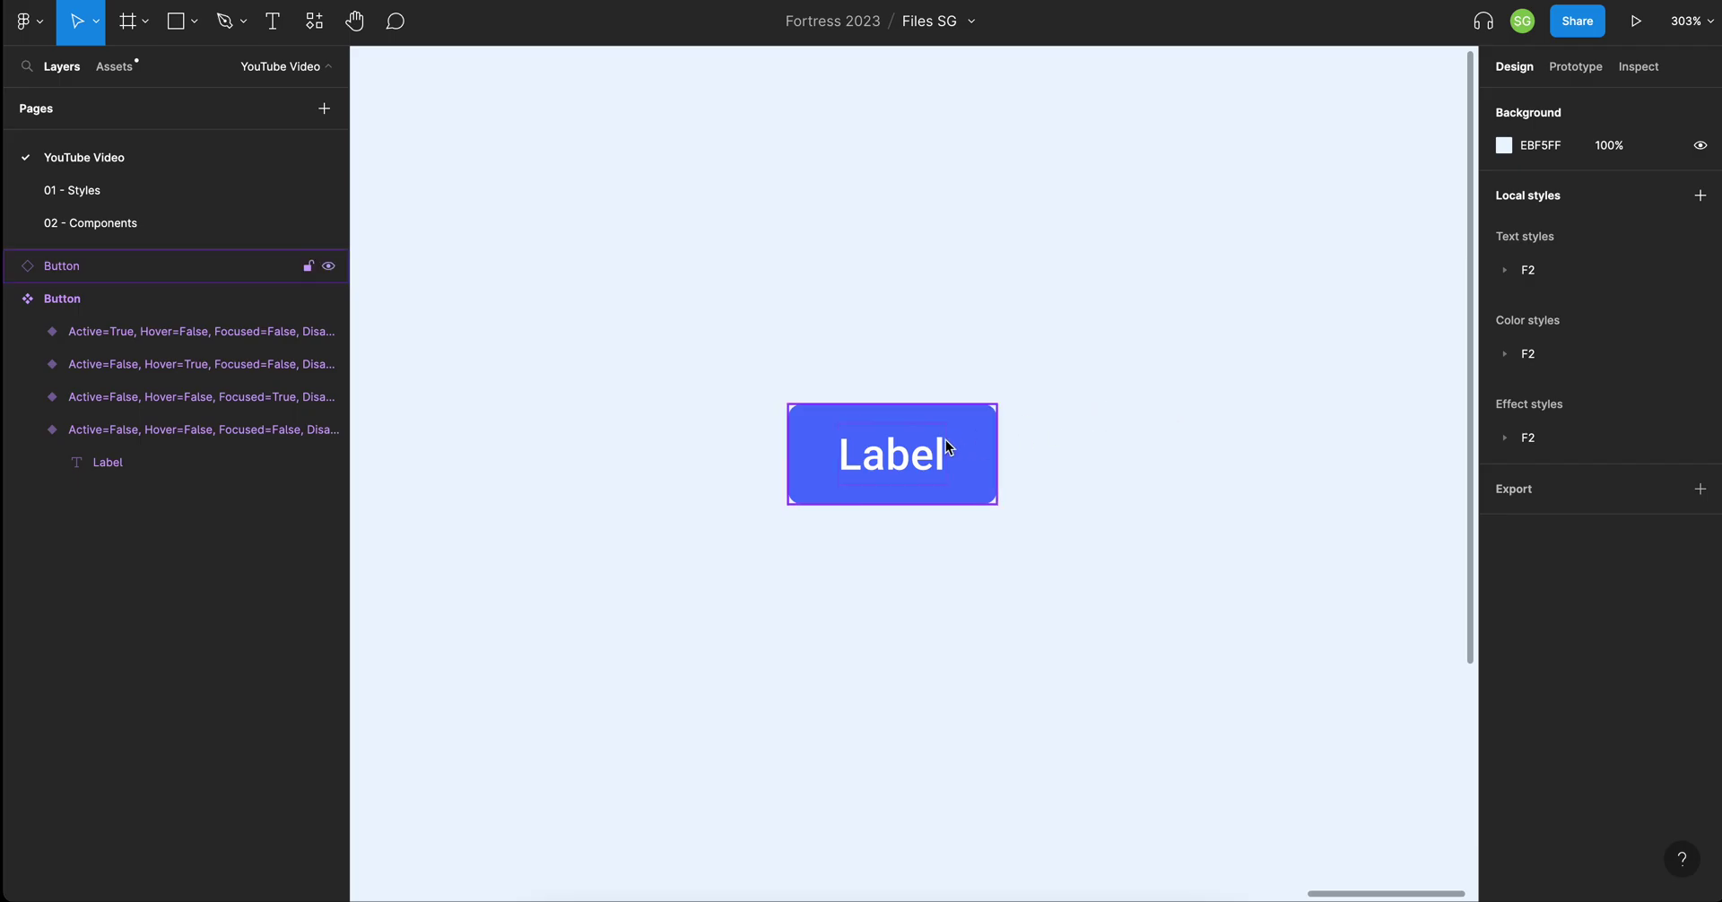
Switch the button instance through its Hover, Focused and Disabled variants.
{"action": "left_click", "coordinate": [944, 439]}
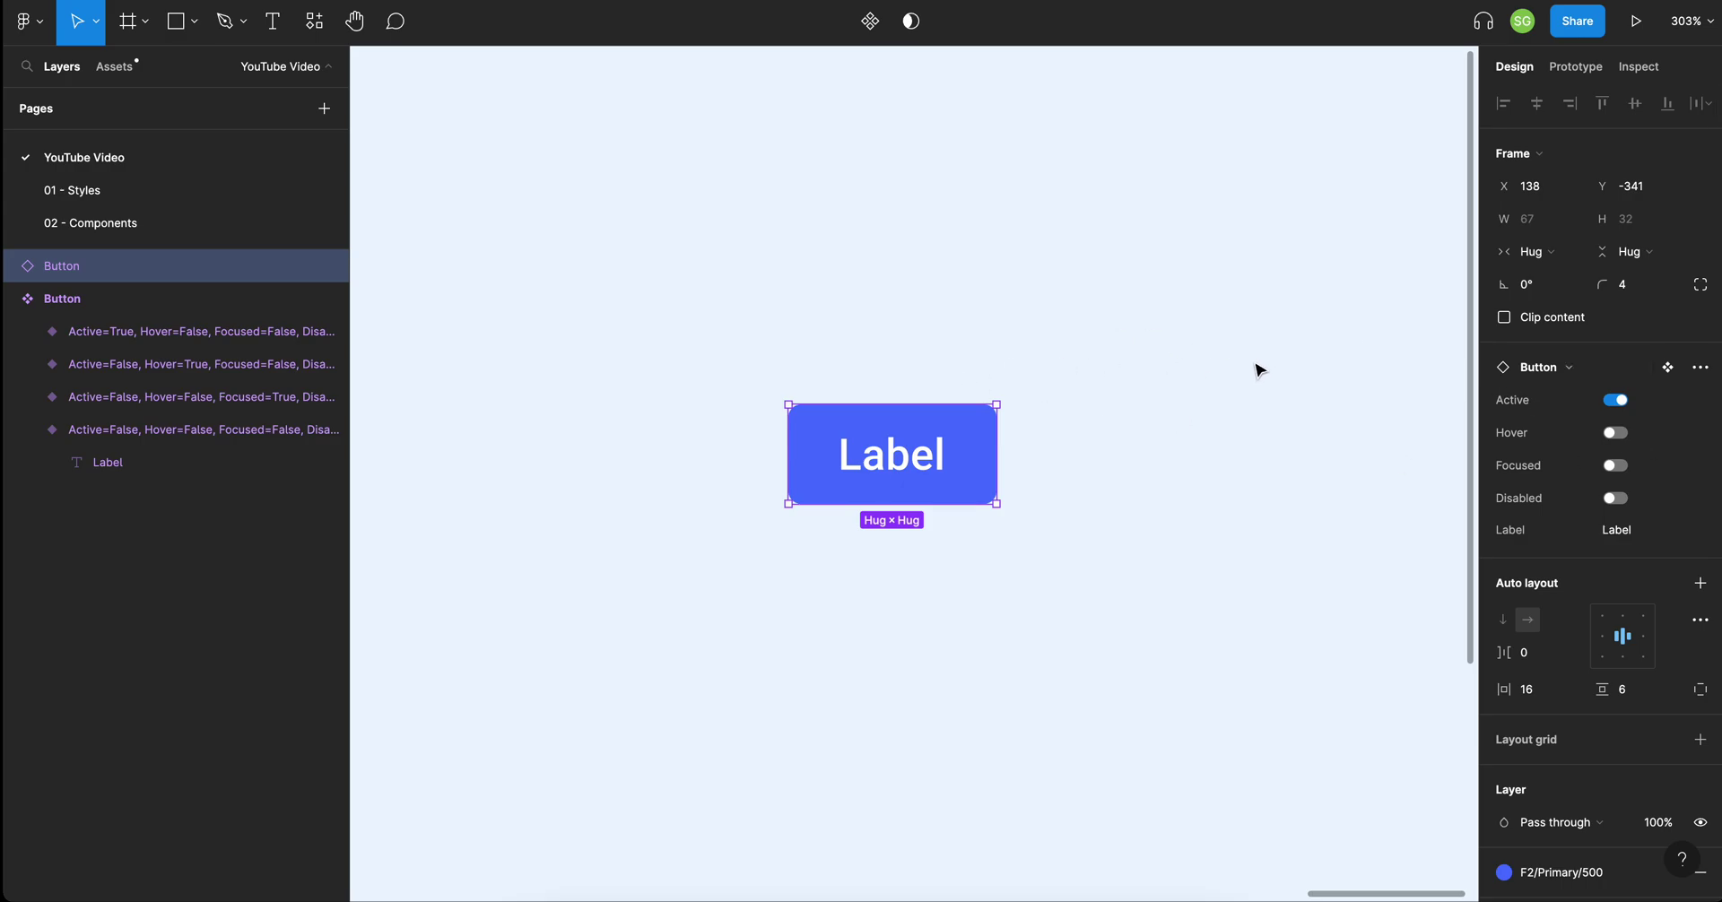
{"action": "left_click", "coordinate": [1619, 433]}
{"action": "left_click", "coordinate": [1622, 466]}
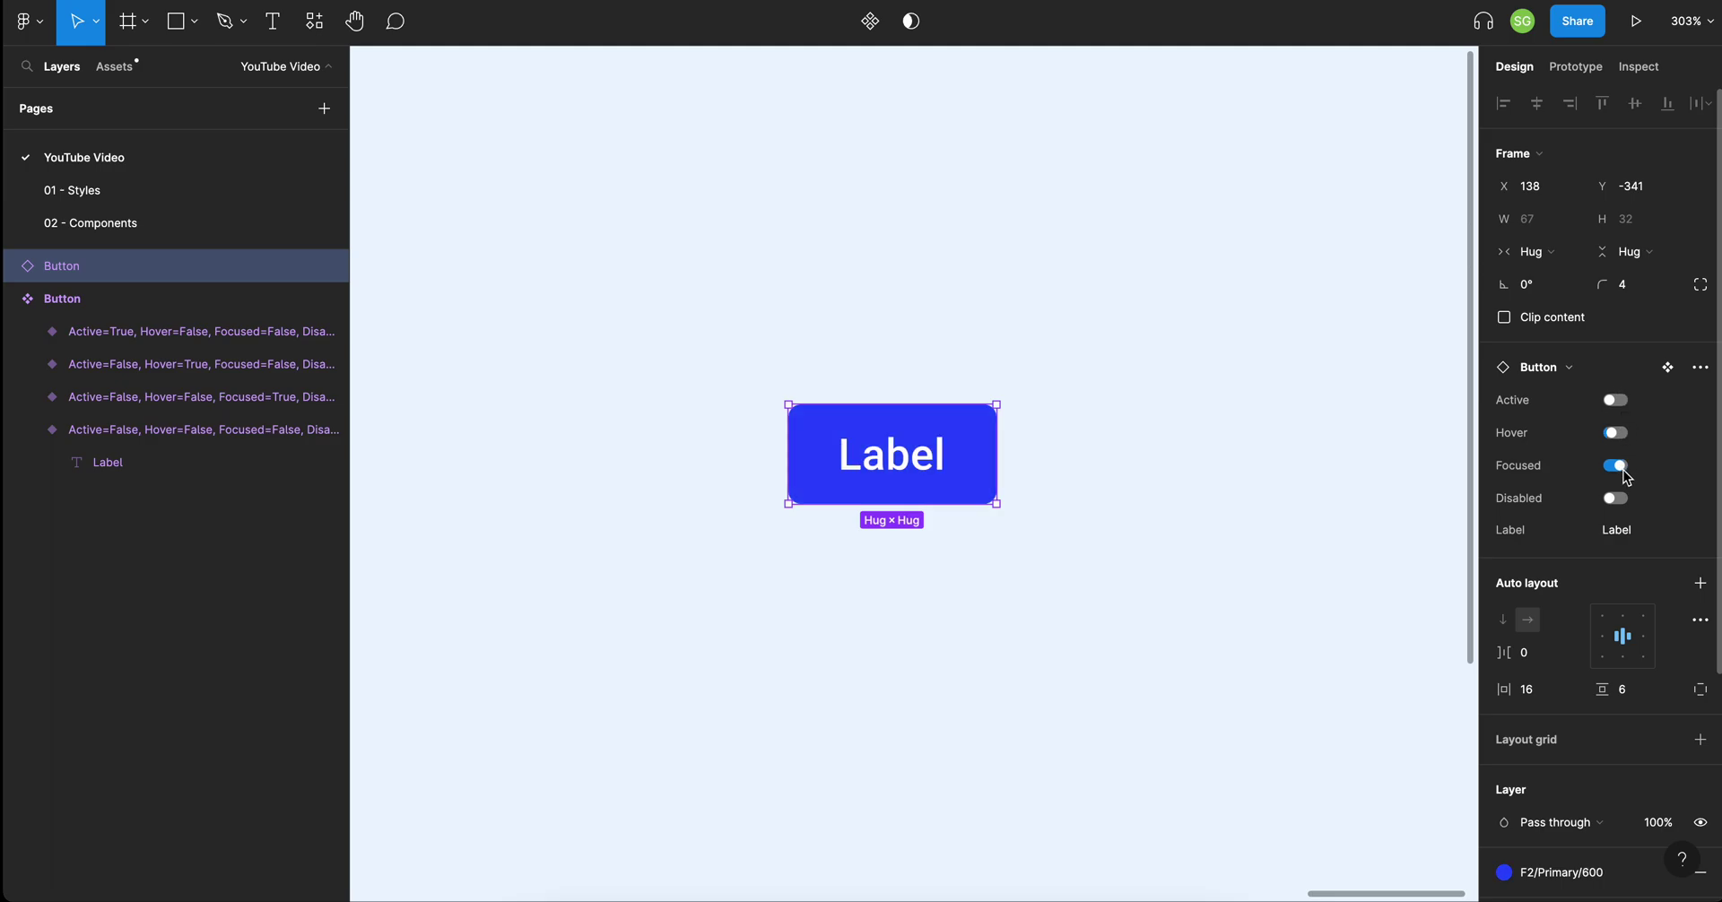
{"action": "left_click", "coordinate": [1623, 500]}
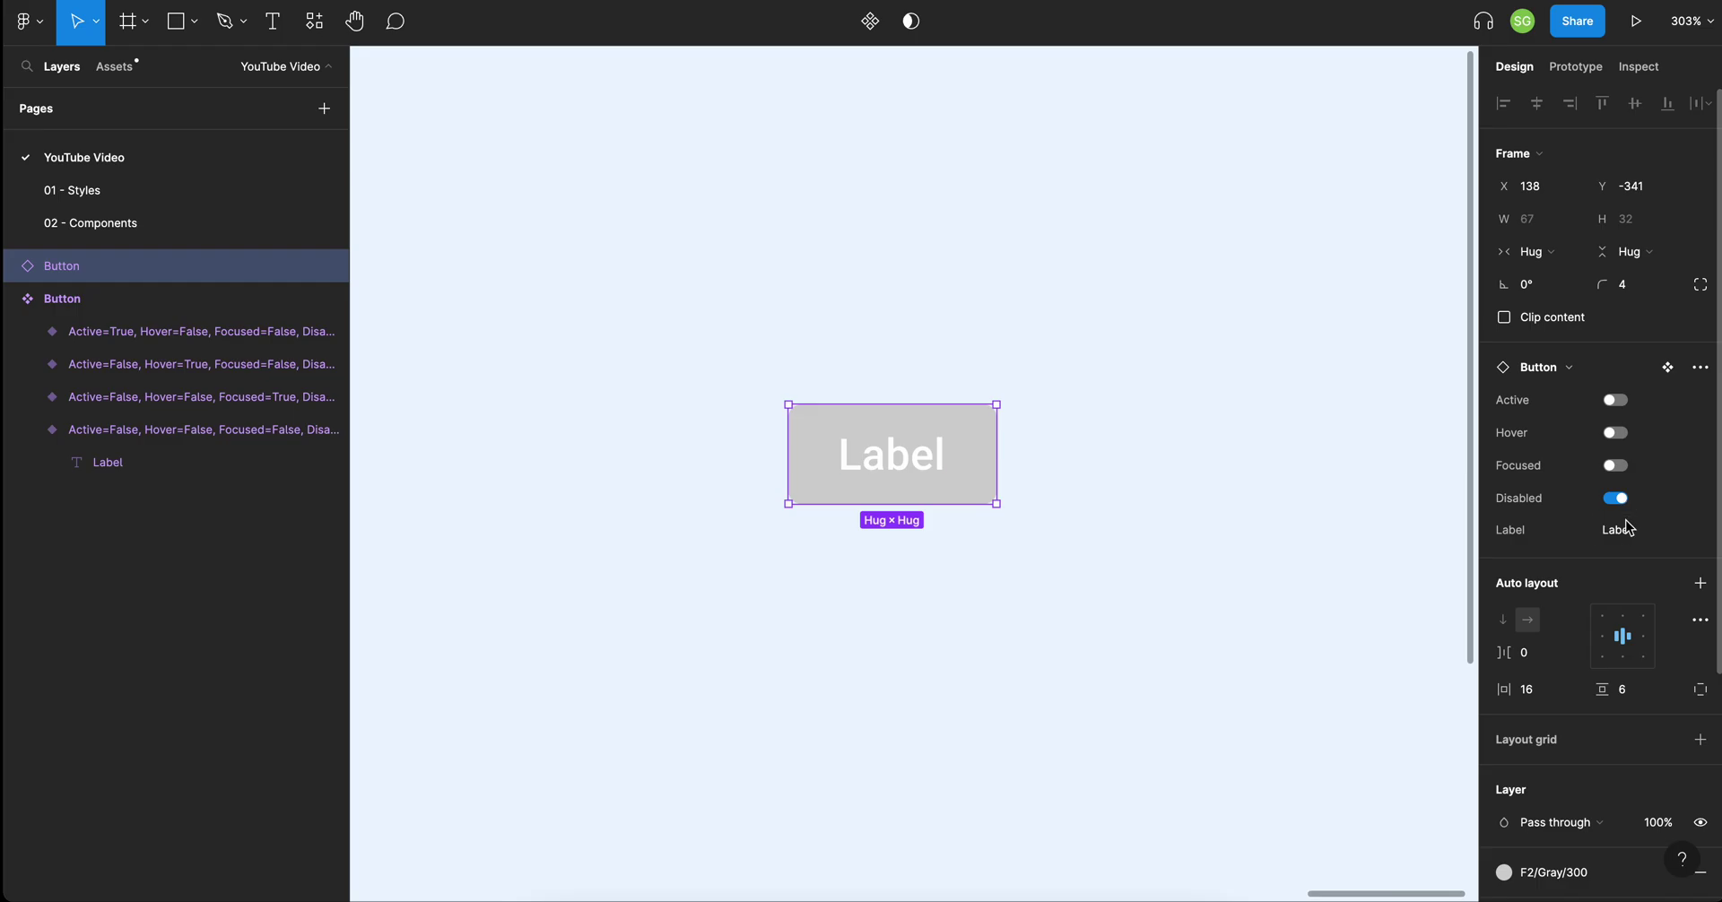
Try the label text "hhkhkhkhk" on the disabled button, undo it, and restore the Active variant.
{"action": "left_click", "coordinate": [1629, 532]}
{"action": "type", "text": "hhkhkhkhk"}
{"action": "key", "text": "Return"}
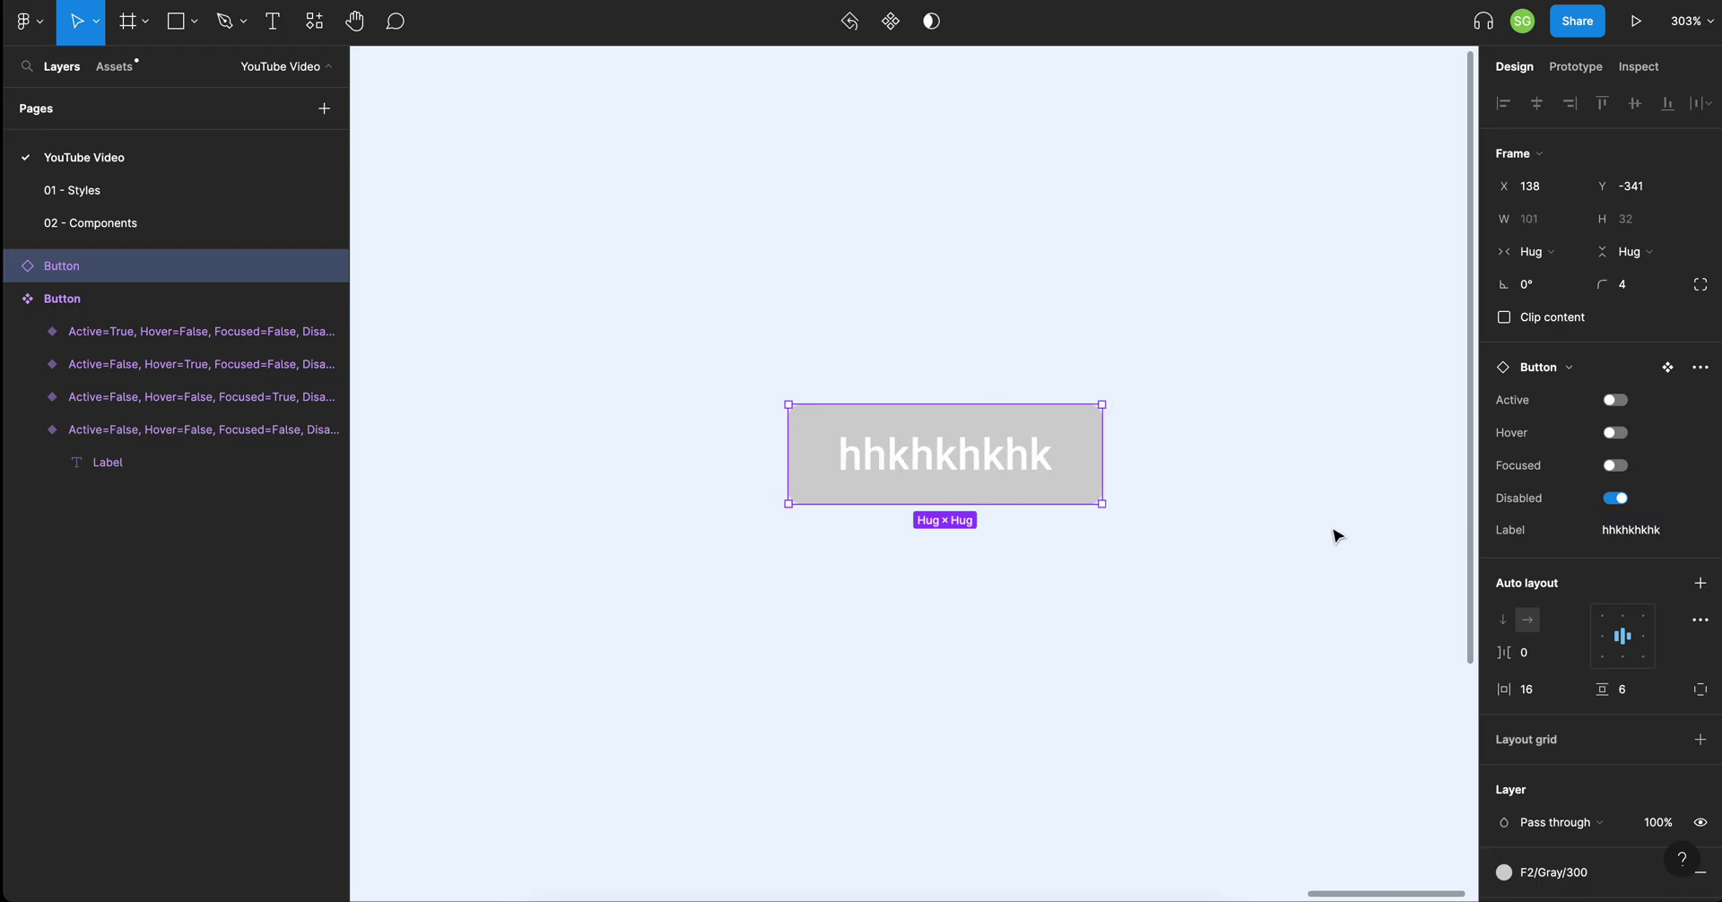
{"action": "key", "text": "ctrl+z"}
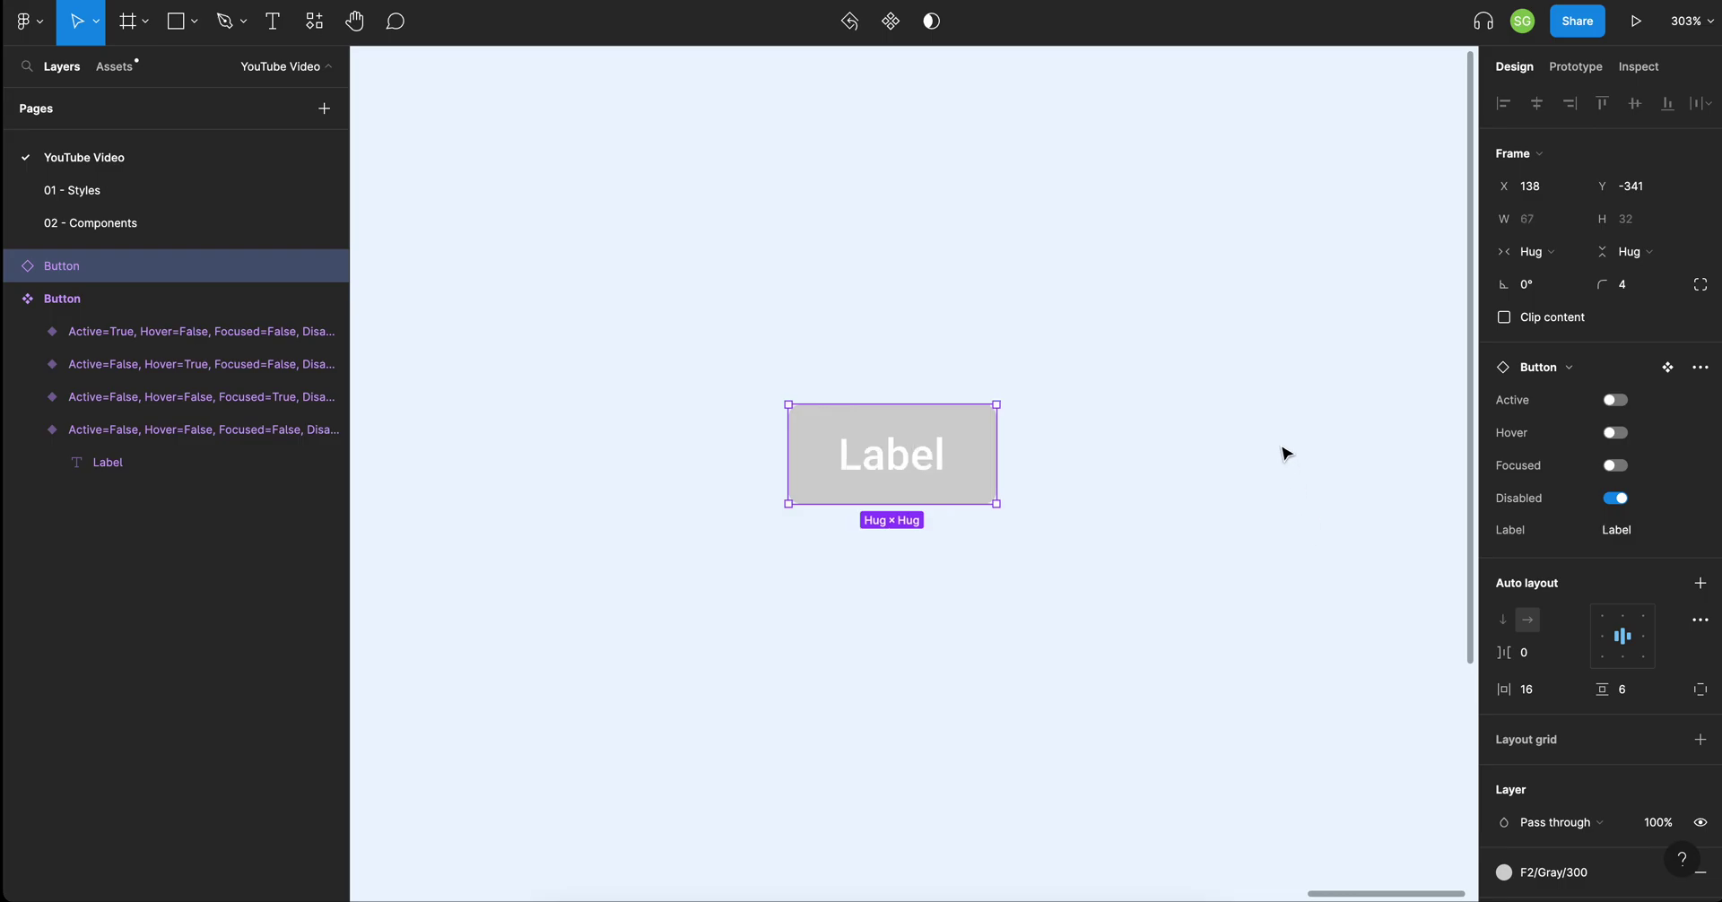
{"action": "left_click", "coordinate": [1616, 400]}
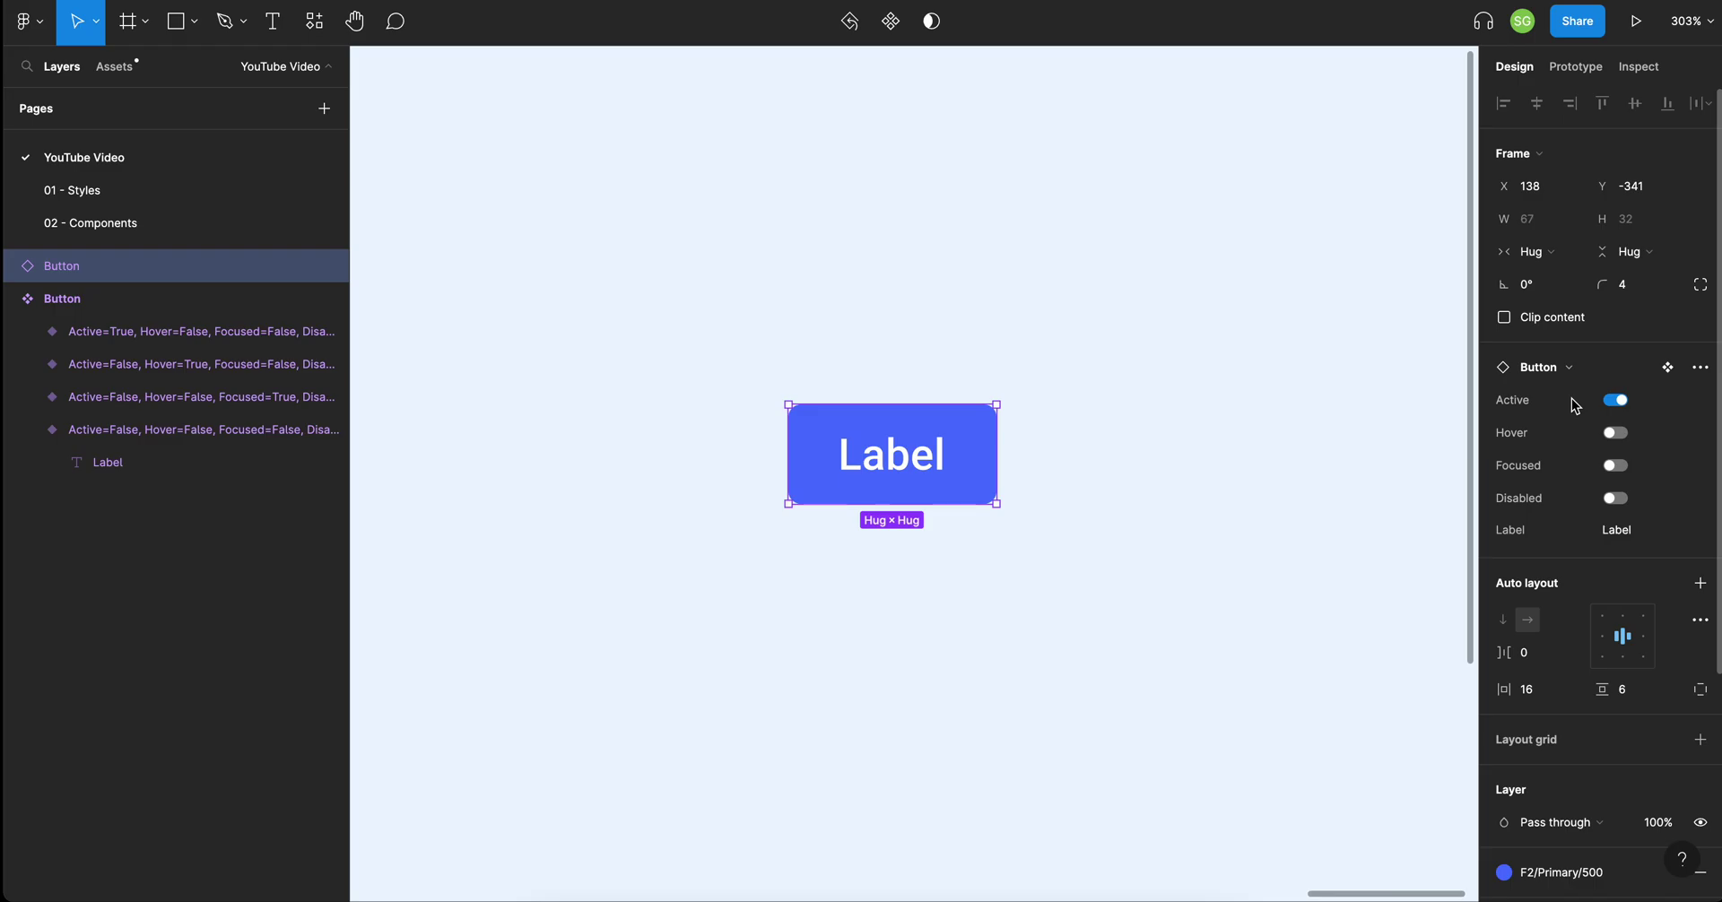
Duplicate the button instance and place the copy above and left of the original at about X 25, Y -387.
{"action": "left_click", "coordinate": [1183, 364]}
{"action": "left_click", "coordinate": [959, 461]}
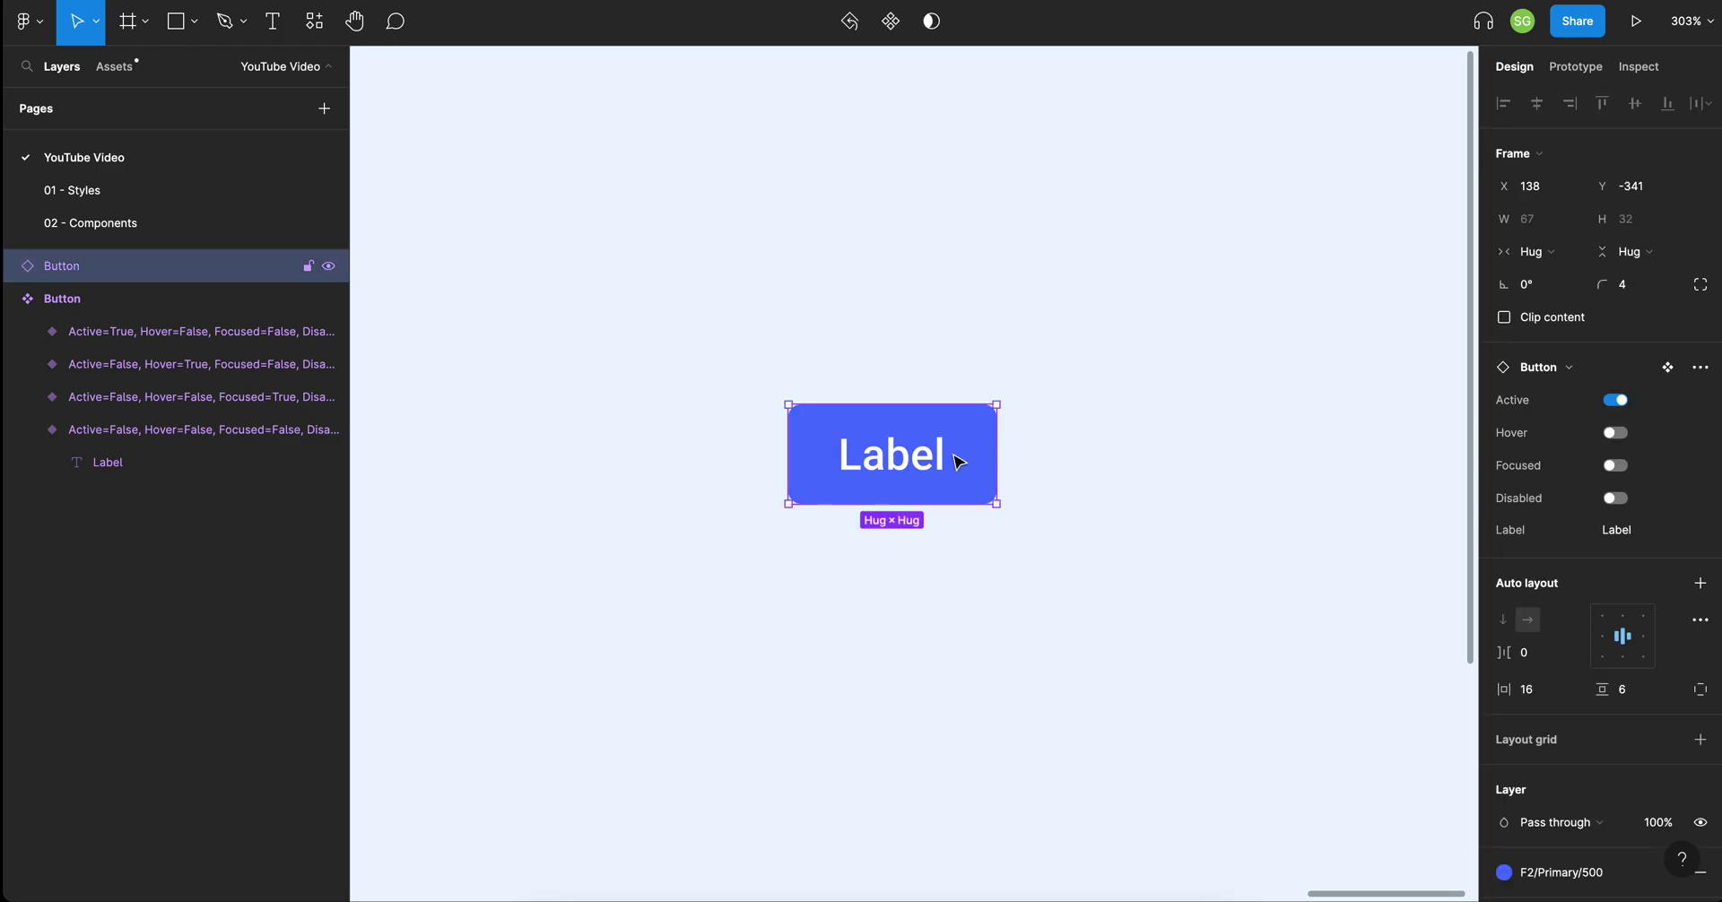
{"action": "key", "text": "ctrl+d"}
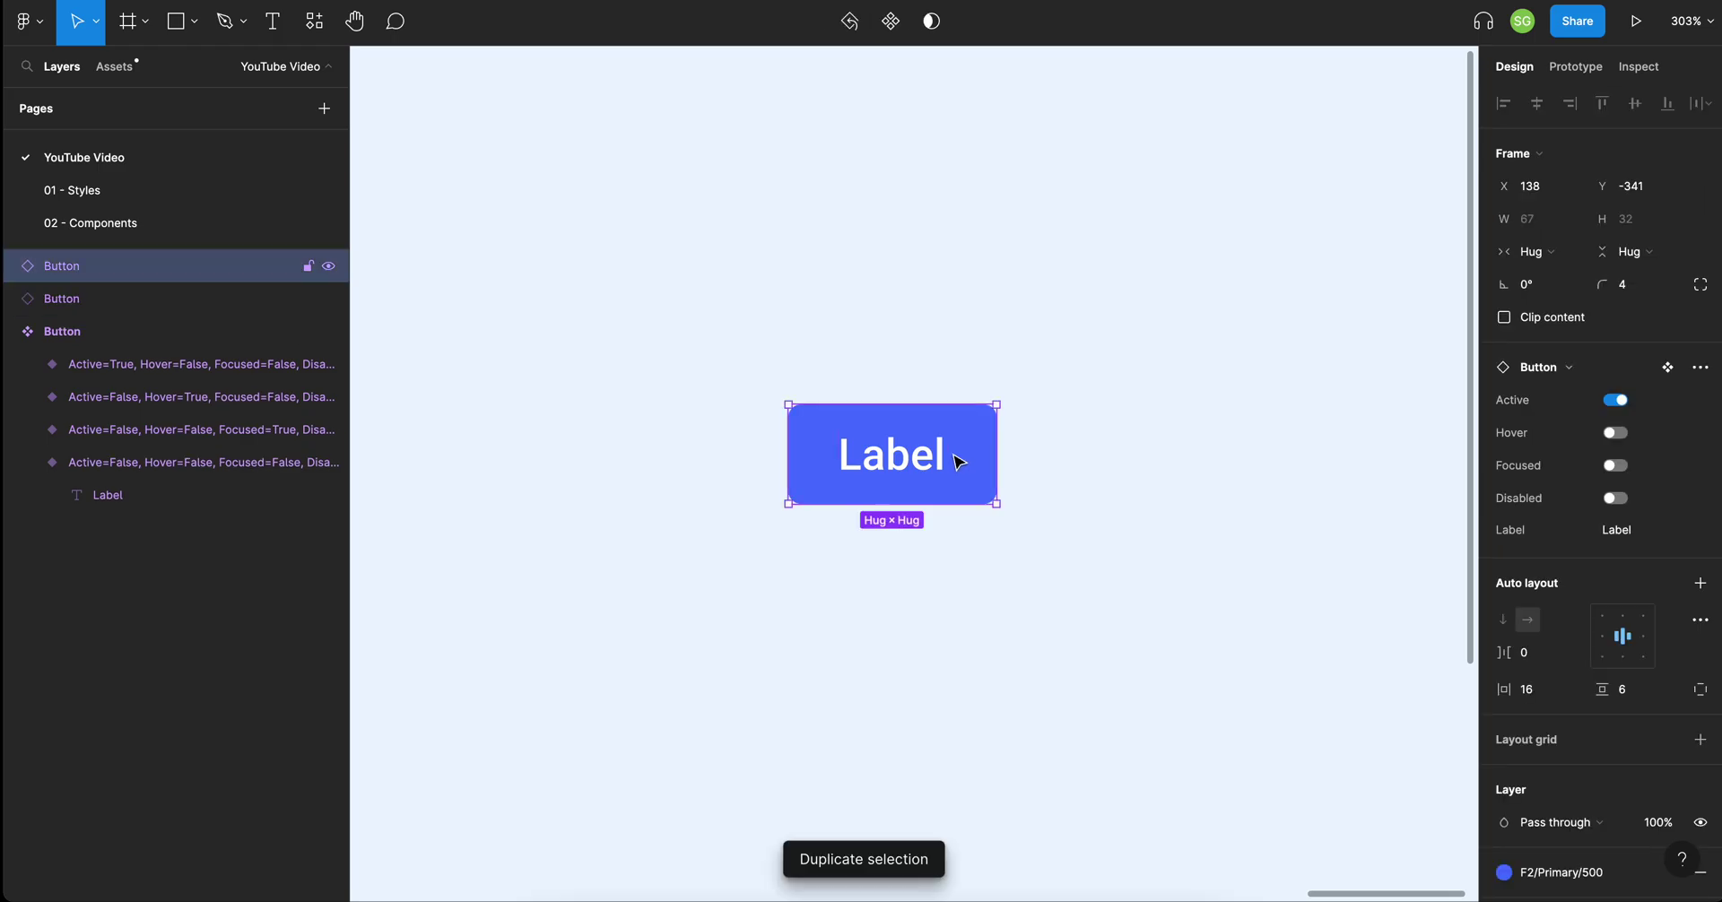
{"action": "left_click_drag", "start_coordinate": [959, 462], "coordinate": [604, 311]}
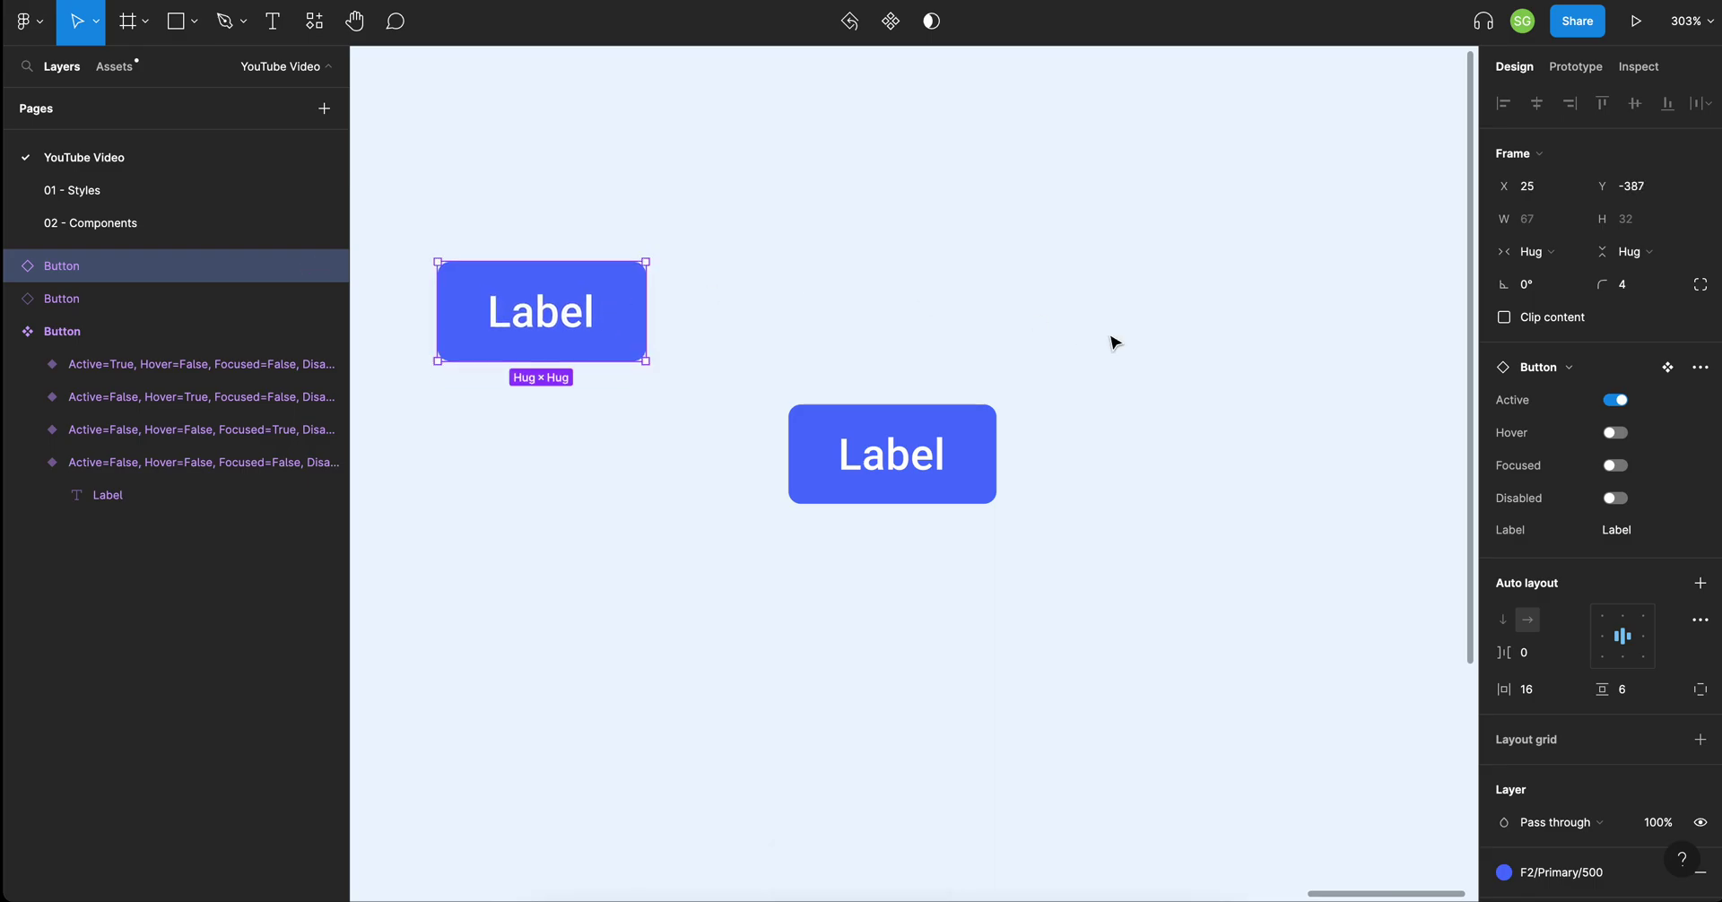
Detach the original button instance from its component and move it below the copy, at about X 28, Y -326.
{"action": "left_click", "coordinate": [986, 441]}
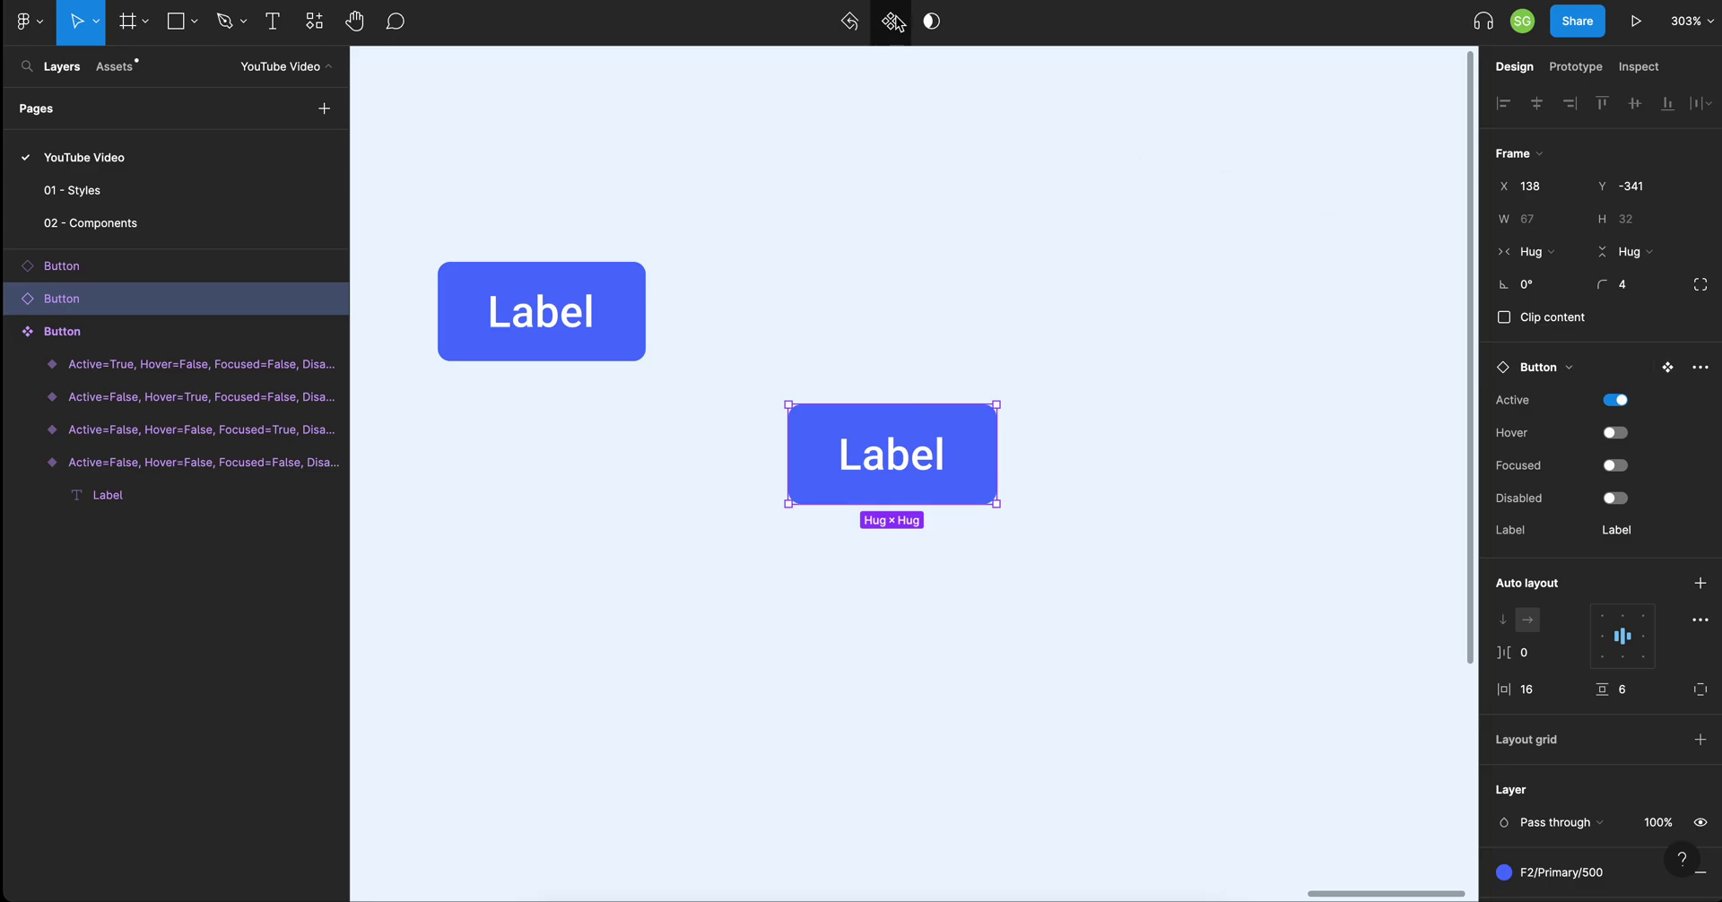
{"action": "left_click", "coordinate": [1702, 375]}
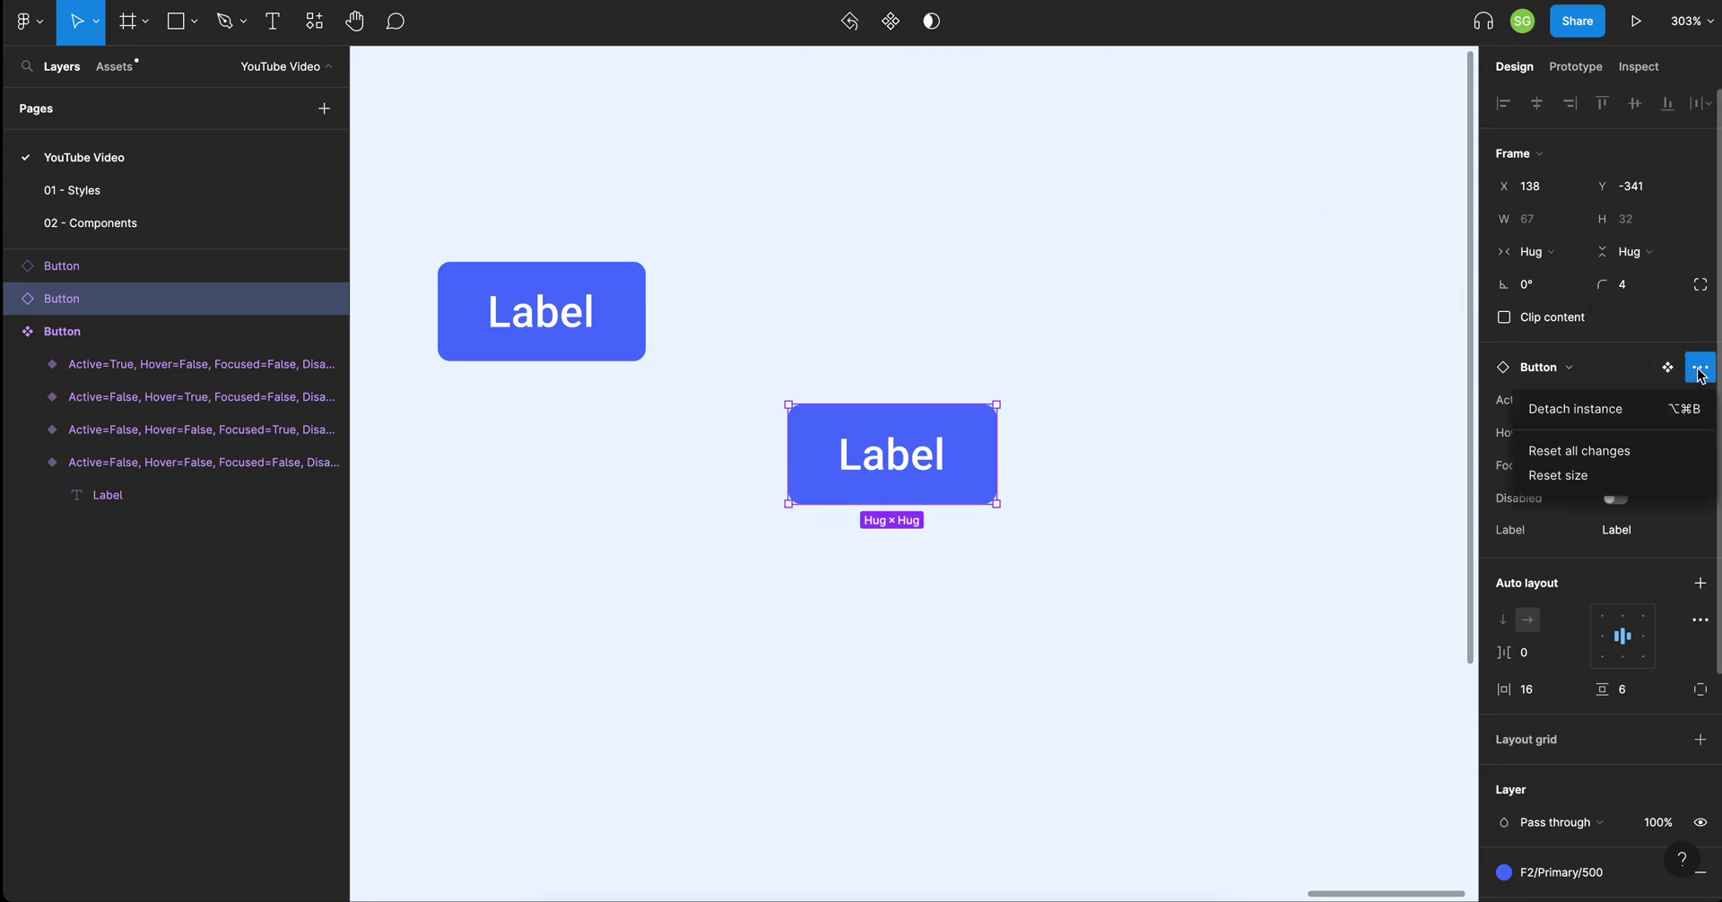
{"action": "left_click", "coordinate": [1675, 413]}
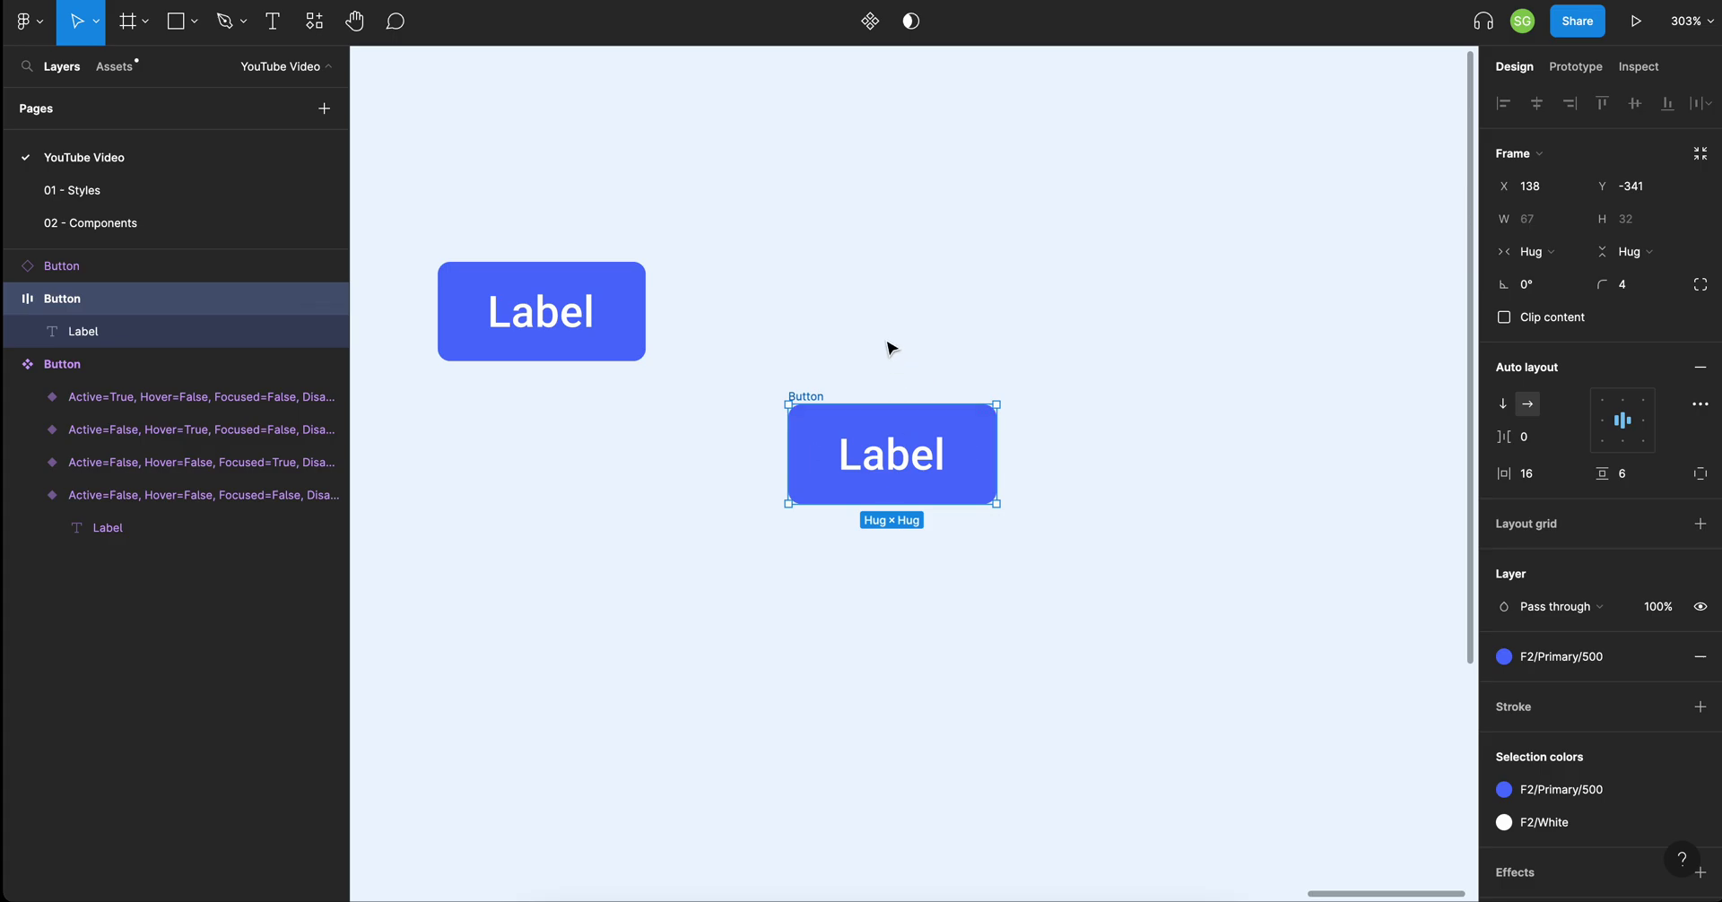
{"action": "left_click_drag", "start_coordinate": [805, 404], "coordinate": [468, 452]}
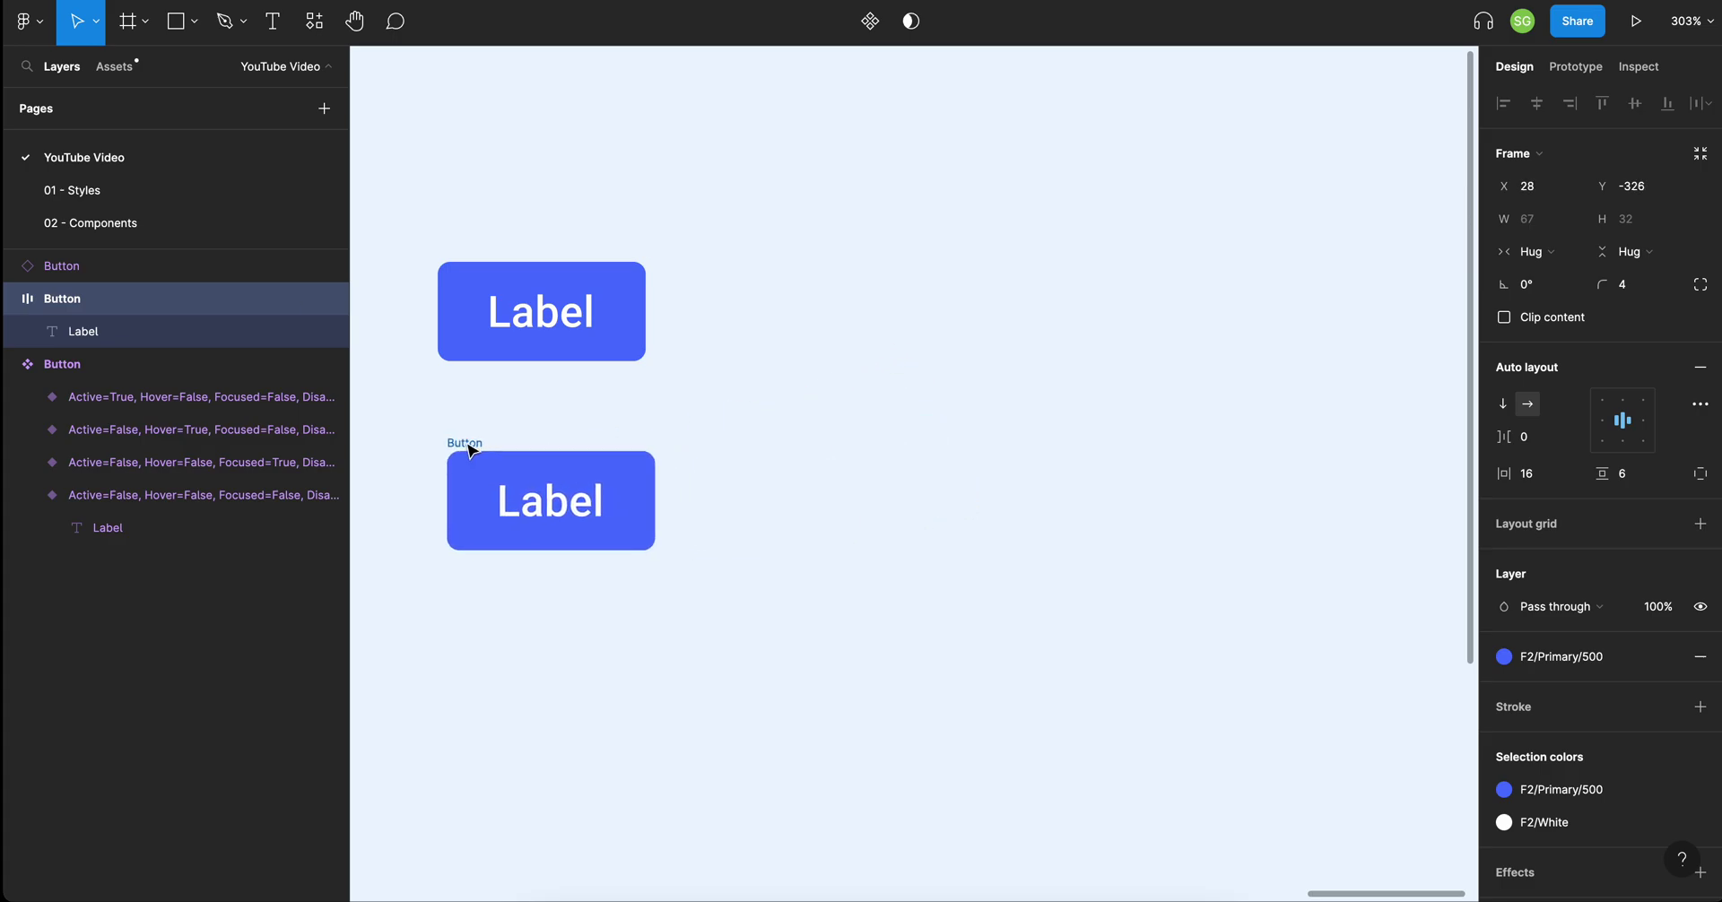
Add a text layer reading "Label" on the empty canvas beside the buttons, at about X 167, Y -346.
{"action": "left_click", "coordinate": [914, 367]}
{"action": "key", "text": "t"}
{"action": "left_click", "coordinate": [879, 392]}
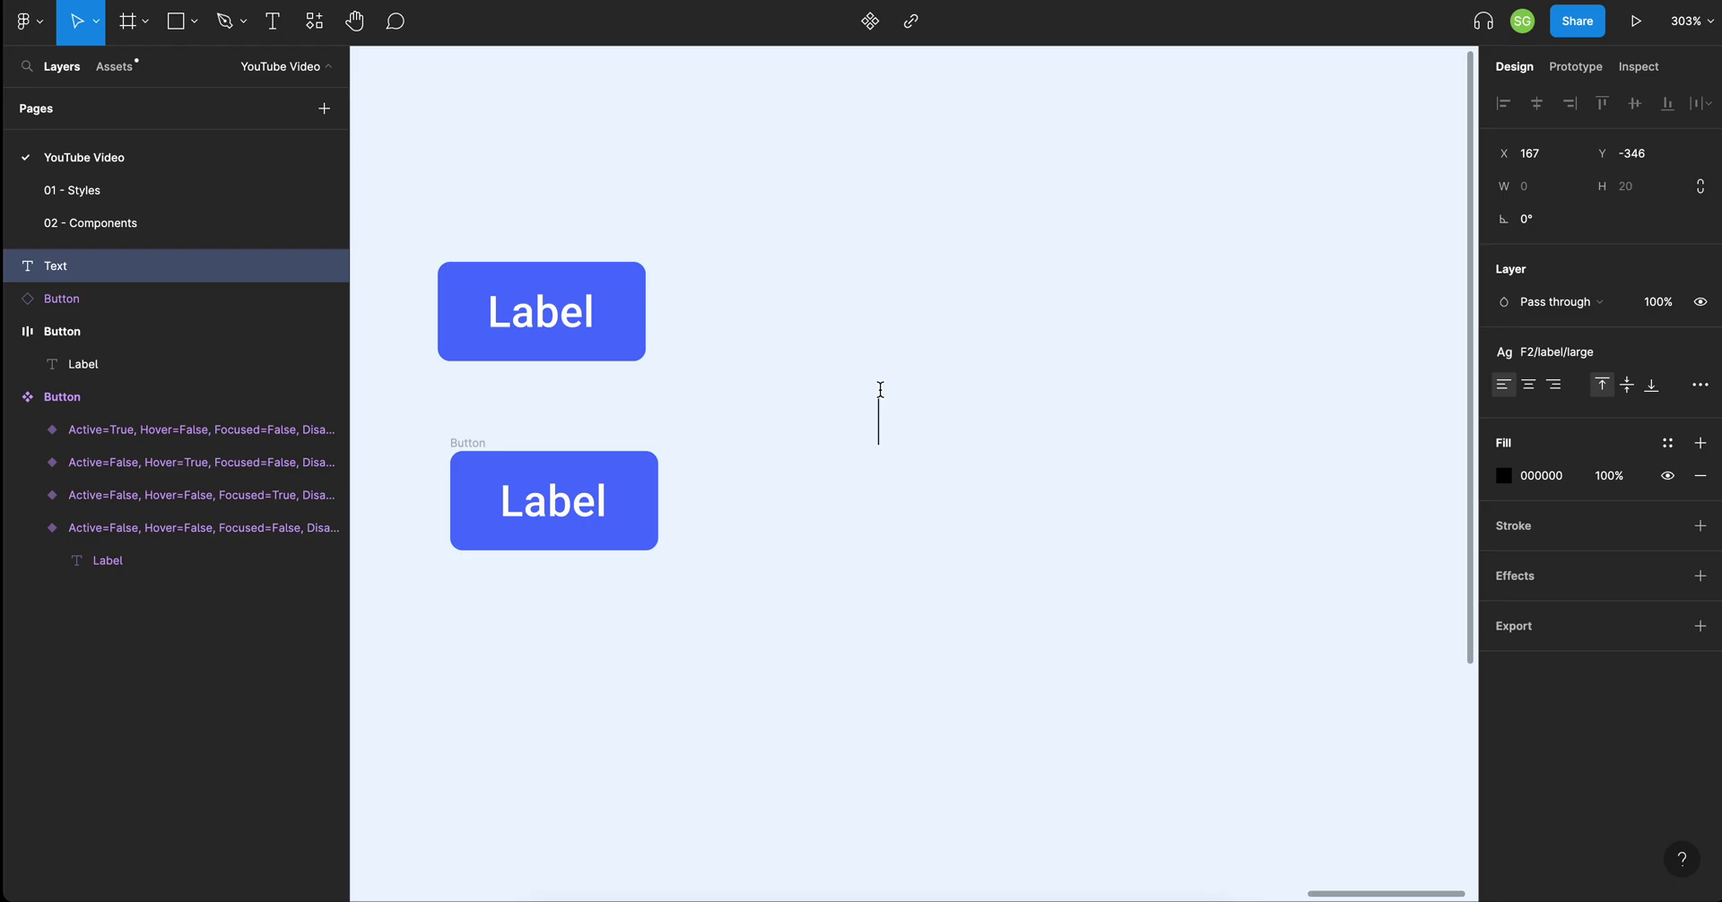
{"action": "type", "text": "L"}
{"action": "key", "text": "BackSpace"}
{"action": "type", "text": "Label"}
{"action": "key", "text": "Escape"}
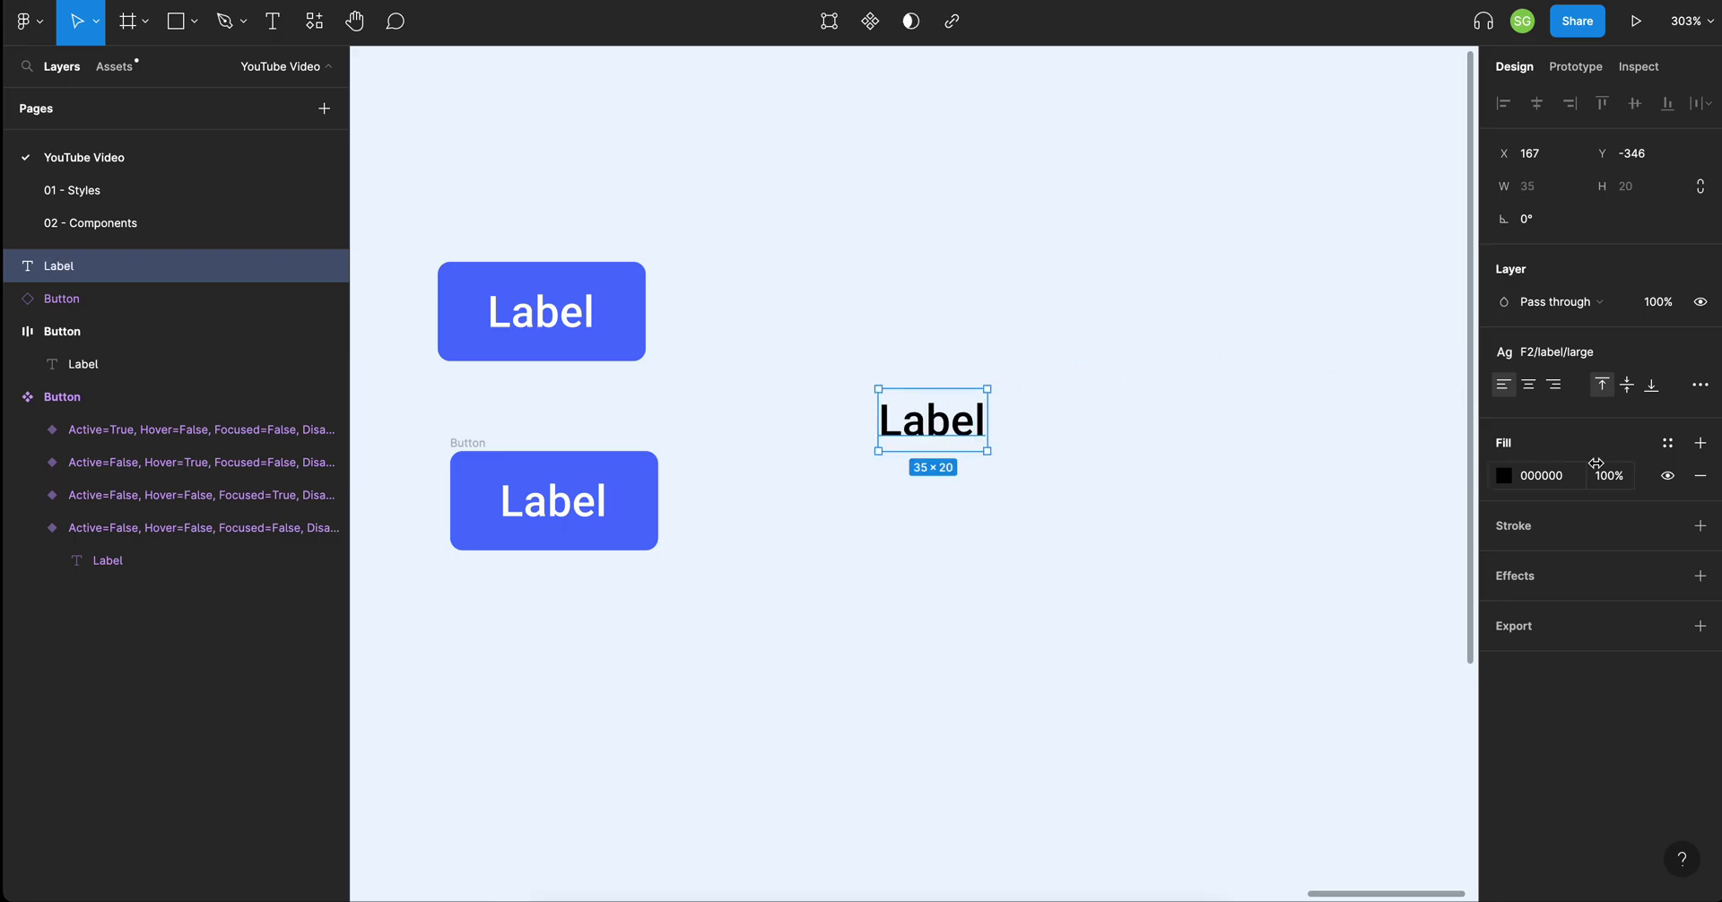
Apply the F2/White color style to the new Label text and check its text style.
{"action": "left_click", "coordinate": [1667, 442]}
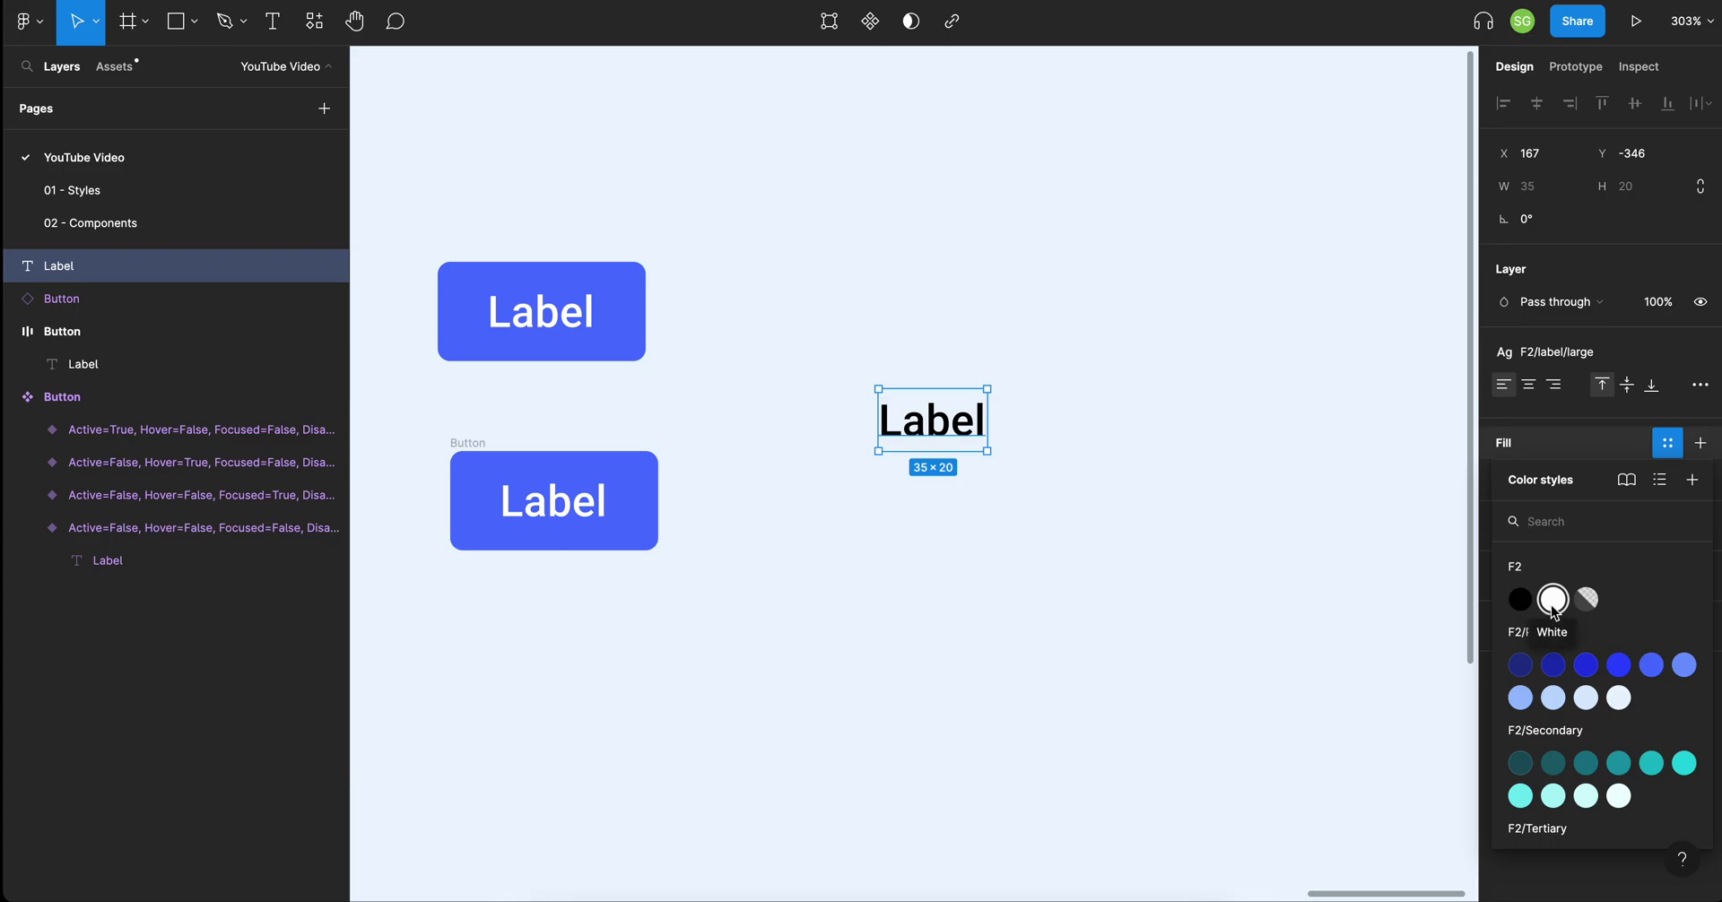
{"action": "left_click", "coordinate": [1552, 600]}
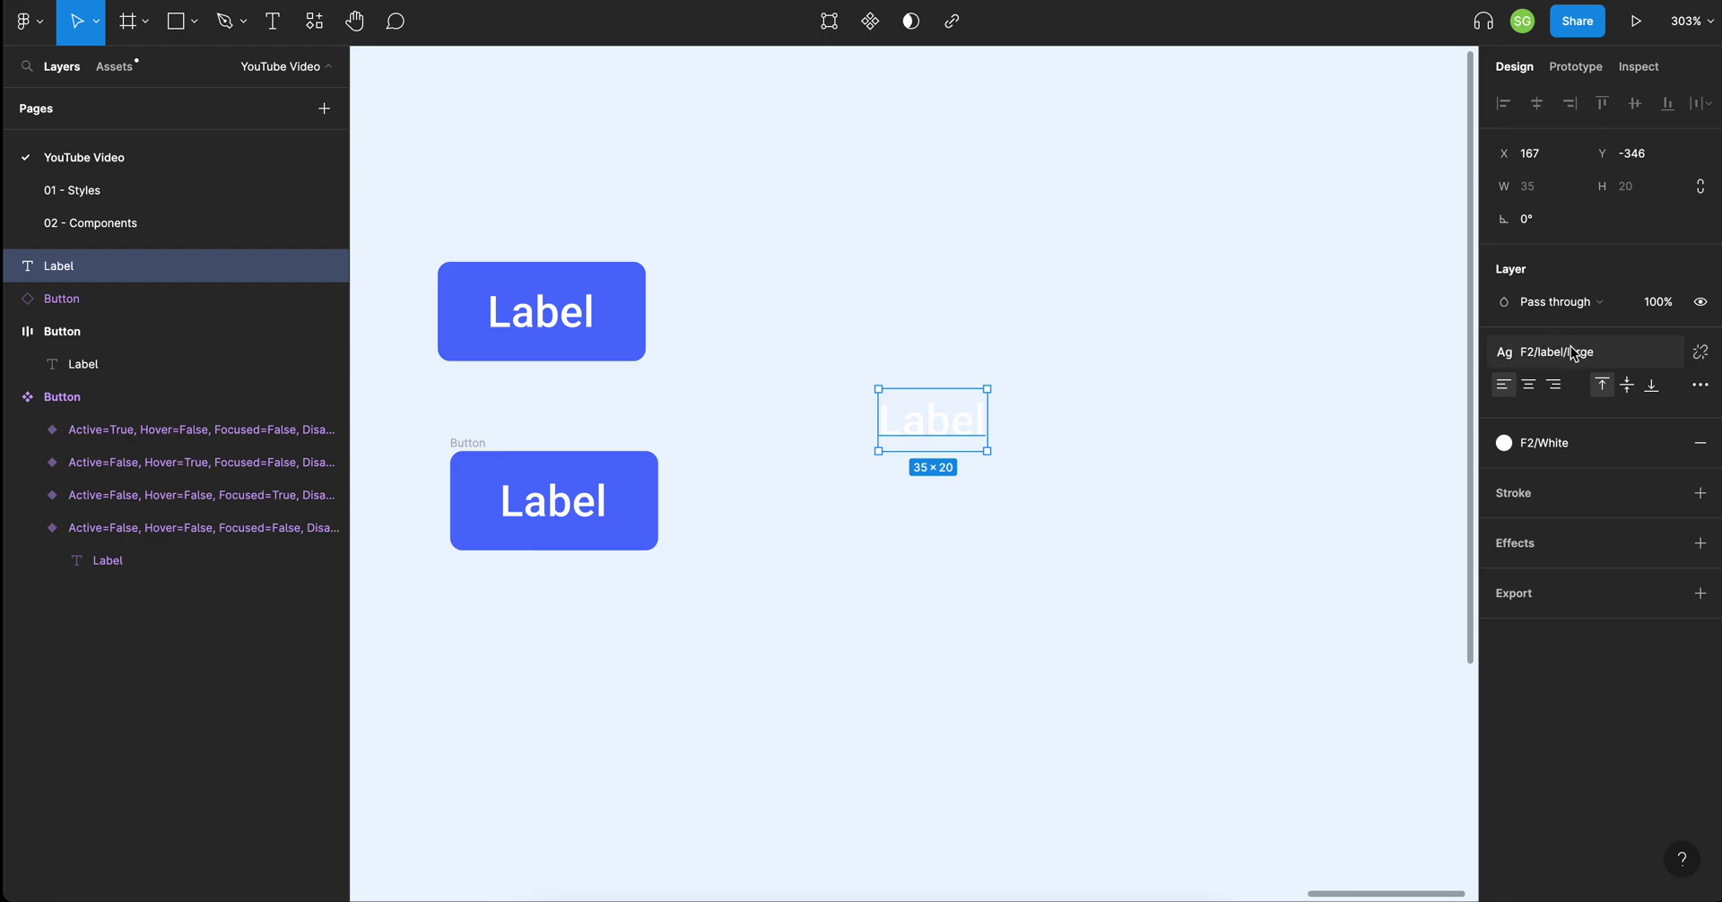
{"action": "left_click", "coordinate": [1612, 357]}
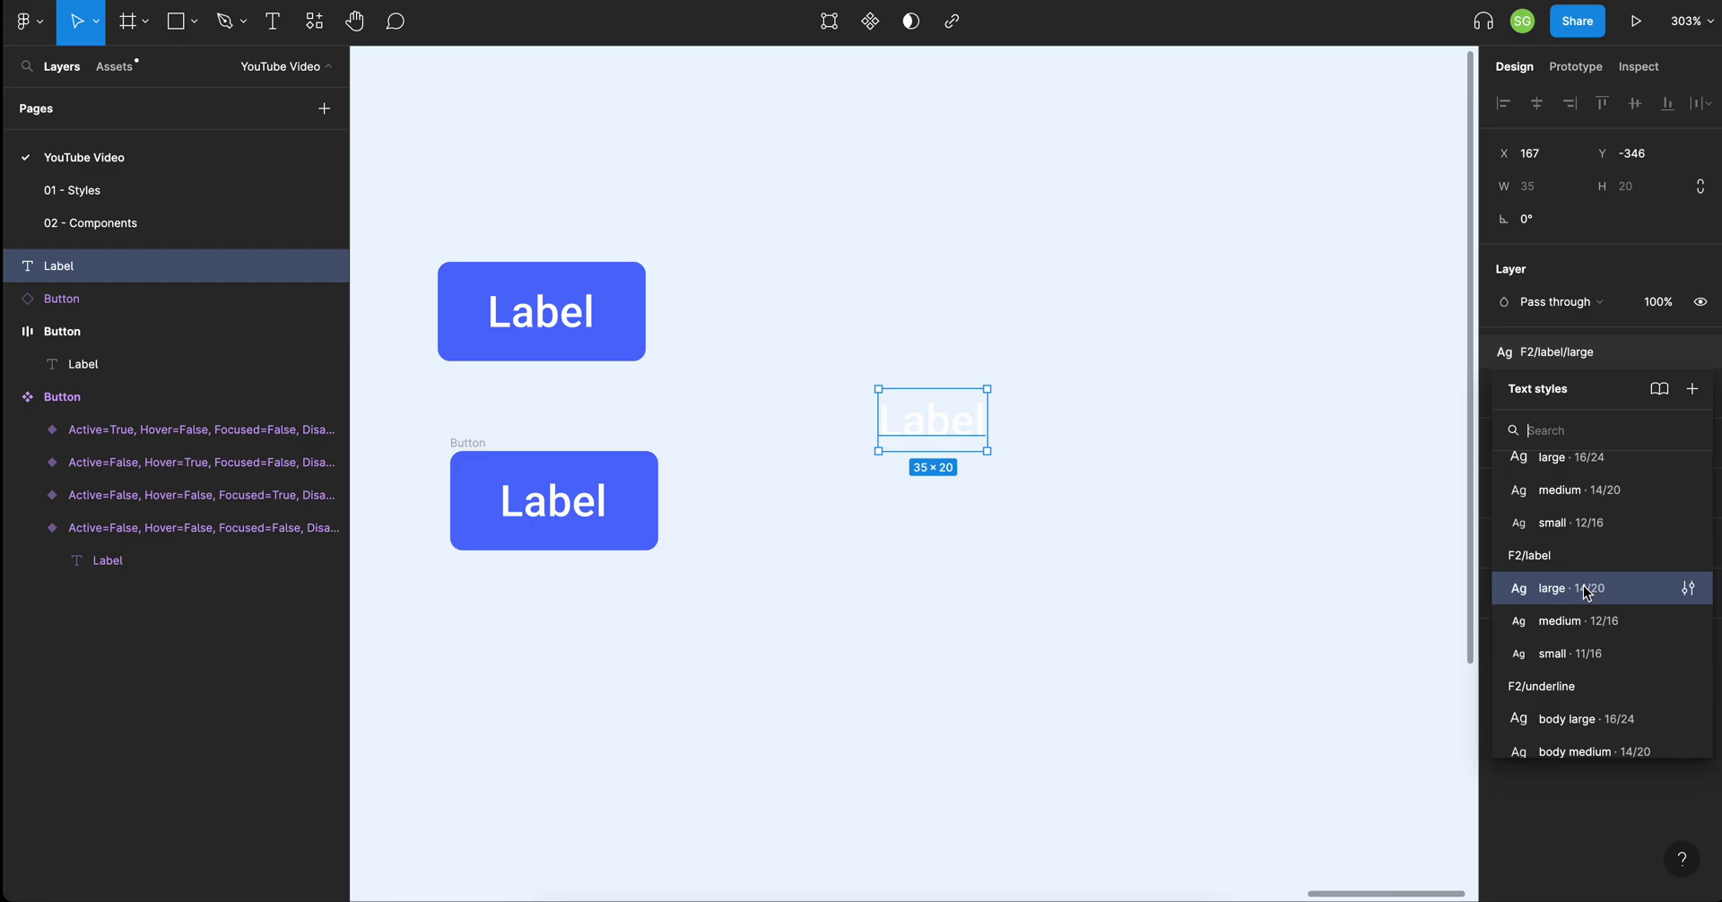
{"action": "left_click", "coordinate": [1067, 296]}
{"action": "left_click", "coordinate": [955, 437]}
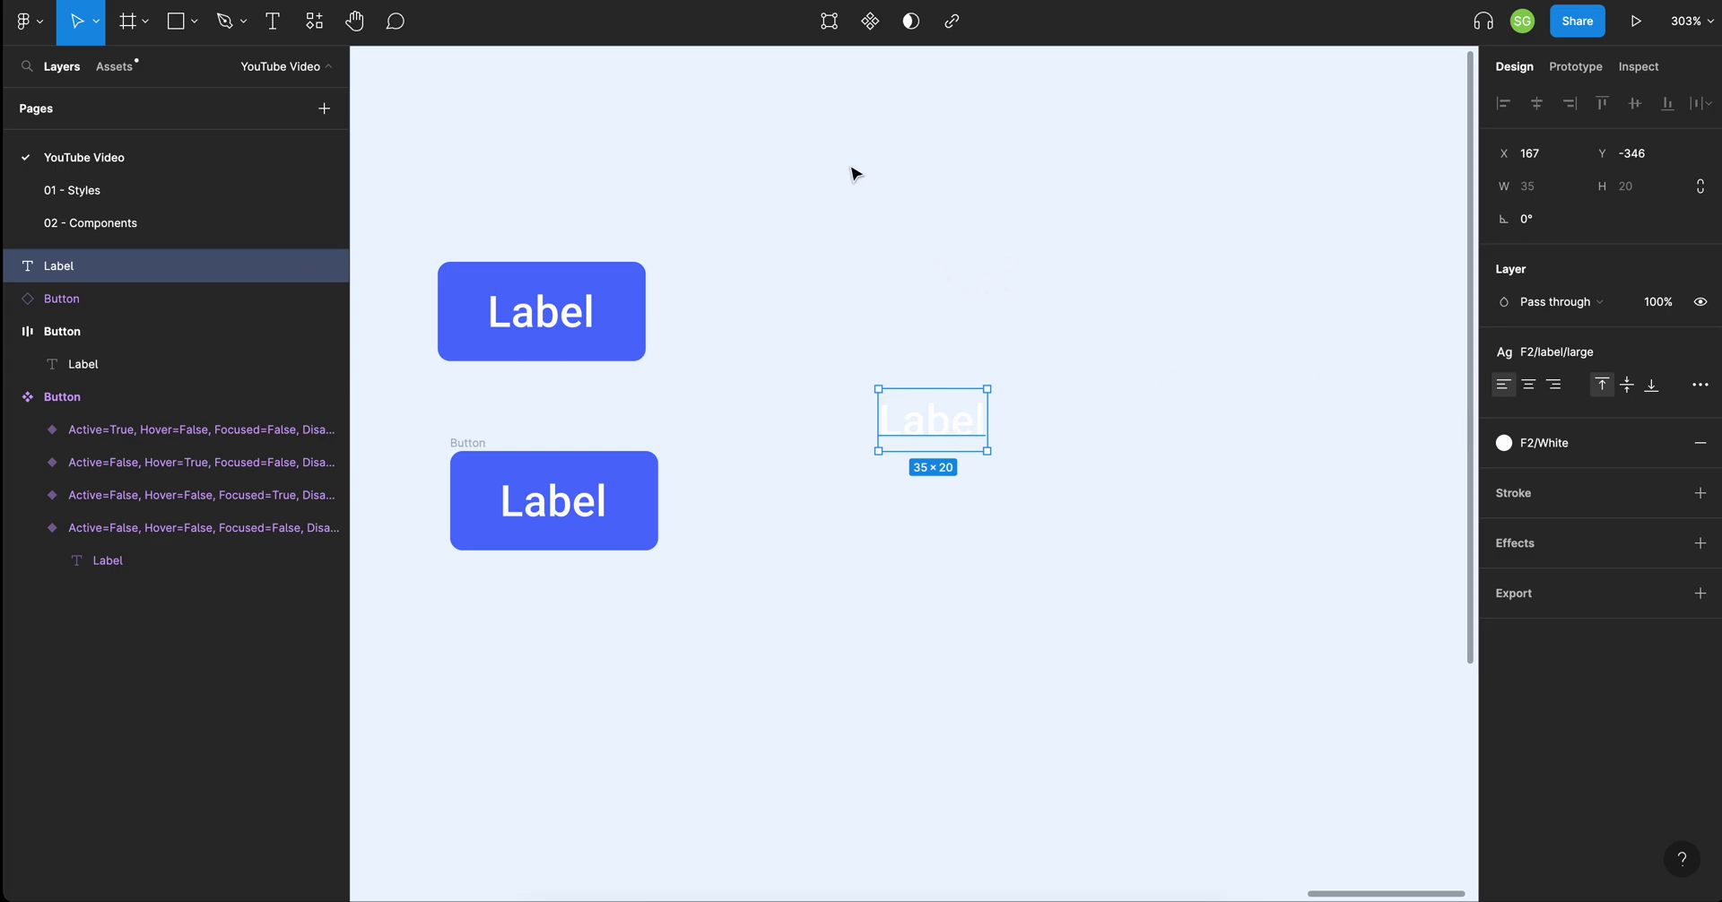
Turn the Label text into a component and replace its default fill with the F2/Primary/500 color style.
{"action": "left_click", "coordinate": [871, 25]}
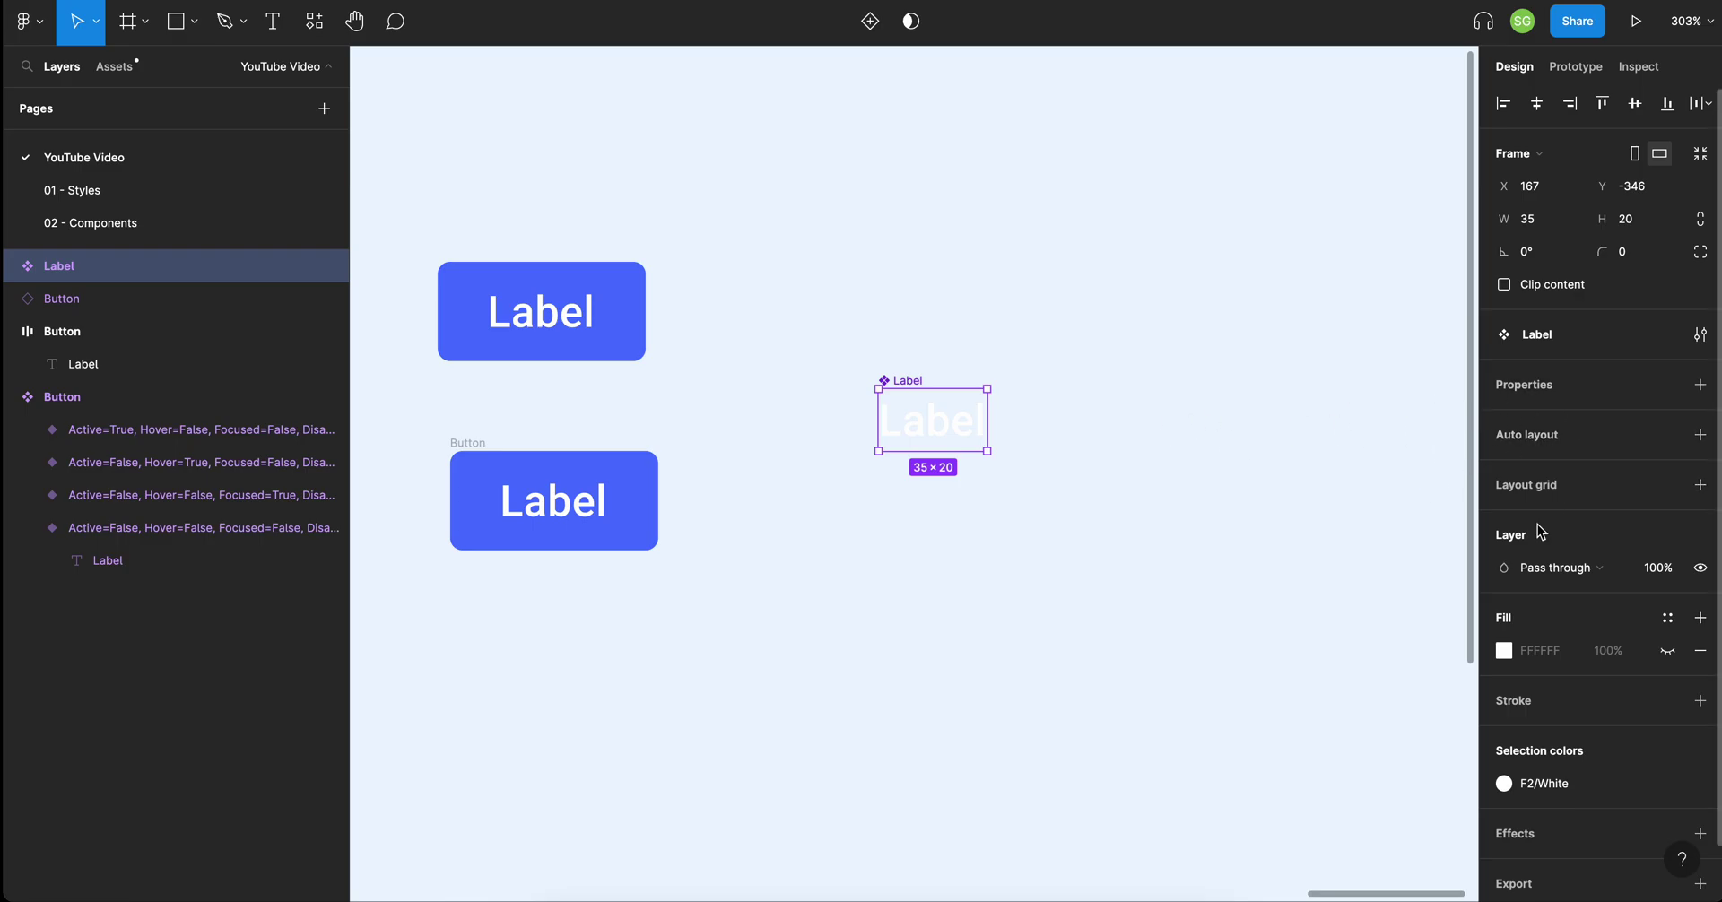
{"action": "left_click", "coordinate": [1701, 650]}
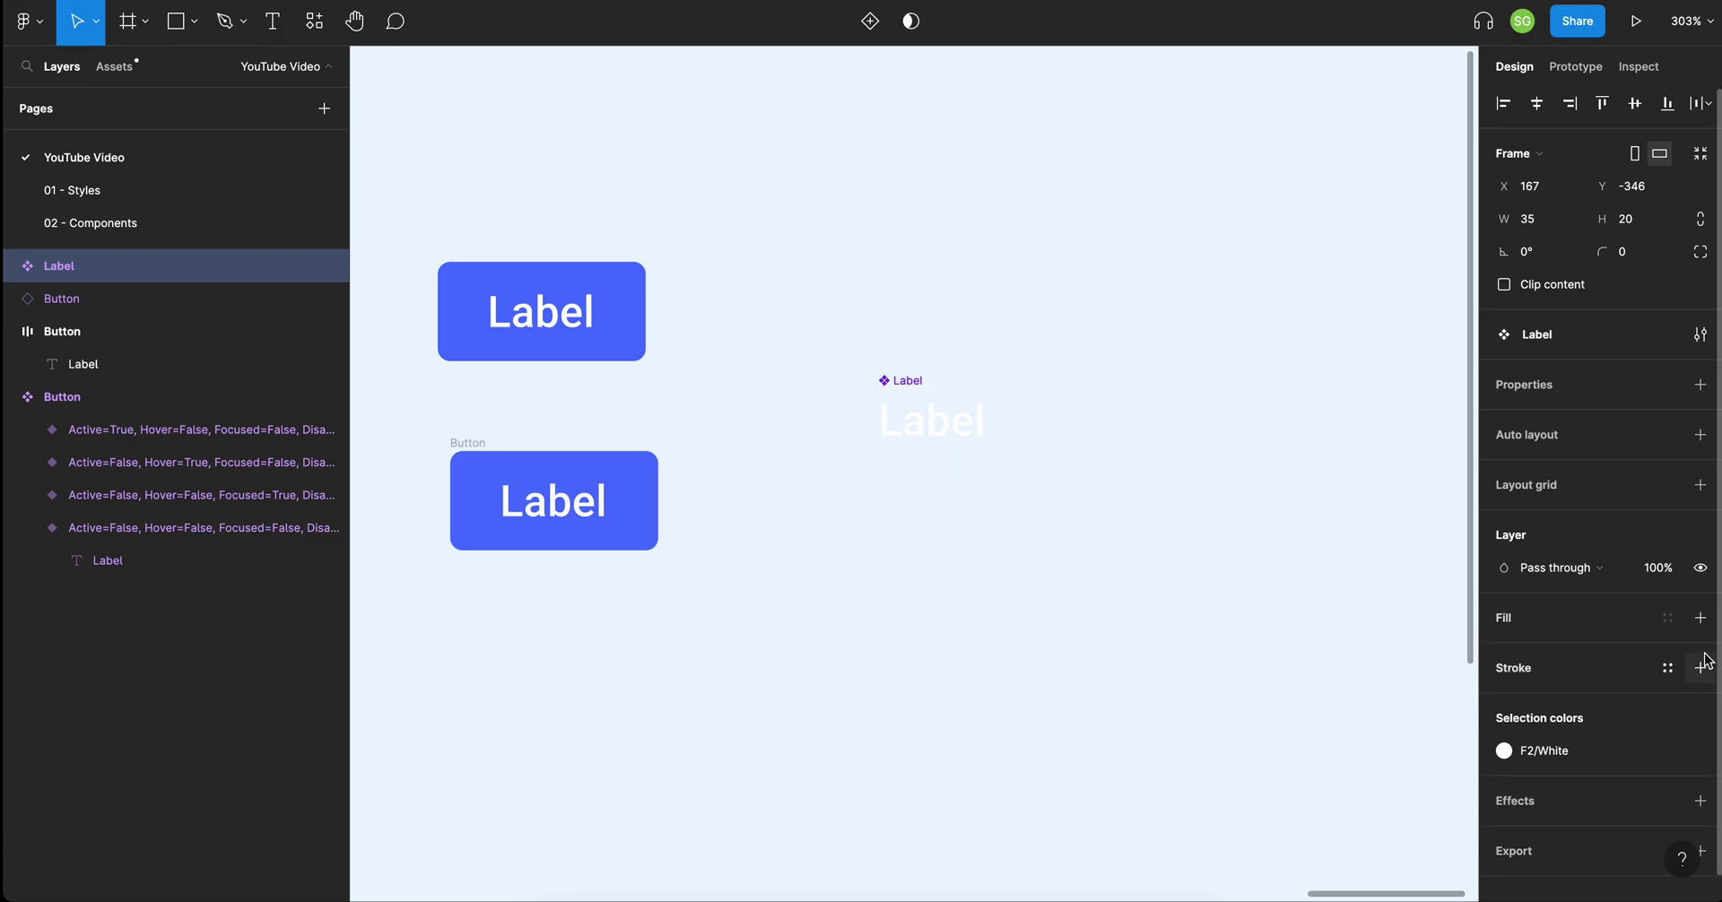
{"action": "left_click", "coordinate": [1666, 617]}
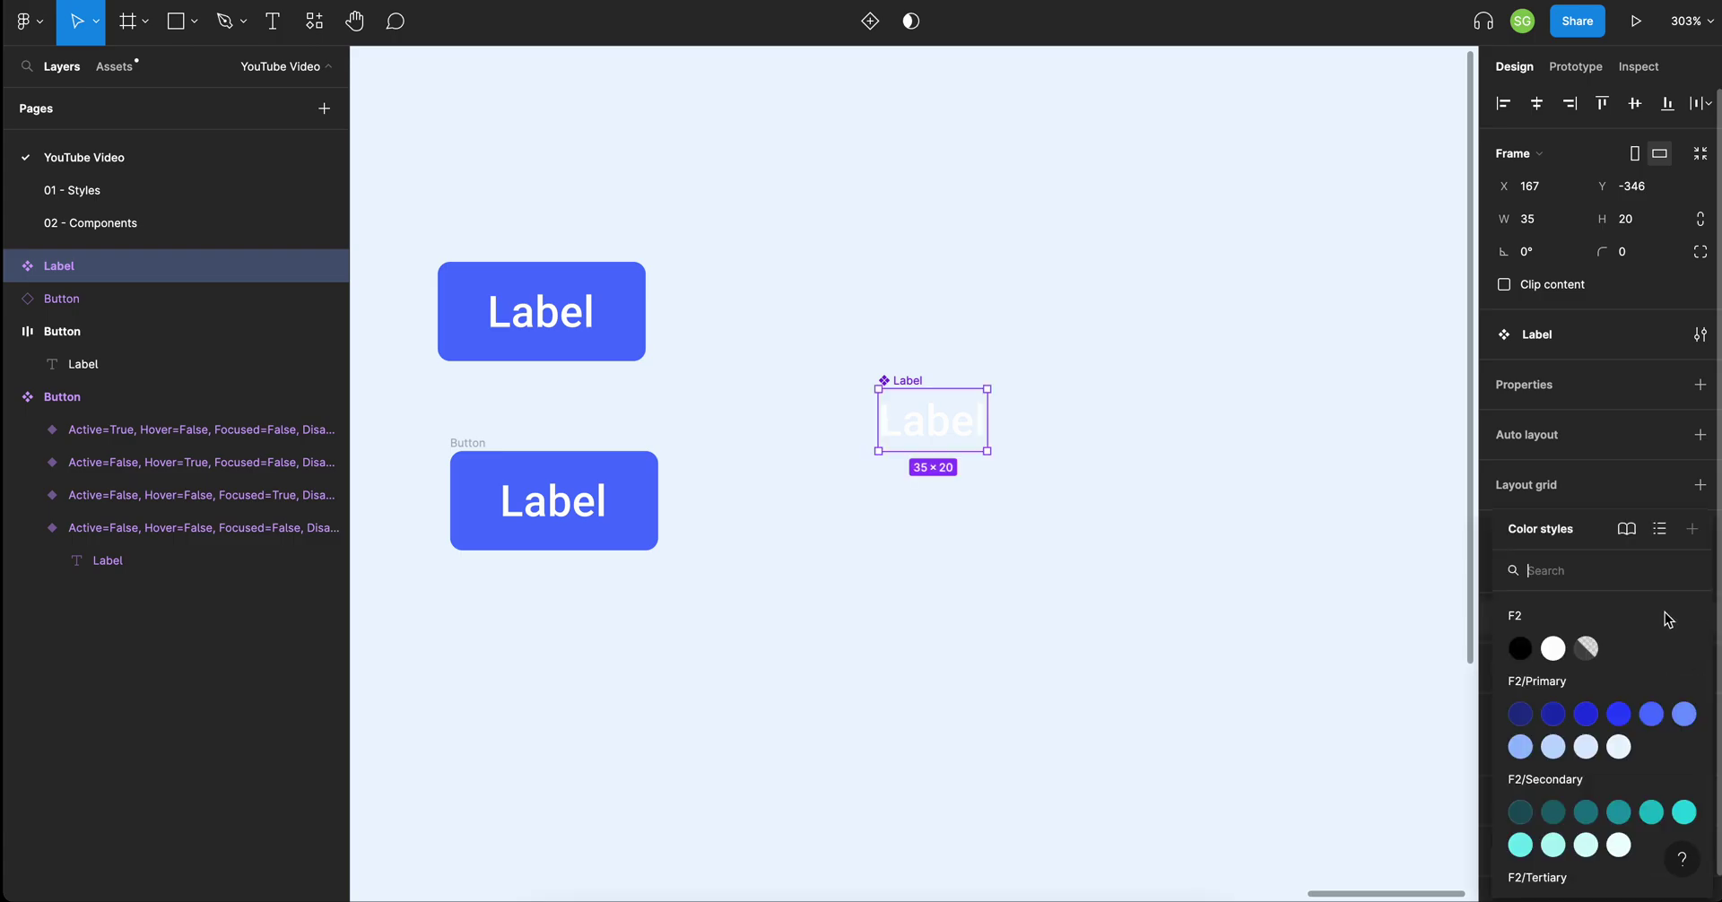
{"action": "left_click", "coordinate": [1649, 715]}
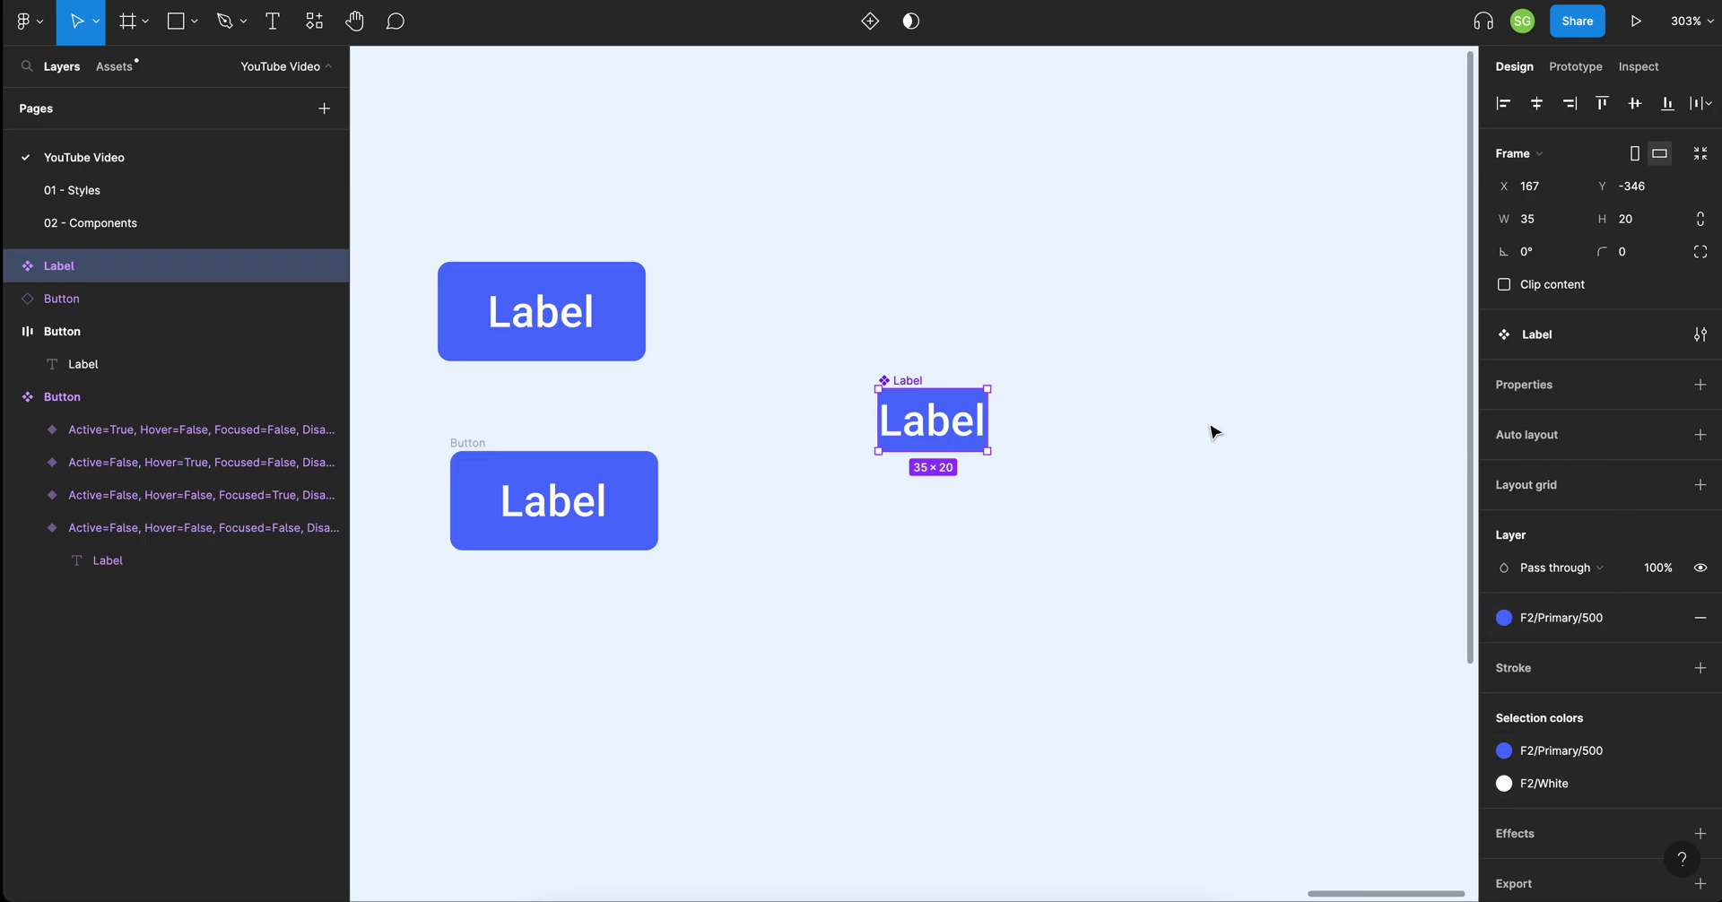
Add auto layout to the Label component with an item spacing of 0 and centered alignment.
{"action": "left_click", "coordinate": [1702, 438]}
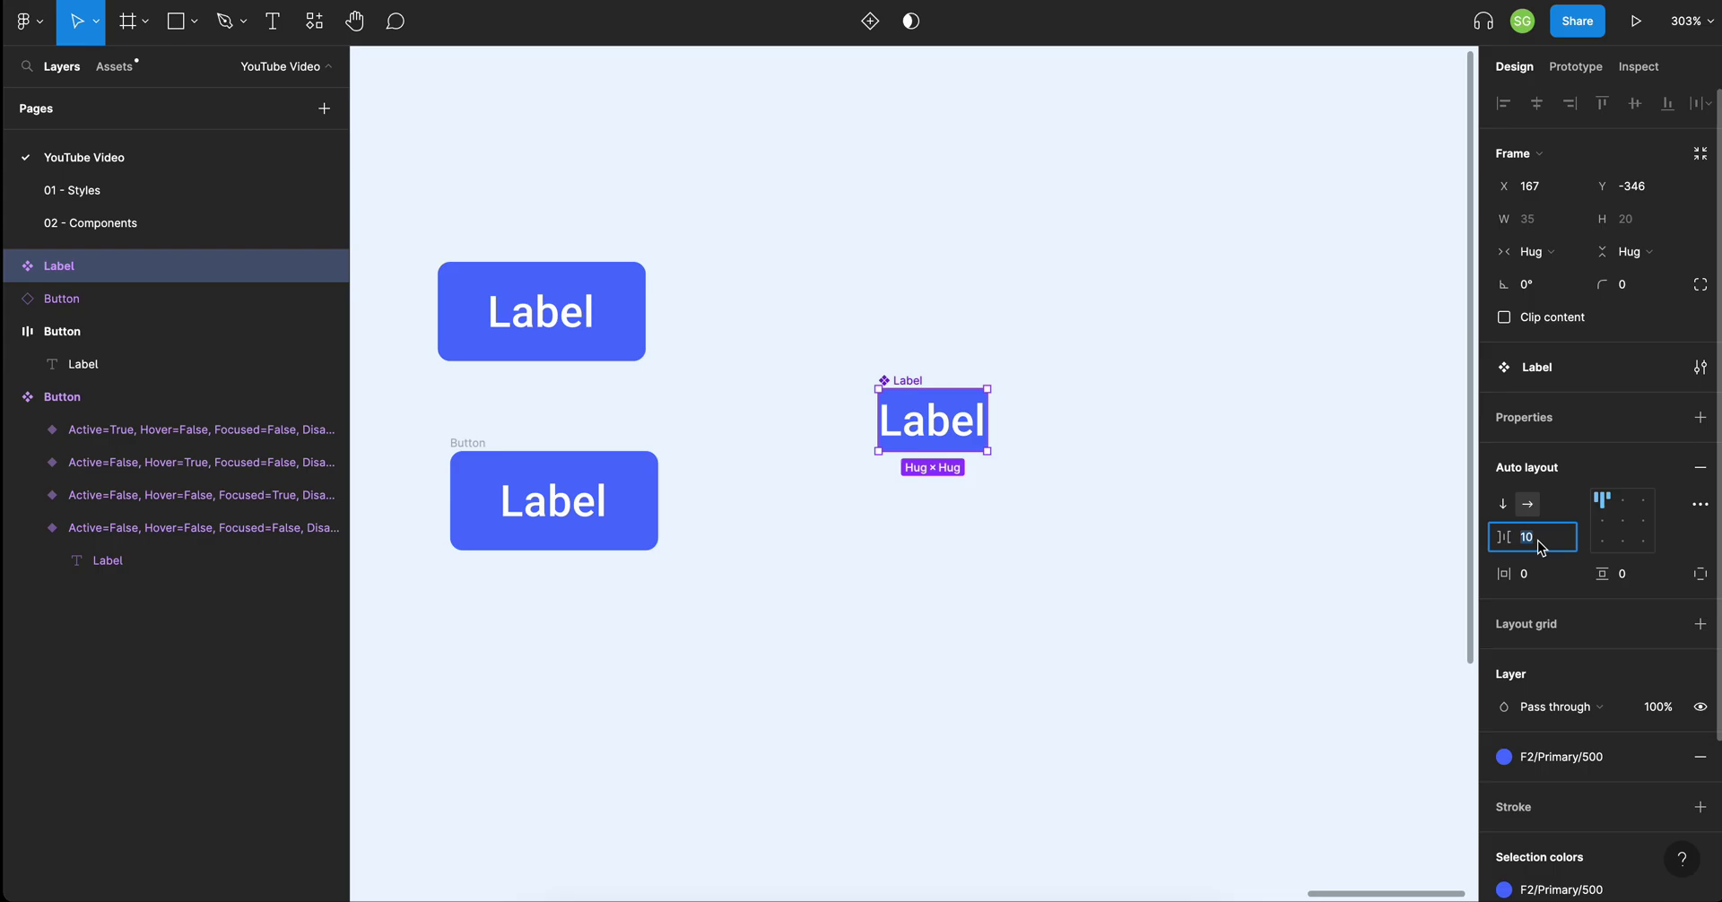
{"action": "type", "text": "0"}
{"action": "key", "text": "Return"}
{"action": "left_click", "coordinate": [1623, 521]}
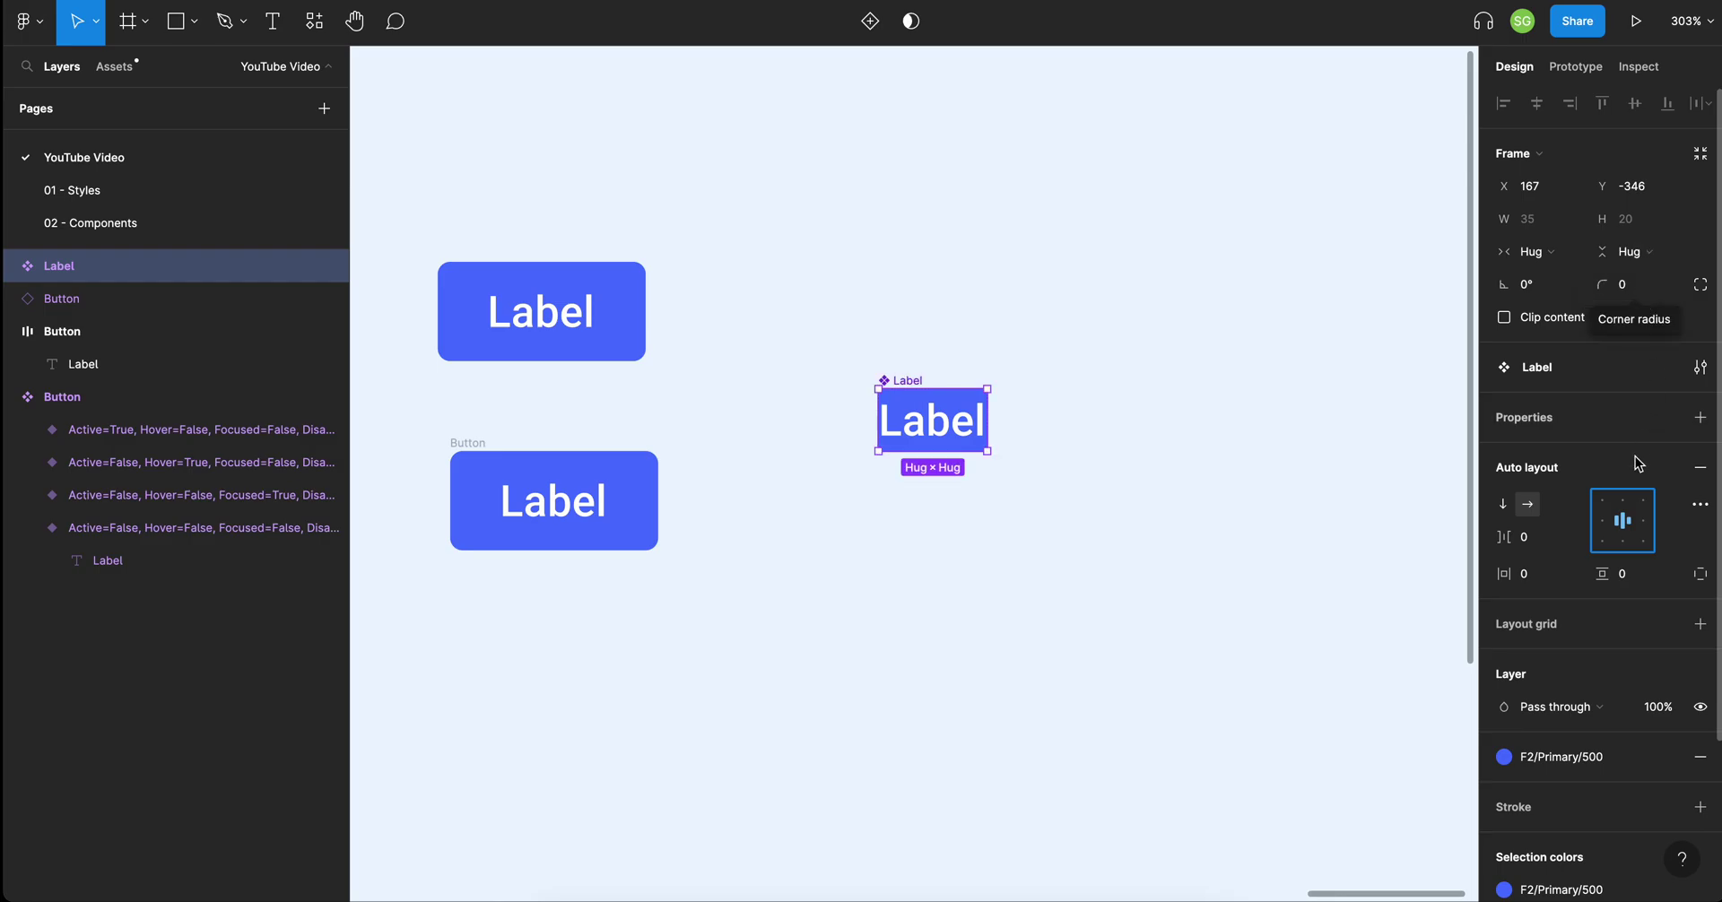
Set the Label component's vertical padding to 8.
{"action": "left_click", "coordinate": [1625, 574]}
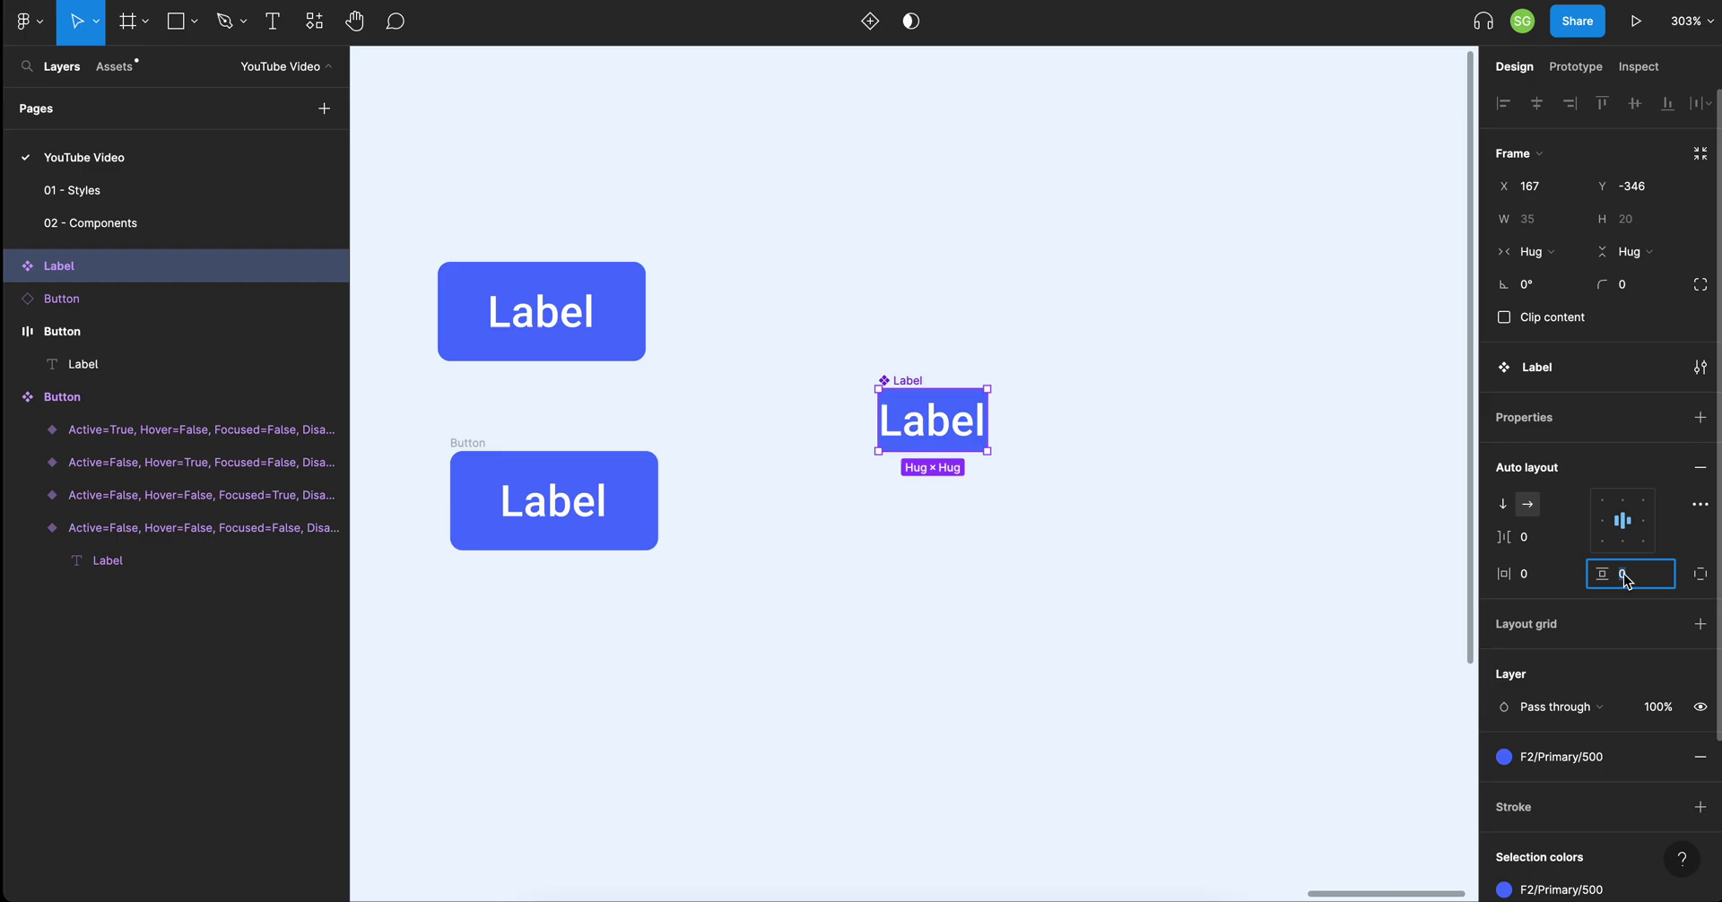
{"action": "type", "text": "8"}
{"action": "key", "text": "Return"}
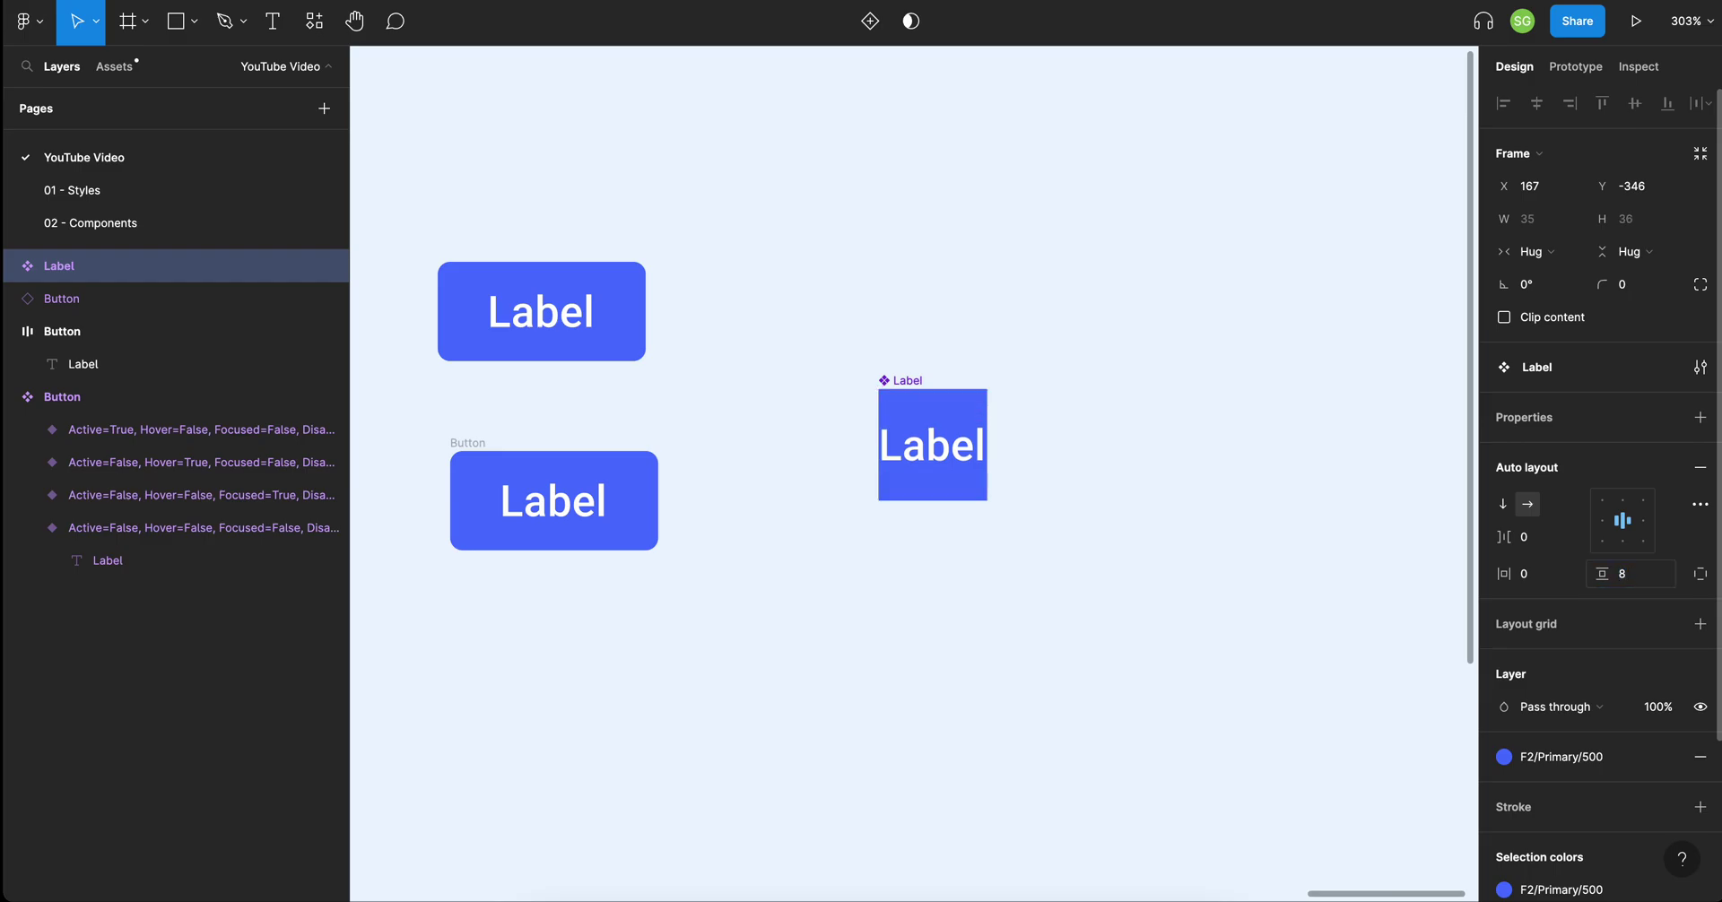
Set the Label component's vertical padding to 6 and its horizontal padding to 16.
{"action": "left_click", "coordinate": [1623, 574]}
{"action": "type", "text": "6"}
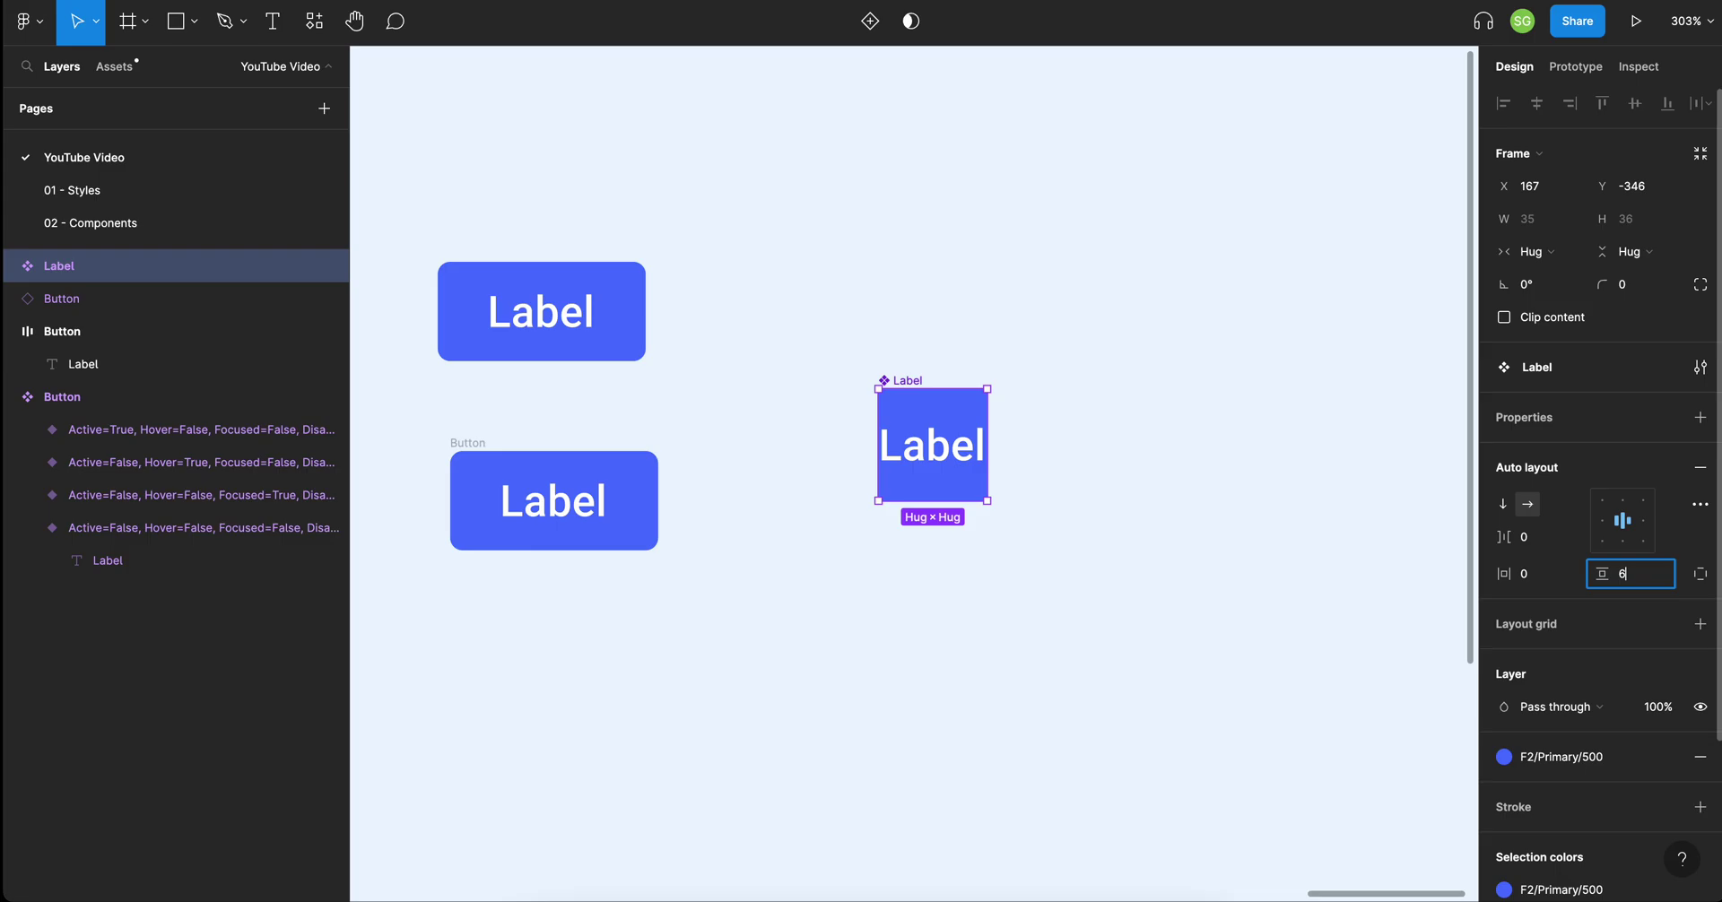
{"action": "key", "text": "Return"}
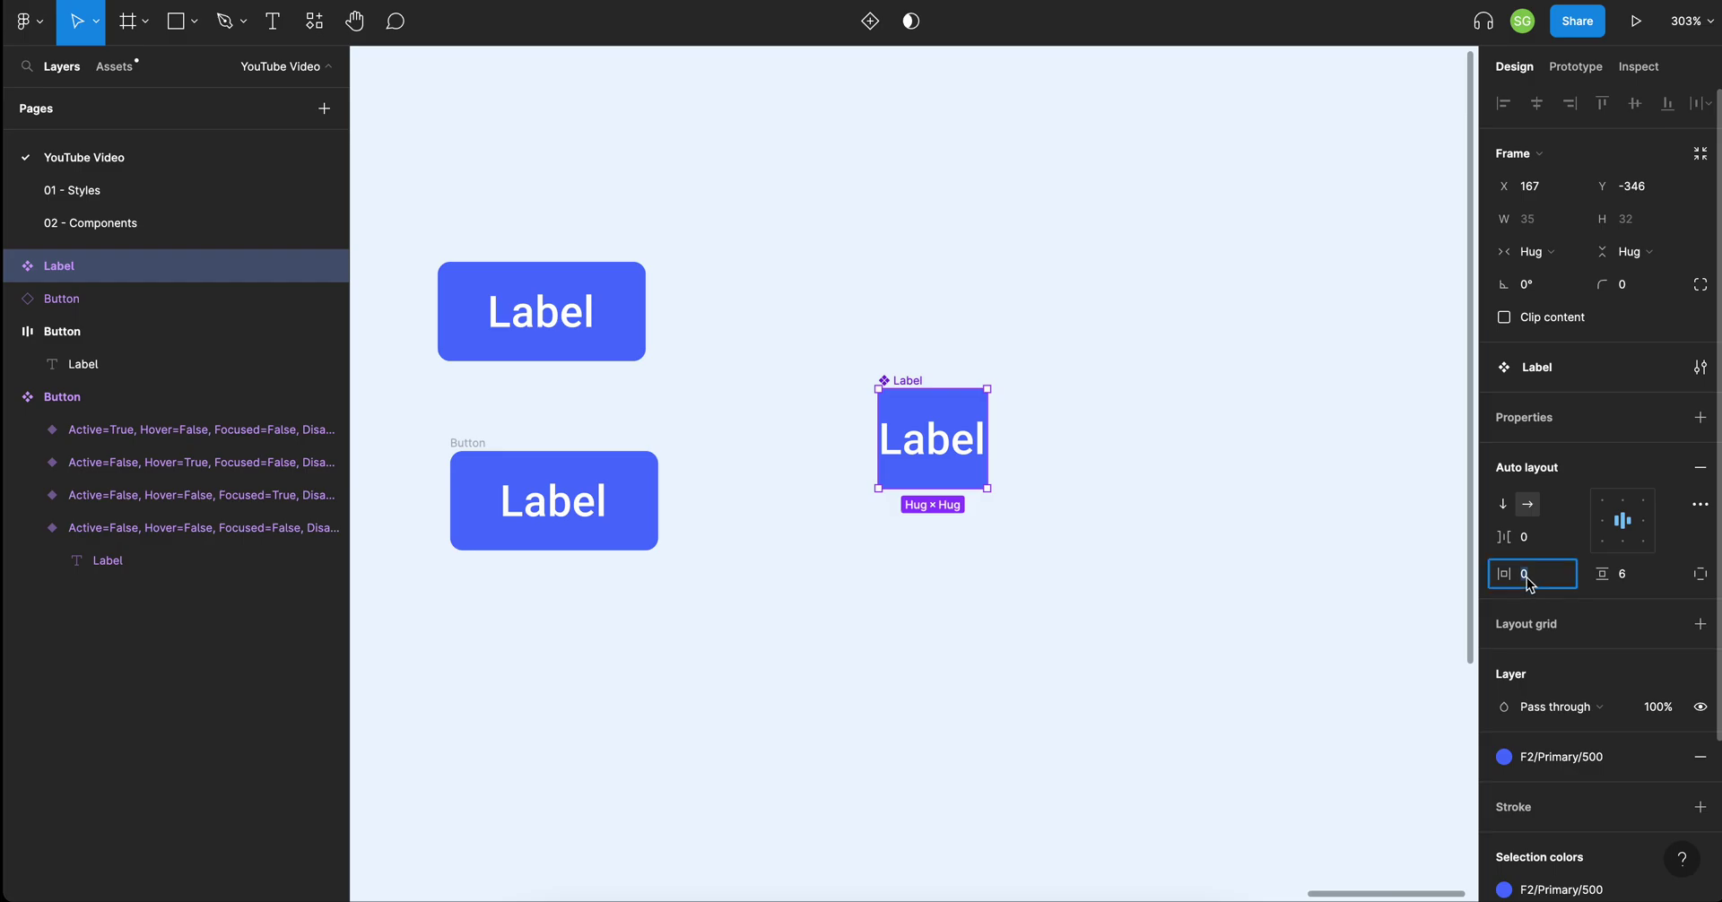
{"action": "type", "text": "16"}
{"action": "key", "text": "Return"}
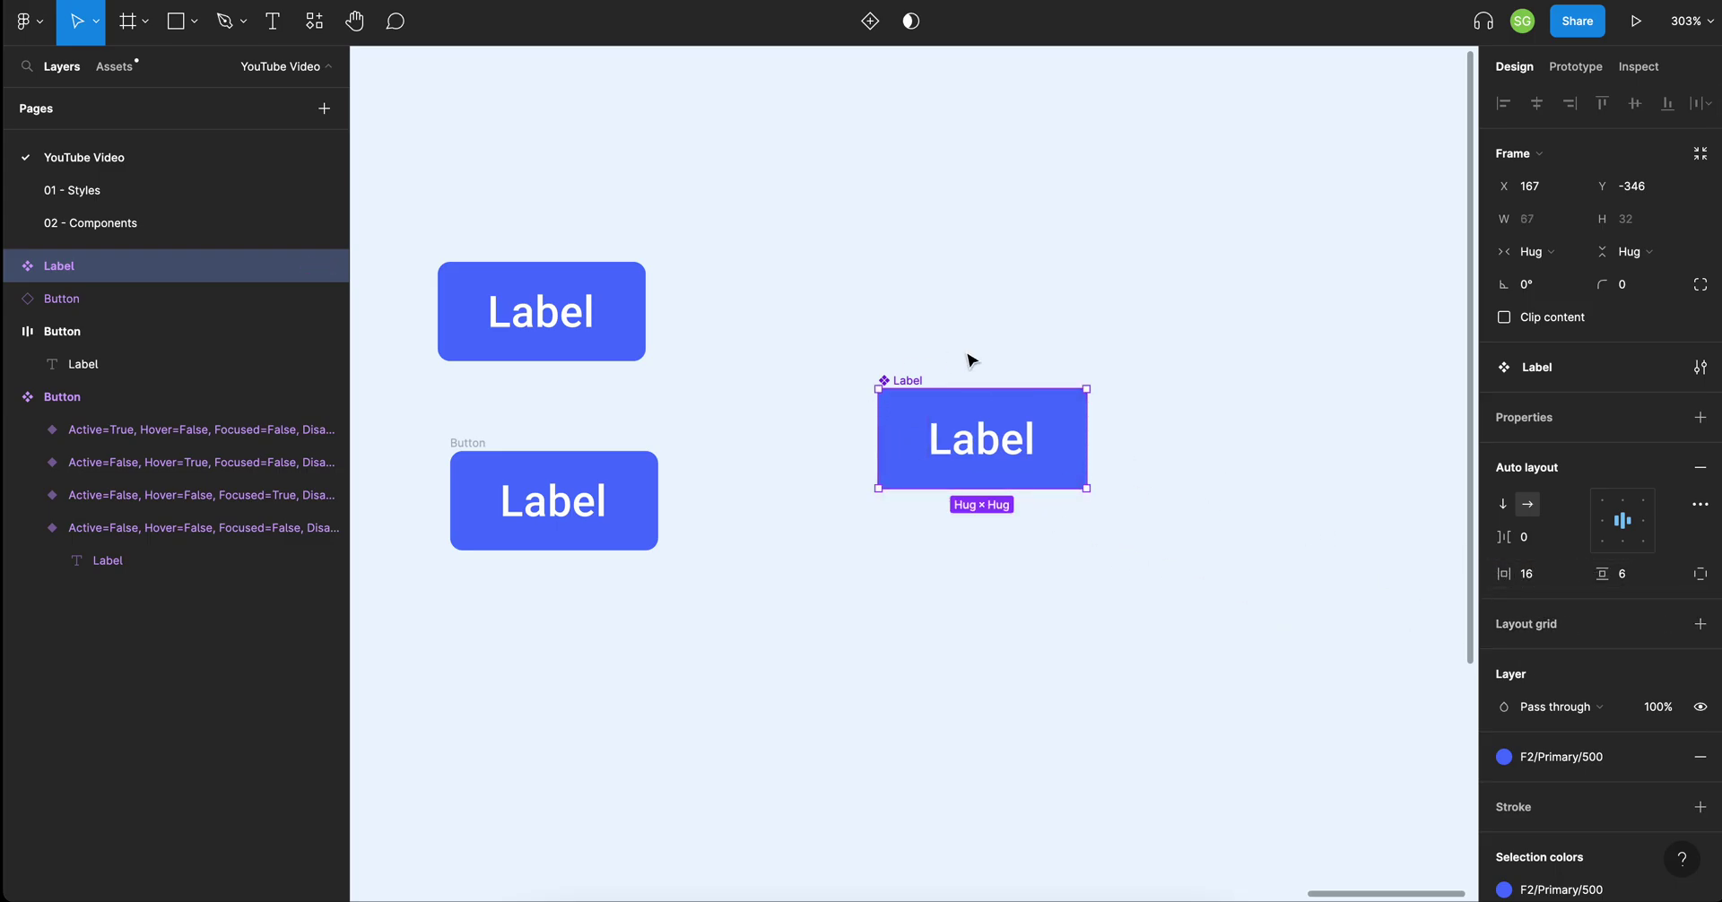
Round the Label component's corners with a radius of 4.
{"action": "left_click", "coordinate": [1622, 283]}
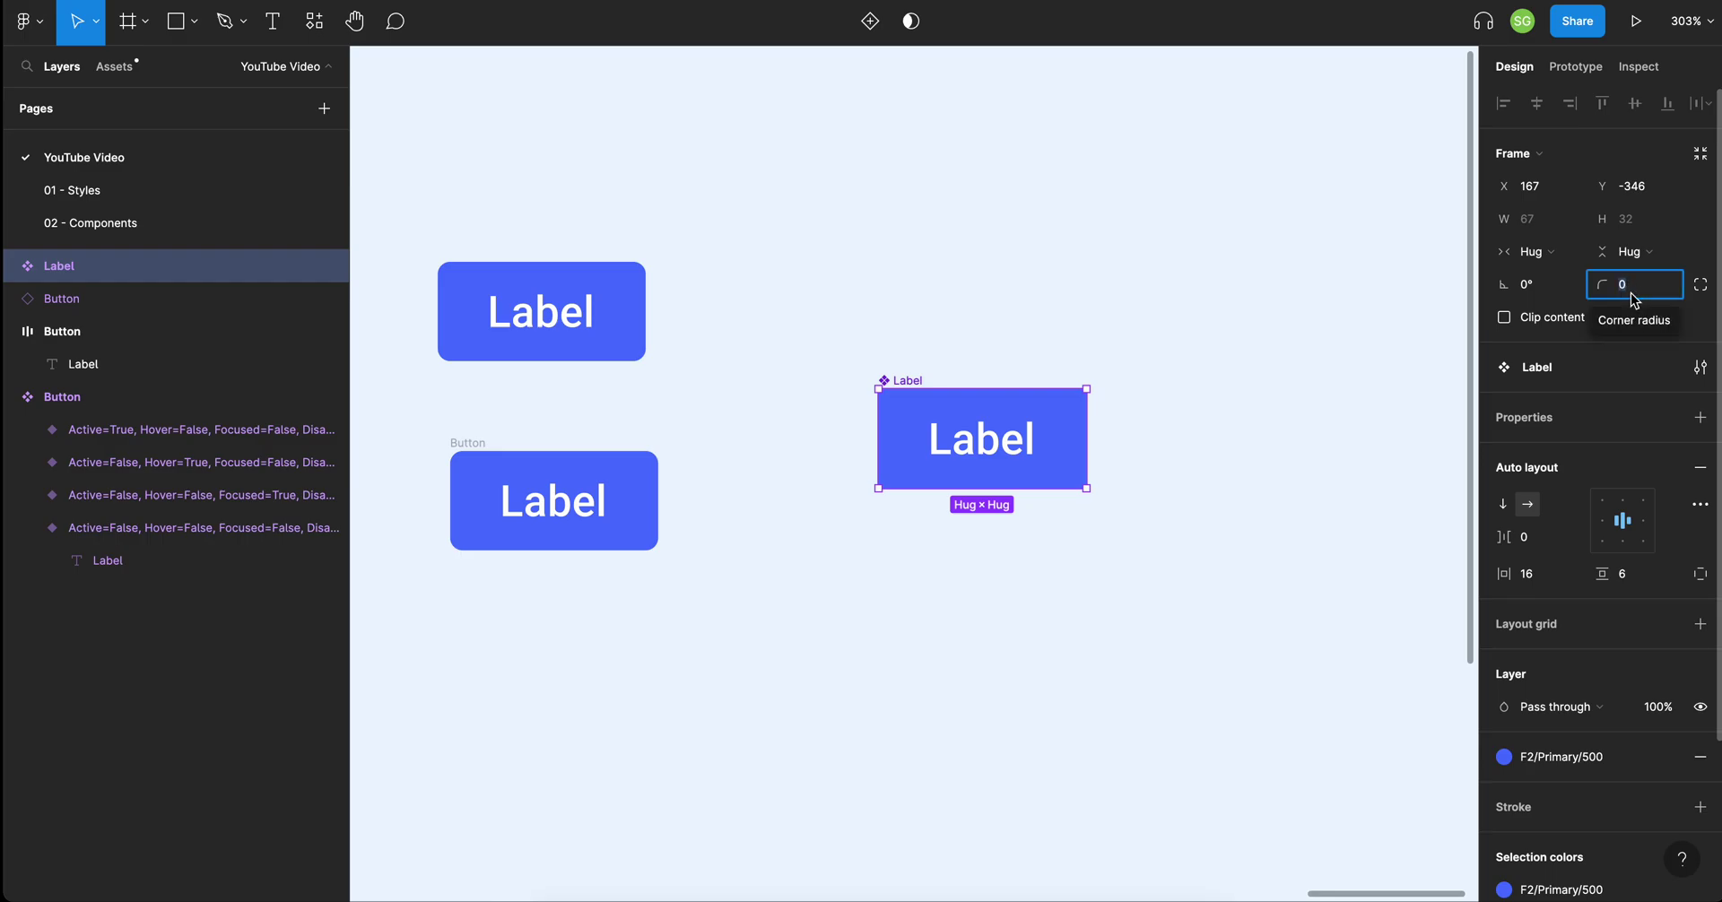
{"action": "type", "text": "4"}
{"action": "key", "text": "Return"}
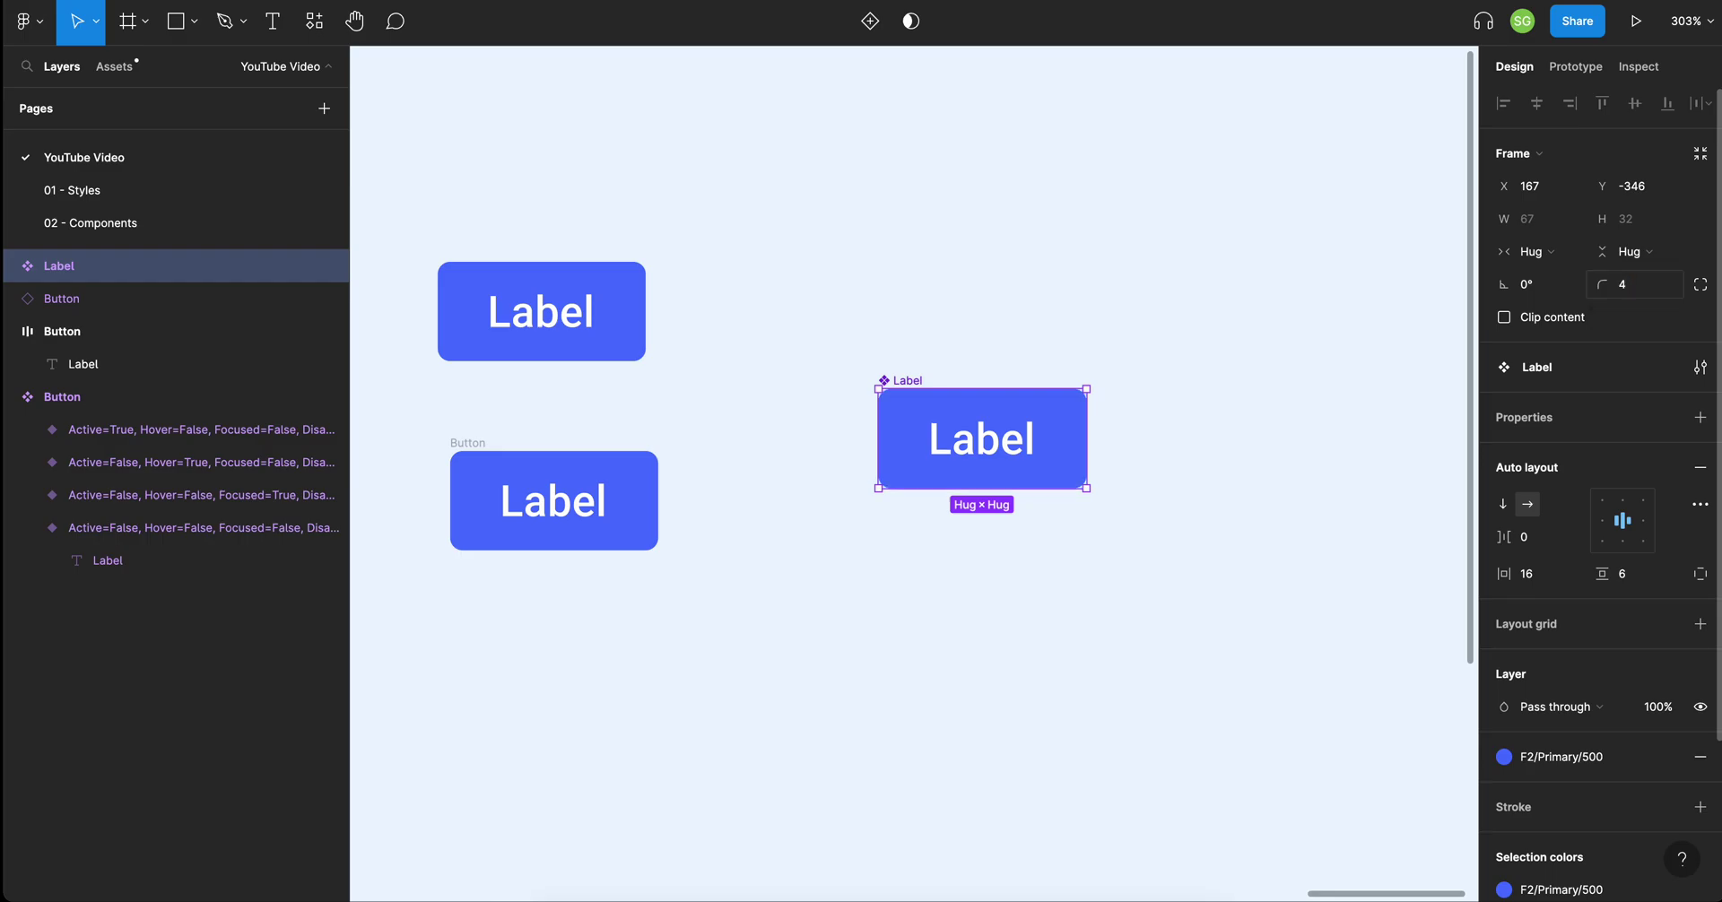
{"action": "left_click", "coordinate": [1186, 466]}
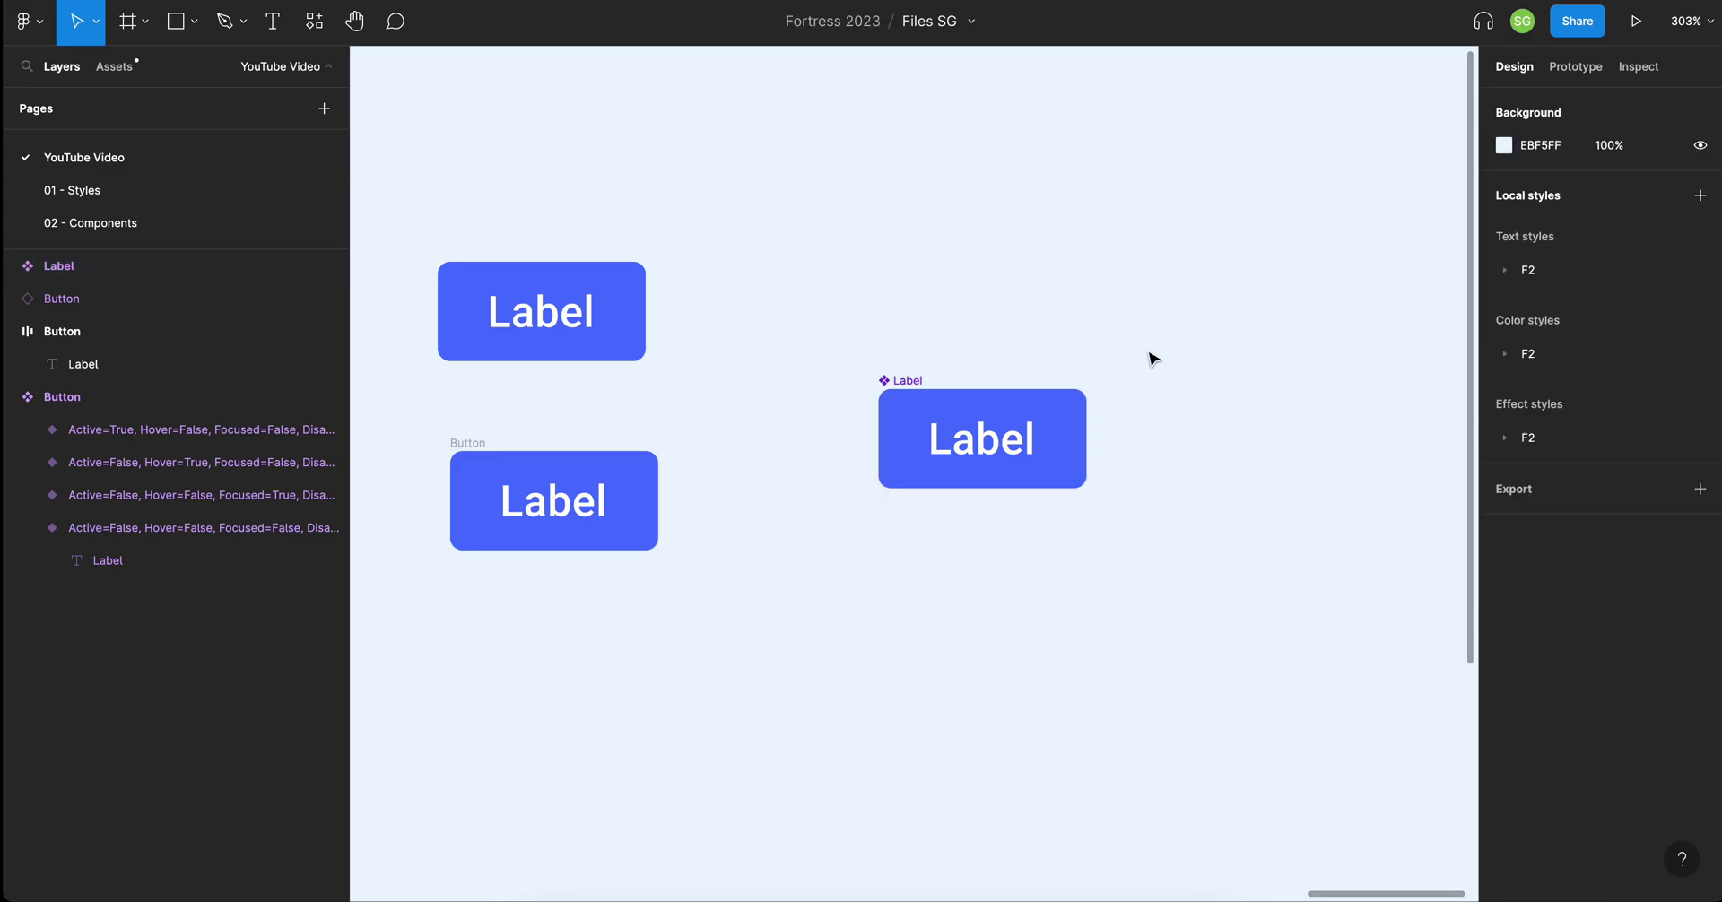
Rename the Label component to Button.
{"action": "left_click", "coordinate": [917, 384]}
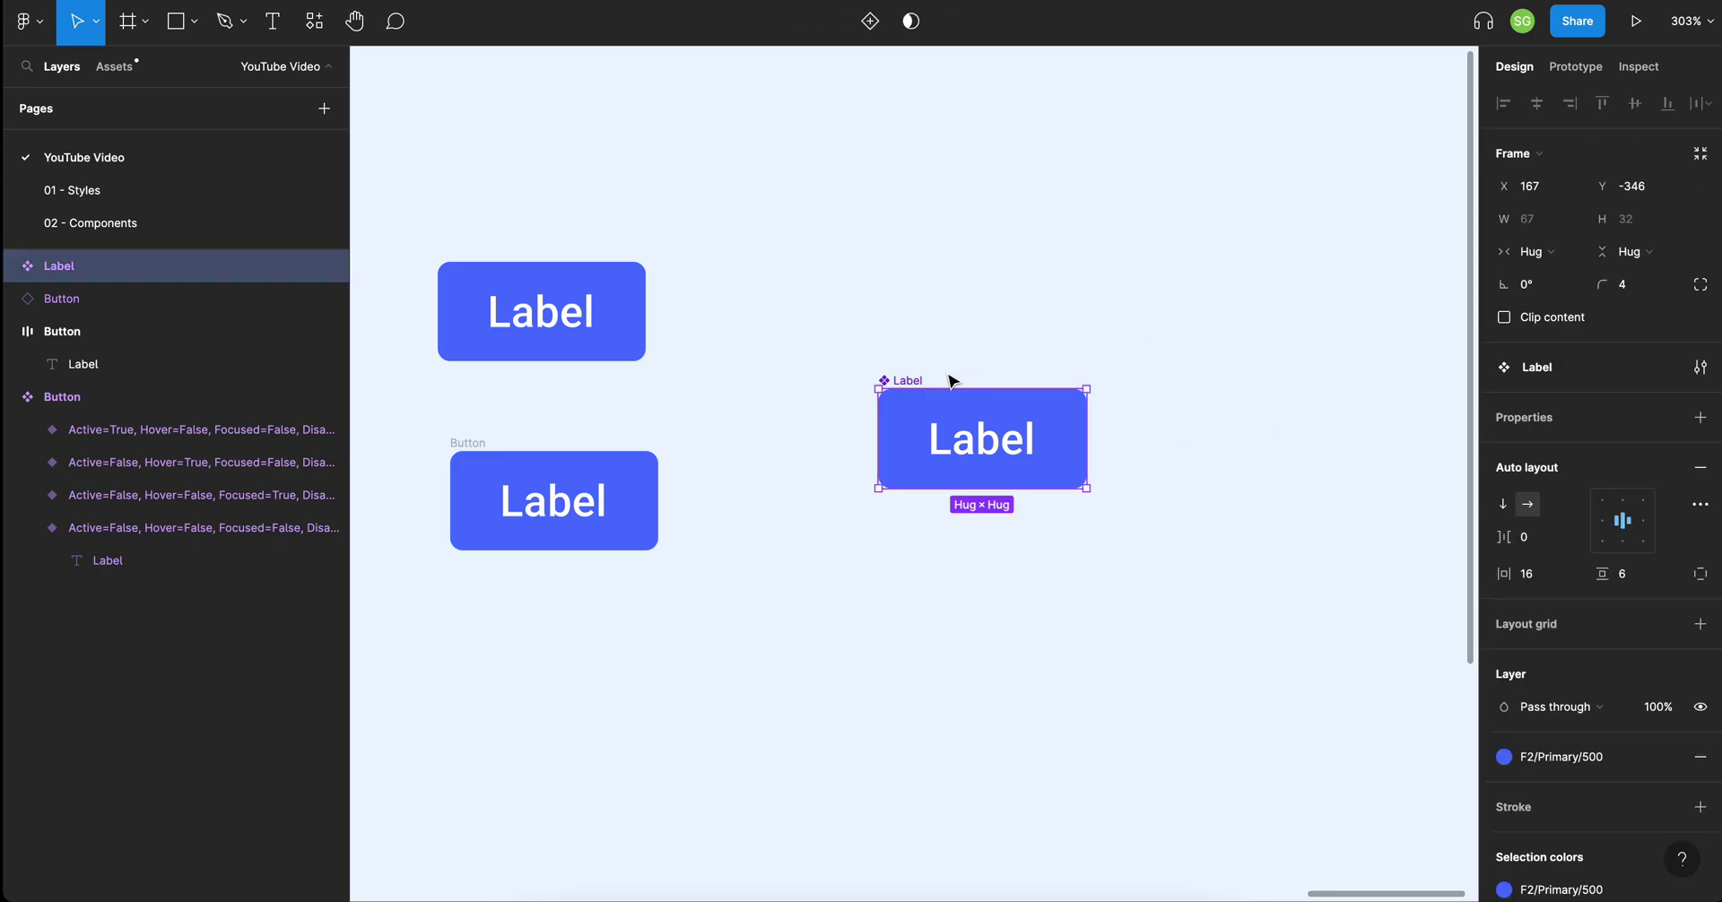
{"action": "double_click", "coordinate": [906, 381]}
{"action": "type", "text": "Bu"}
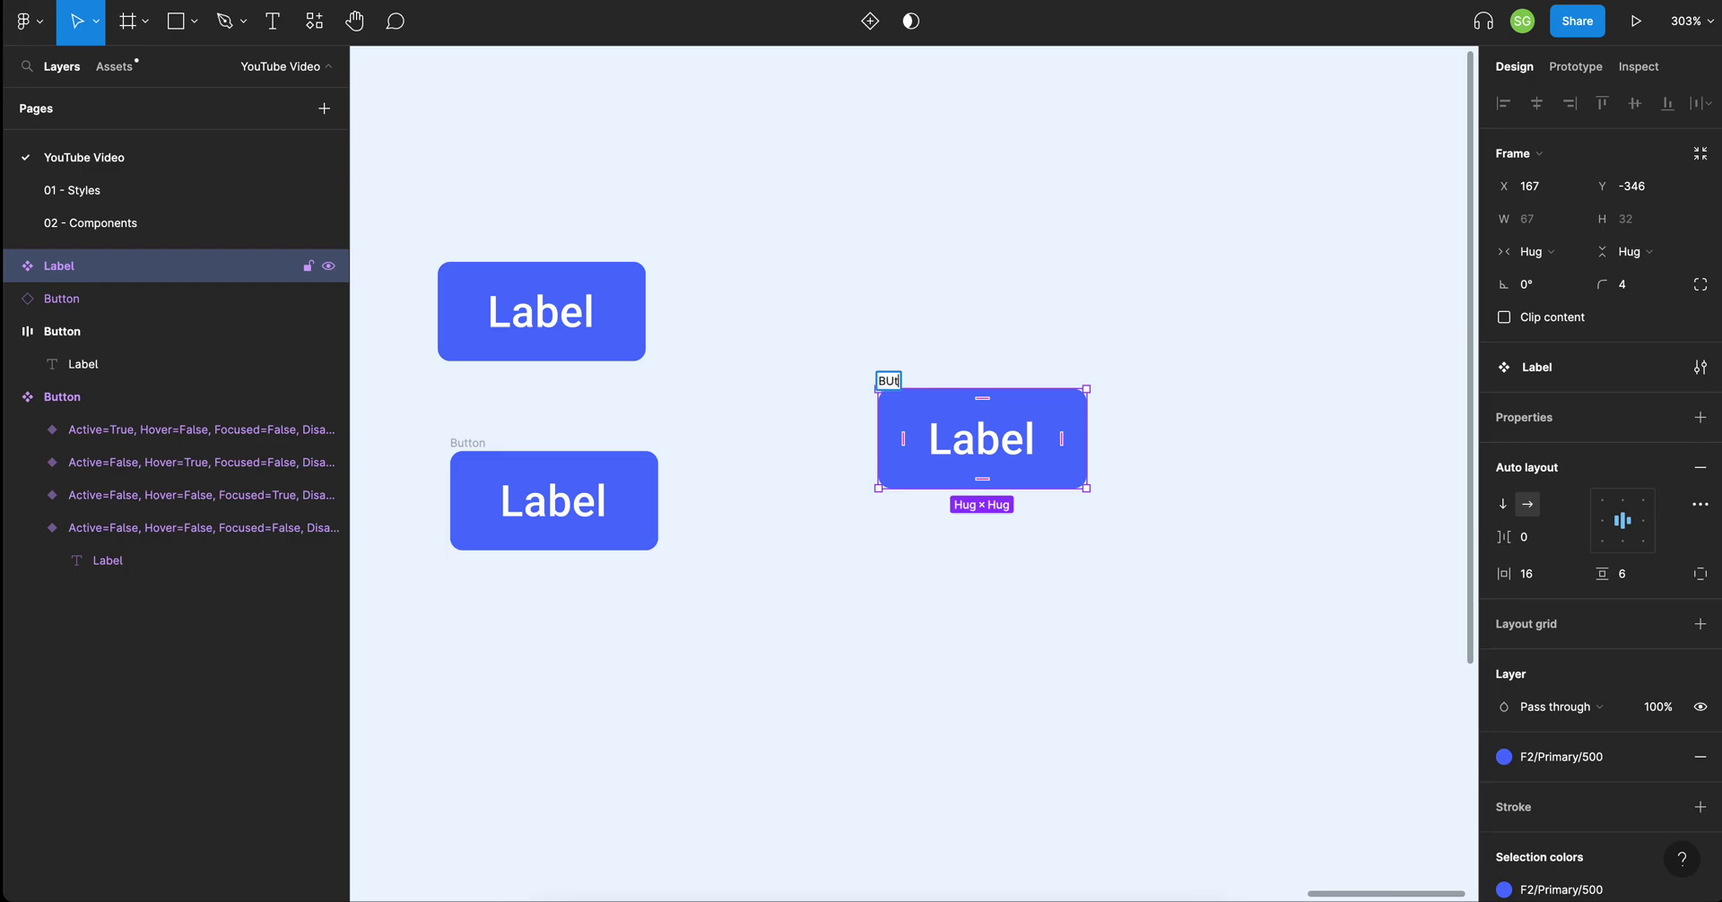
{"action": "type", "text": "tton"}
{"action": "left_click", "coordinate": [1174, 246]}
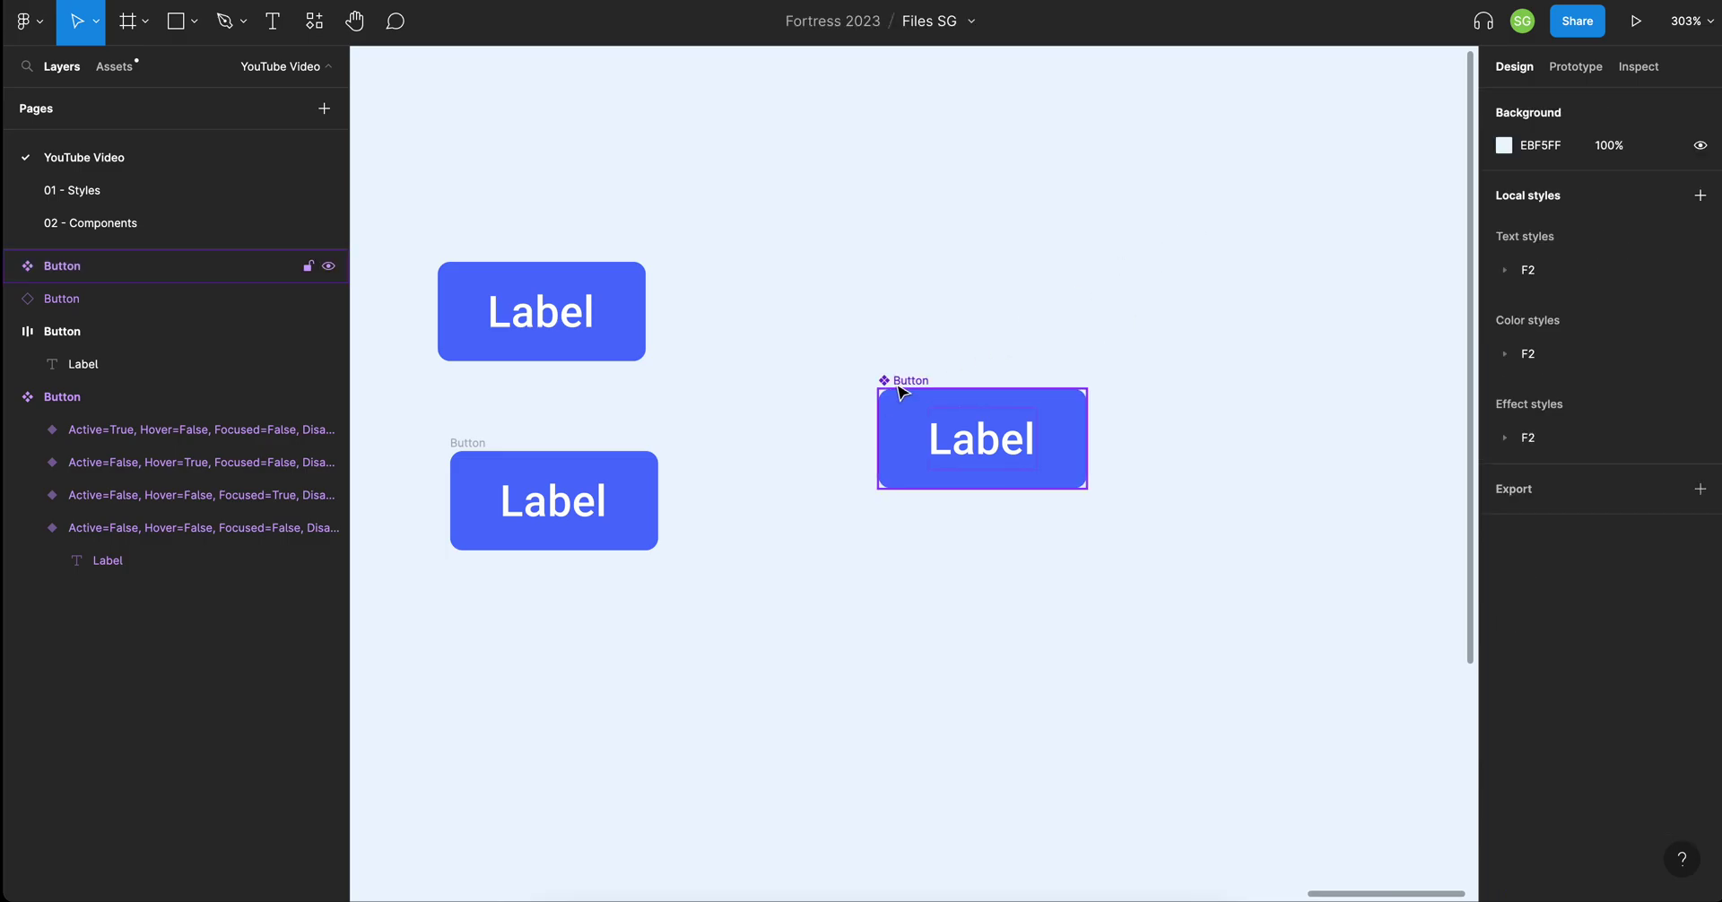
Add a variant property to the new Button component and name the property Active.
{"action": "left_click", "coordinate": [987, 398]}
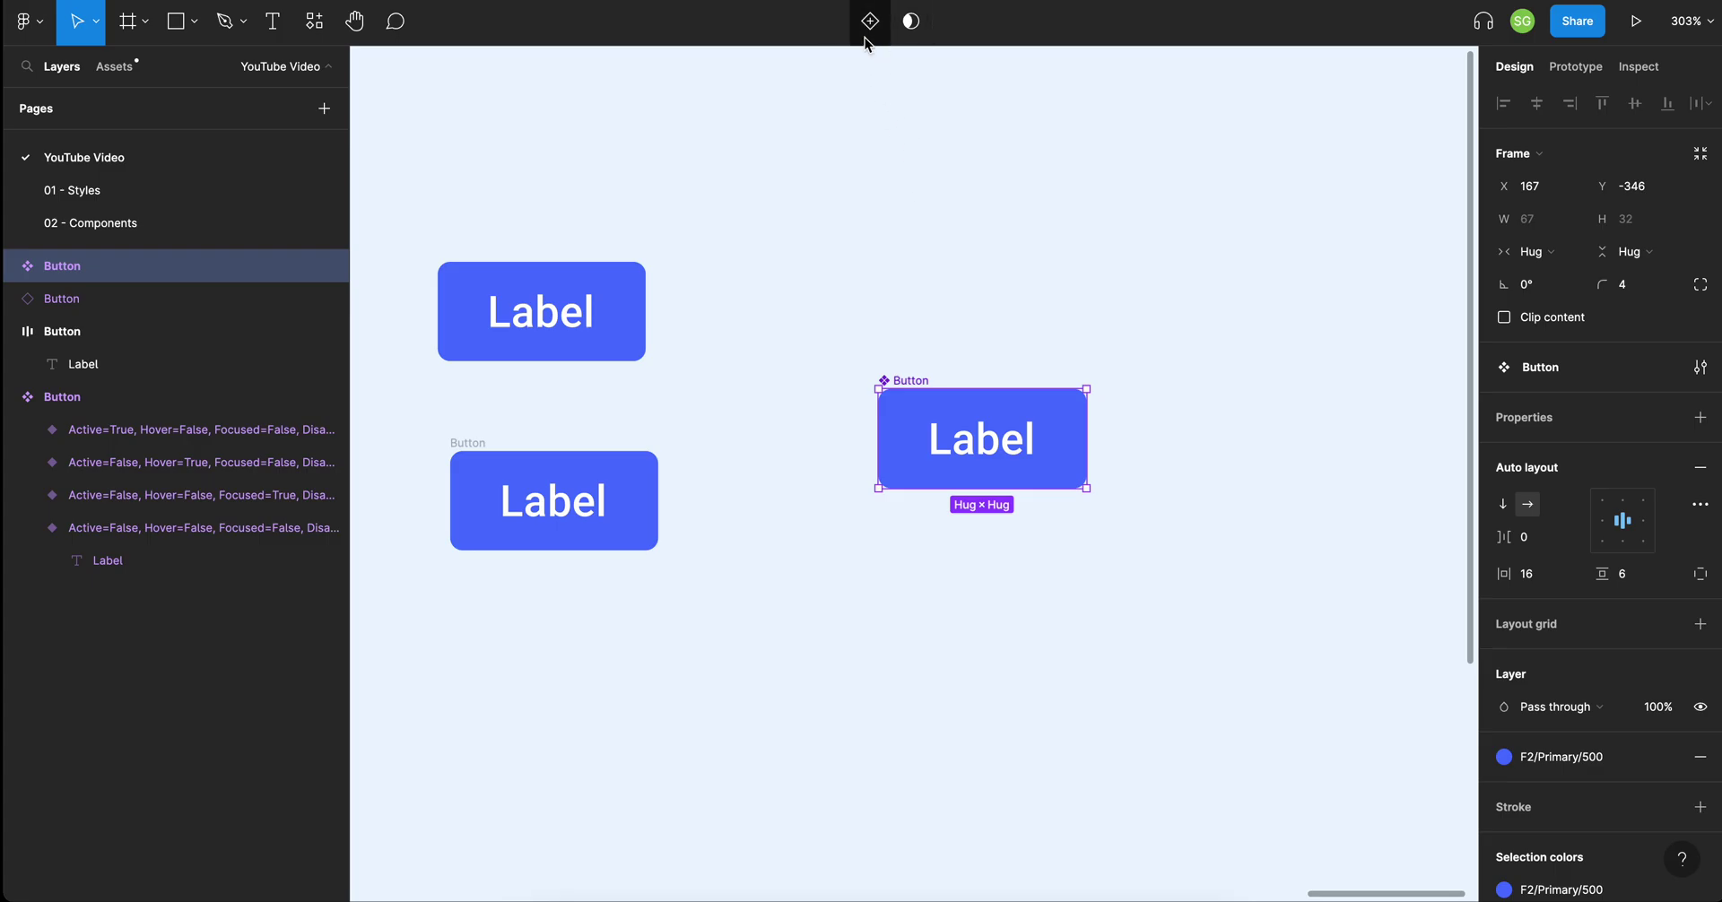
{"action": "left_click", "coordinate": [1701, 418]}
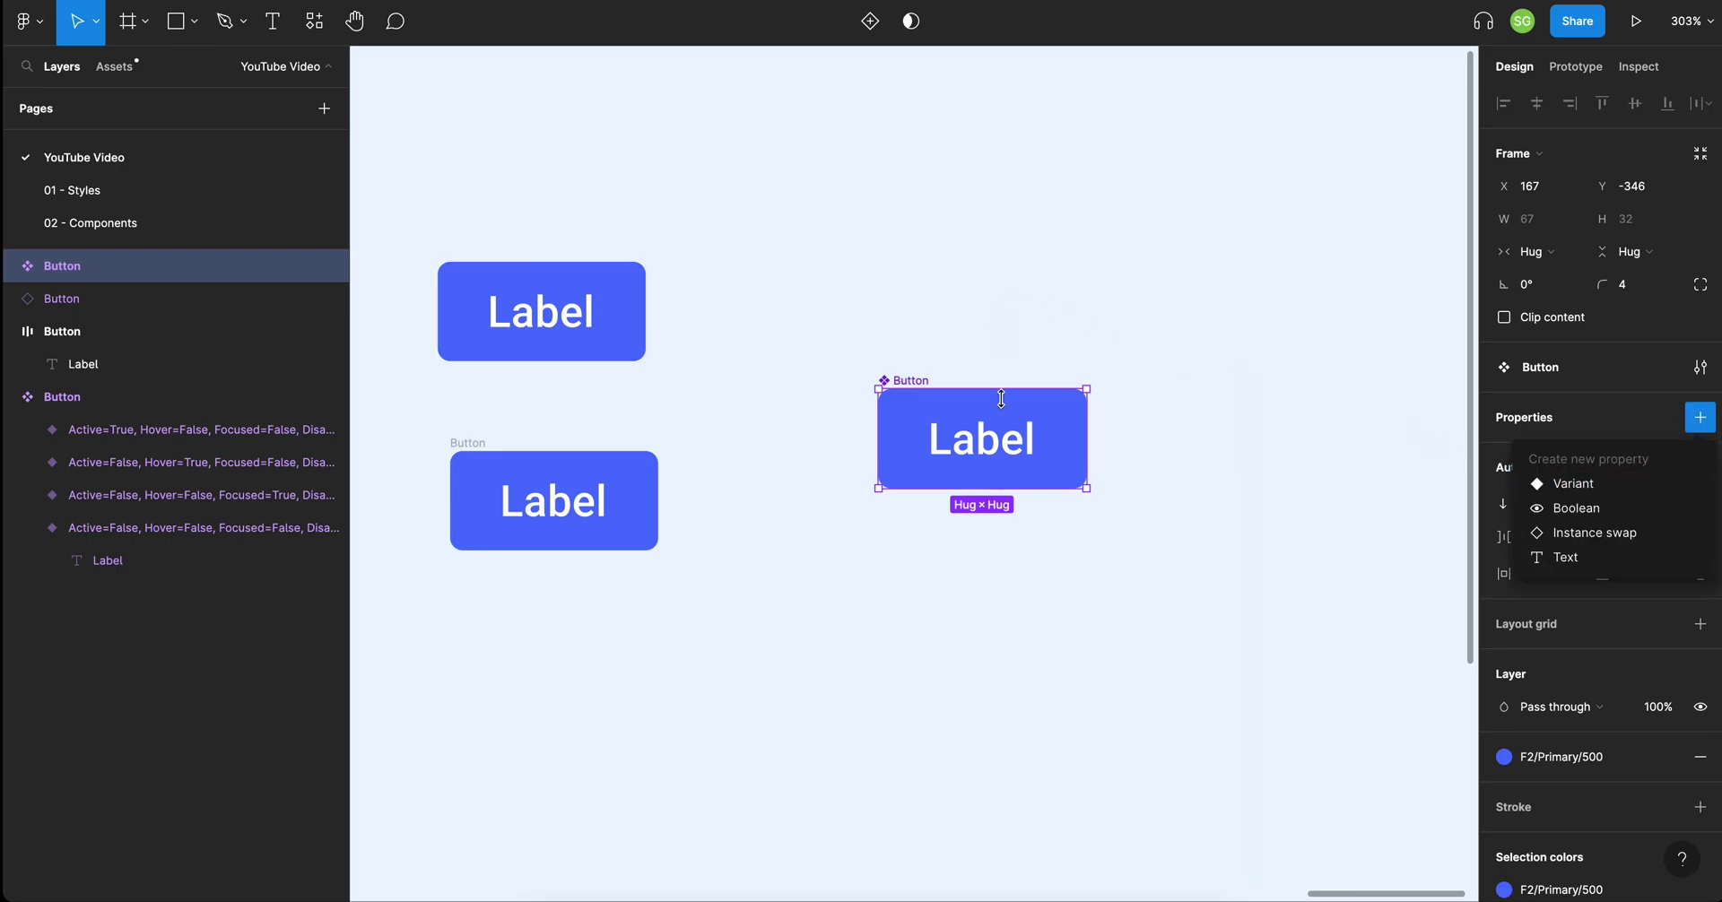
{"action": "left_click", "coordinate": [1584, 489]}
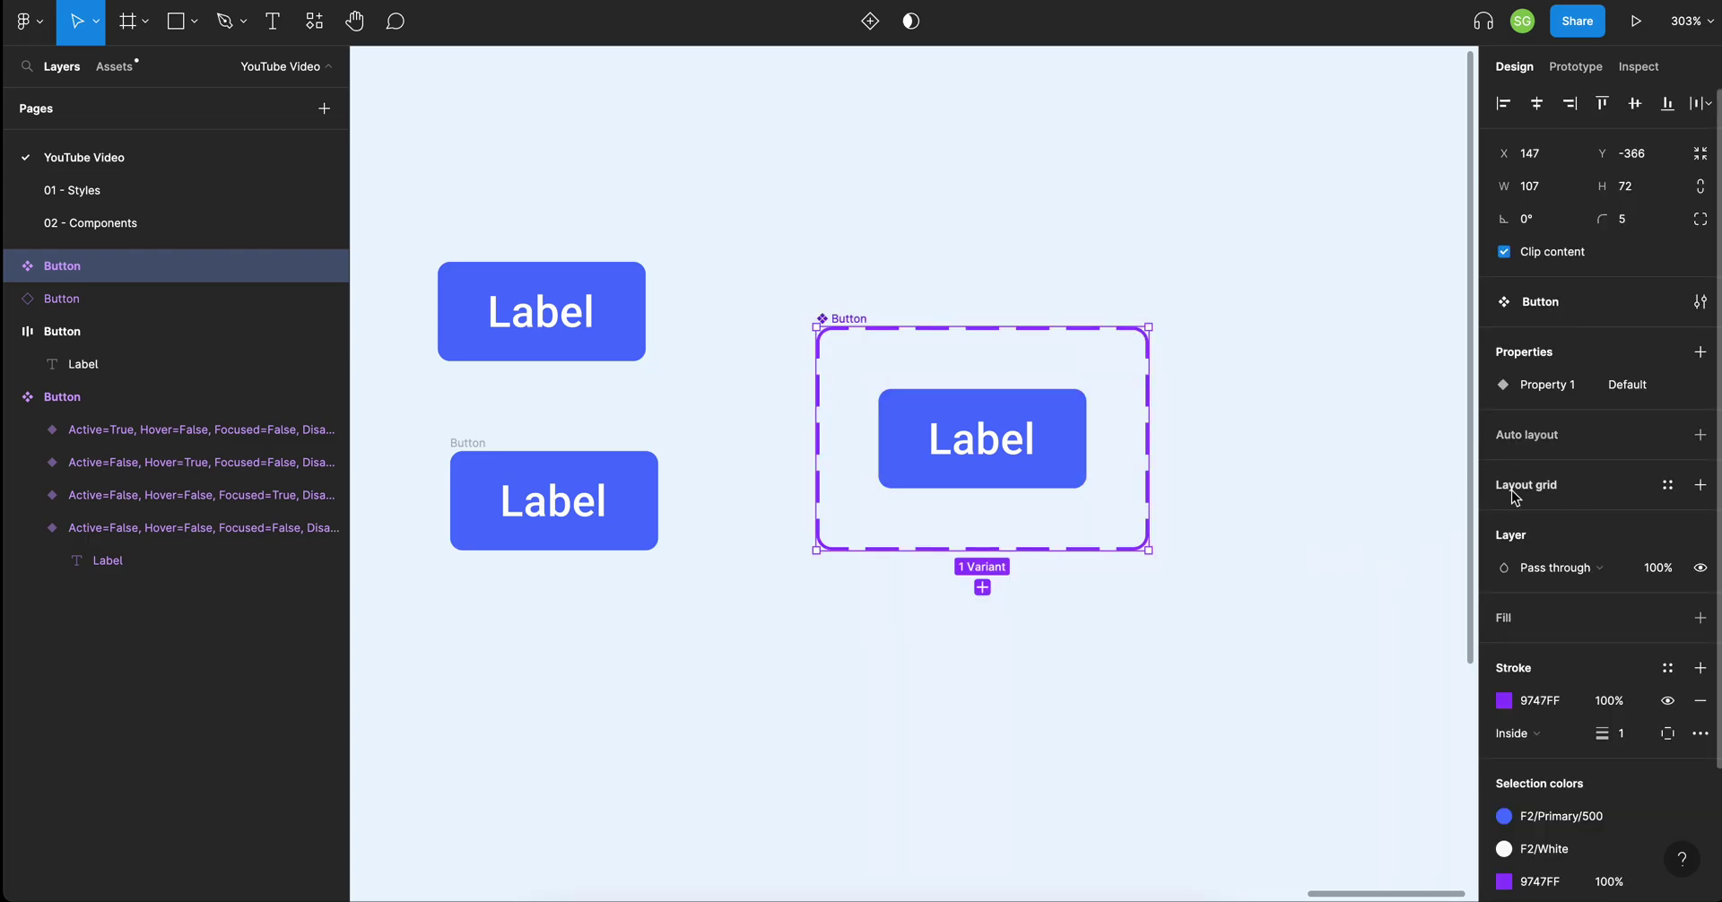
{"action": "double_click", "coordinate": [1547, 389]}
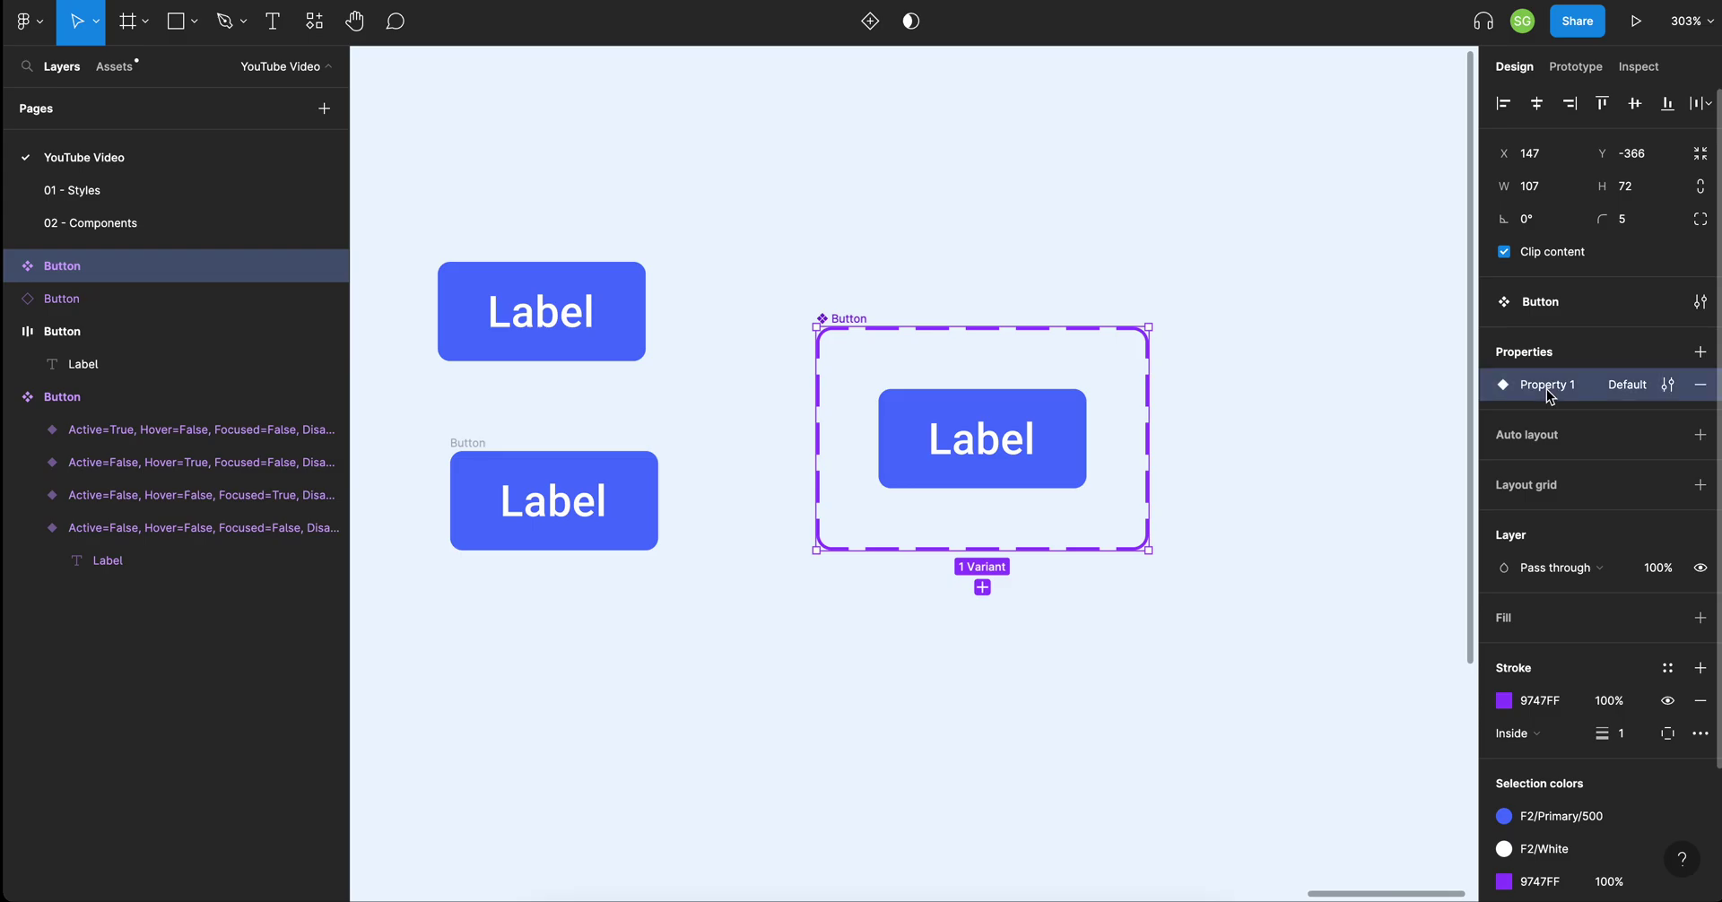
{"action": "type", "text": "Active"}
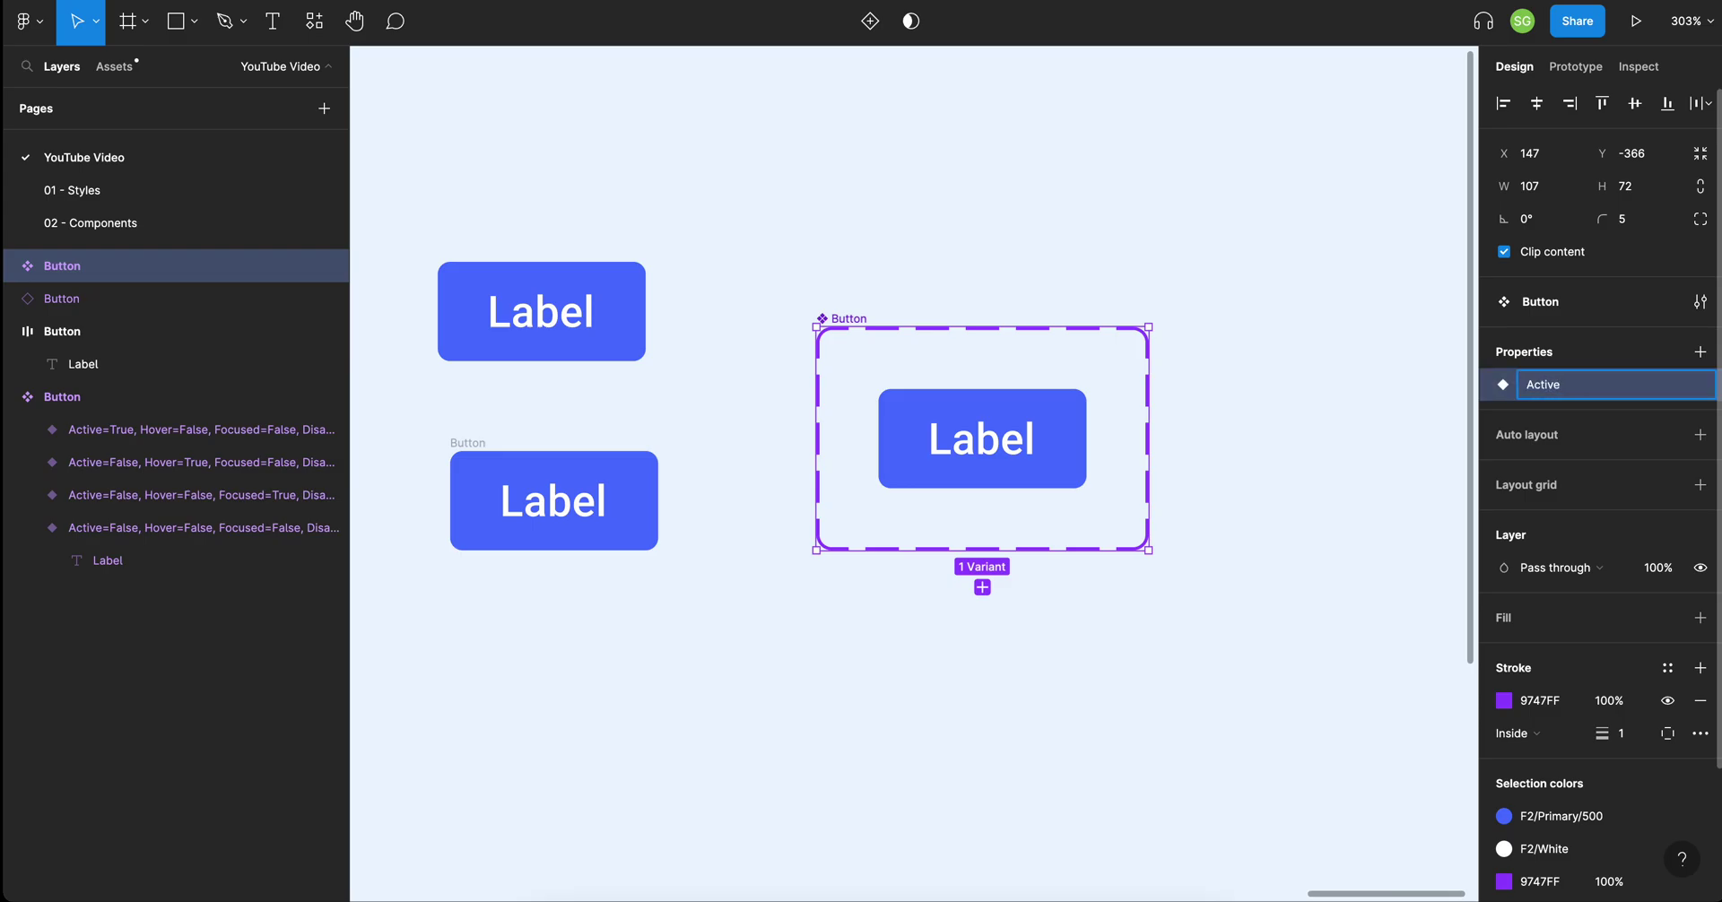
{"action": "key", "text": "Return"}
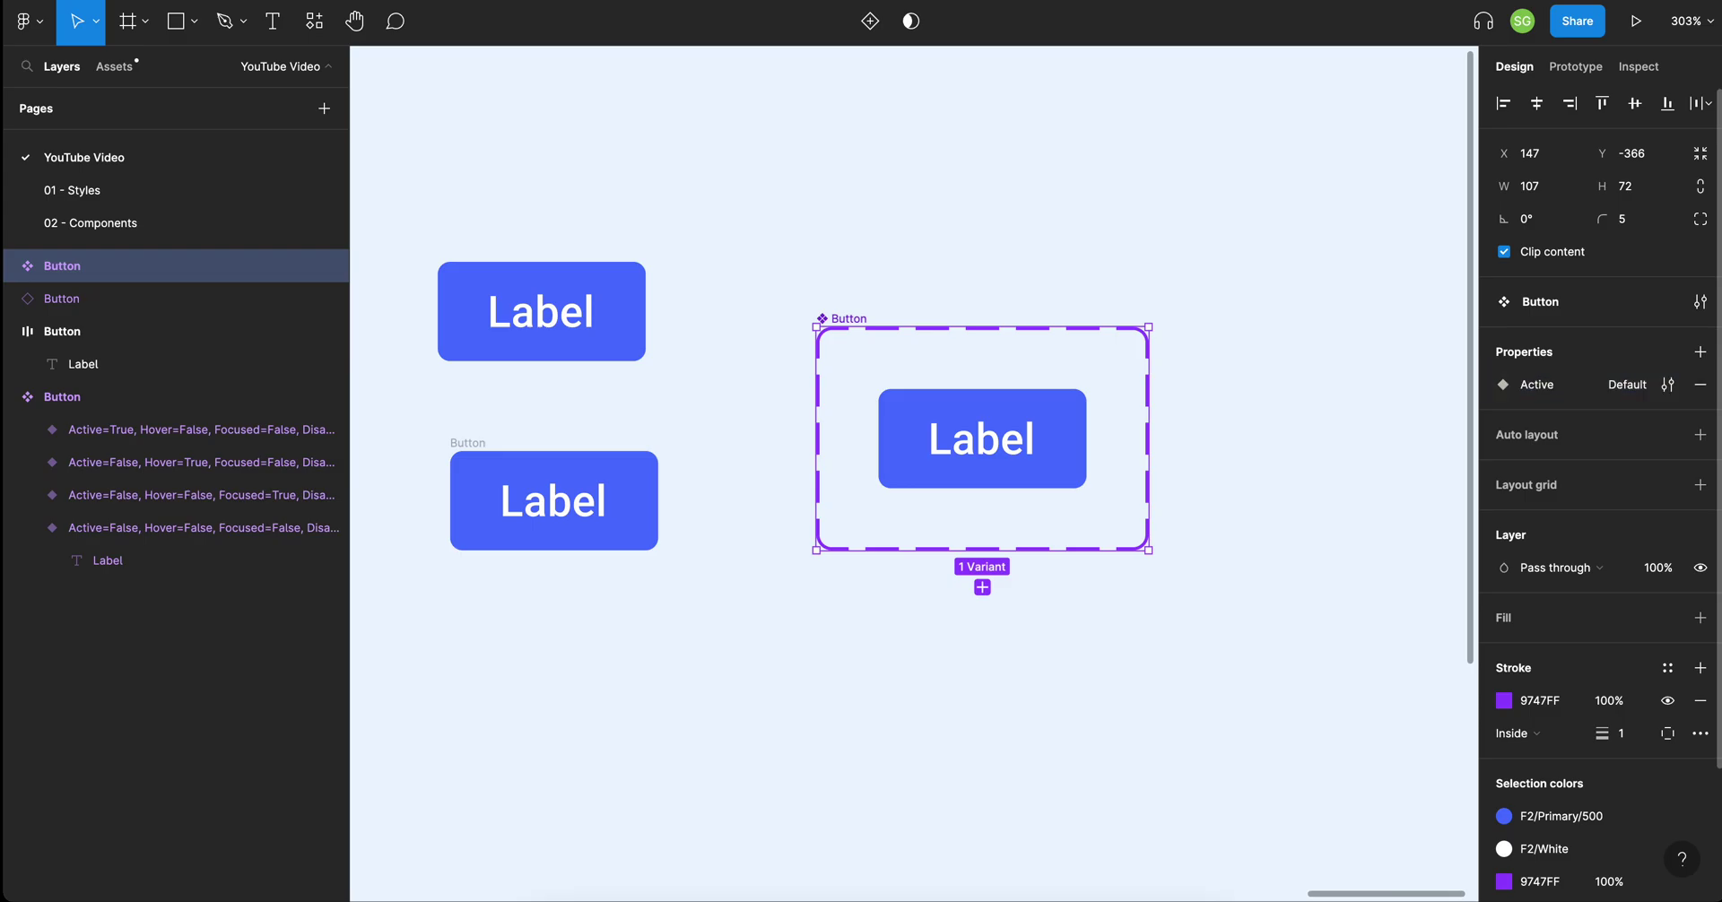
Rename the Default value of the Active variant property to False.
{"action": "left_click", "coordinate": [1670, 386]}
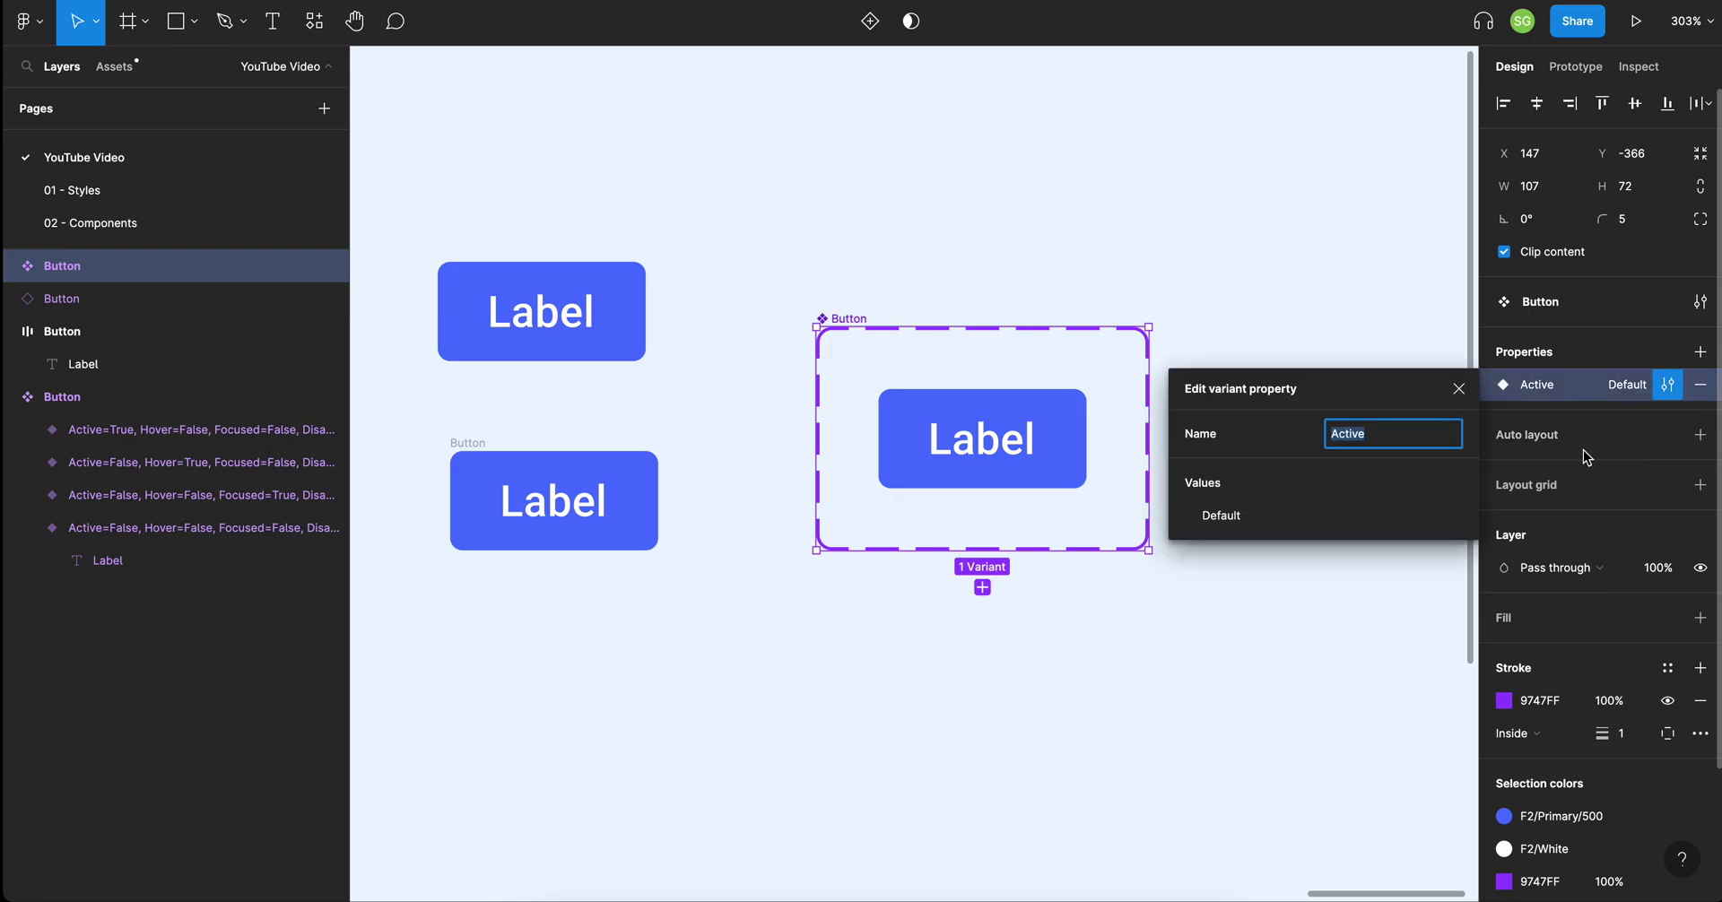
{"action": "double_click", "coordinate": [1234, 524]}
{"action": "type", "text": "False"}
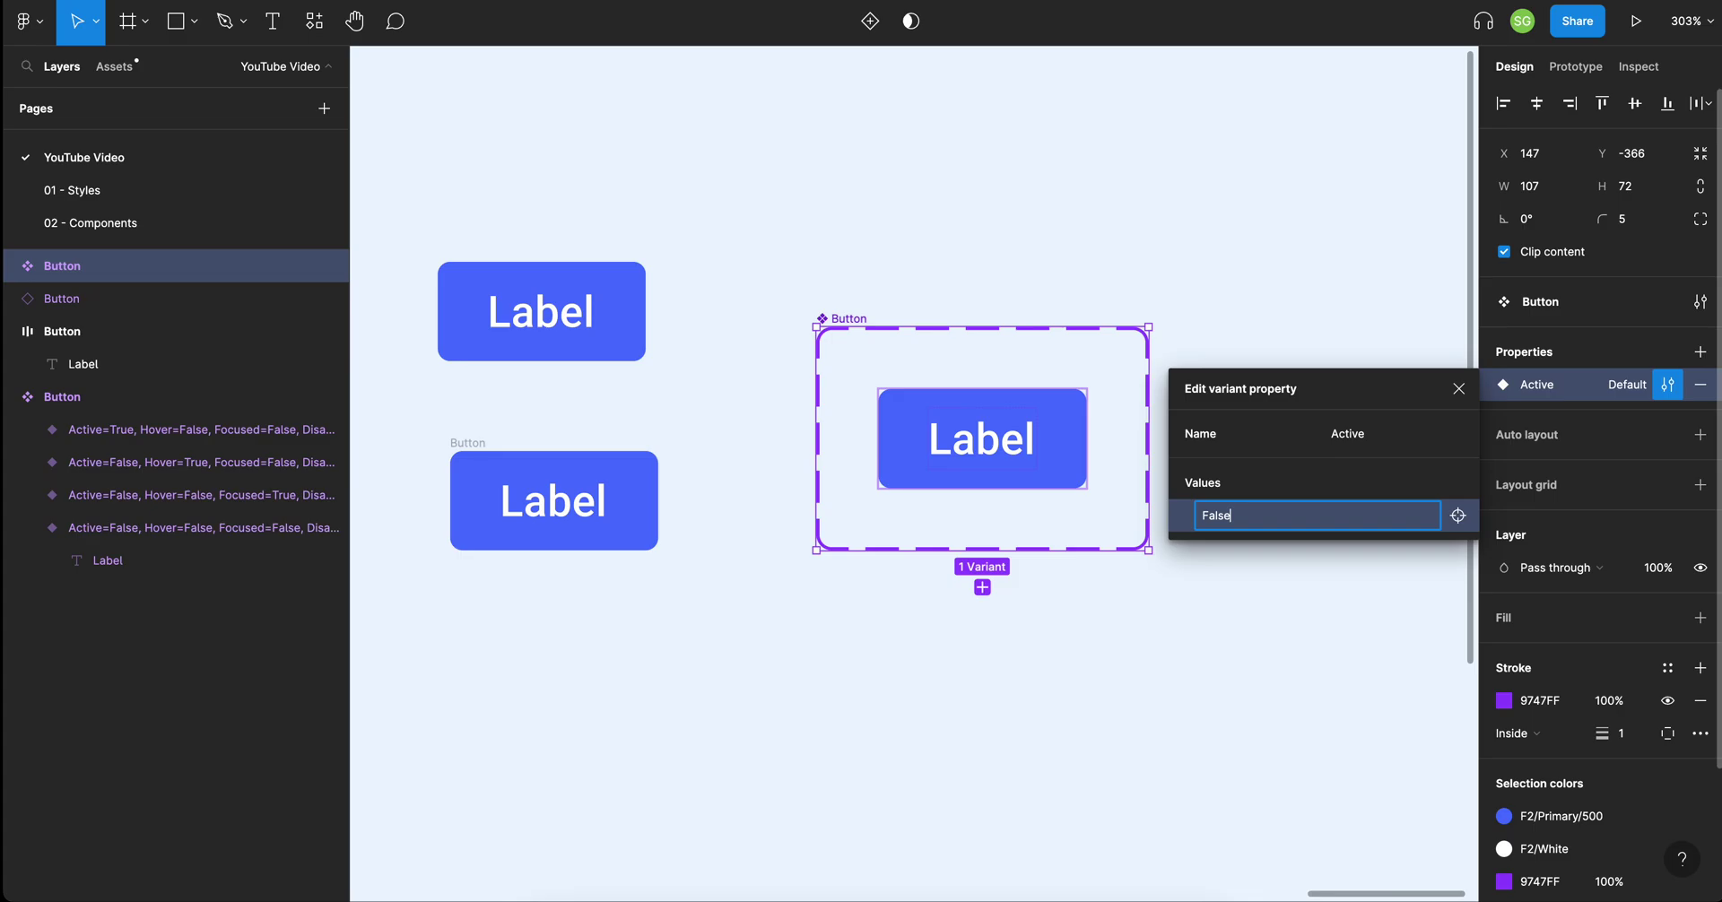
{"action": "key", "text": "Return"}
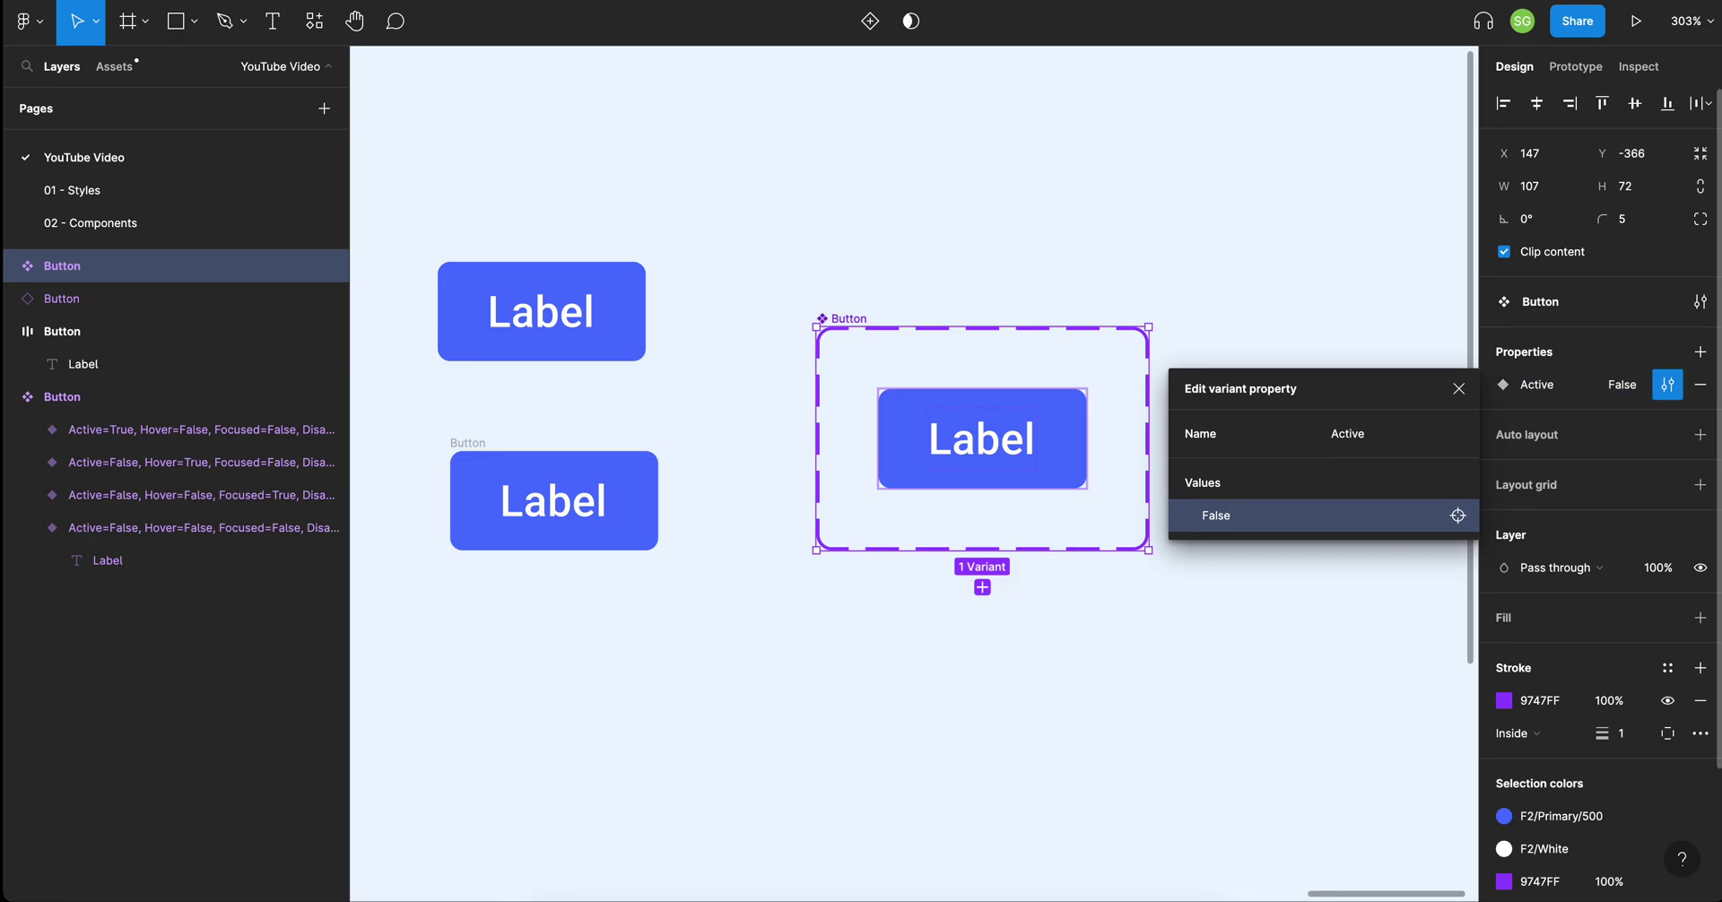
{"action": "left_click", "coordinate": [1369, 329]}
Set the Active value of the only variant in the new Button component set to True.
{"action": "left_click", "coordinate": [1081, 431]}
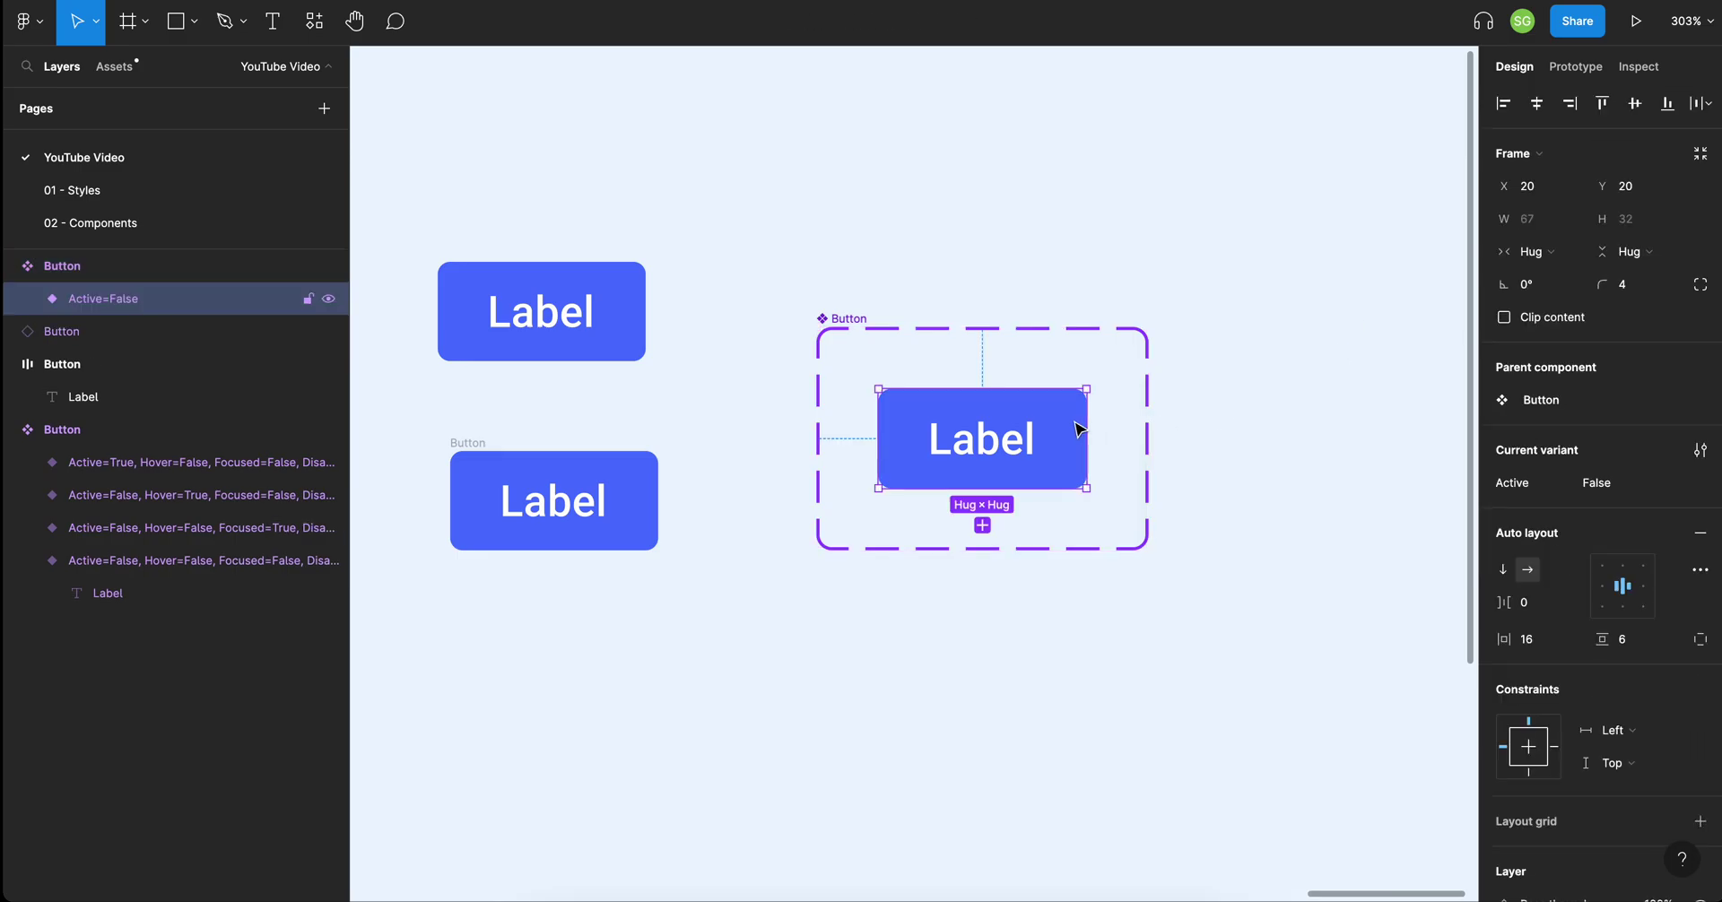
{"action": "left_click", "coordinate": [1596, 486]}
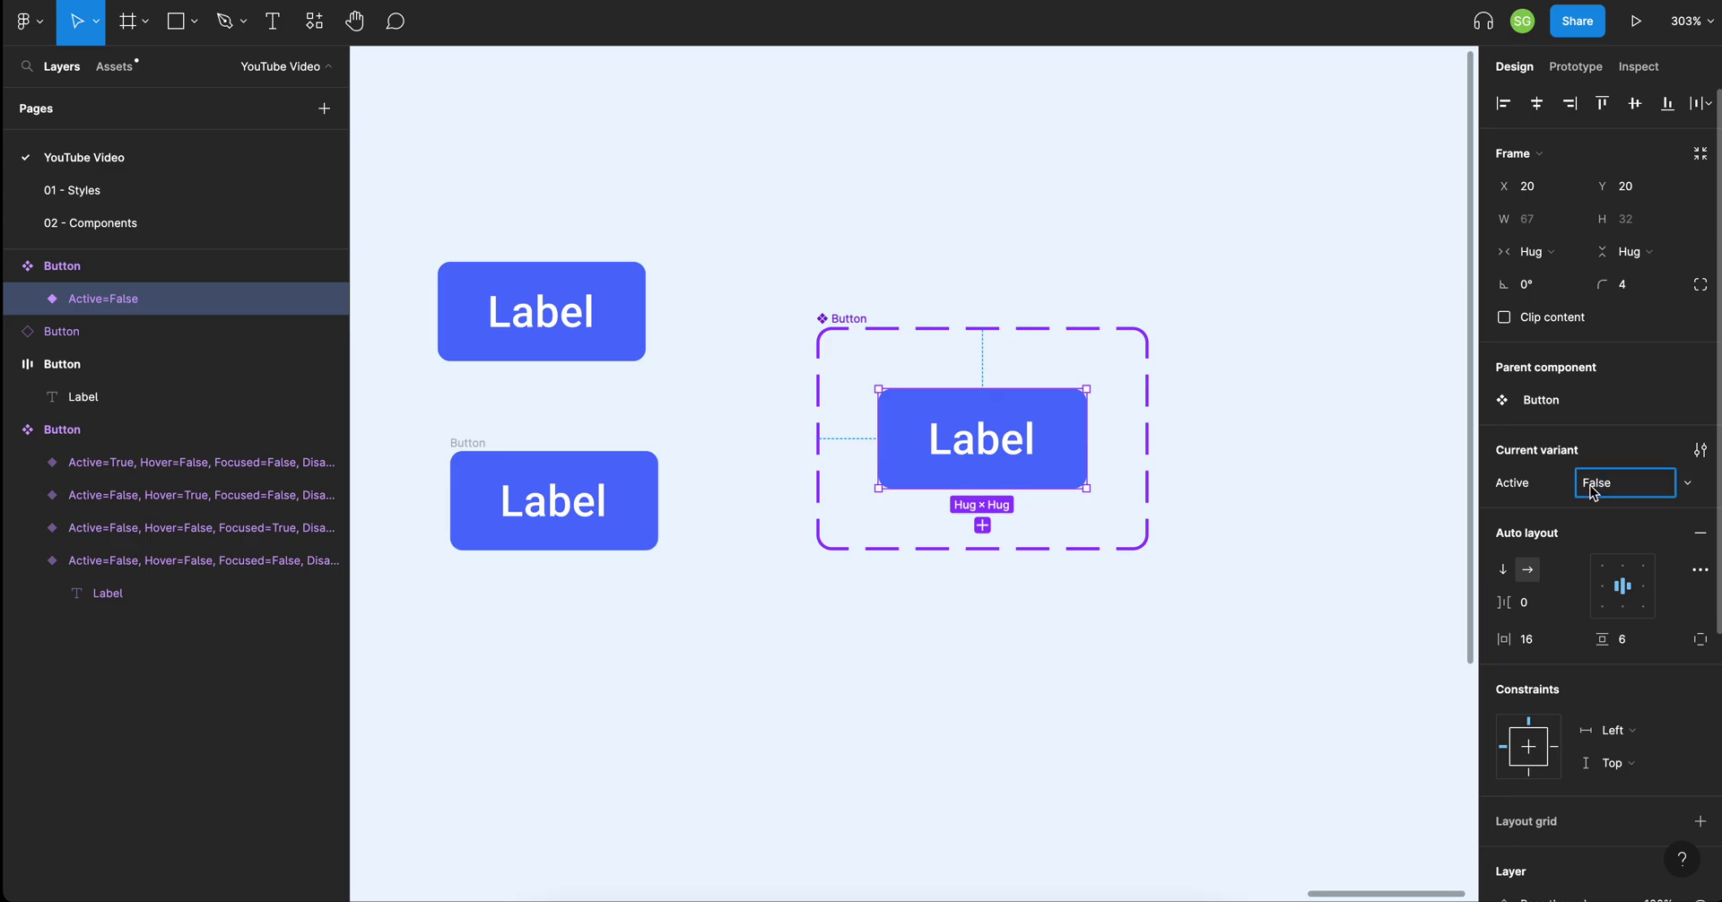
{"action": "key", "text": "super+a"}
{"action": "type", "text": "True"}
{"action": "key", "text": "Return"}
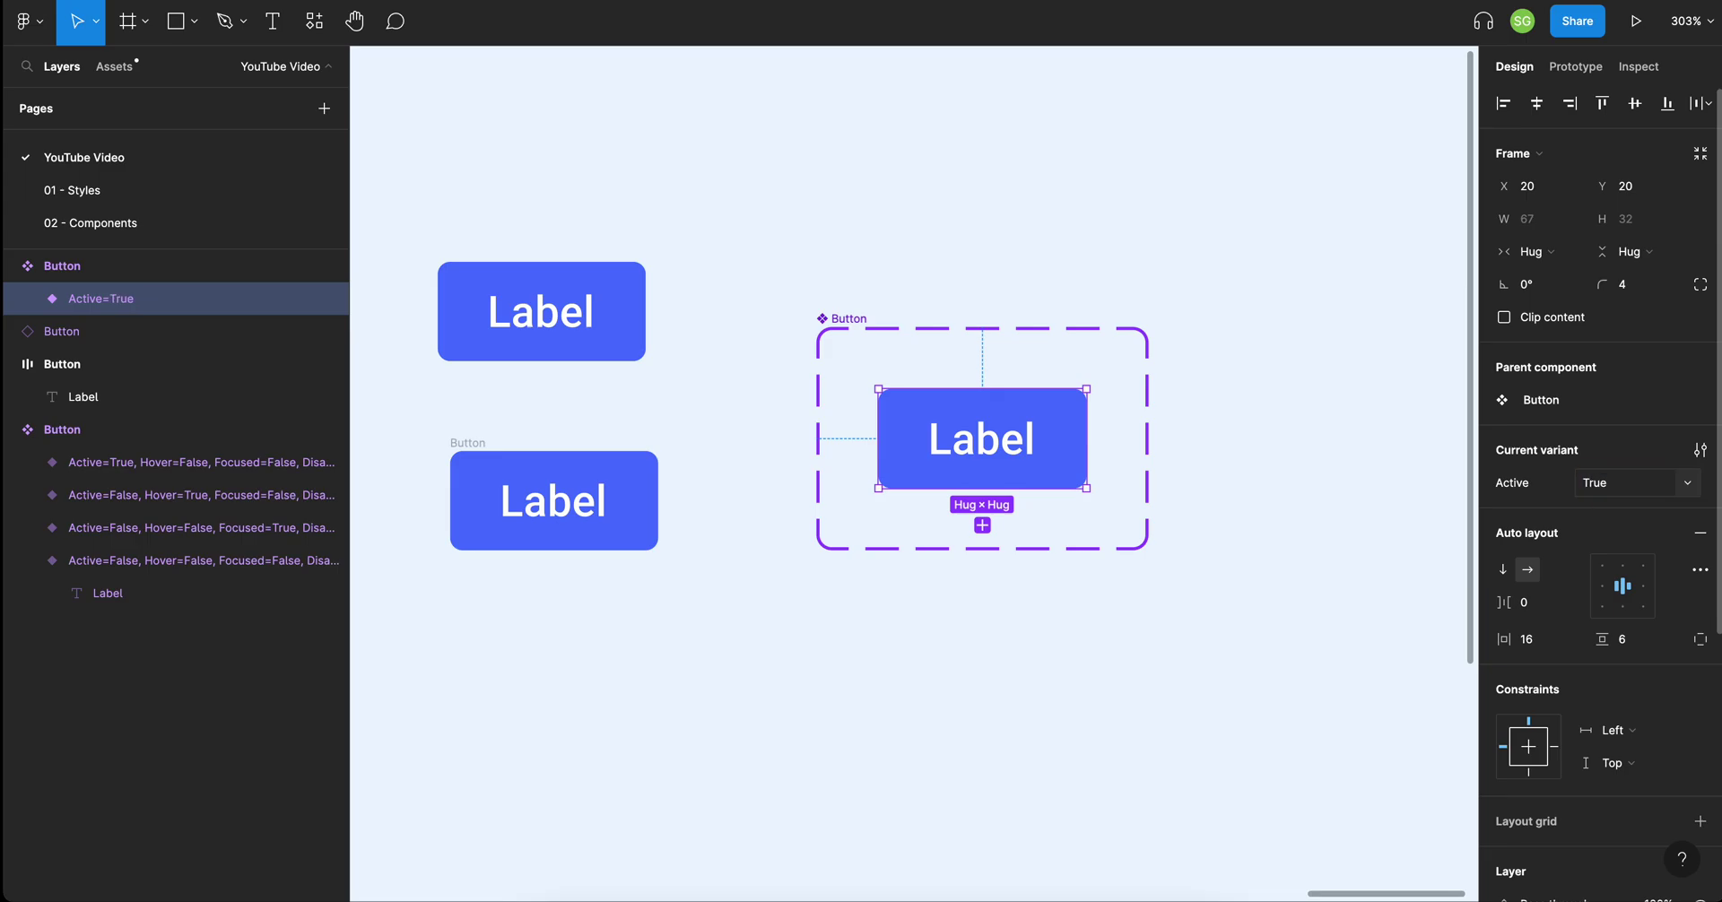
{"action": "left_click", "coordinate": [1305, 367]}
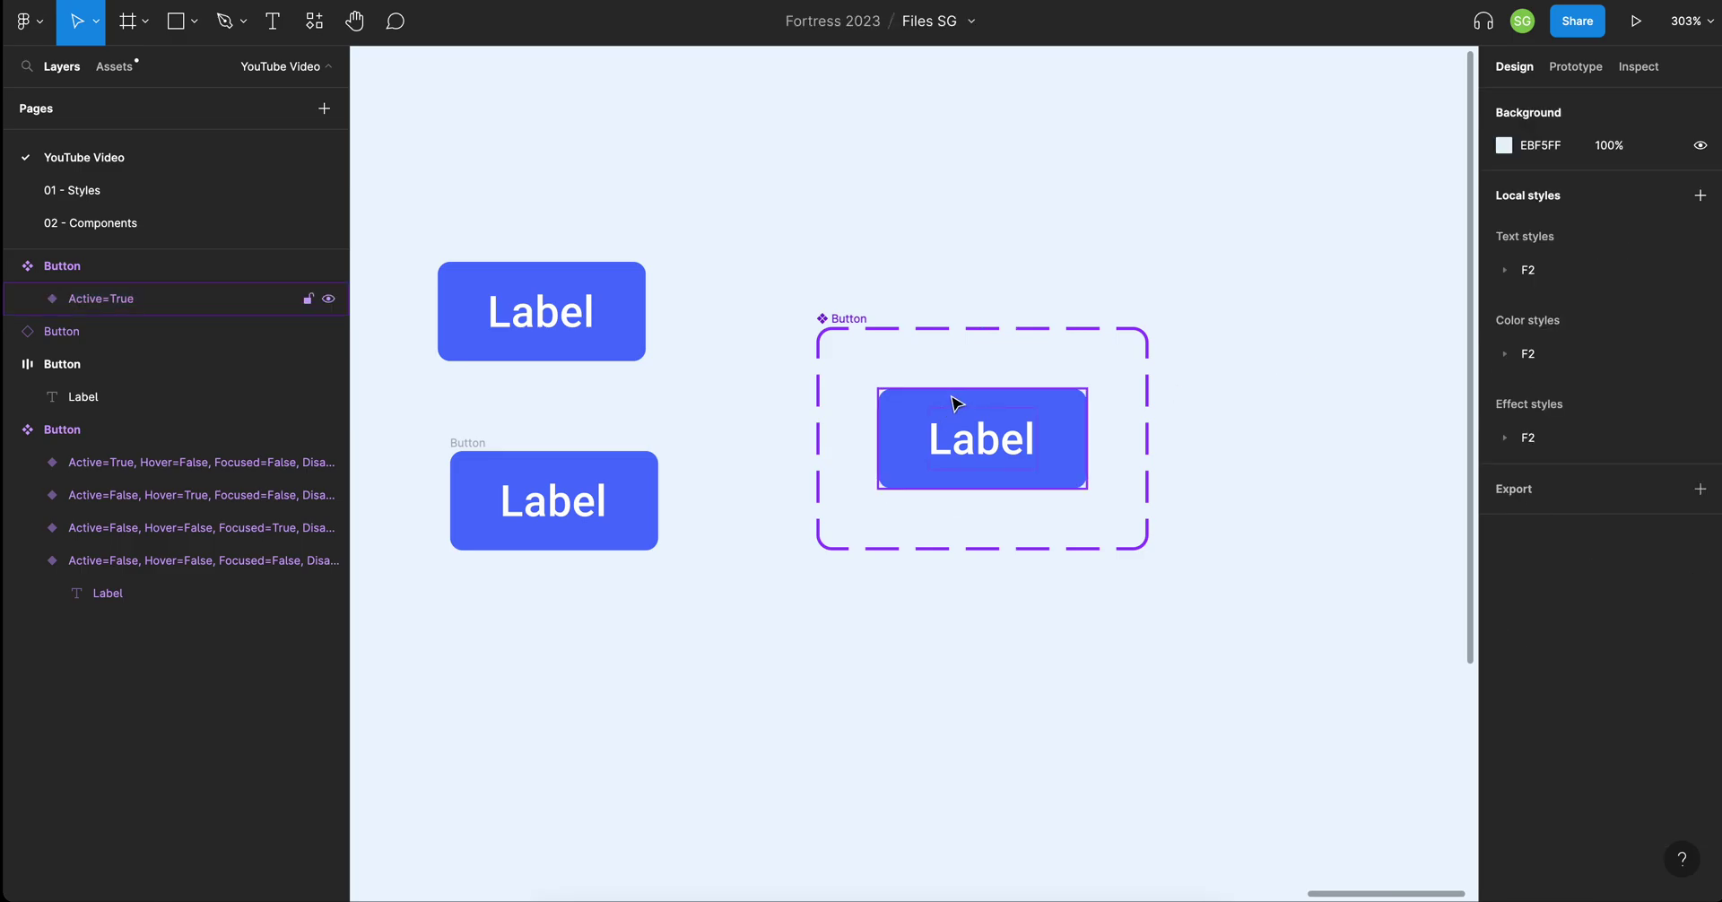
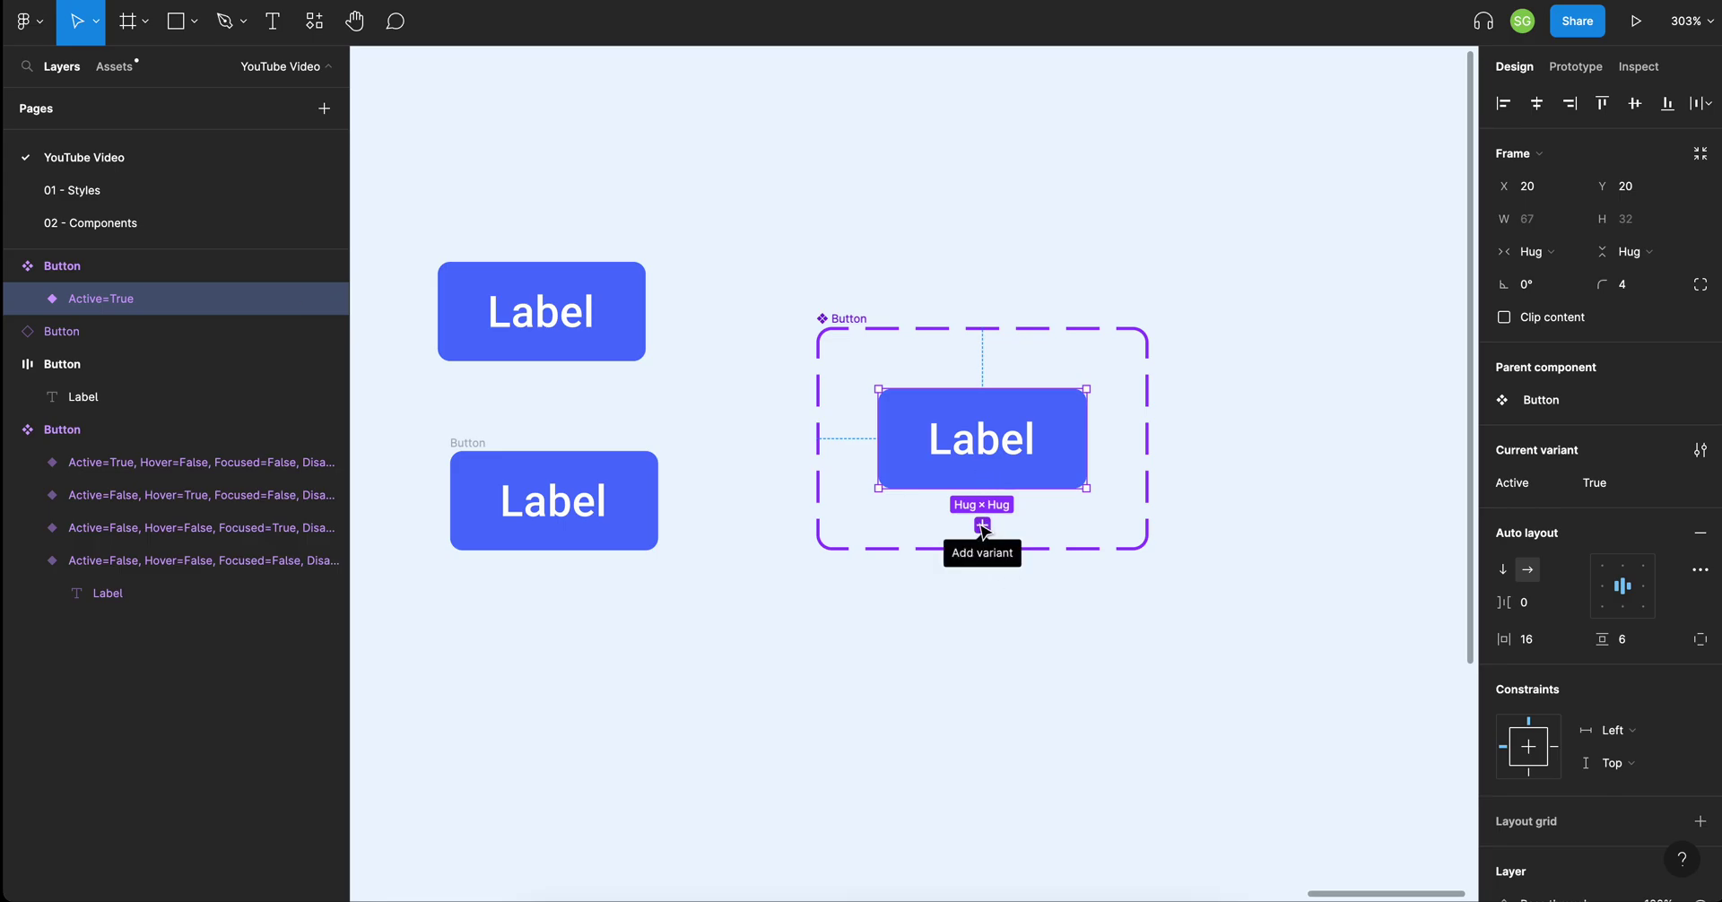
{"action": "left_click", "coordinate": [873, 96]}
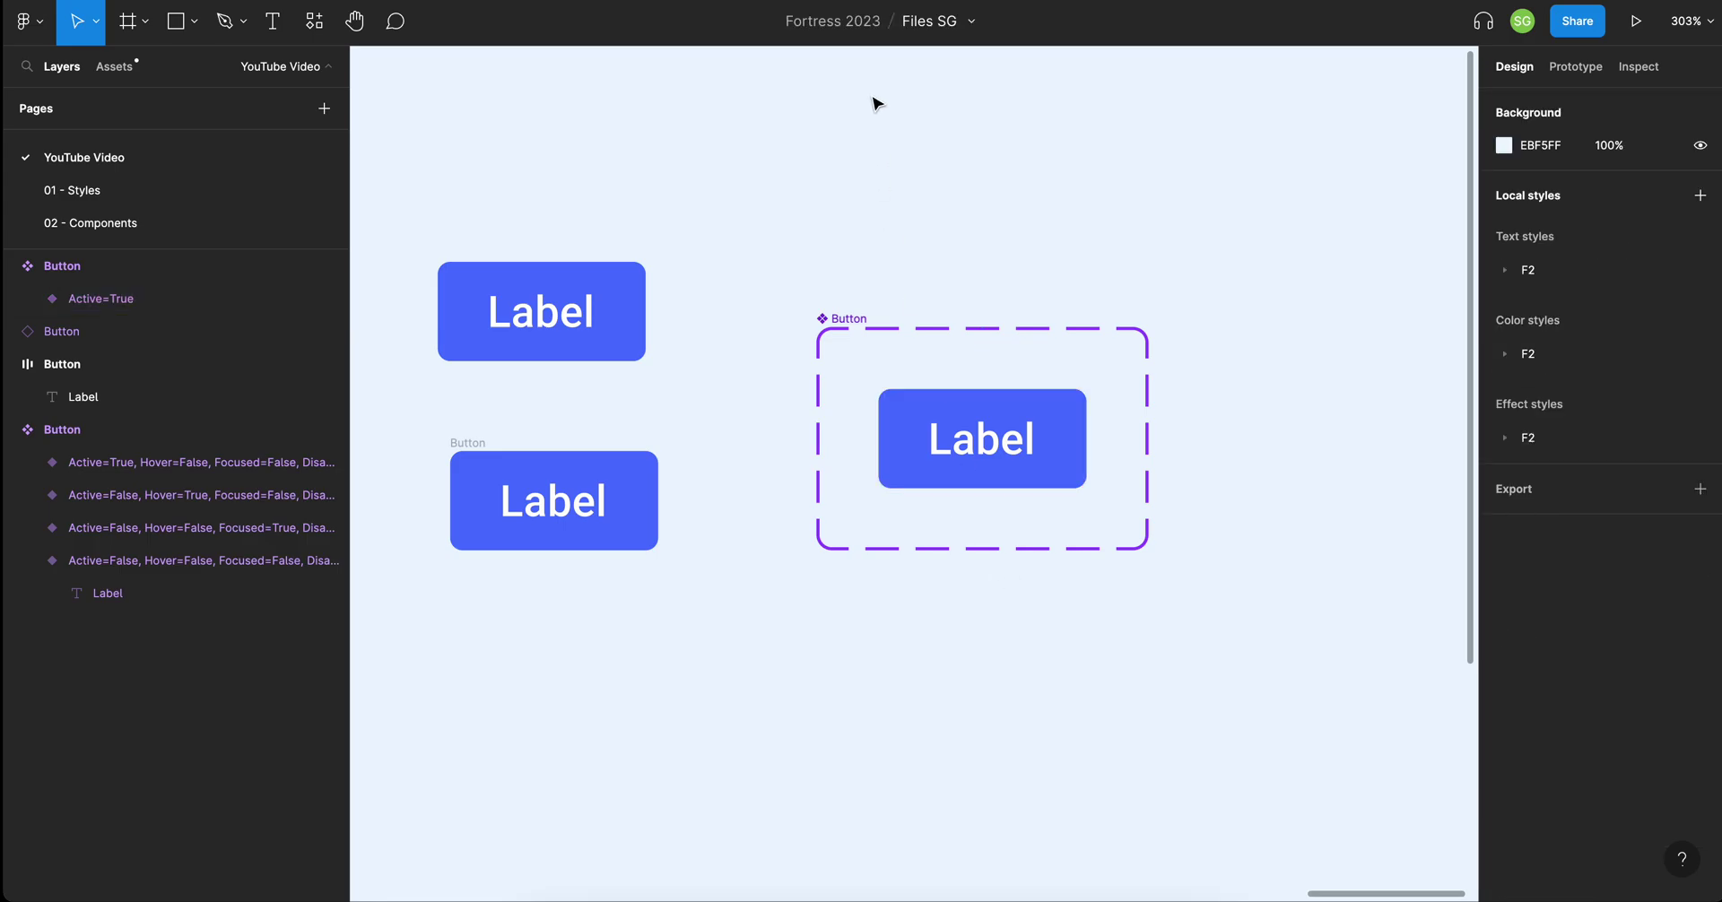
{"action": "left_click", "coordinate": [855, 325]}
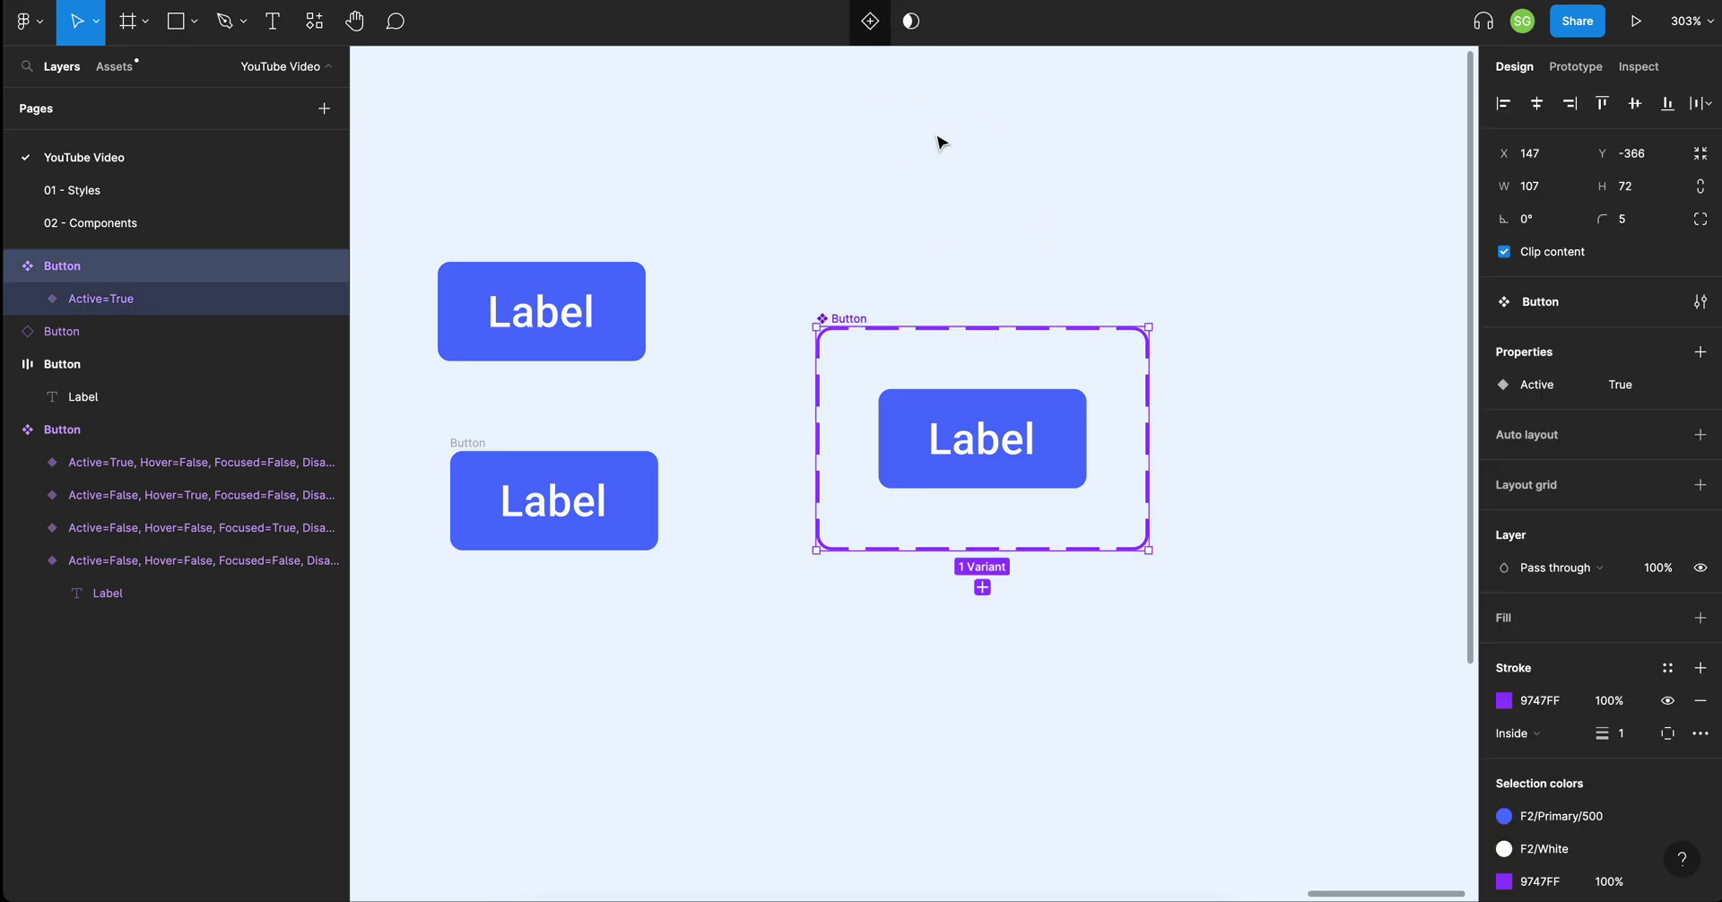
{"action": "left_click", "coordinate": [977, 439]}
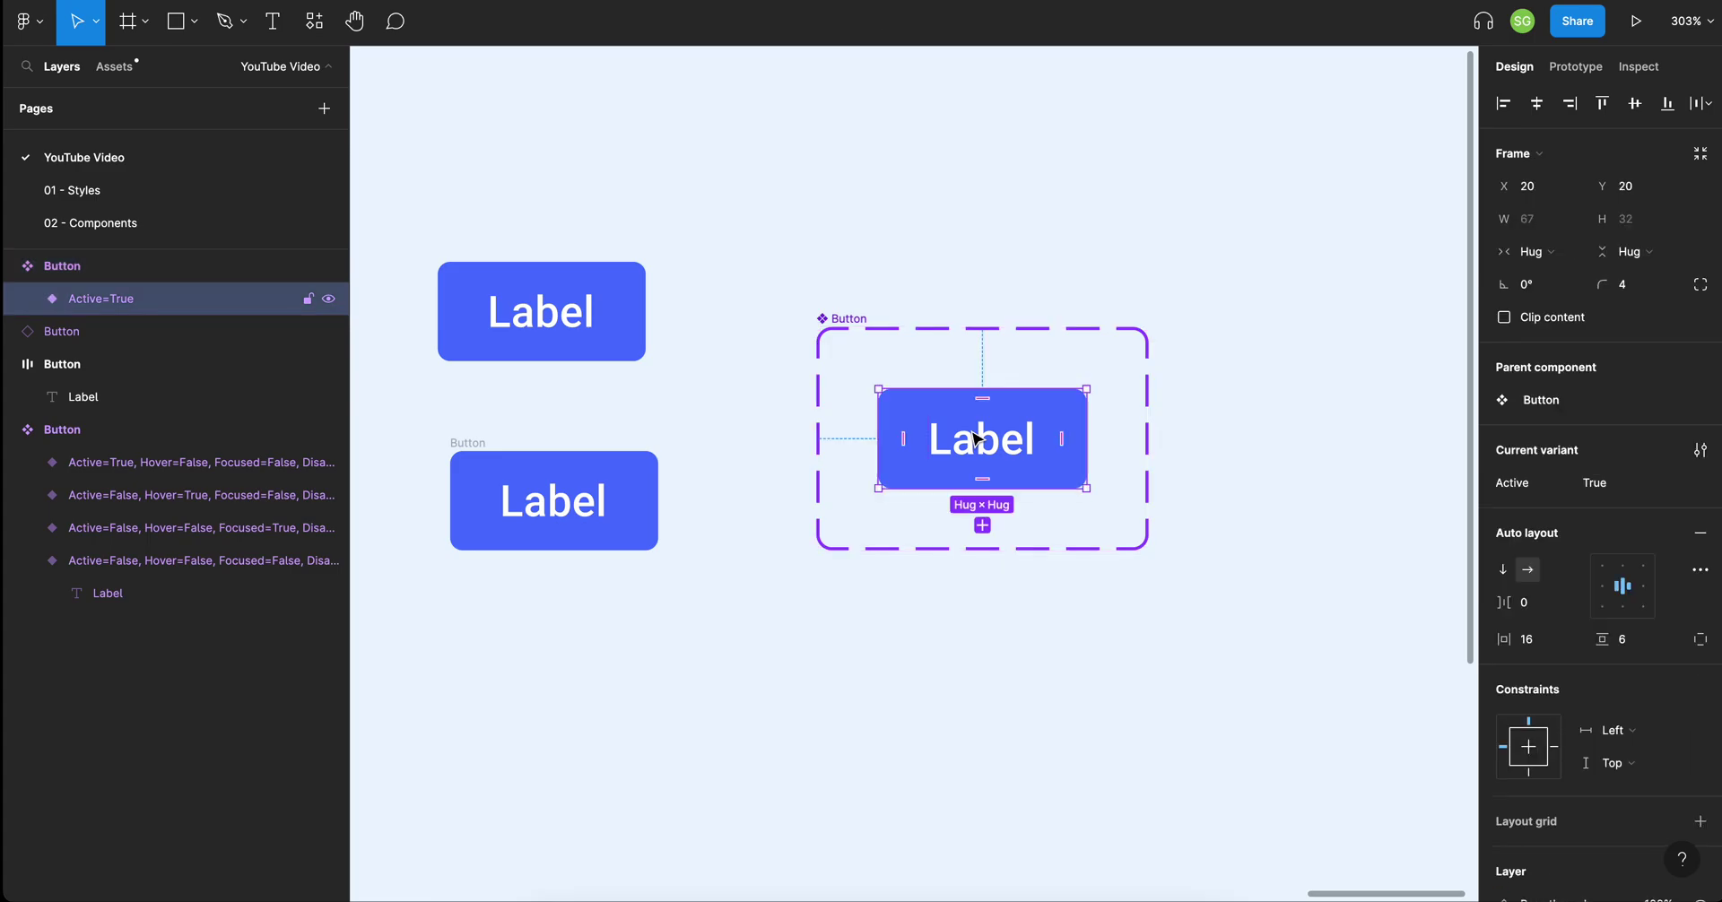
{"action": "key", "text": "ctrl+d"}
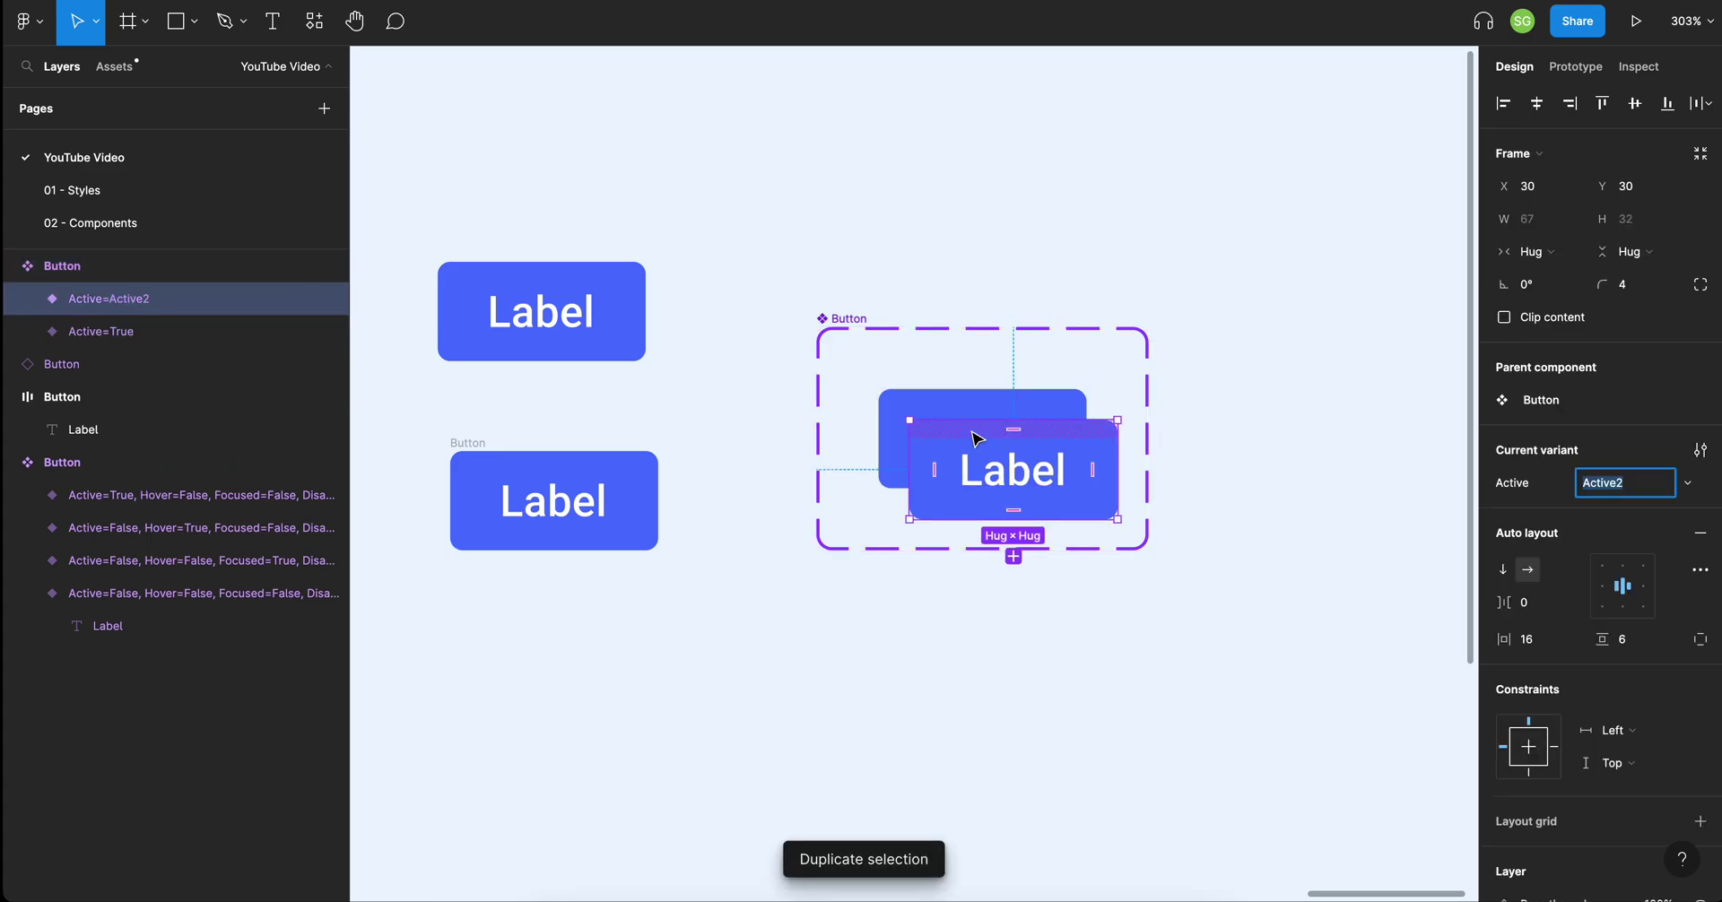
{"action": "key", "text": "ctrl+z"}
{"action": "left_click", "coordinate": [923, 260]}
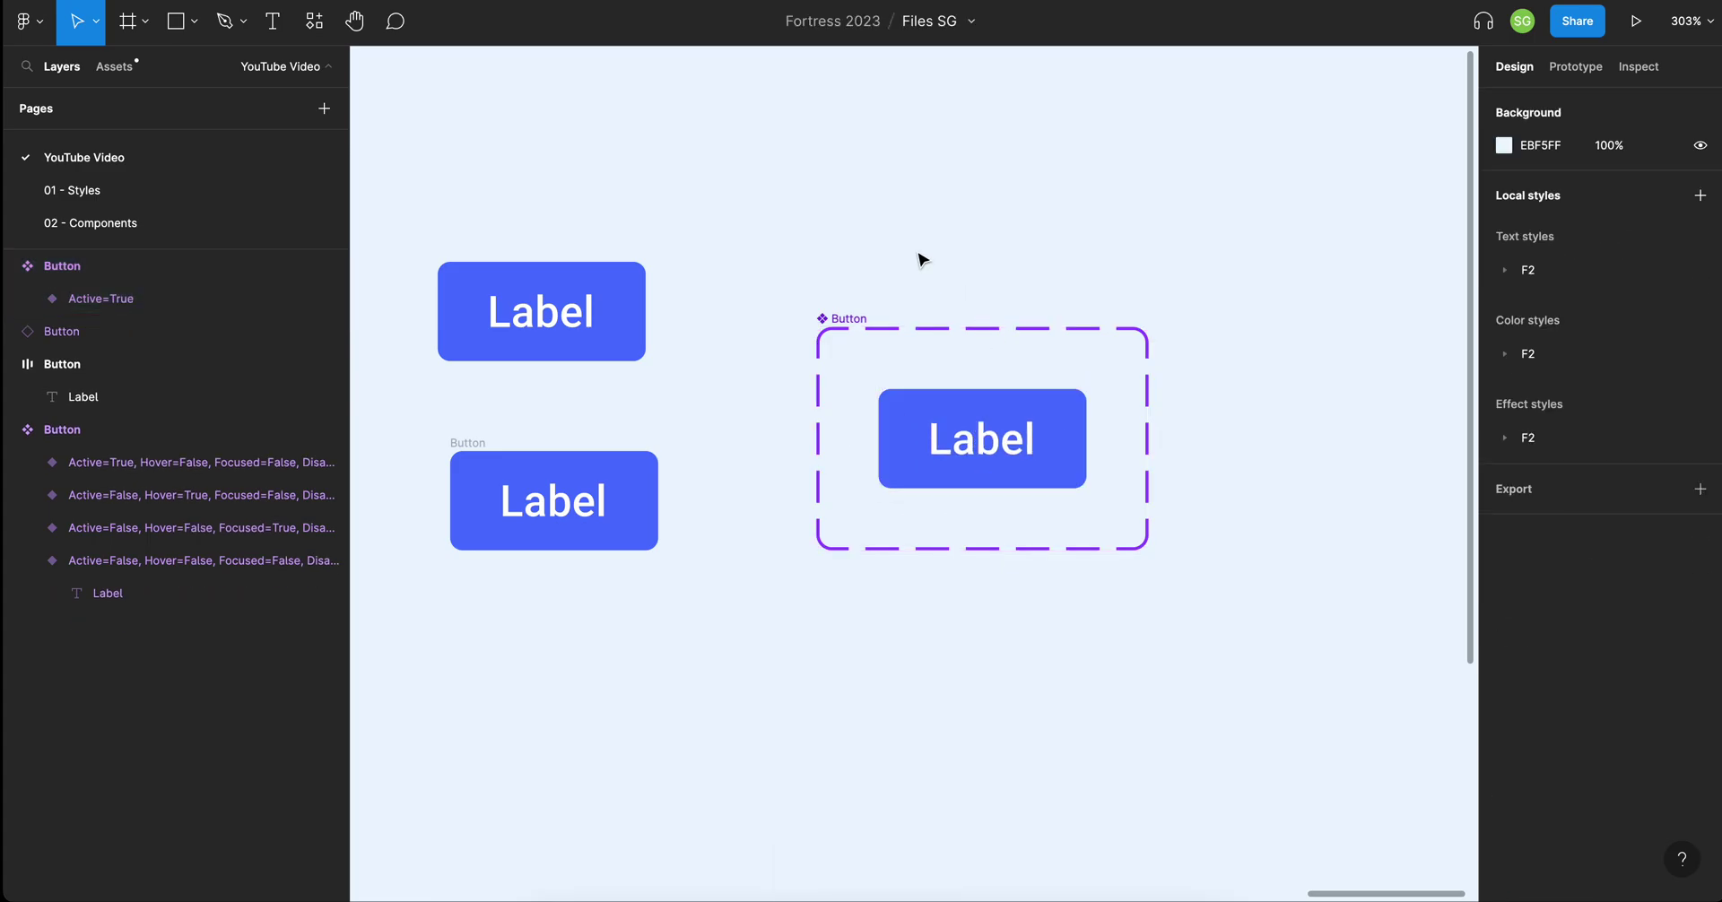
Add vertical auto layout to the new Button component set with an item spacing of 20.
{"action": "left_click", "coordinate": [853, 325]}
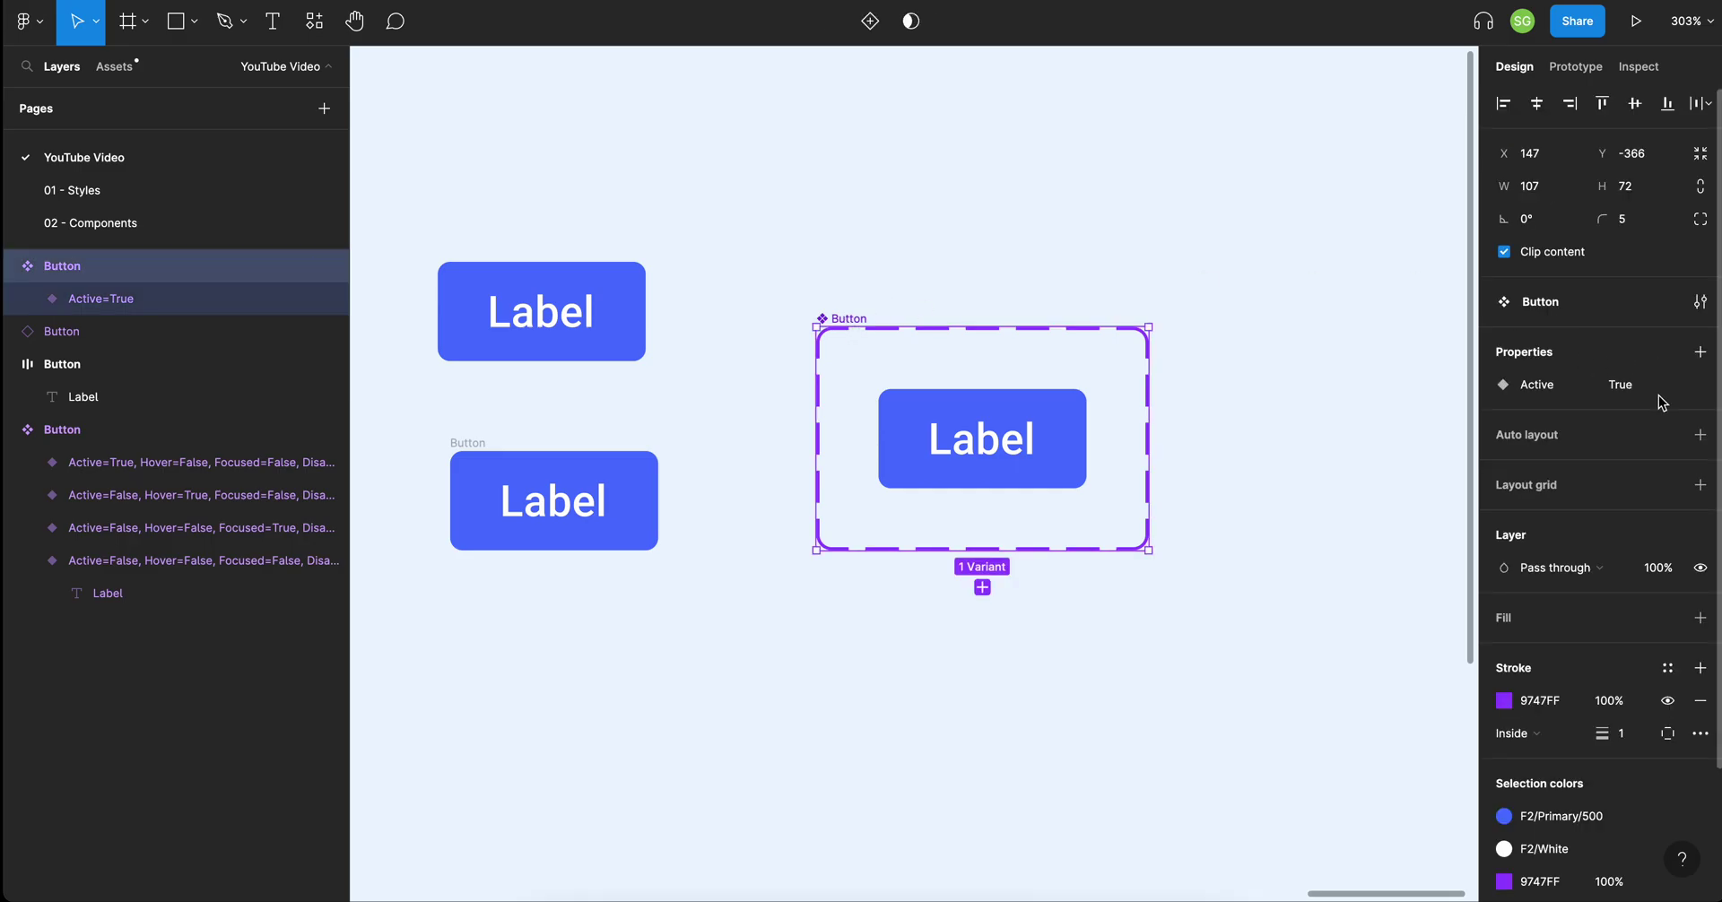
{"action": "left_click", "coordinate": [1700, 435]}
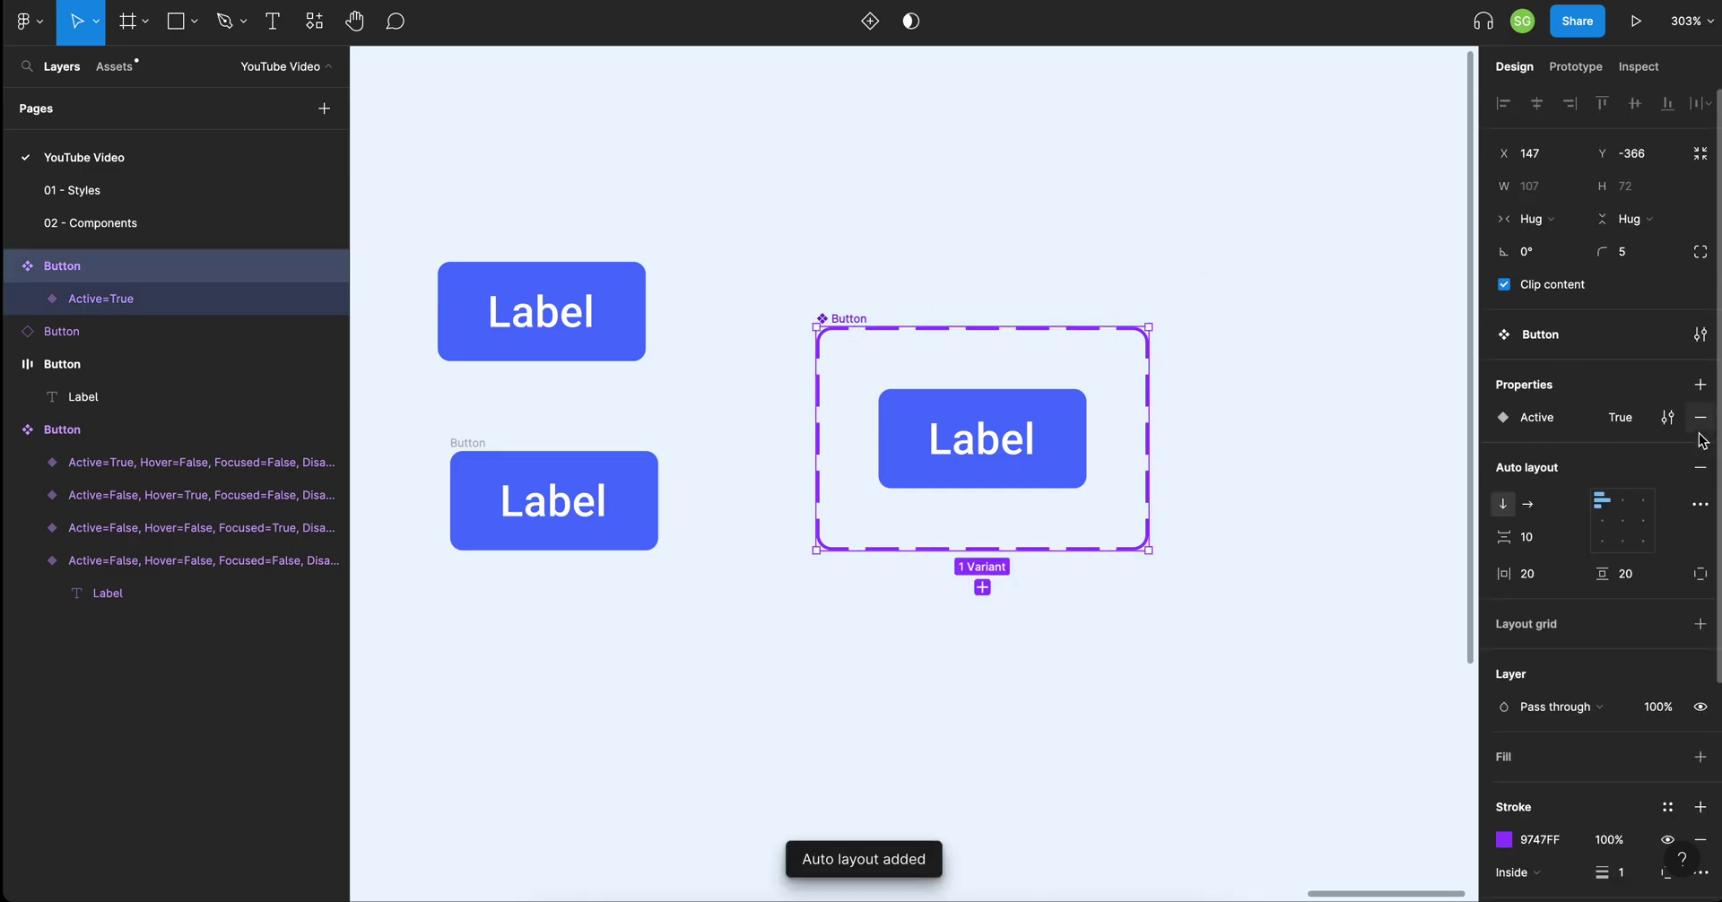
{"action": "left_click", "coordinate": [1570, 537]}
{"action": "type", "text": "20"}
{"action": "key", "text": "Return"}
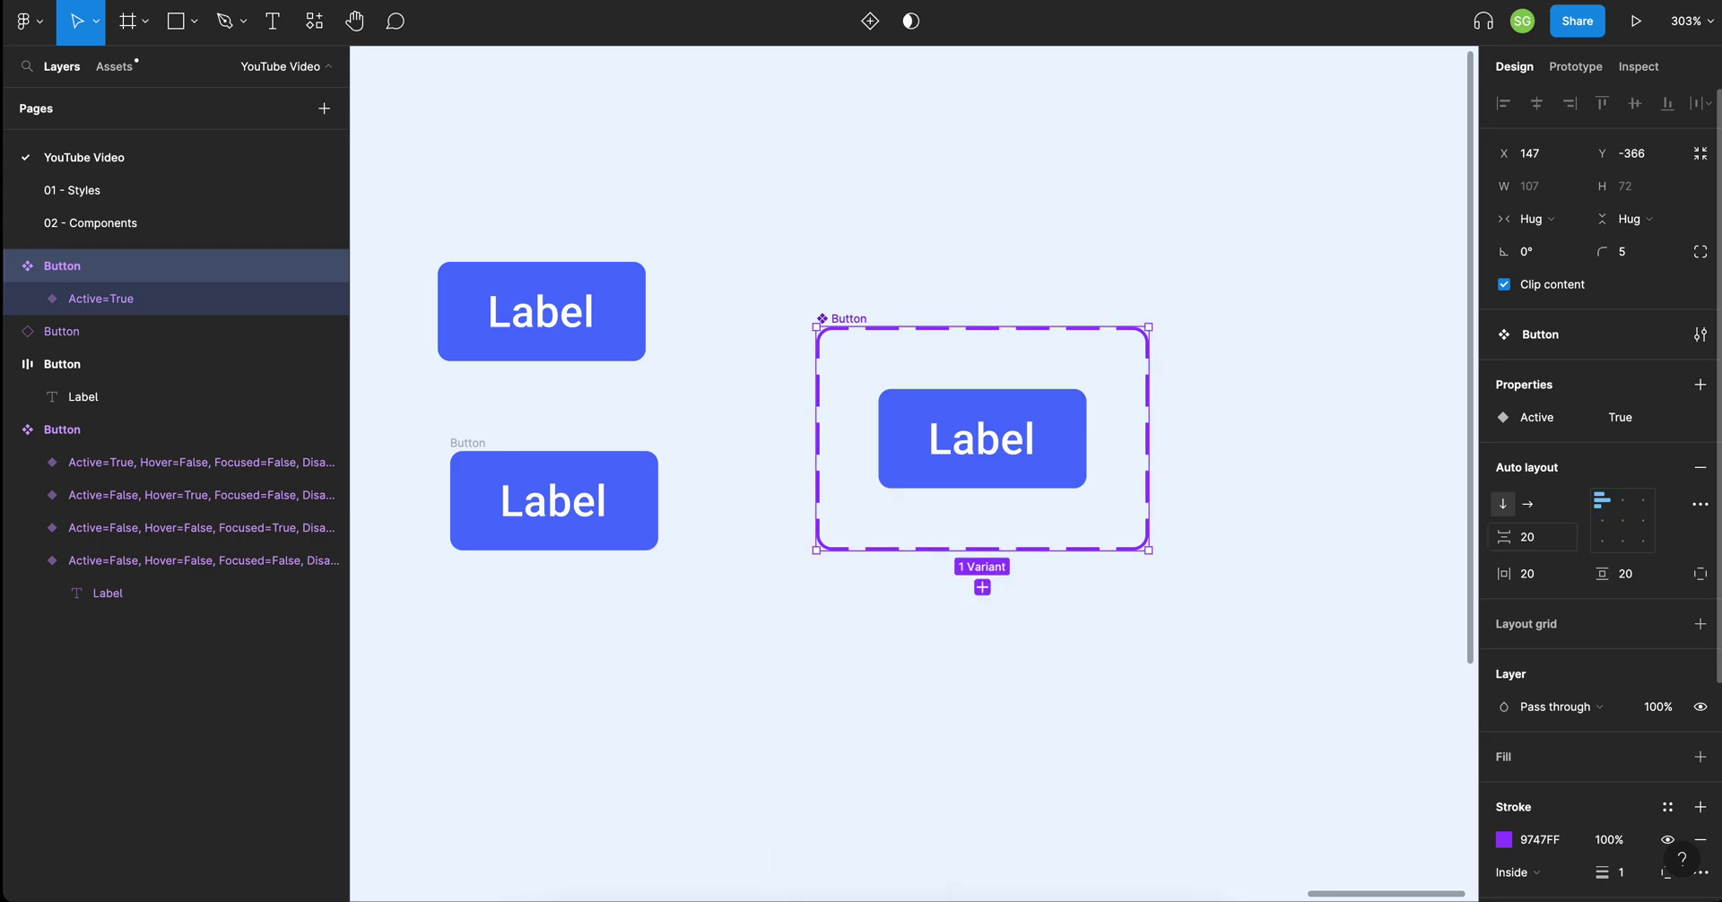
{"action": "left_click", "coordinate": [980, 273]}
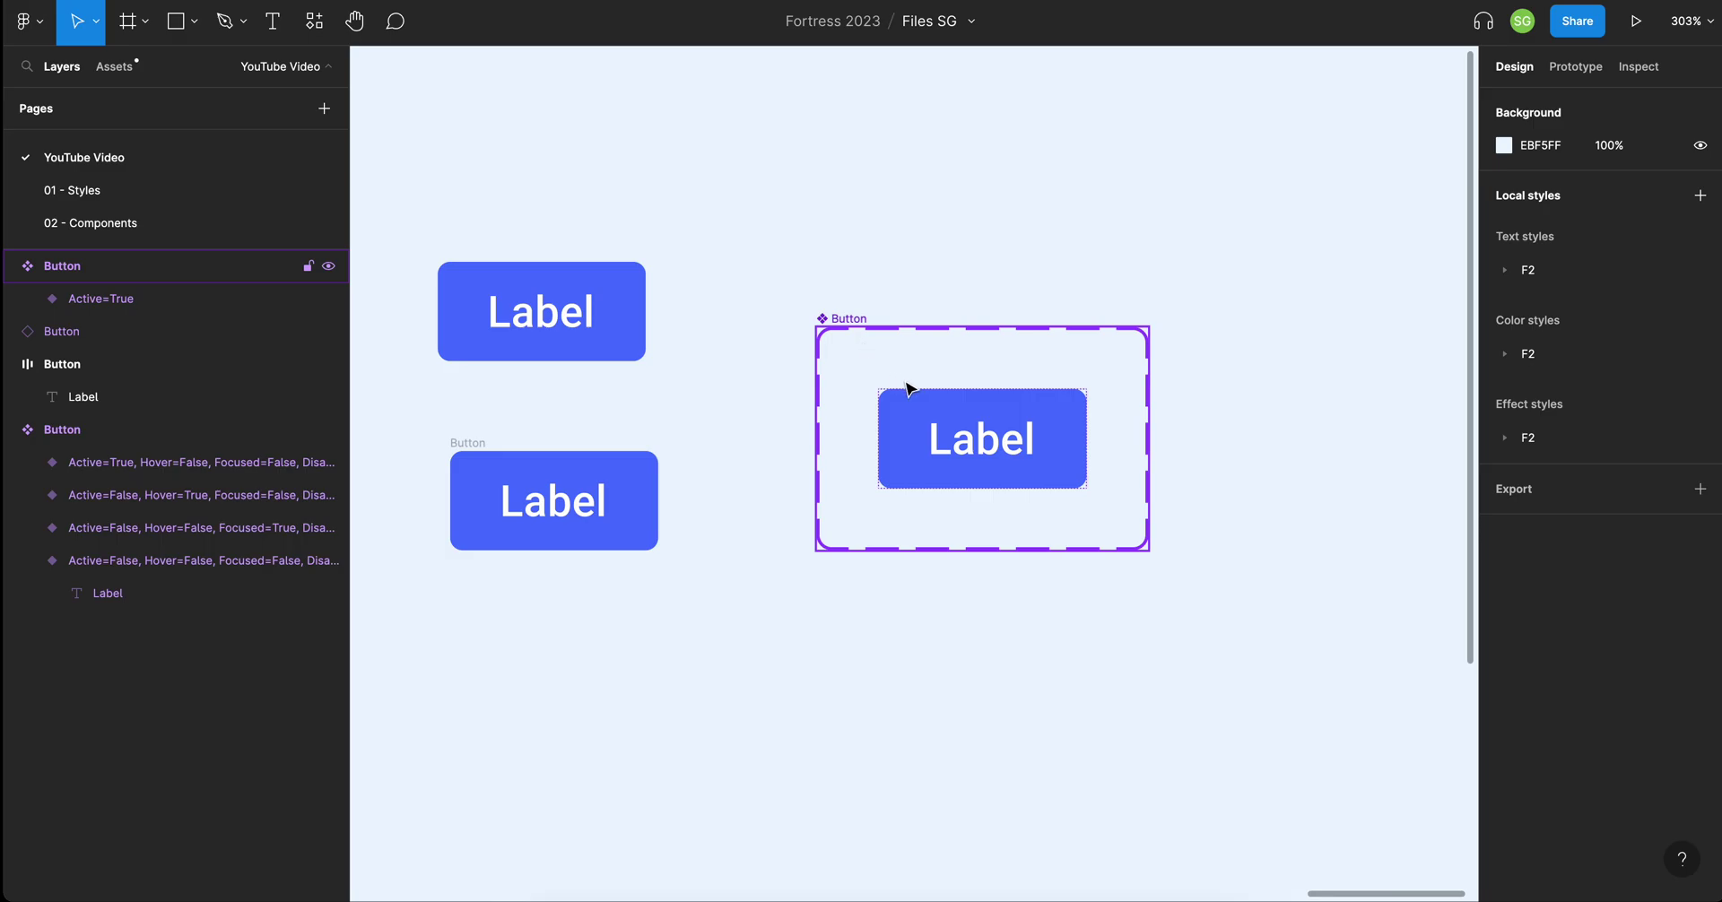
Duplicate the Active=True variant and set the copy's Active value to False.
{"action": "left_click", "coordinate": [966, 451]}
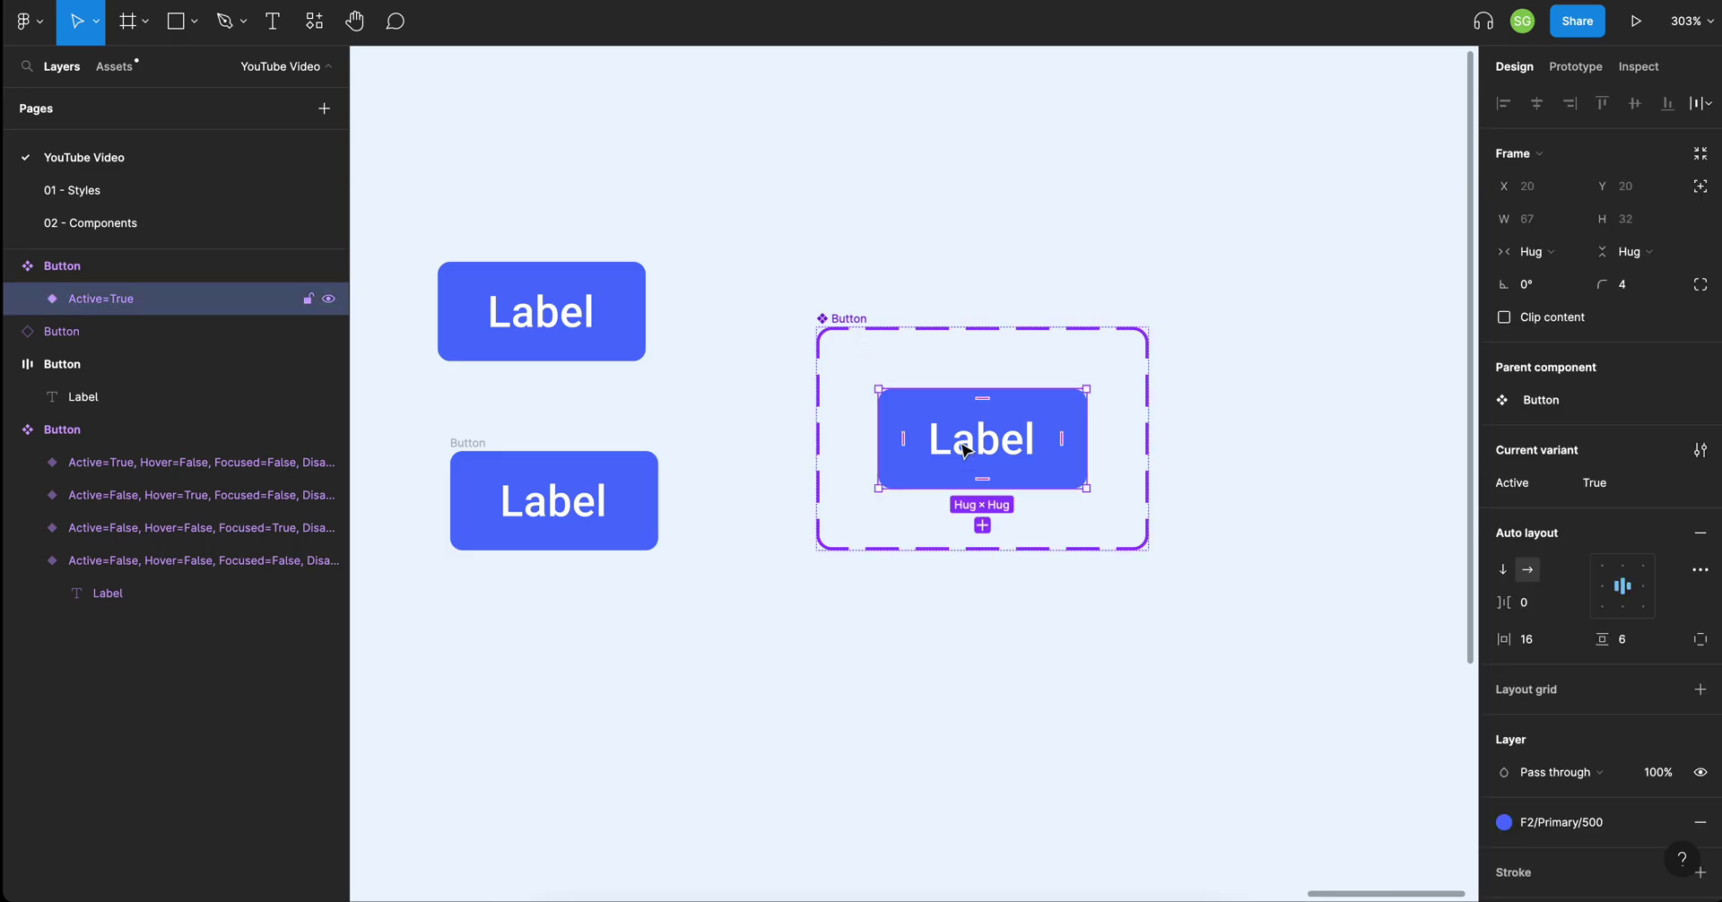
{"action": "key", "text": "ctrl+d"}
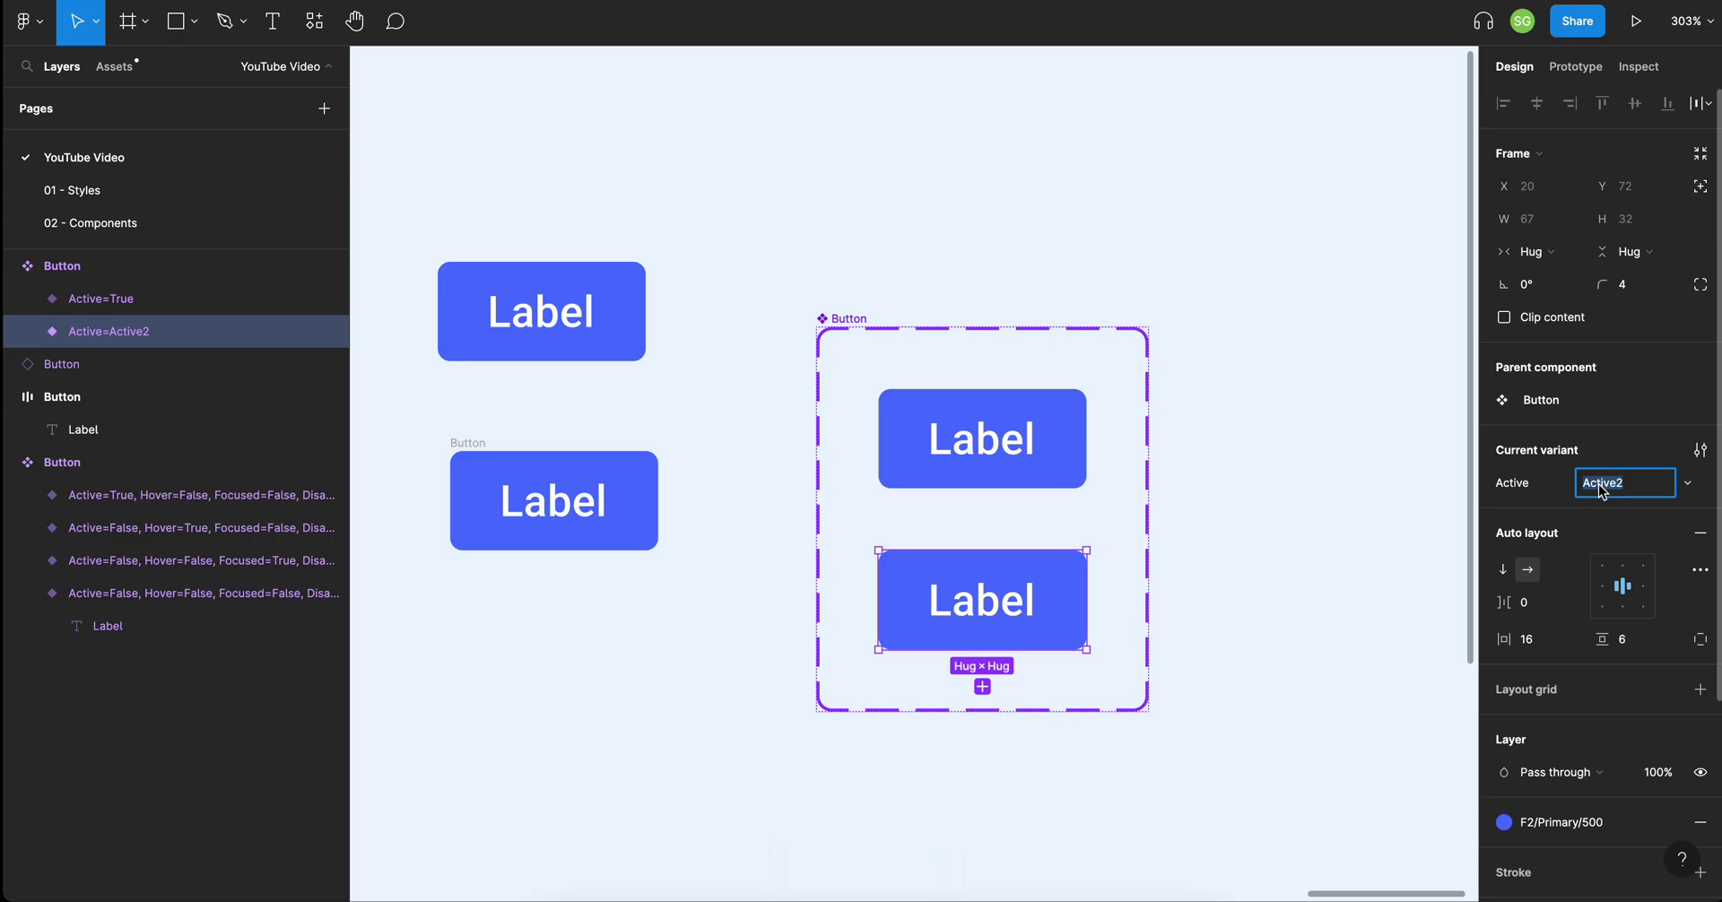
{"action": "type", "text": "False"}
{"action": "key", "text": "Return"}
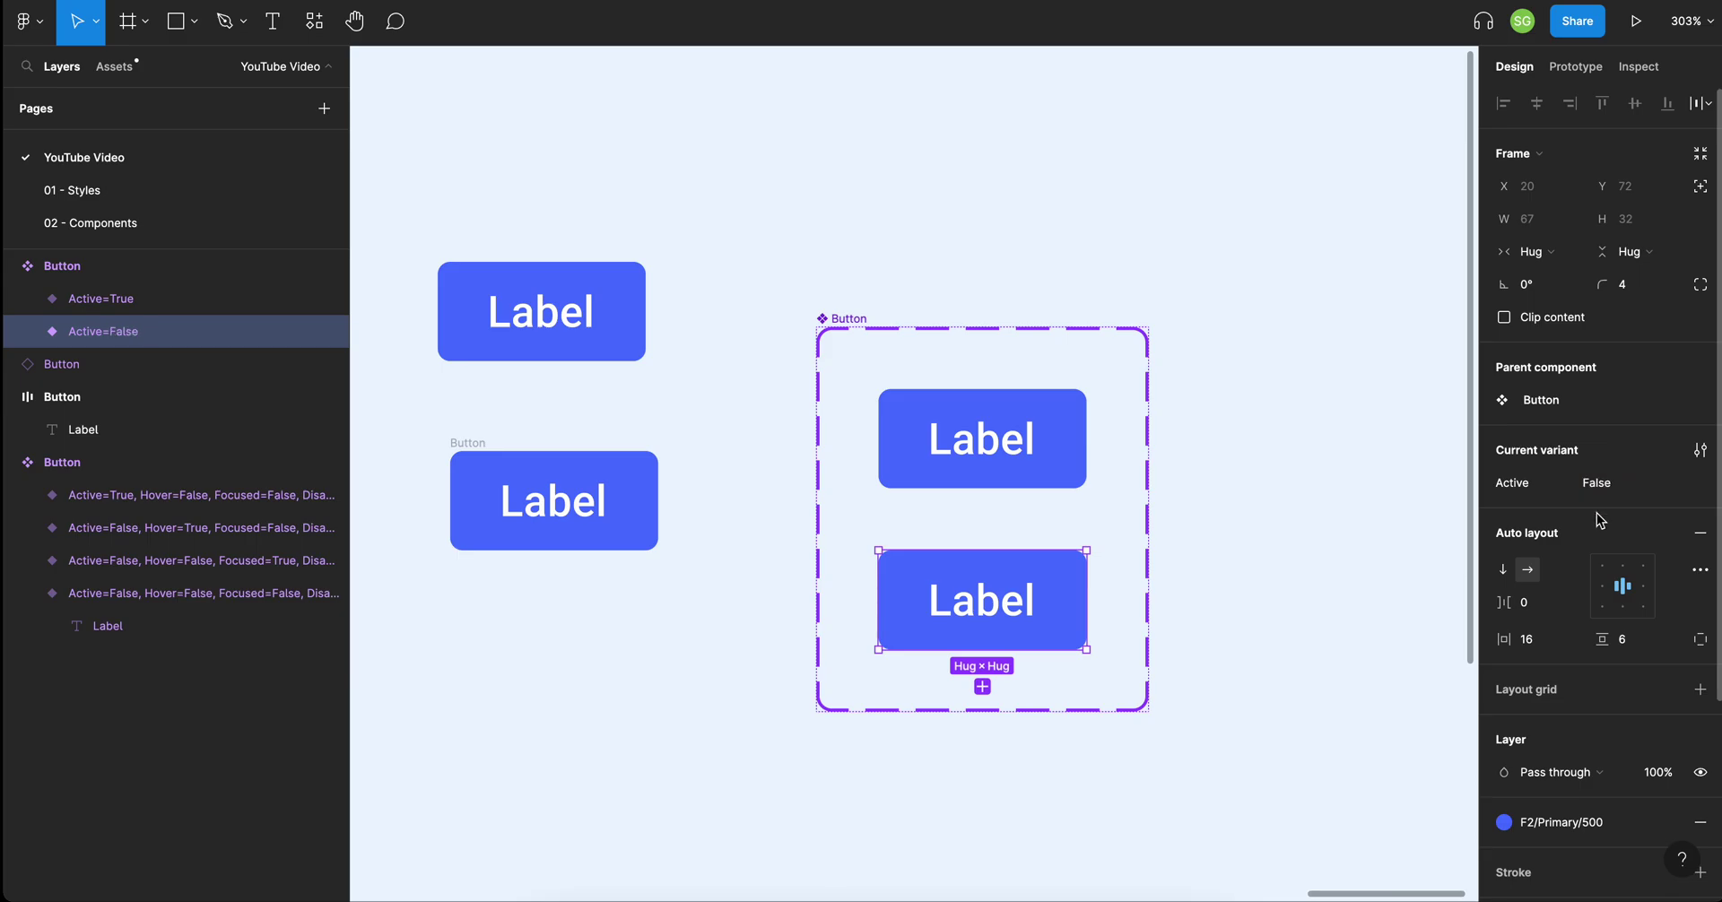
{"action": "left_click", "coordinate": [1202, 567]}
{"action": "left_click", "coordinate": [1063, 600]}
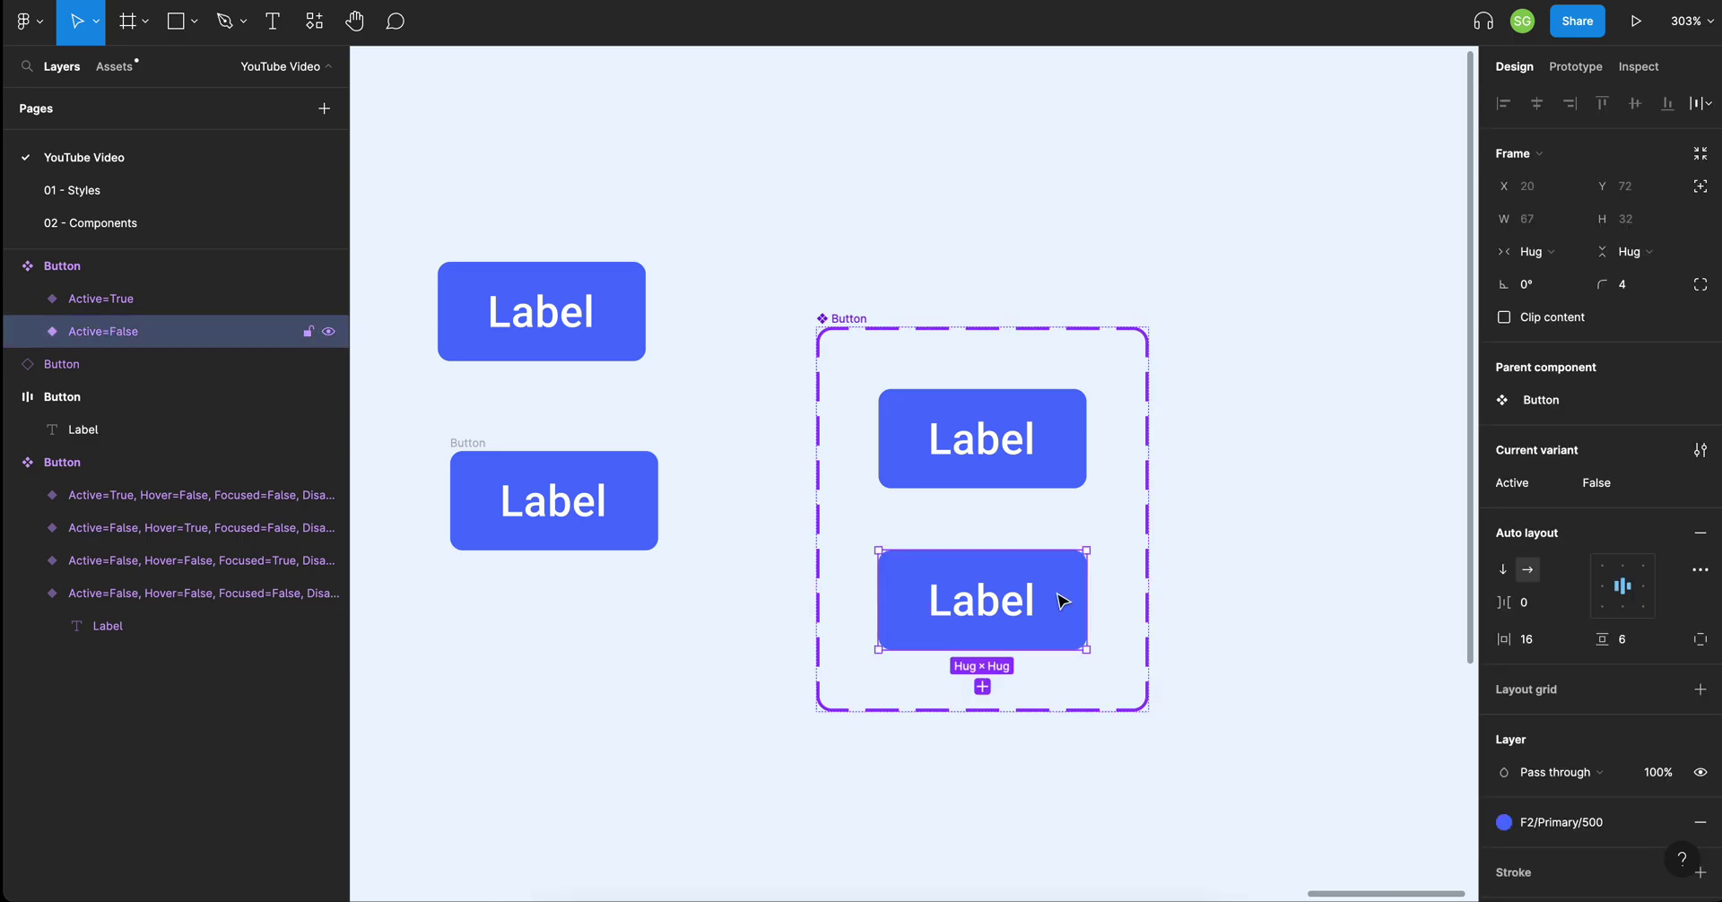
{"action": "left_click", "coordinate": [1702, 451]}
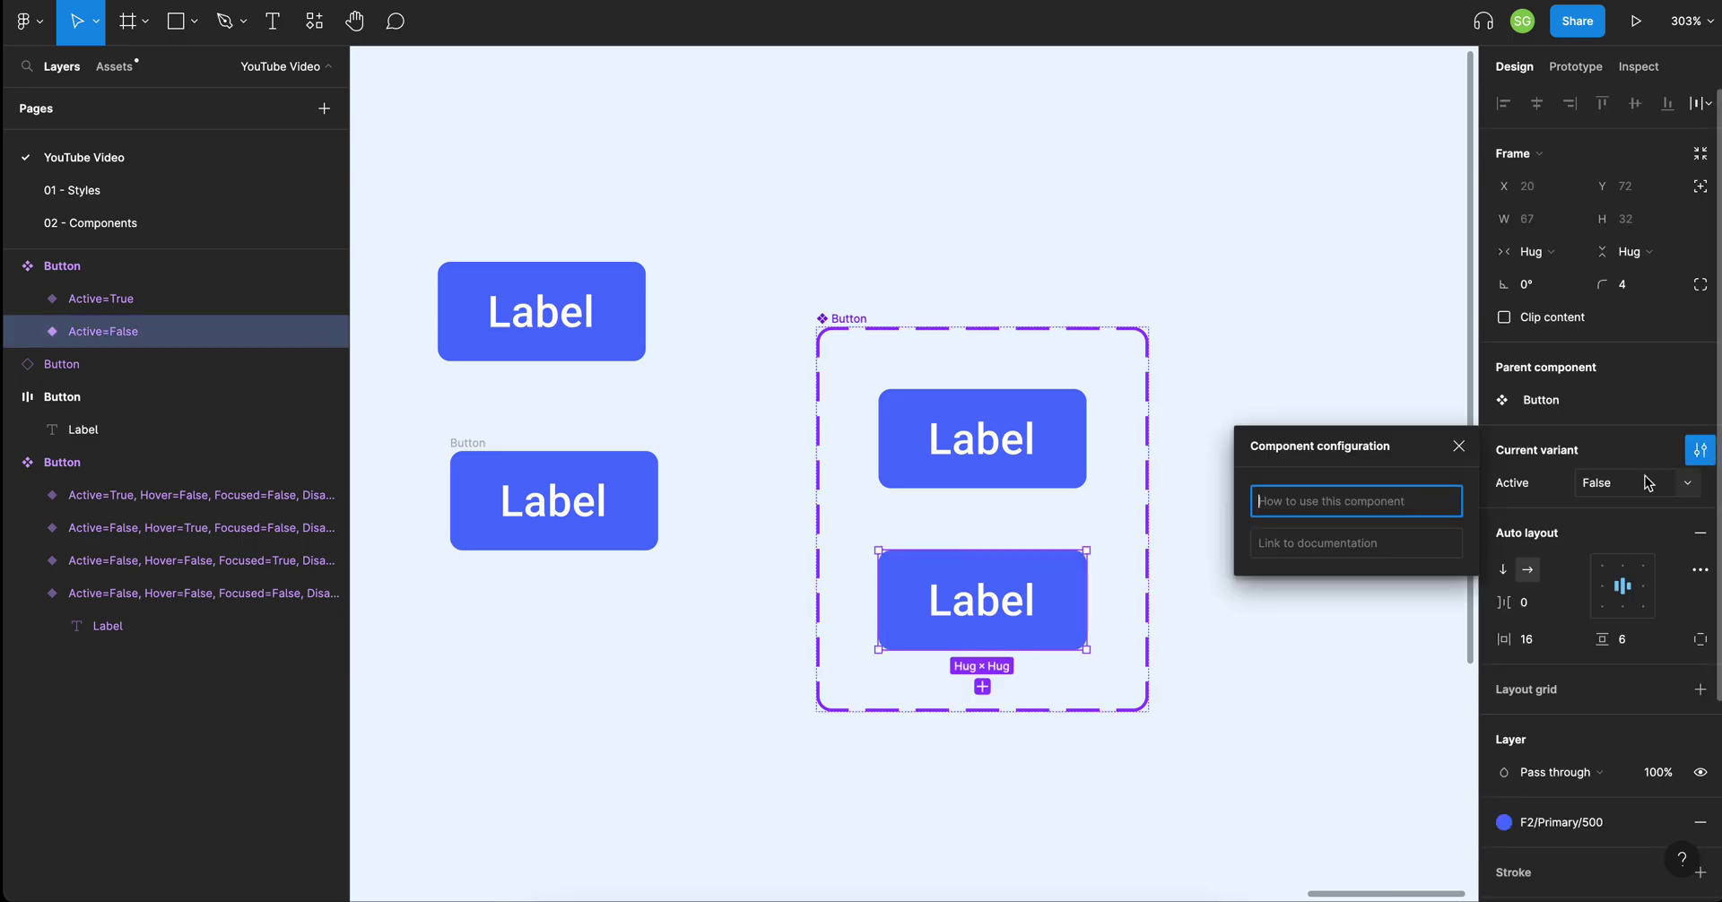
{"action": "left_click", "coordinate": [1469, 448]}
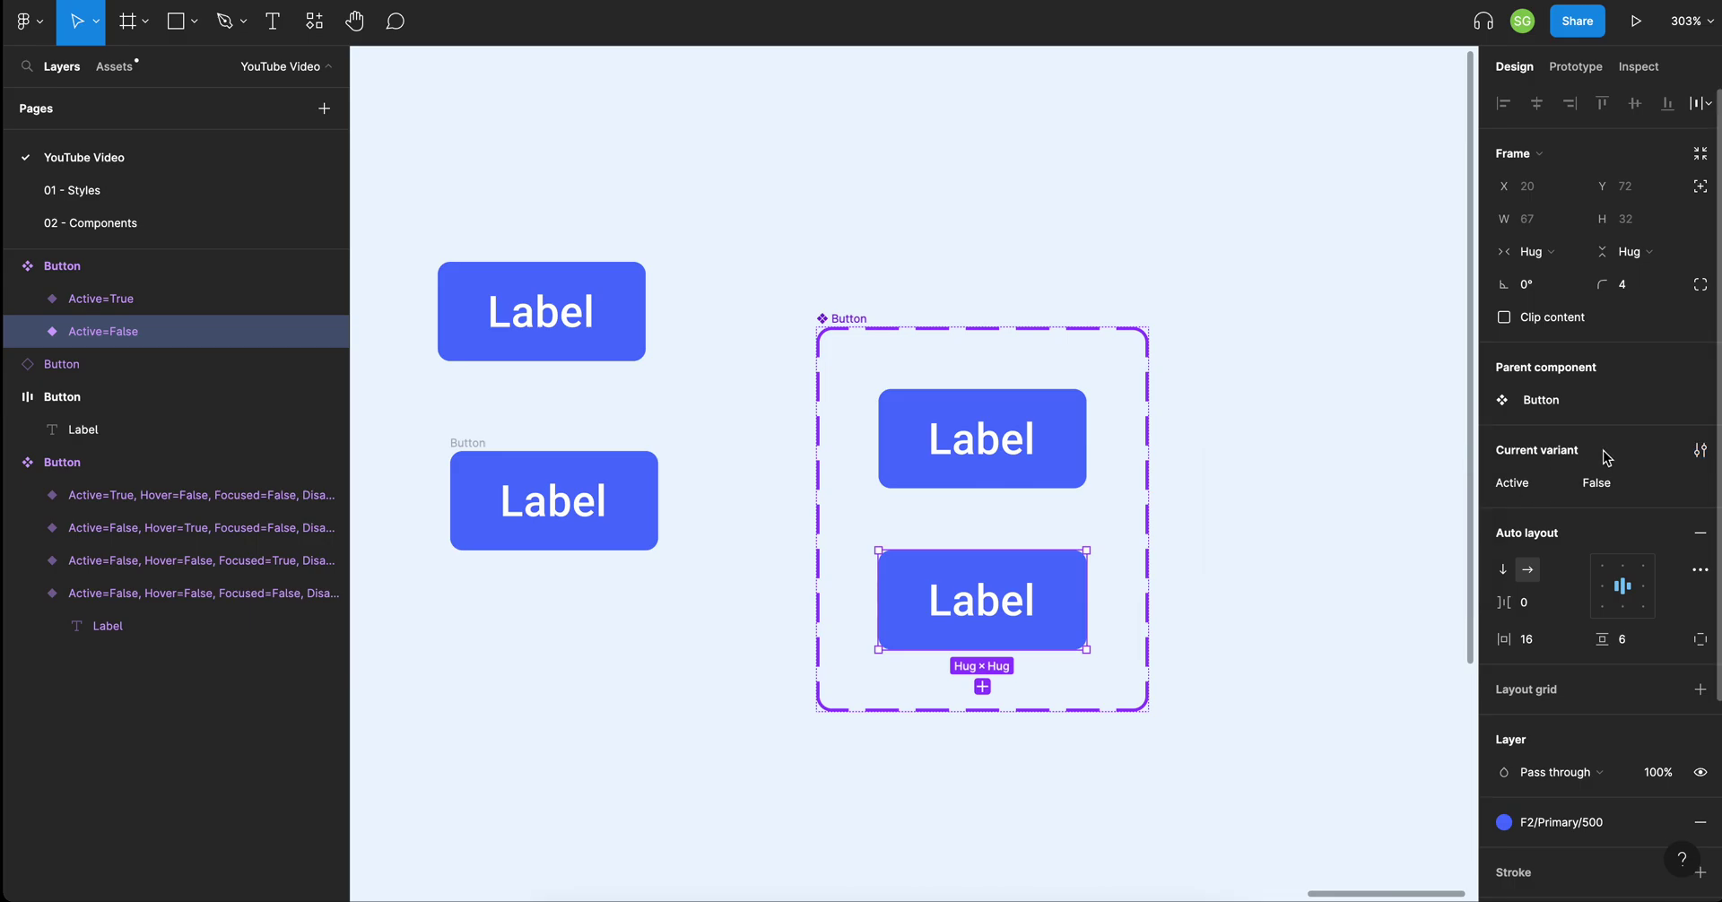
{"action": "left_click", "coordinate": [1276, 452]}
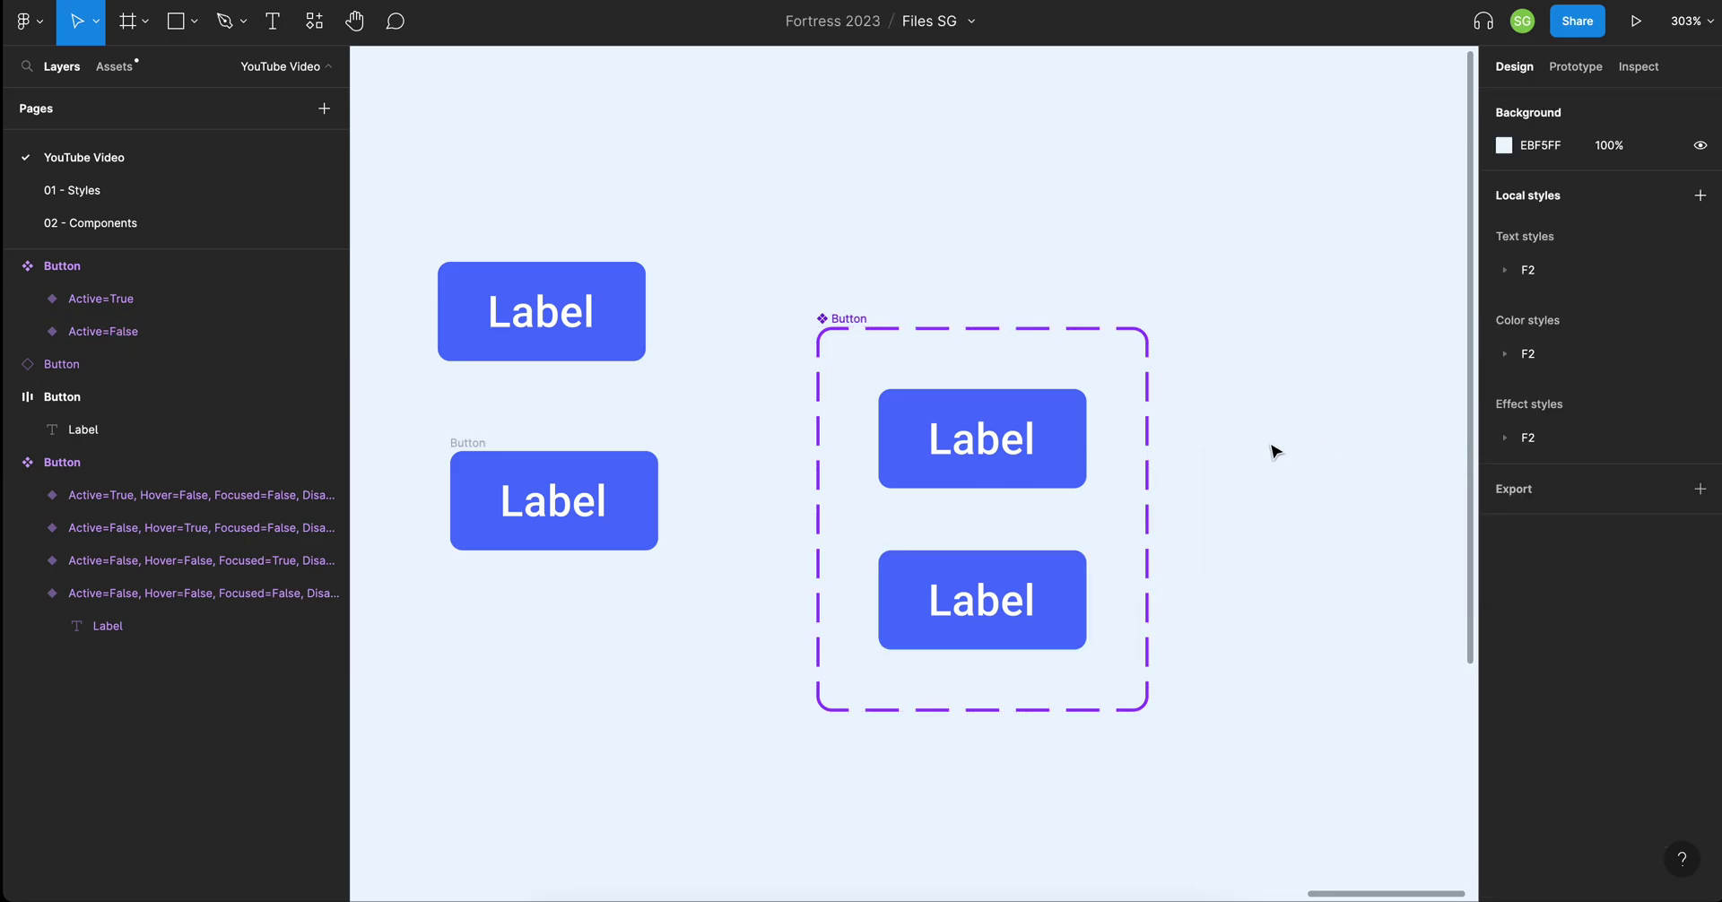
Add a variant property named Hover with the value False to the new Button component set.
{"action": "left_click", "coordinate": [850, 320]}
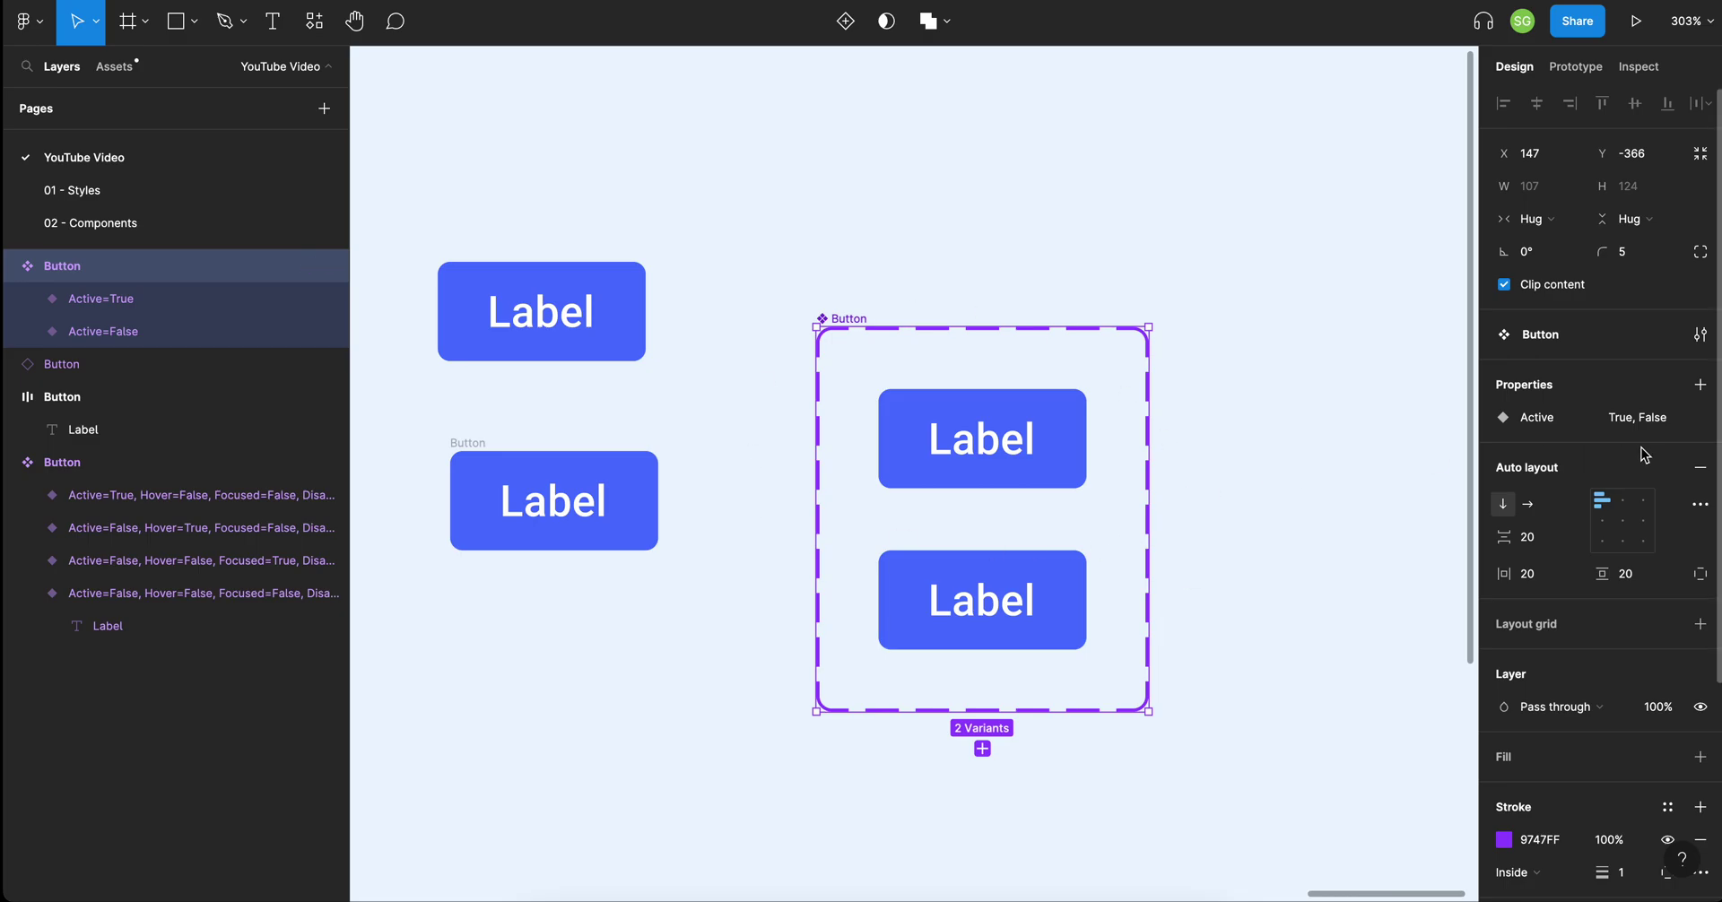
{"action": "left_click", "coordinate": [1701, 385]}
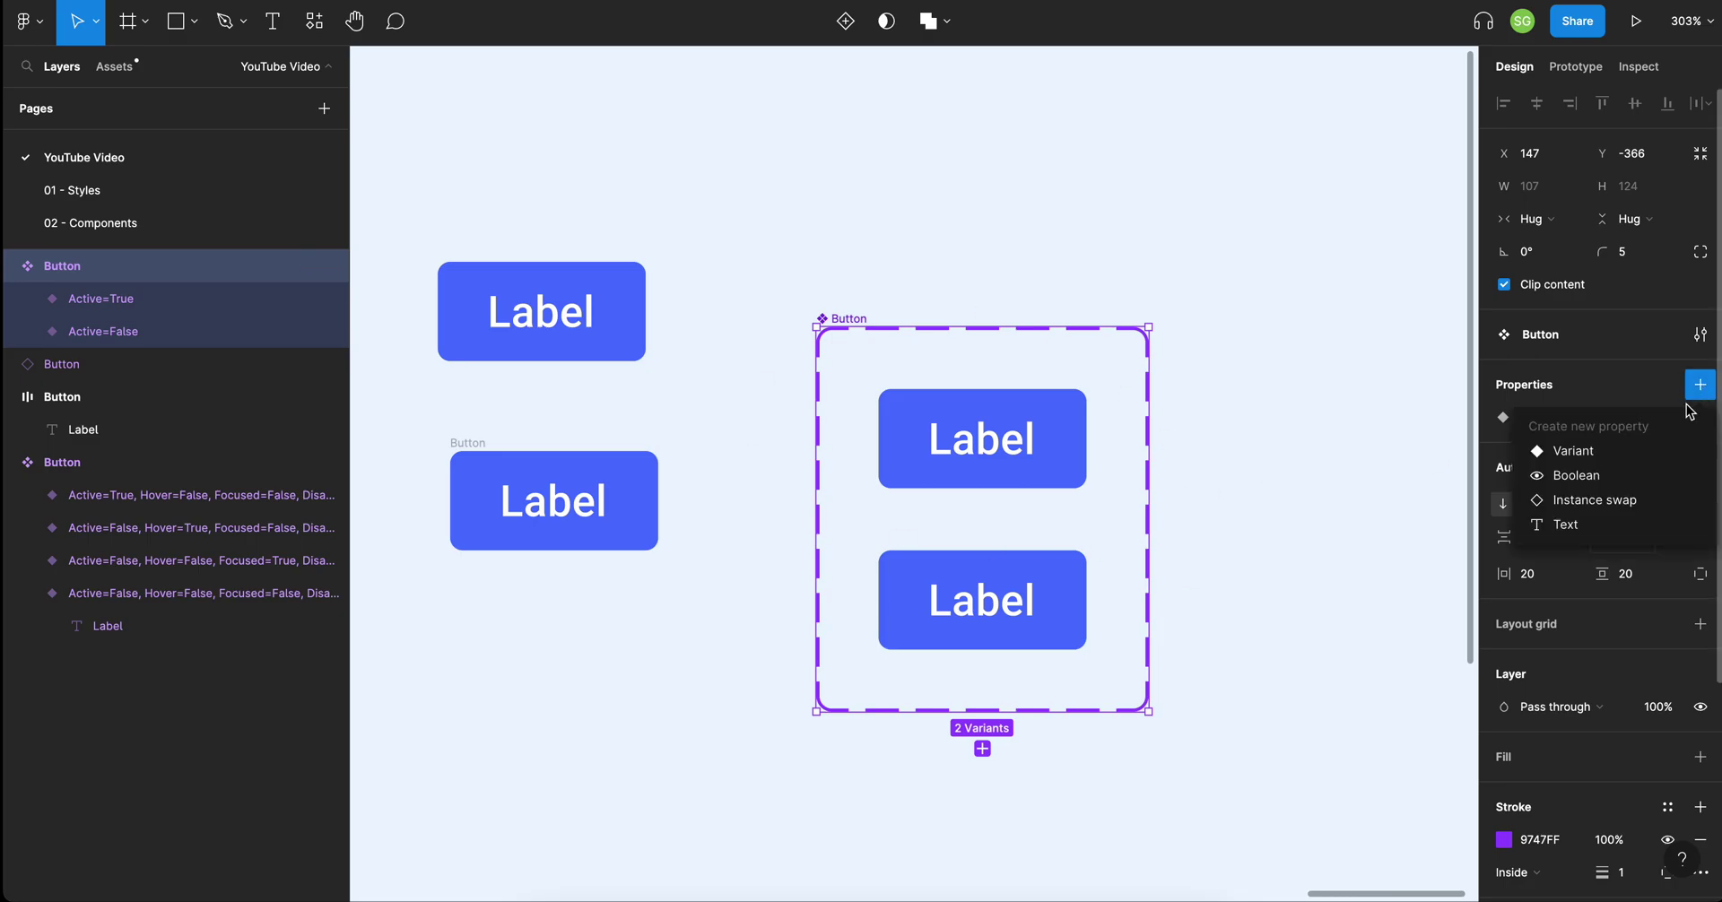
{"action": "left_click", "coordinate": [1635, 452]}
{"action": "type", "text": "Hover"}
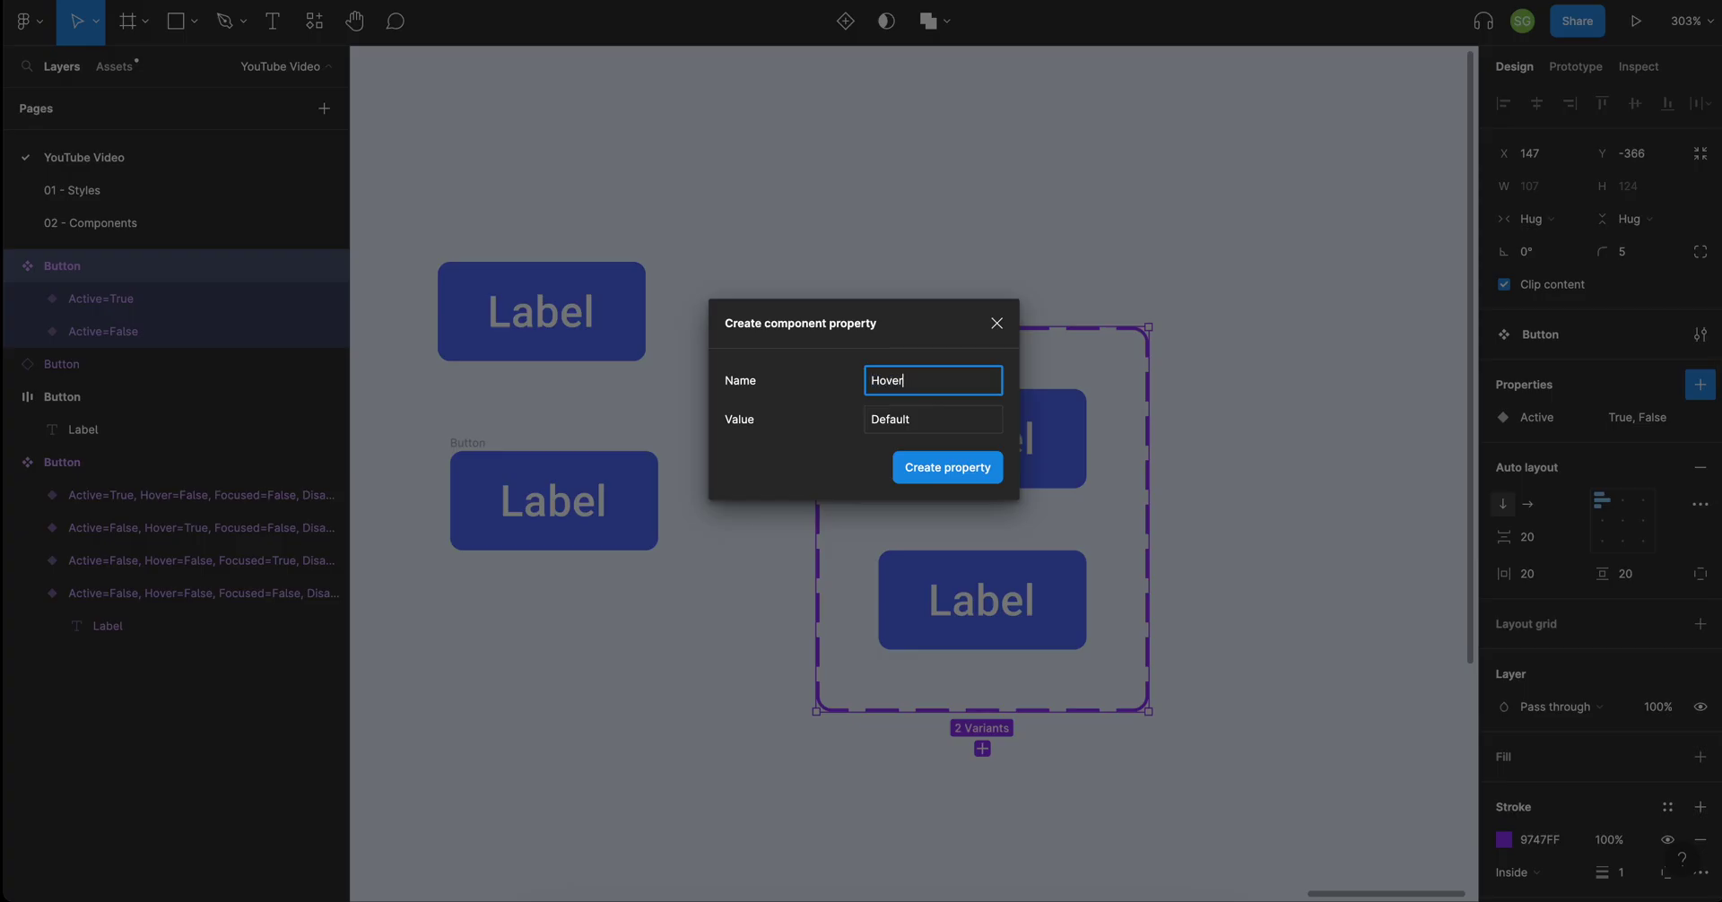
{"action": "left_click", "coordinate": [922, 434]}
{"action": "double_click", "coordinate": [921, 434]}
{"action": "type", "text": "F"}
{"action": "left_click", "coordinate": [933, 470]}
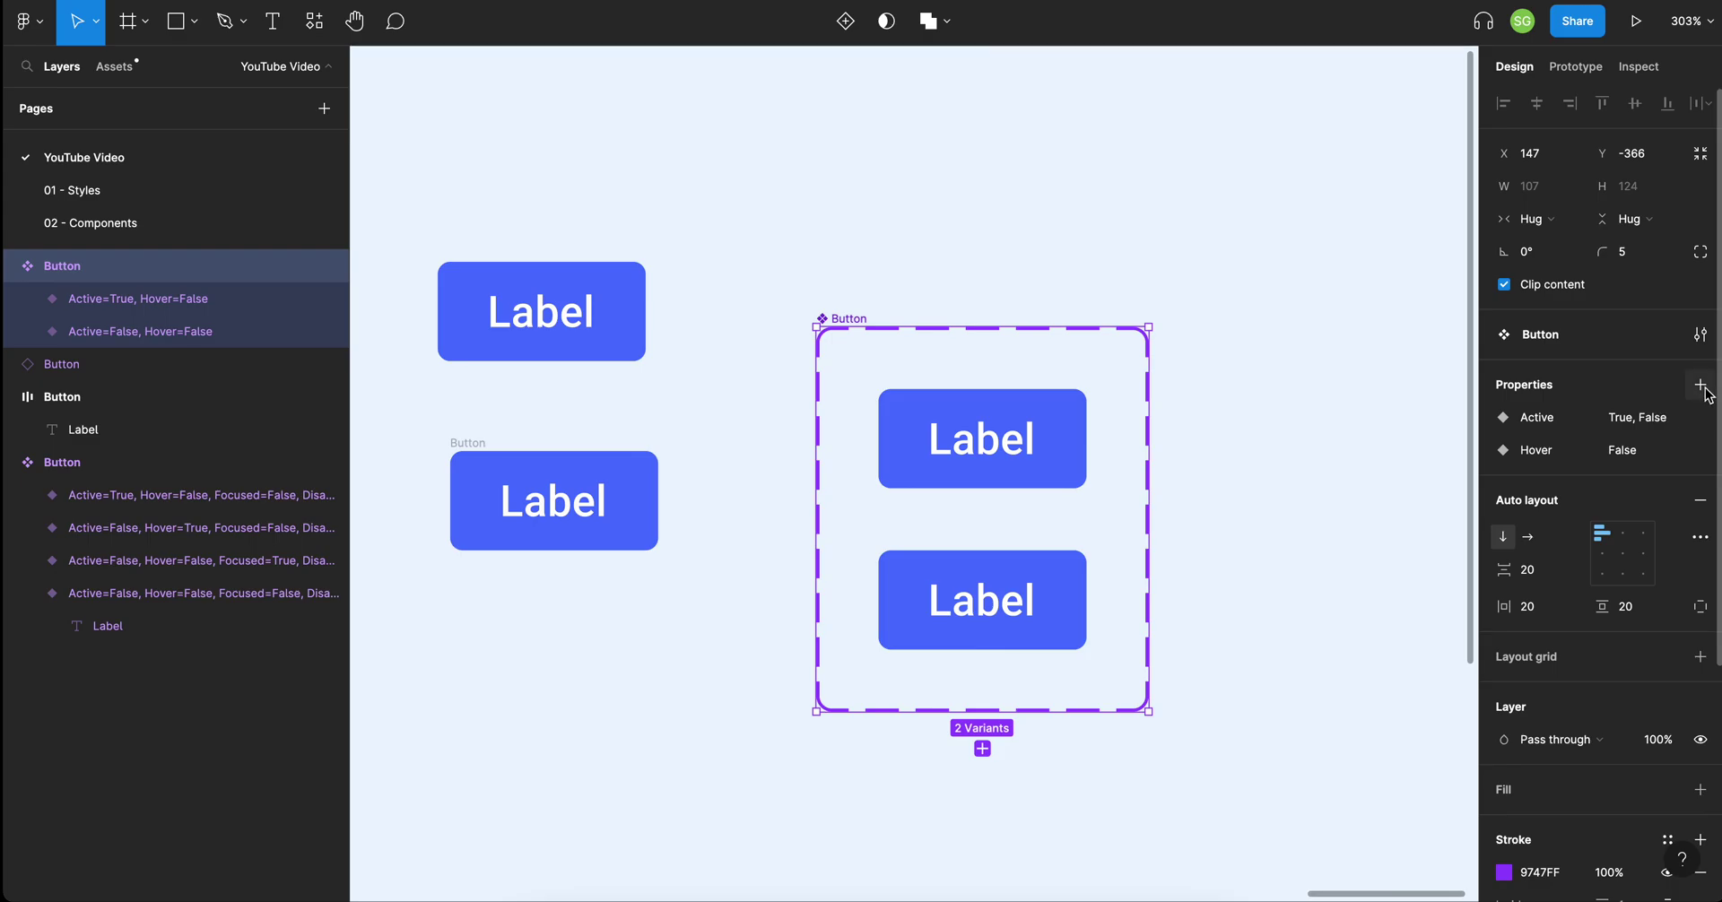
Create another variant property named Focused with the value False on the Button component set.
{"action": "left_click", "coordinate": [1700, 385]}
{"action": "left_click", "coordinate": [1629, 450]}
{"action": "type", "text": "Focused"}
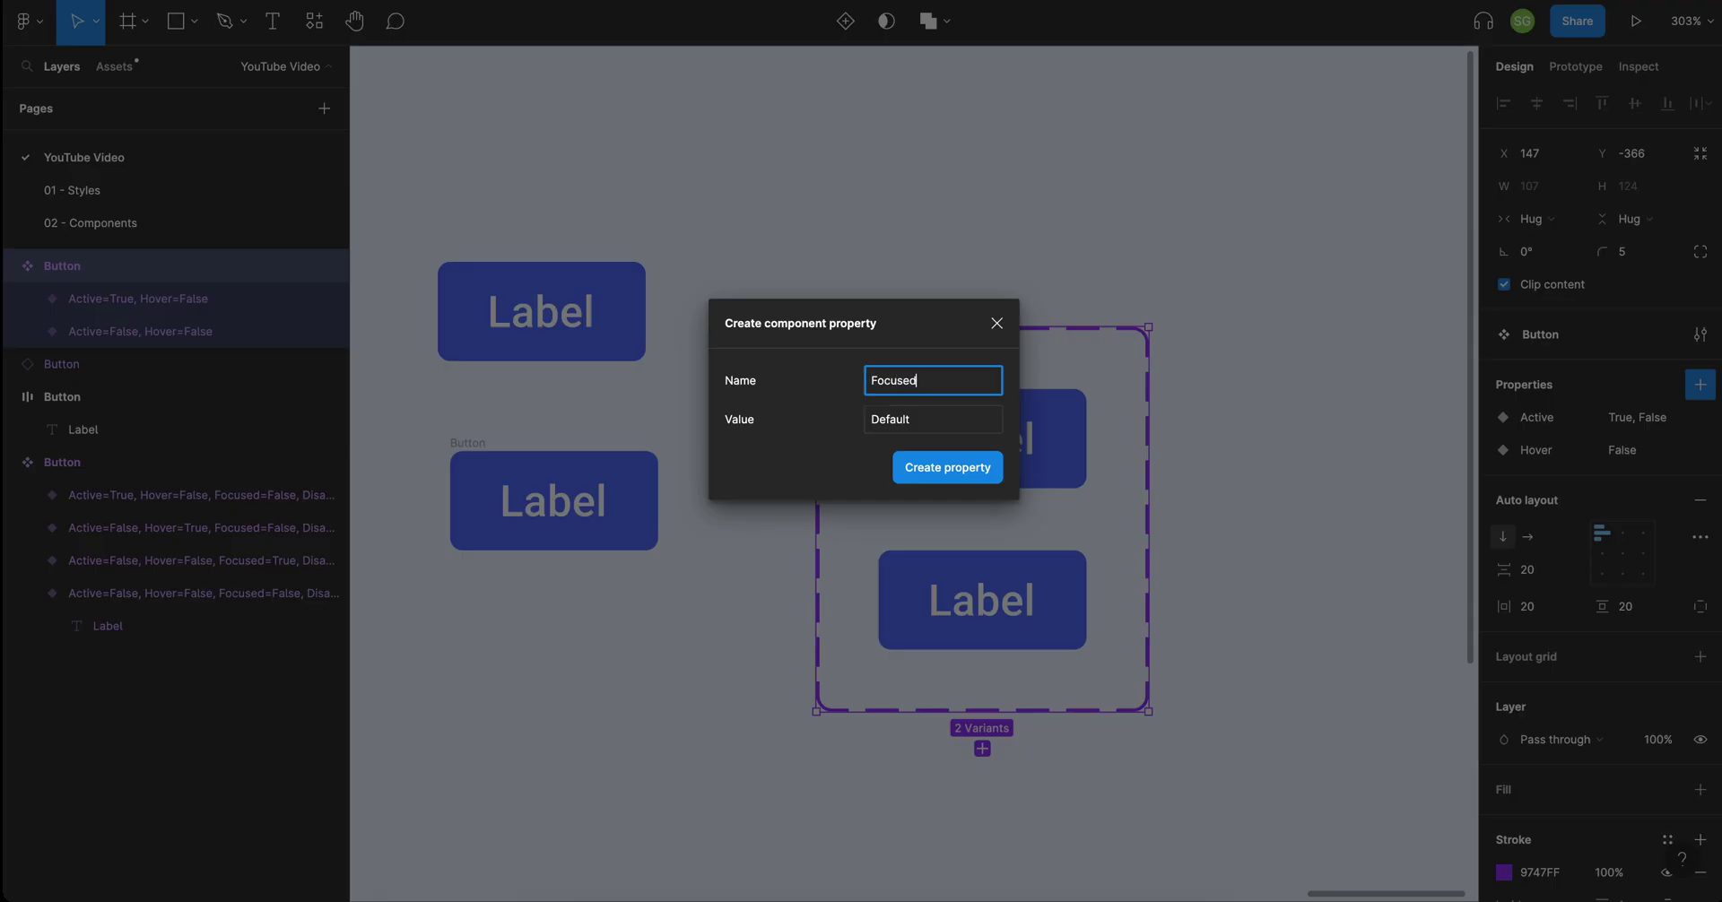
{"action": "key", "text": "Tab"}
{"action": "type", "text": "Fal"}
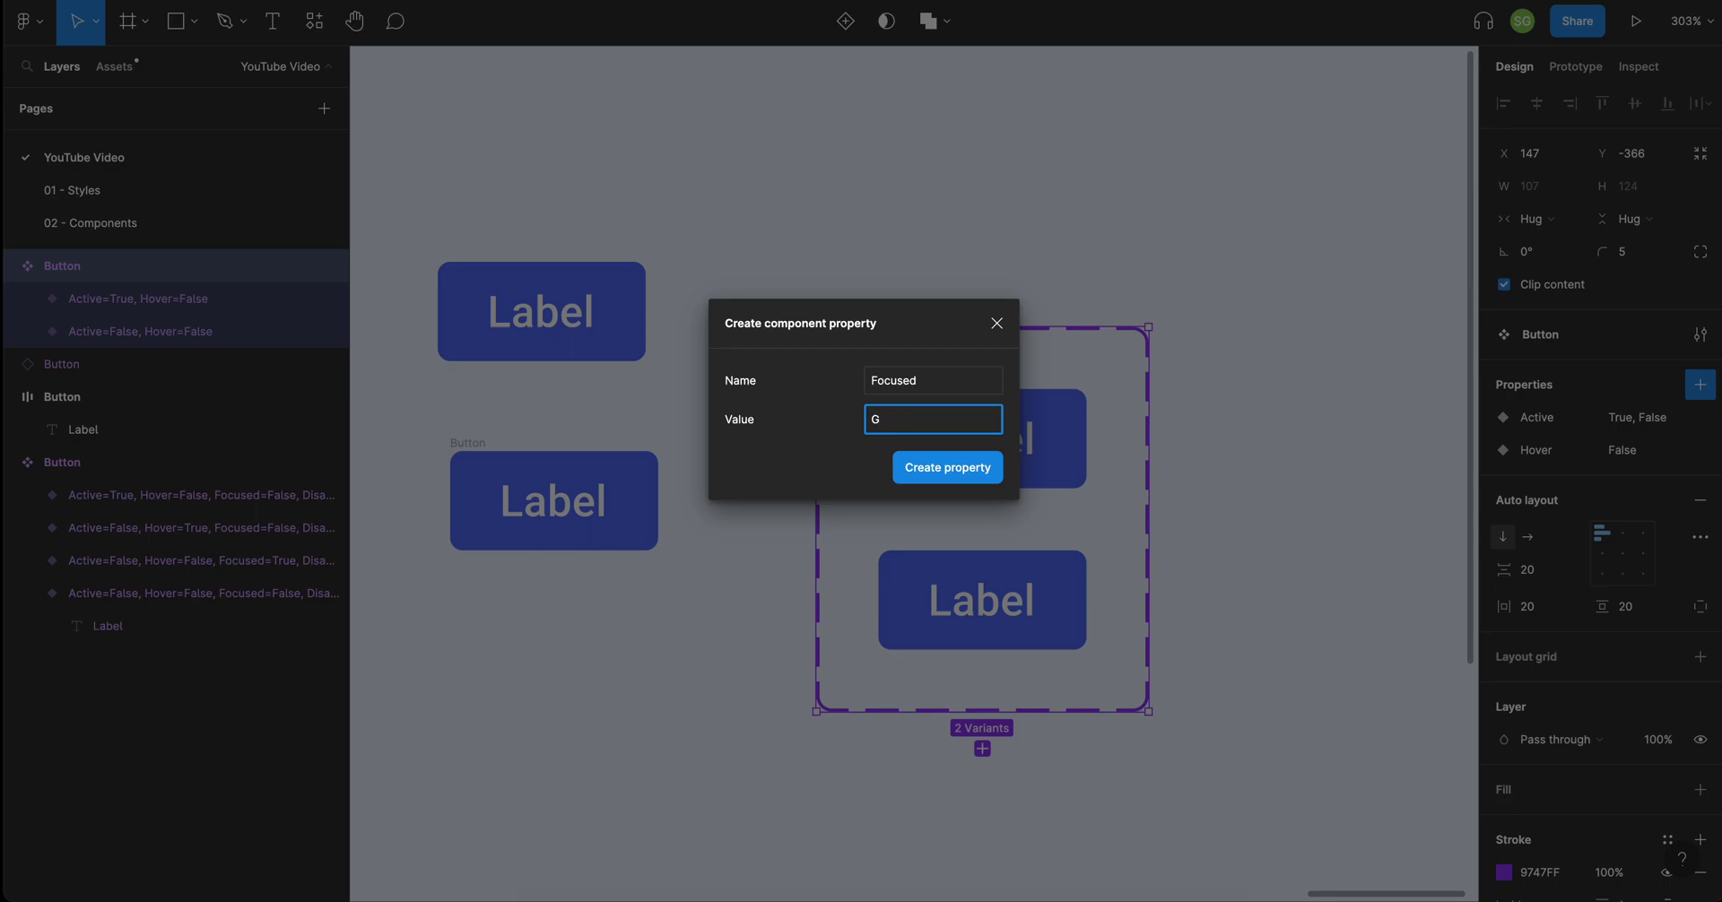
{"action": "type", "text": "se"}
{"action": "key", "text": "Return"}
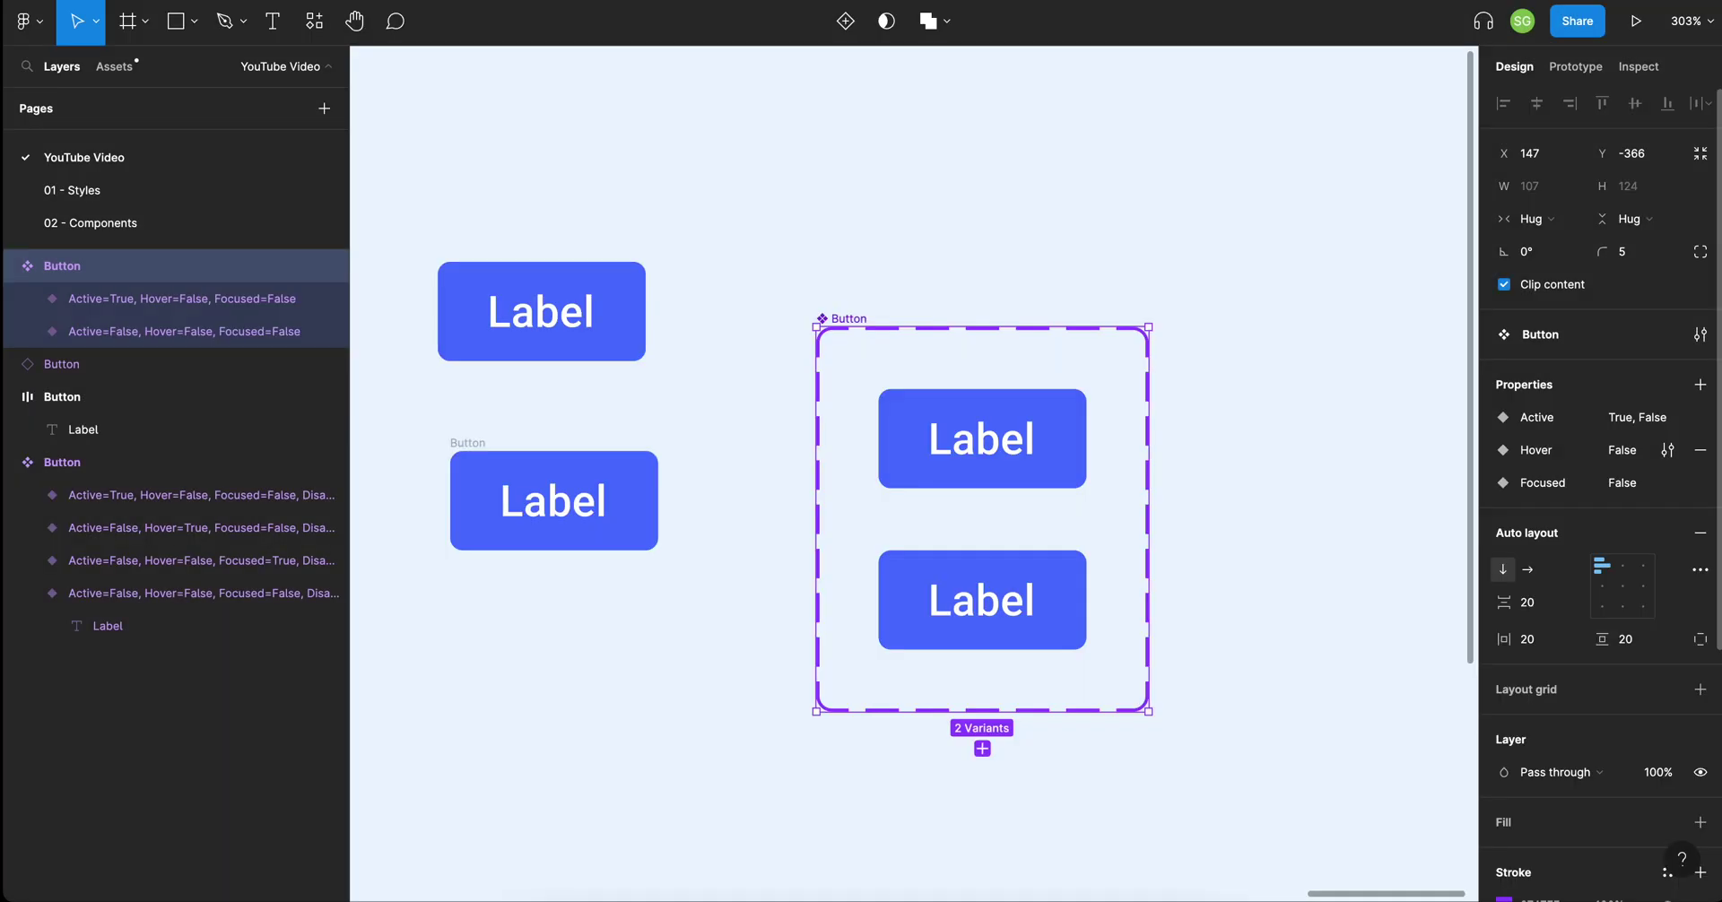
Create a variant property named Disabled with the value False on the Button component set.
{"action": "left_click", "coordinate": [1700, 385]}
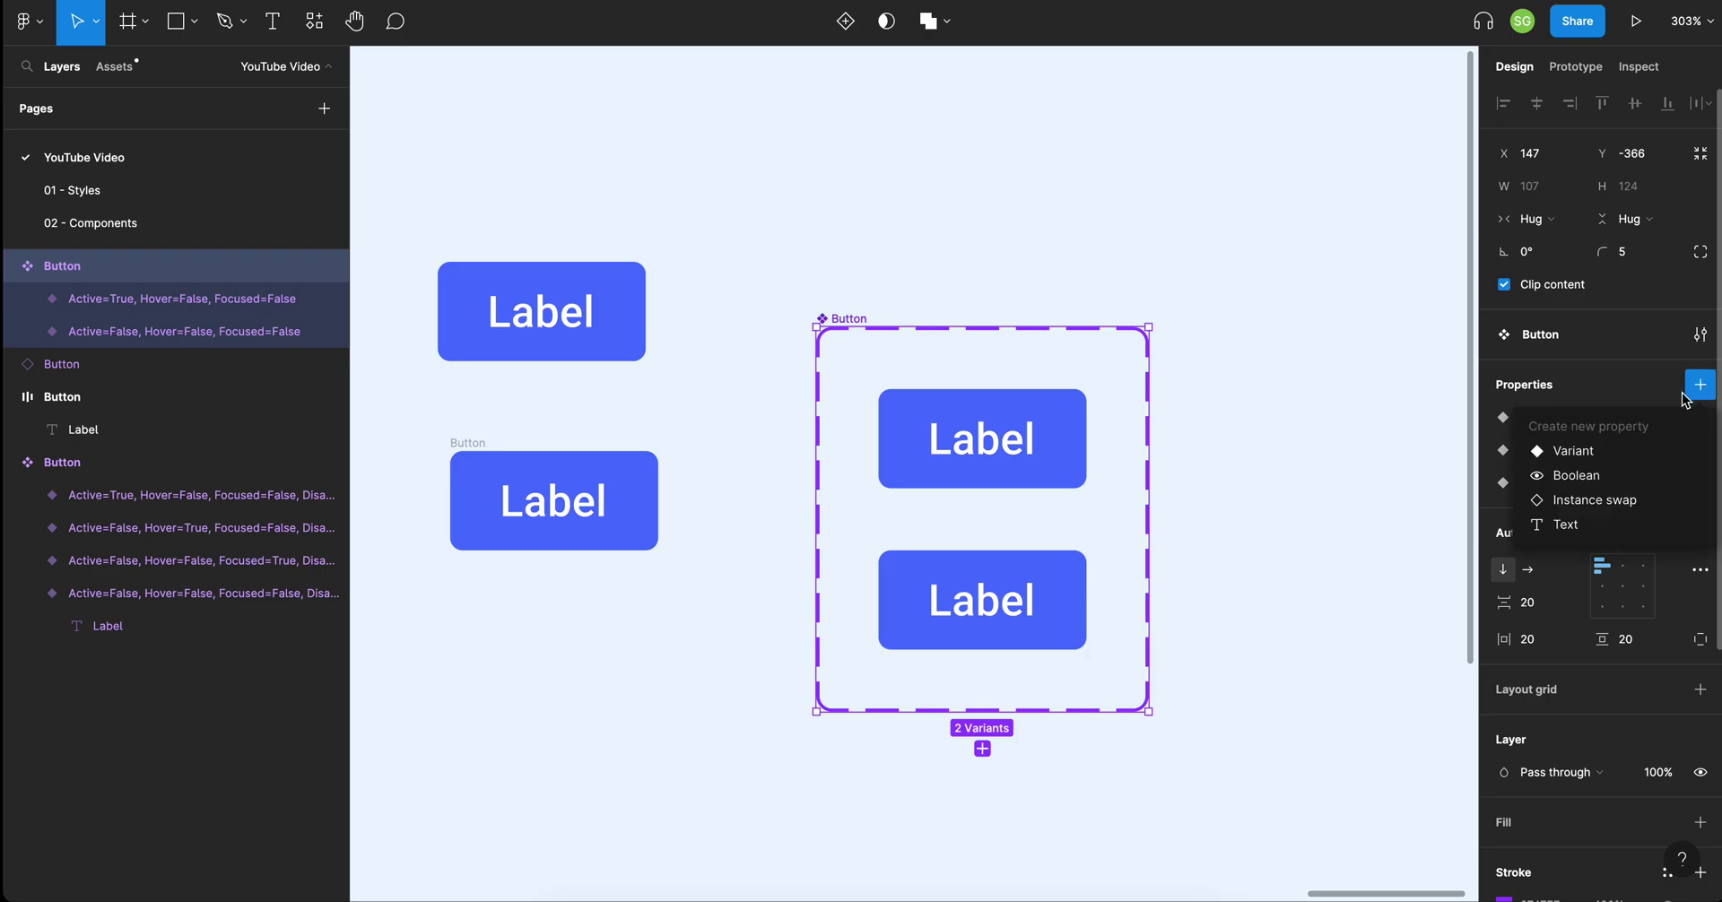
{"action": "left_click", "coordinate": [1625, 453]}
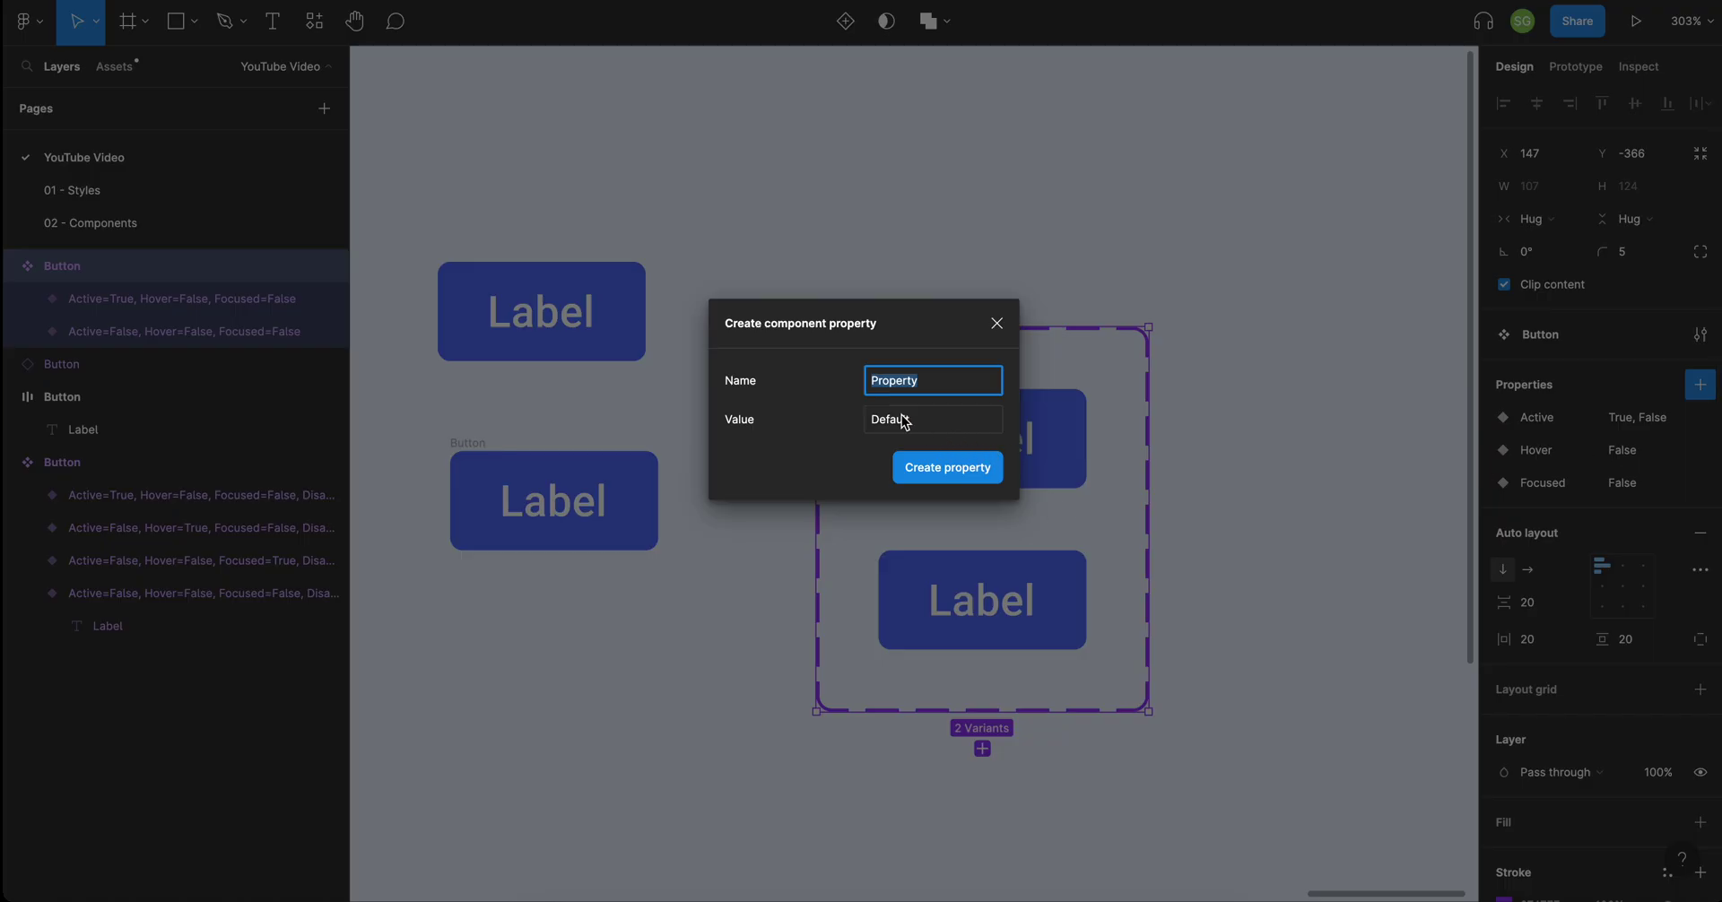
{"action": "type", "text": "Disabled"}
{"action": "left_click", "coordinate": [890, 422]}
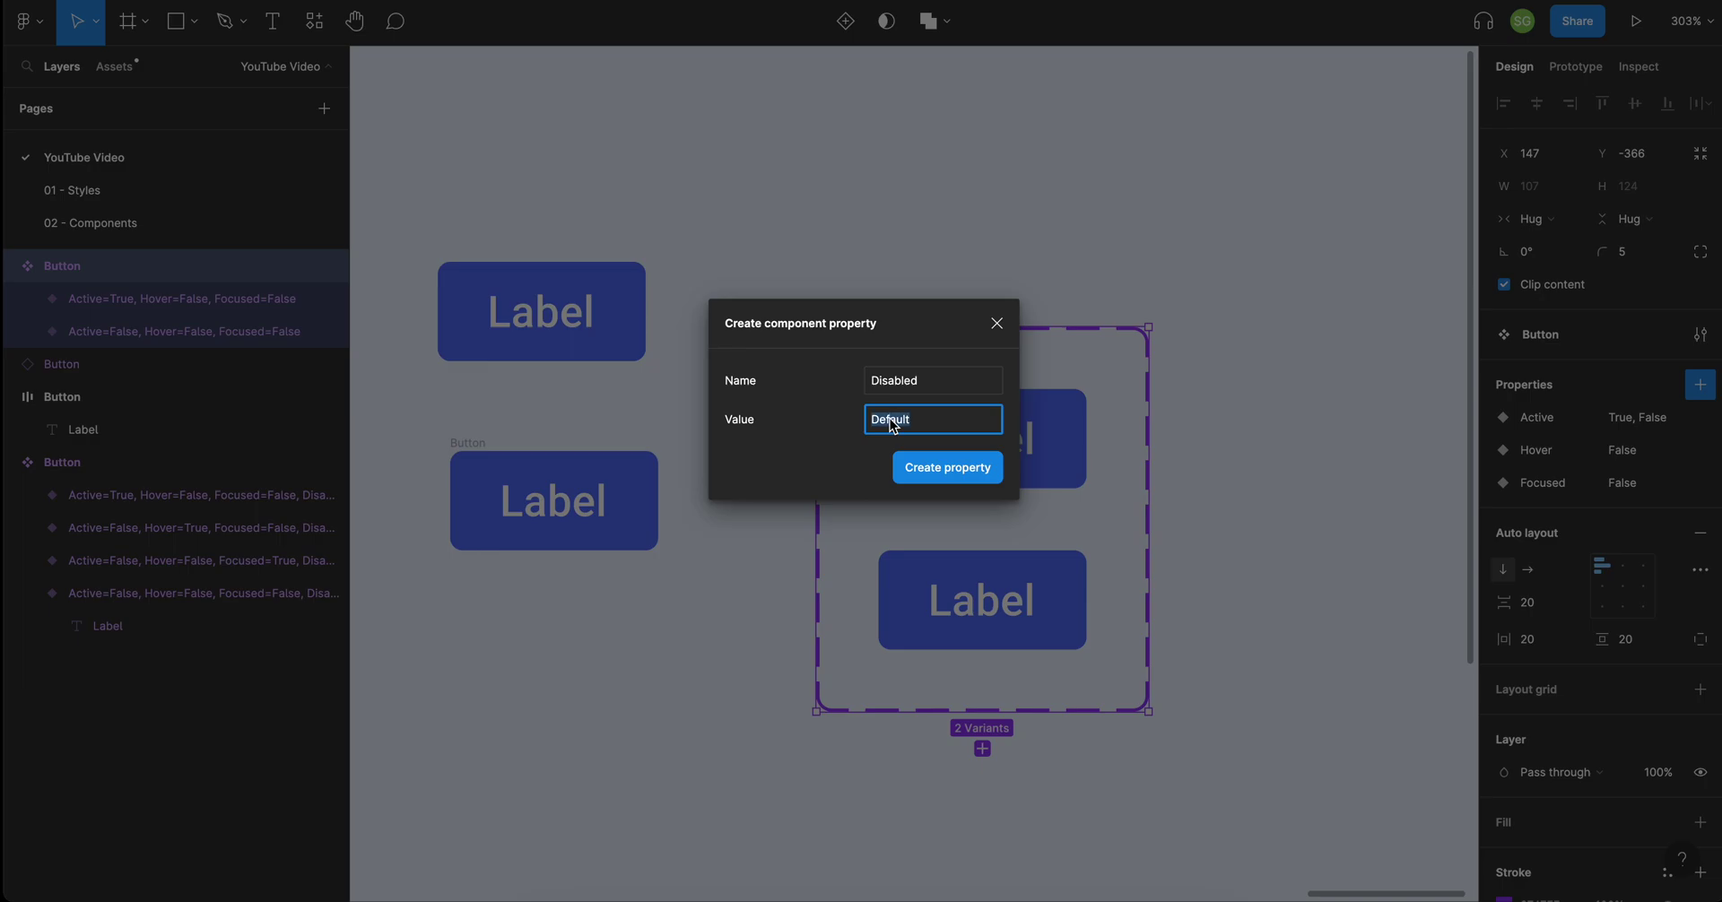
{"action": "type", "text": "False"}
{"action": "key", "text": "Return"}
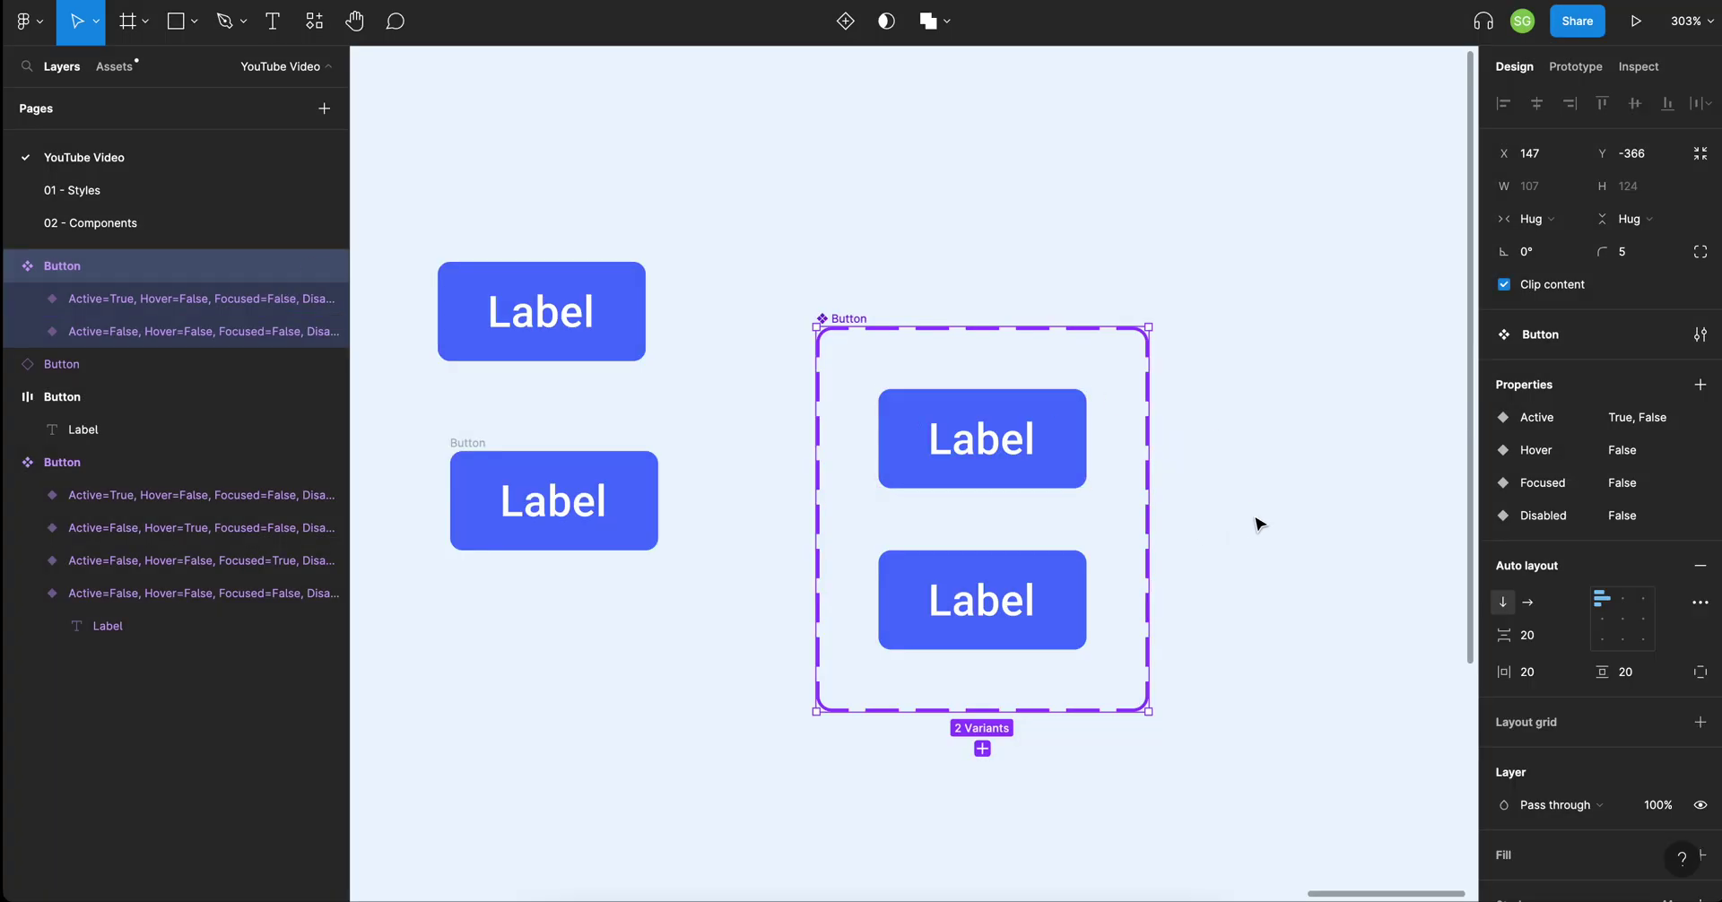
Move the new Button component set up the canvas to about X 145, Y -414.
{"action": "left_click_drag", "start_coordinate": [1490, 514], "coordinate": [1489, 436]}
{"action": "left_click_drag", "start_coordinate": [1484, 518], "coordinate": [1495, 466]}
{"action": "left_click_drag", "start_coordinate": [852, 320], "coordinate": [847, 173]}
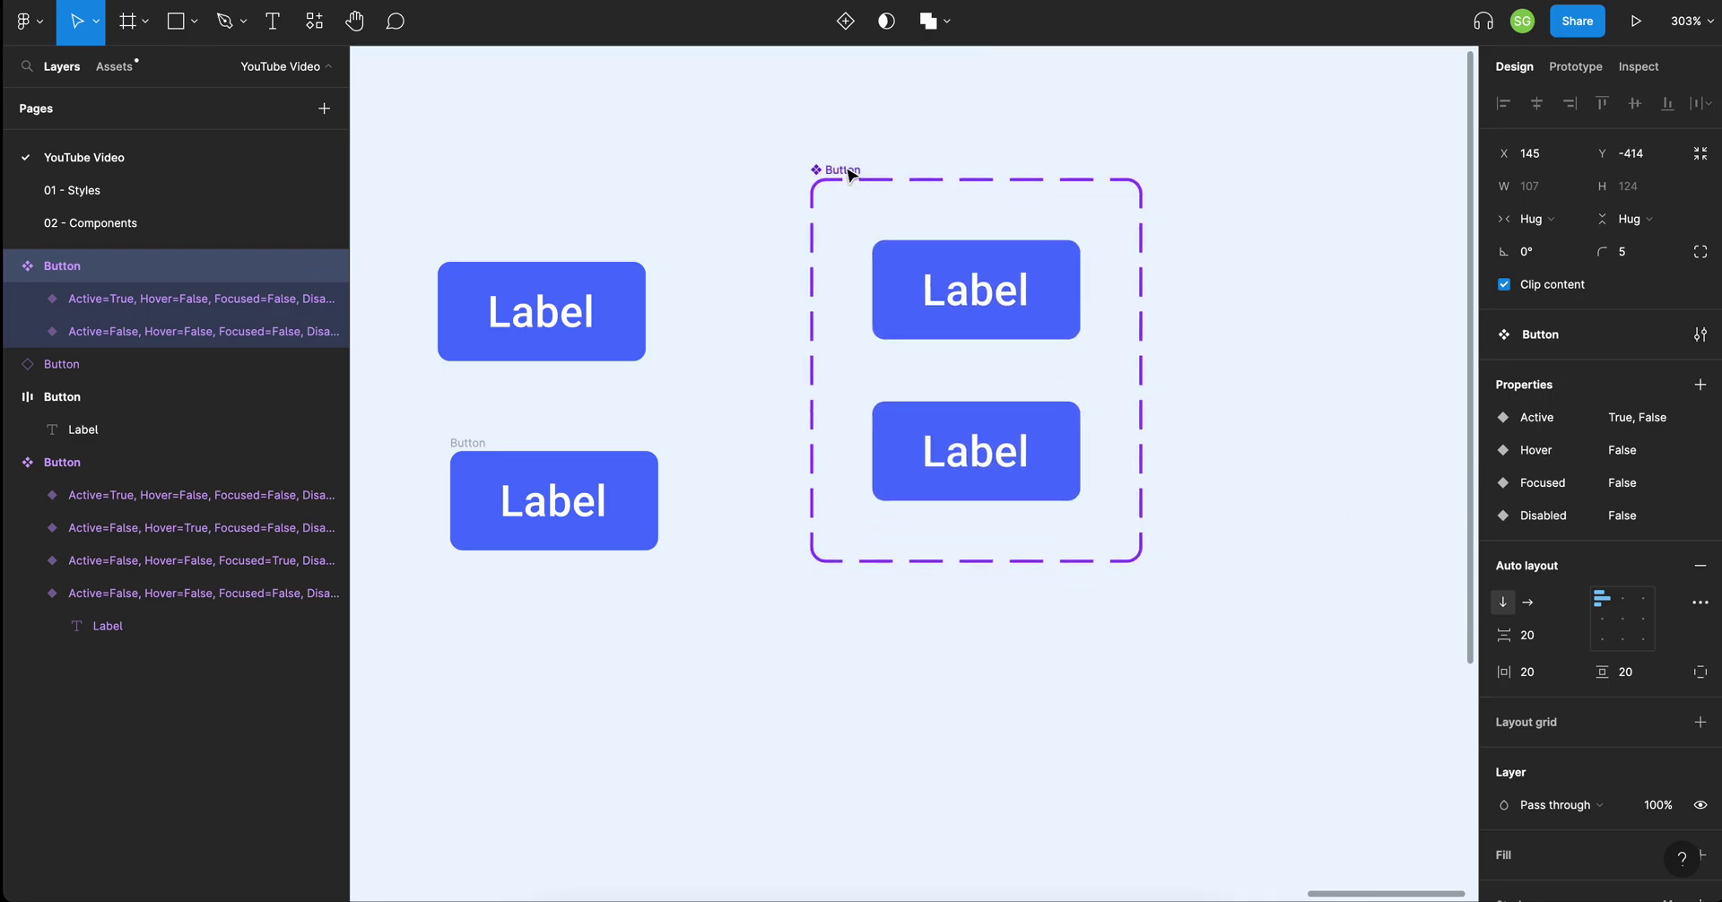
Set the Hover value of the second variant in the new Button component set to True.
{"action": "left_click", "coordinate": [1011, 480]}
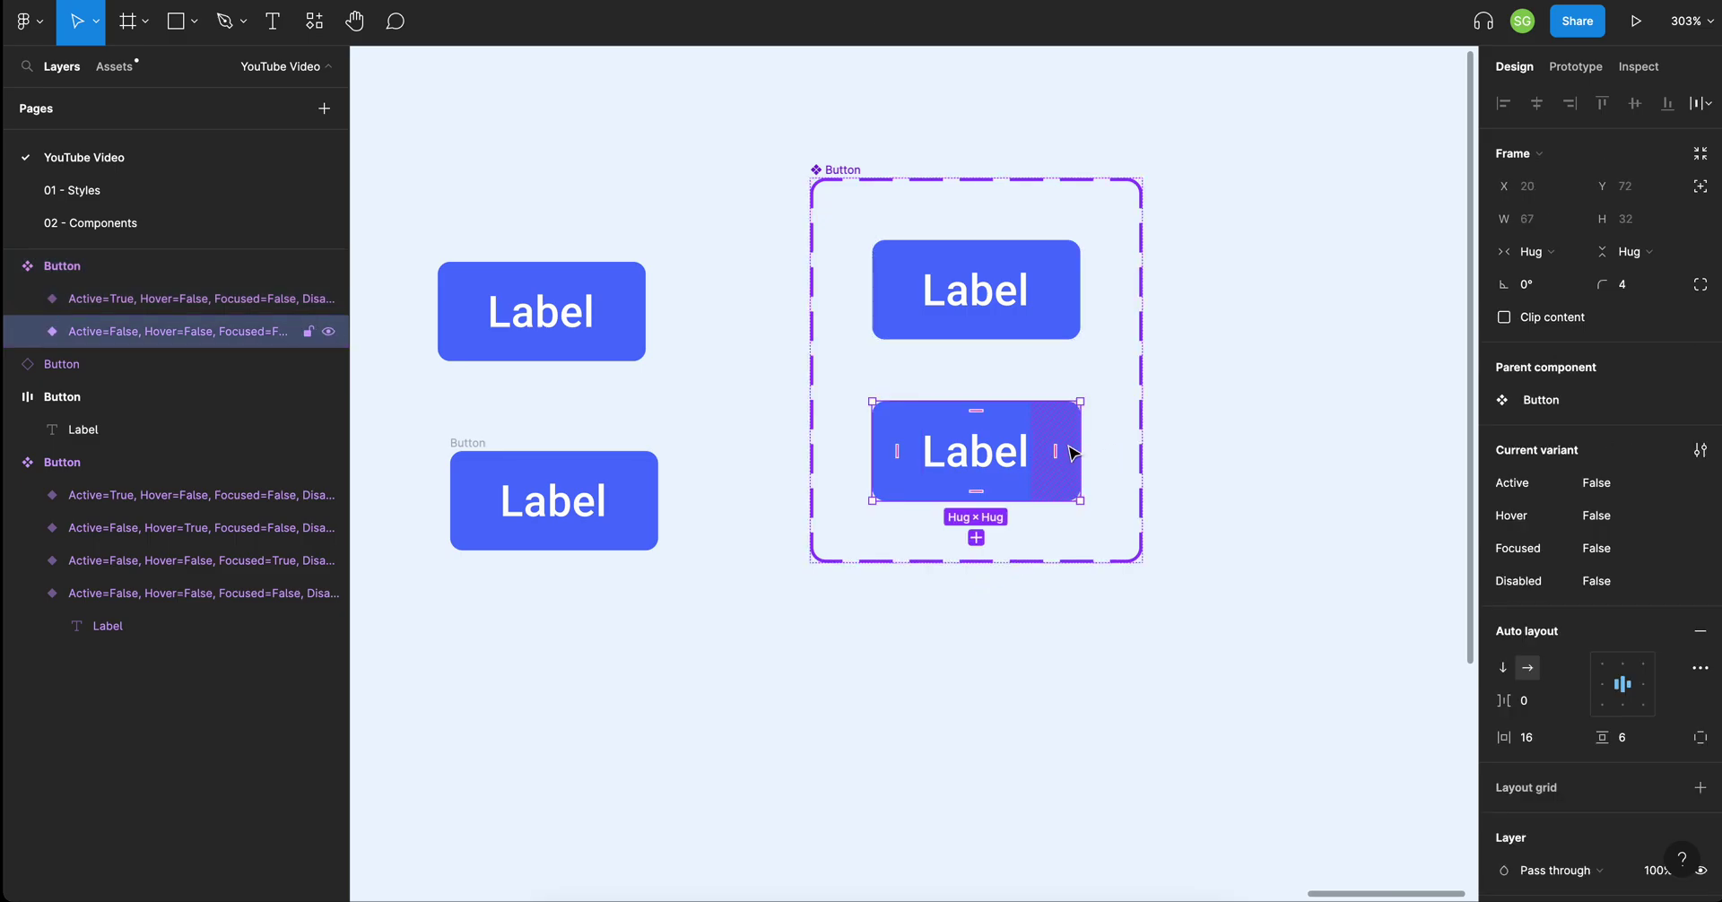
{"action": "left_click", "coordinate": [1607, 518]}
{"action": "type", "text": "Tr"}
{"action": "double_click", "coordinate": [1602, 527]}
{"action": "type", "text": "True"}
{"action": "key", "text": "Return"}
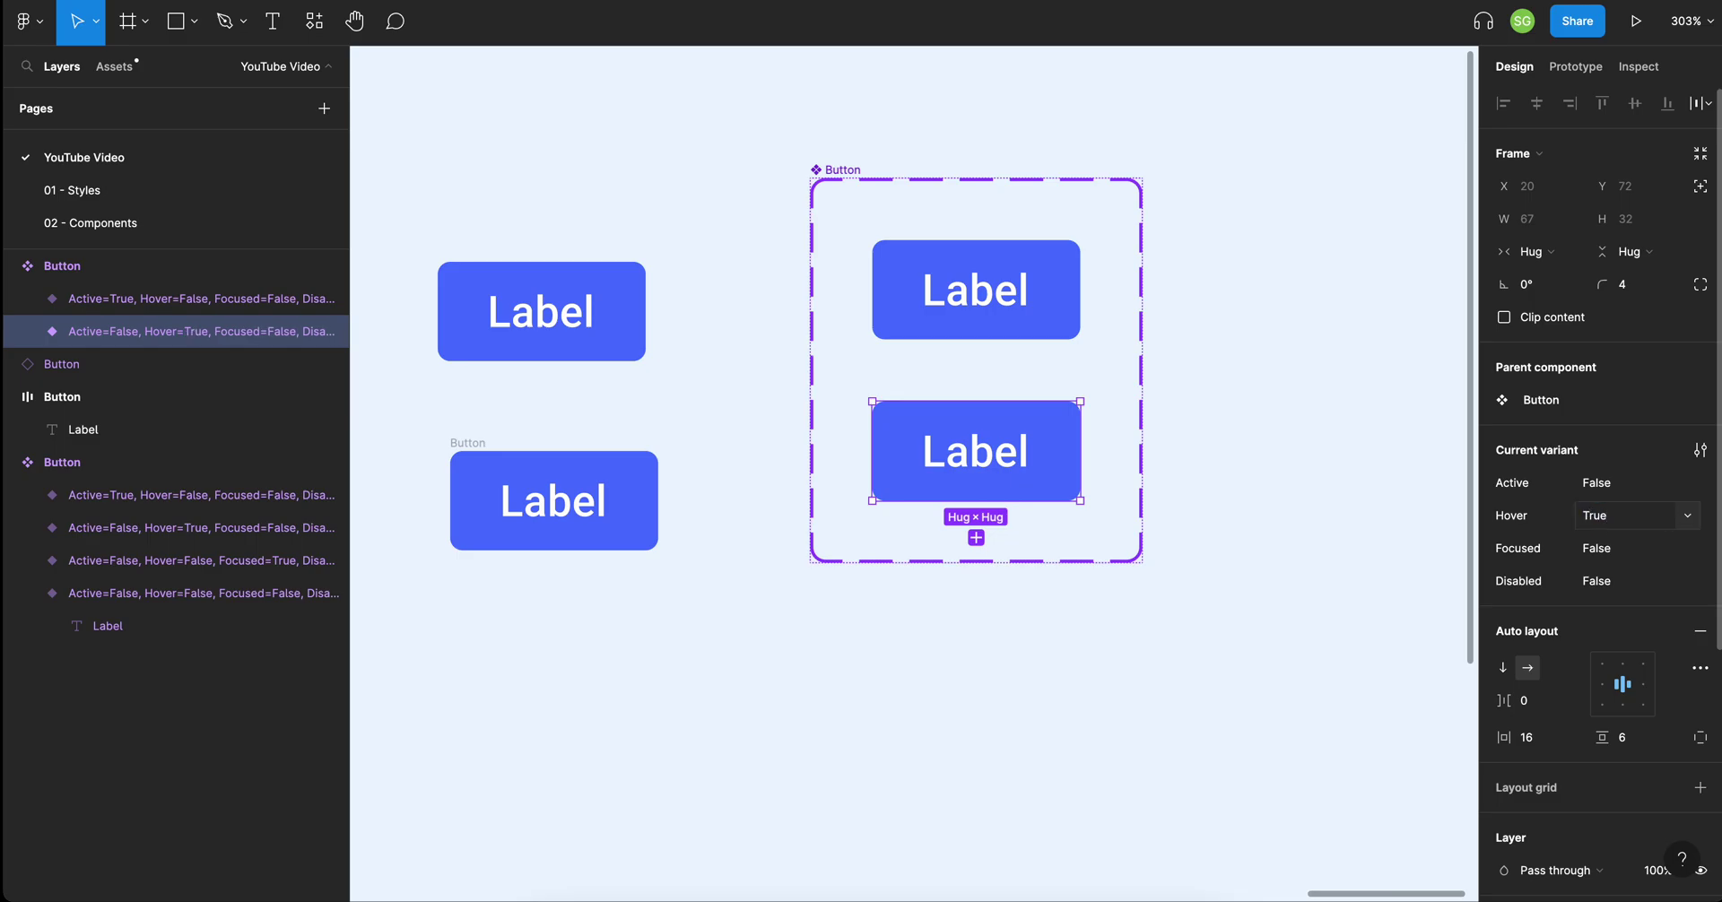
{"action": "left_click", "coordinate": [1243, 542]}
Duplicate the Hover=True variant and set the copy's Hover value to False and Focused value to True.
{"action": "left_click", "coordinate": [960, 457]}
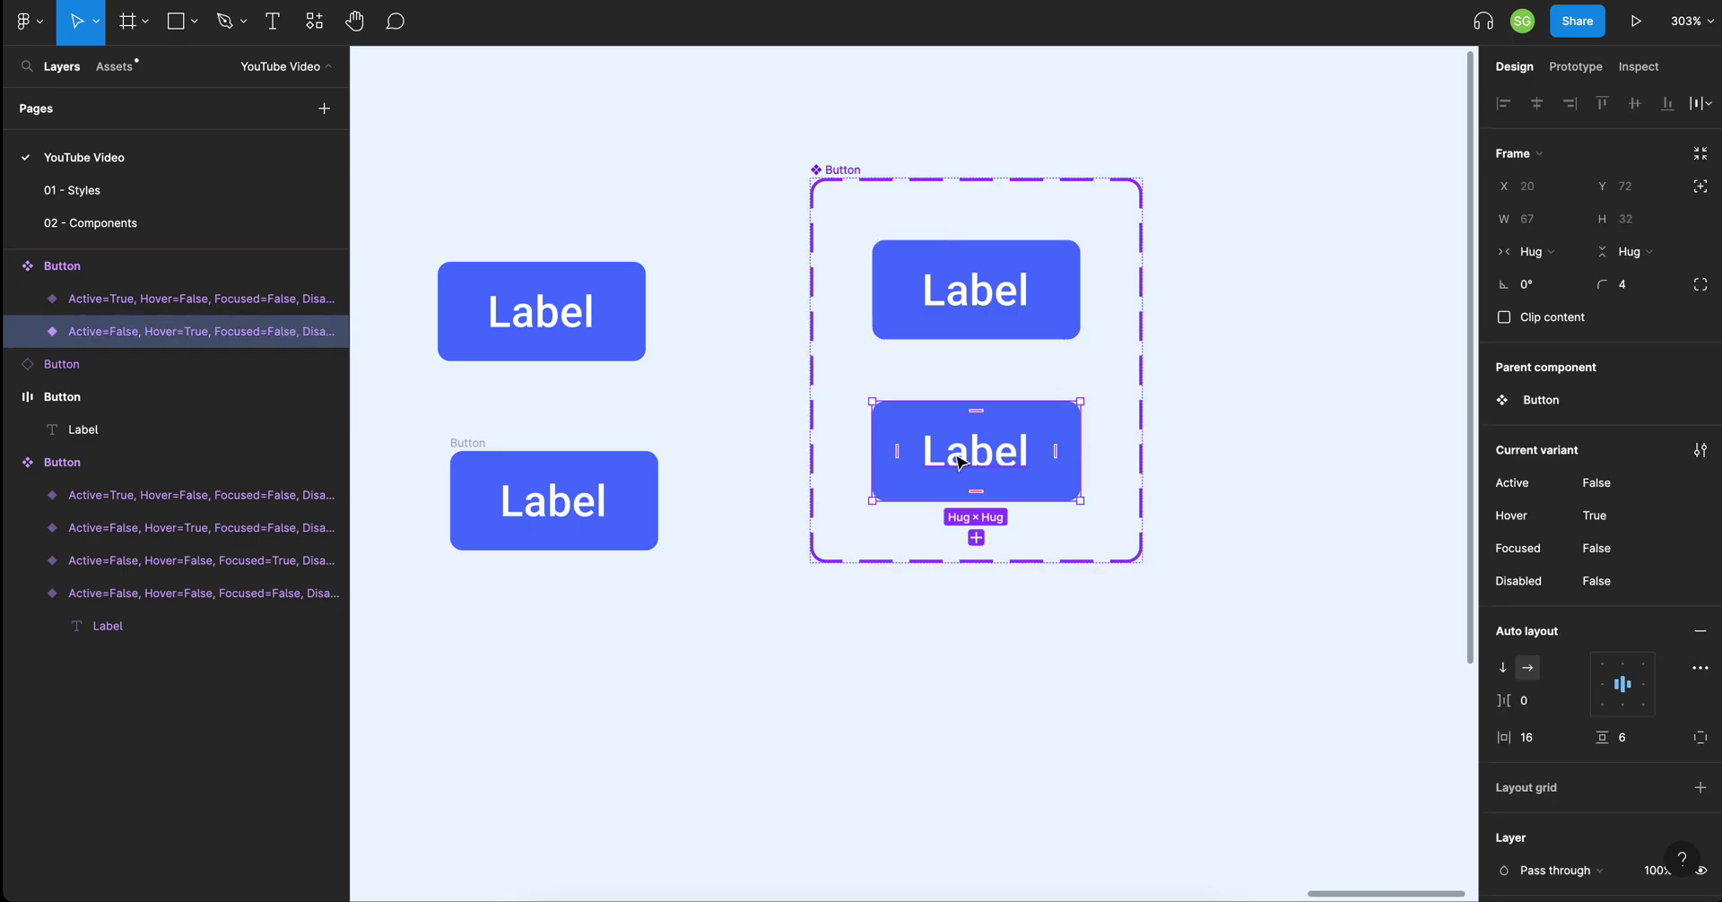
{"action": "key", "text": "ctrl+d"}
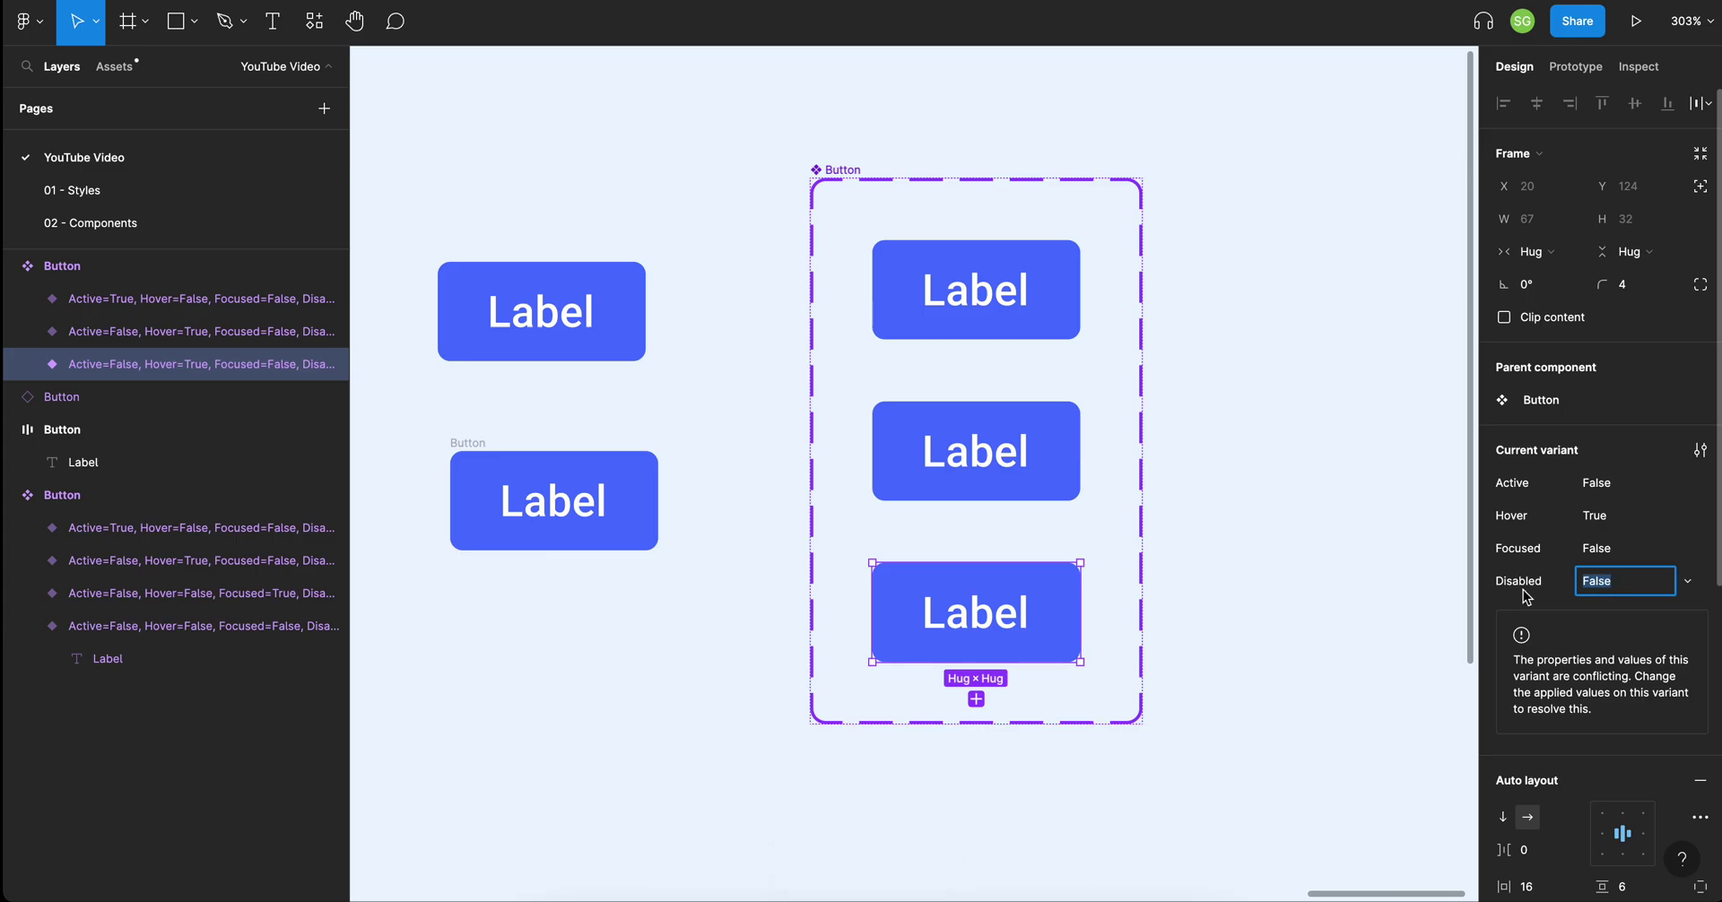
{"action": "left_click", "coordinate": [1196, 573]}
{"action": "left_click", "coordinate": [1027, 610]}
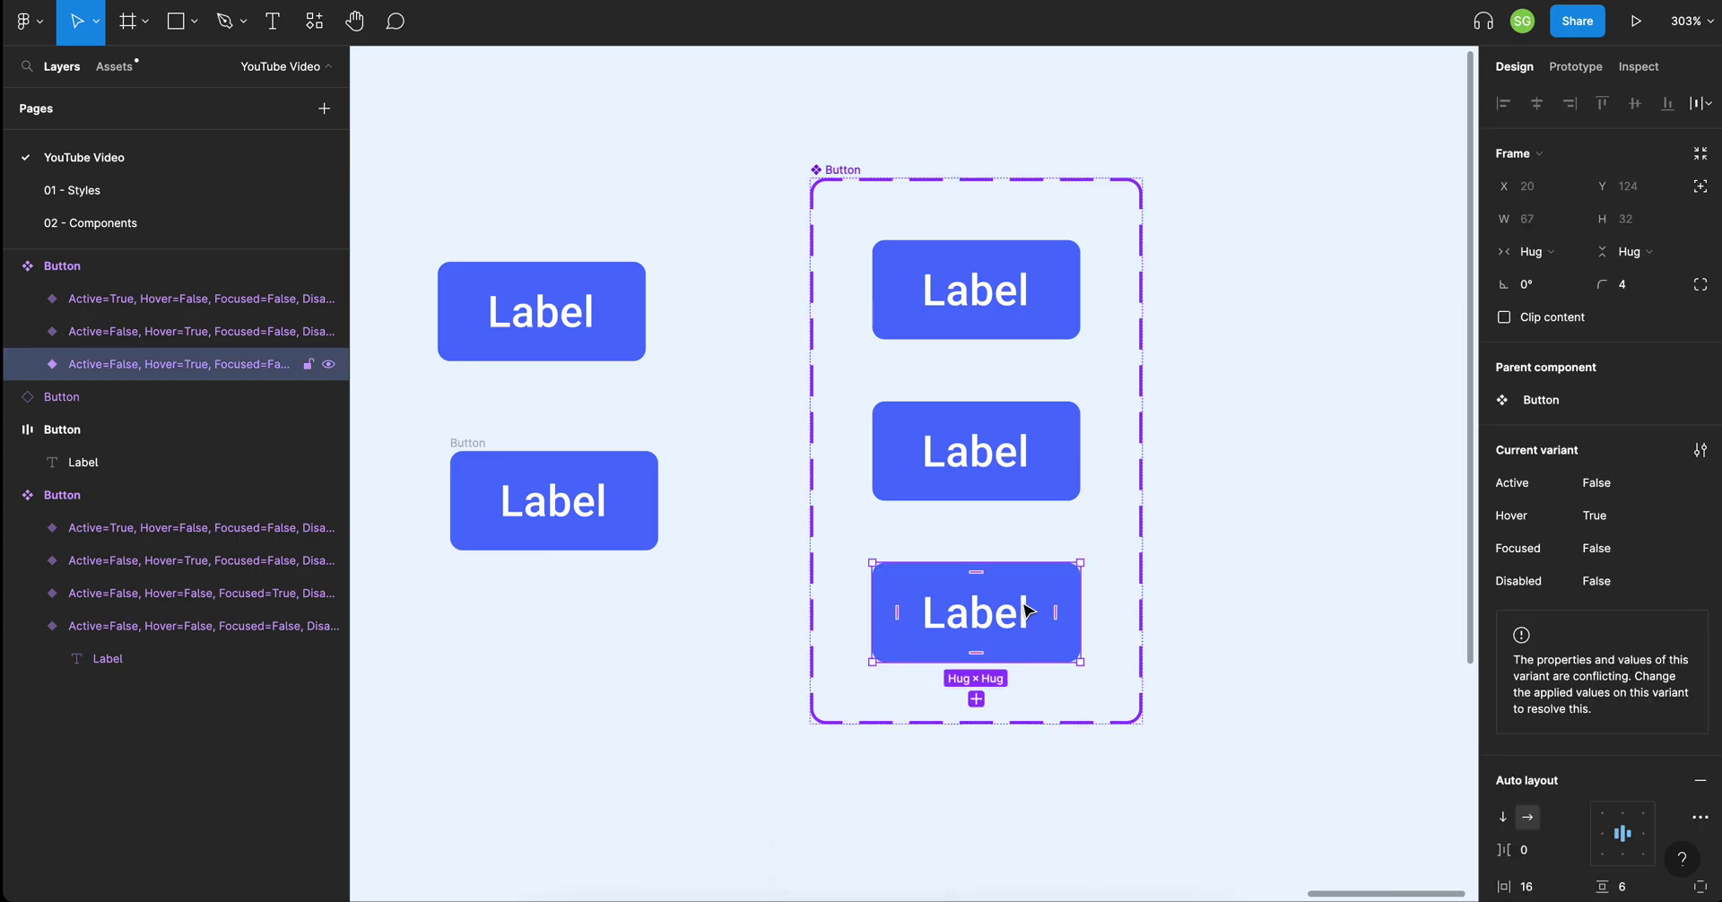
{"action": "left_click", "coordinate": [1605, 516]}
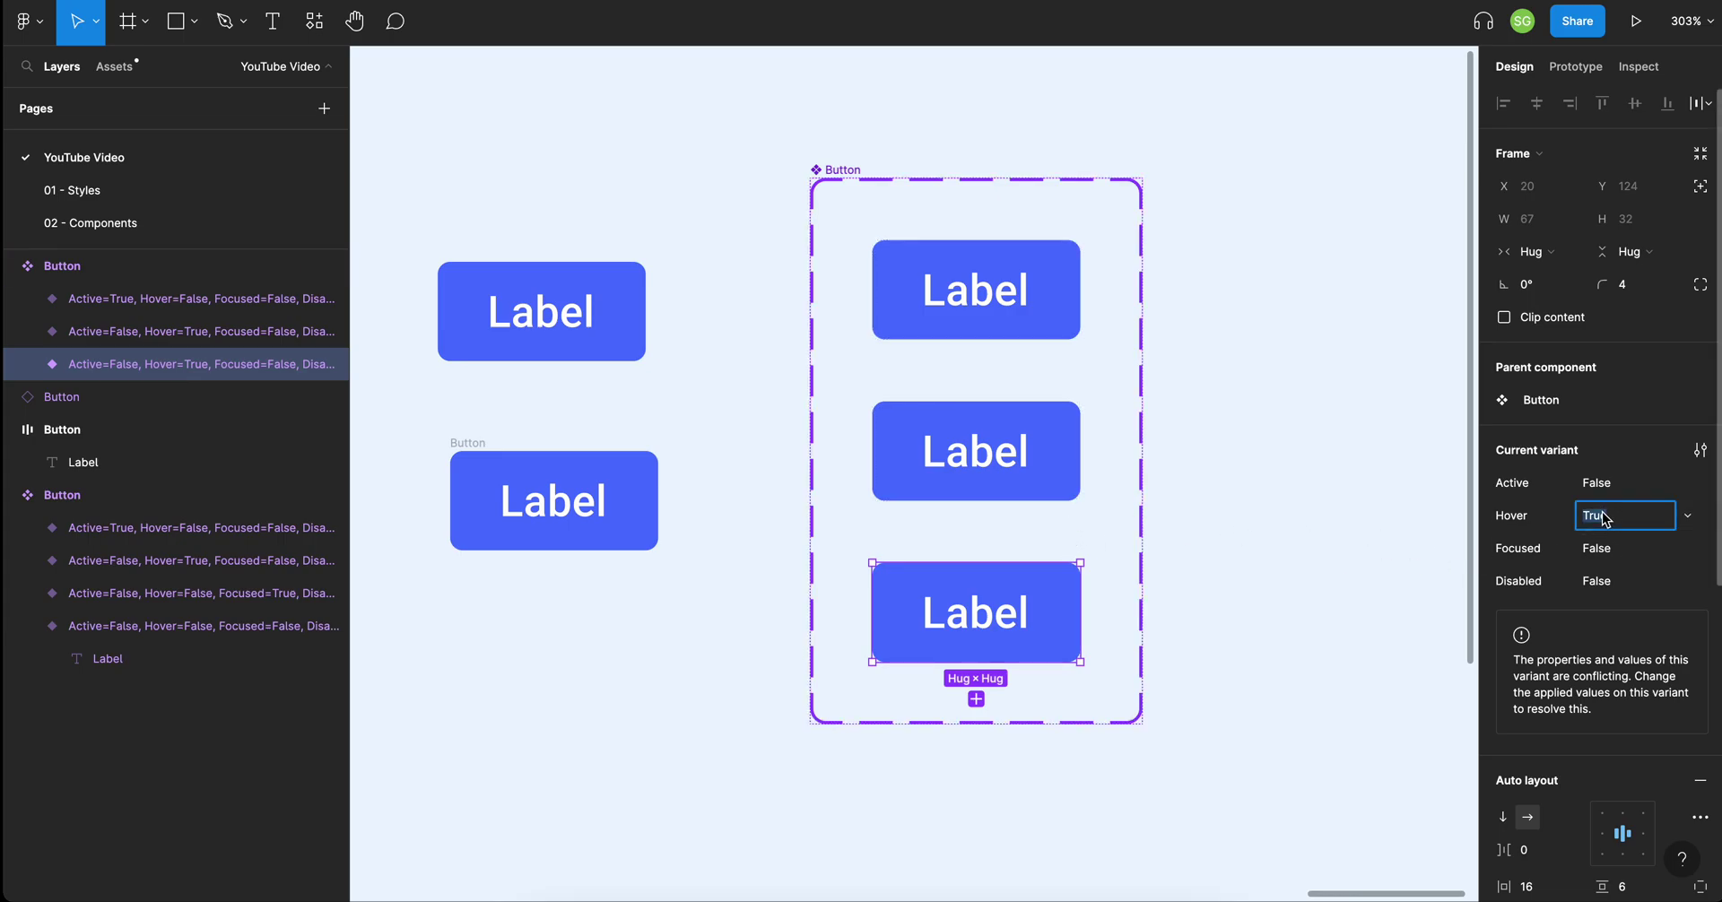
{"action": "type", "text": "False"}
{"action": "left_click", "coordinate": [1602, 548]}
{"action": "type", "text": "True"}
{"action": "key", "text": "Return"}
{"action": "left_click", "coordinate": [1265, 553]}
Duplicate the Focused=True variant and set the copy's Disabled value to True and Focused value to False.
{"action": "left_click", "coordinate": [1061, 607]}
{"action": "key", "text": "ctrl+d"}
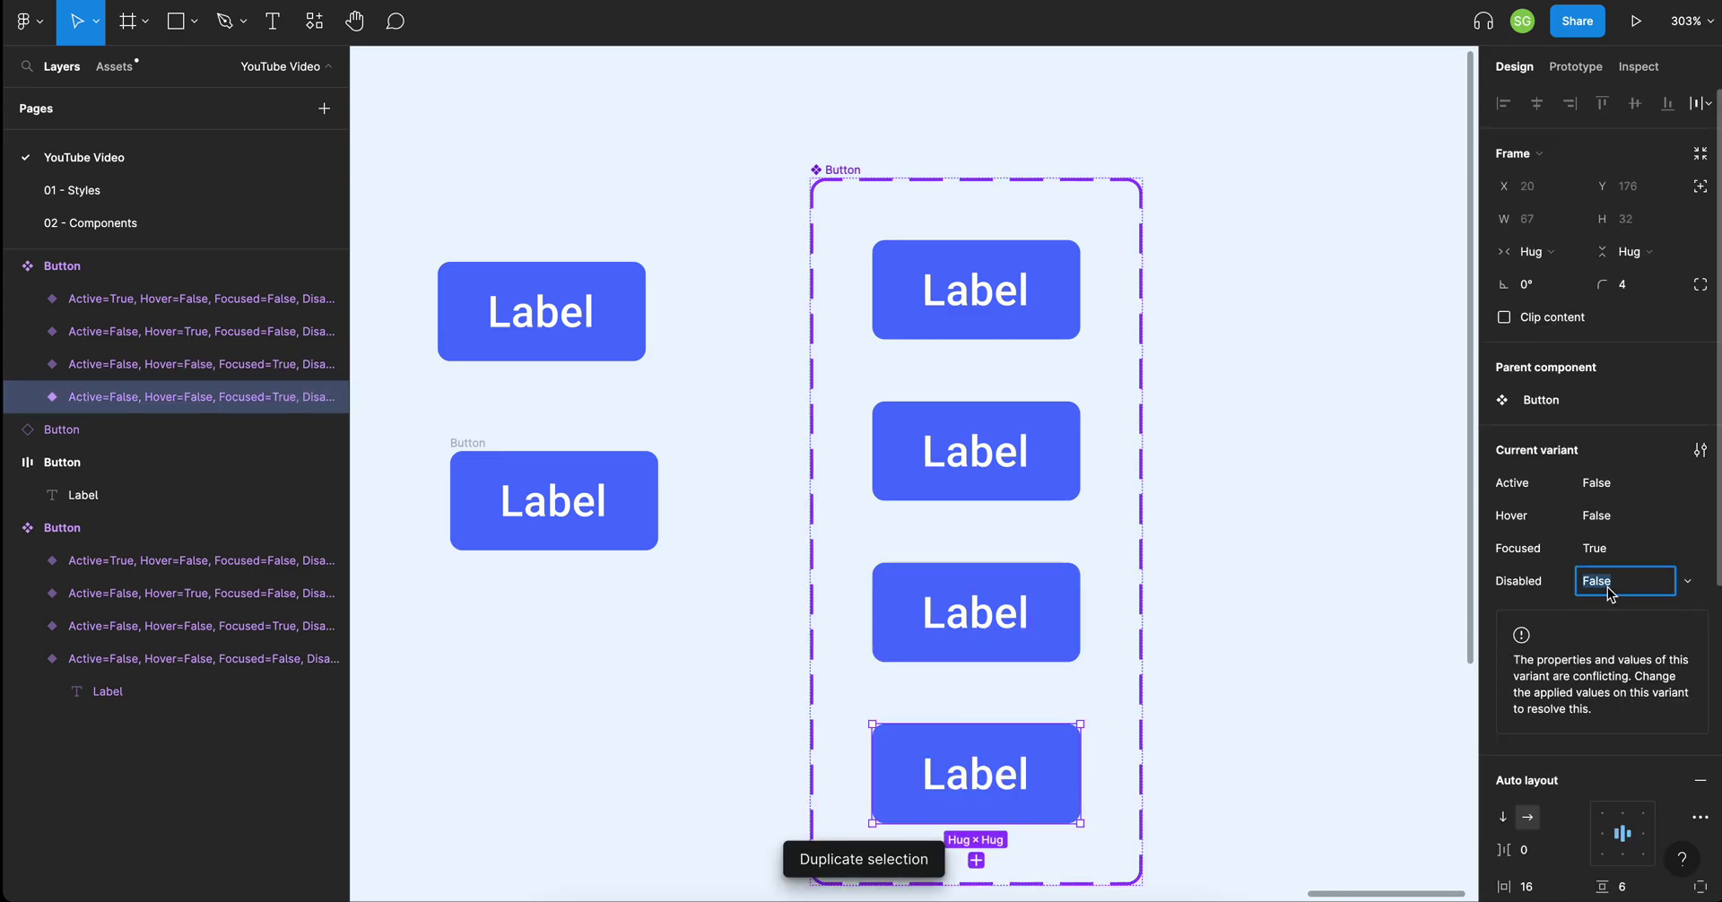
{"action": "type", "text": "True"}
{"action": "key", "text": "Return"}
{"action": "left_click", "coordinate": [1605, 556]}
{"action": "type", "text": "False"}
{"action": "key", "text": "Return"}
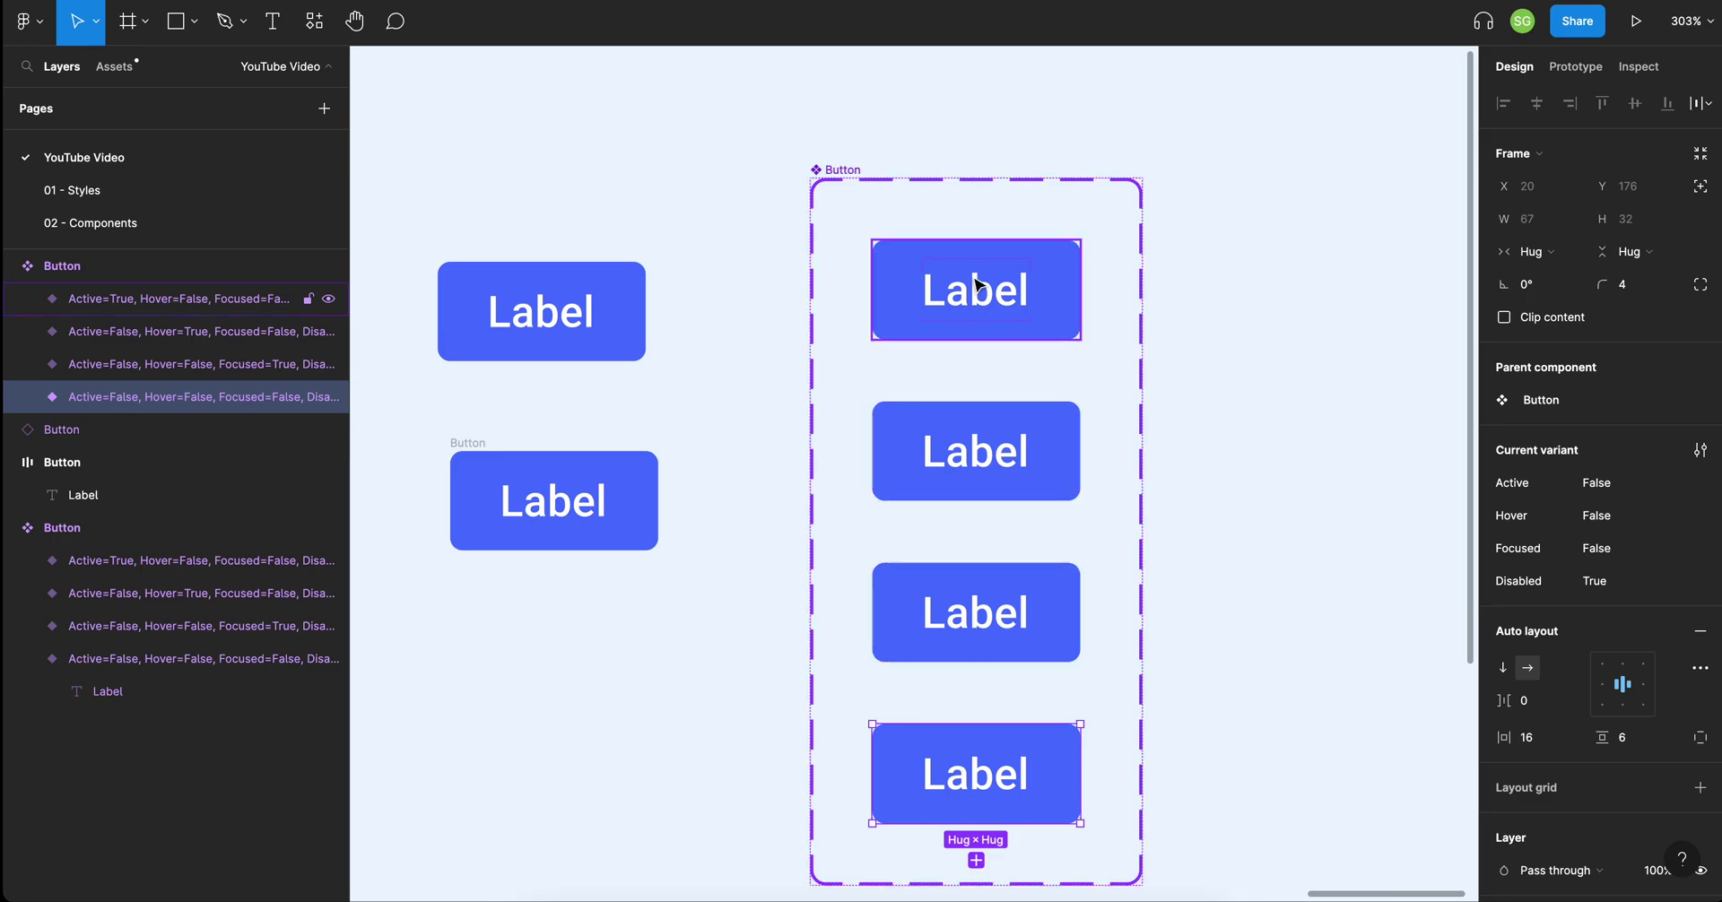
{"action": "left_click", "coordinate": [1232, 458]}
Change the Hover=True variant's fill to the F2/Primary color style one shade lighter than F2/Primary/500.
{"action": "left_click", "coordinate": [1052, 465]}
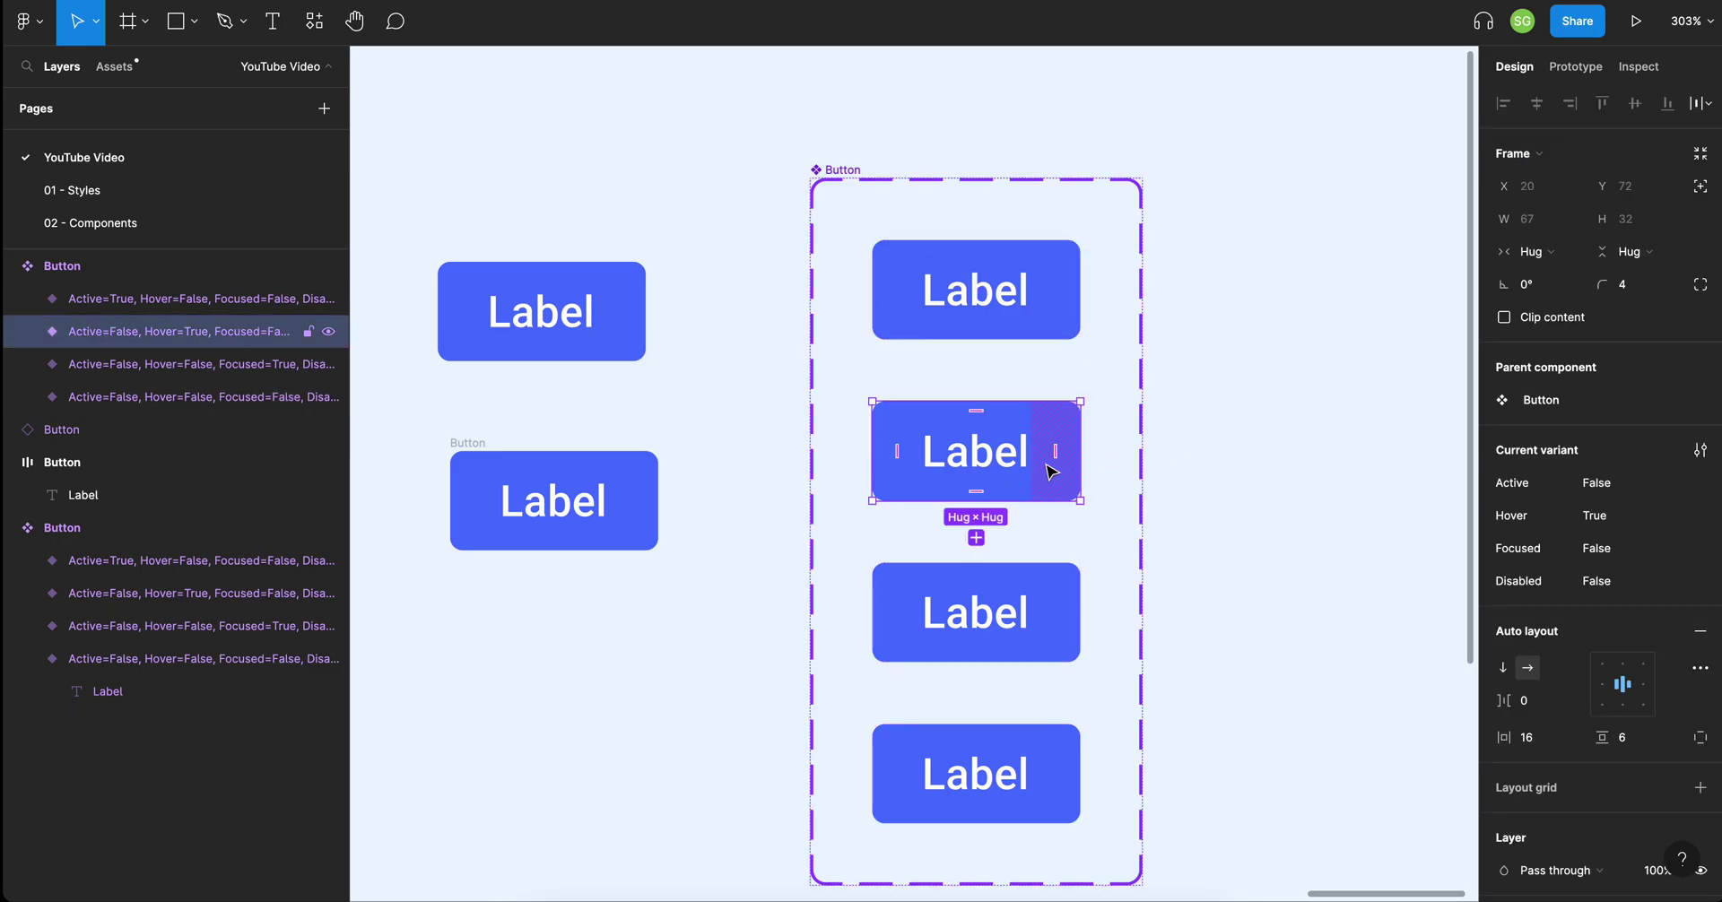
{"action": "scroll", "coordinate": [1619, 633], "scroll_direction": "down", "scroll_amount": 3}
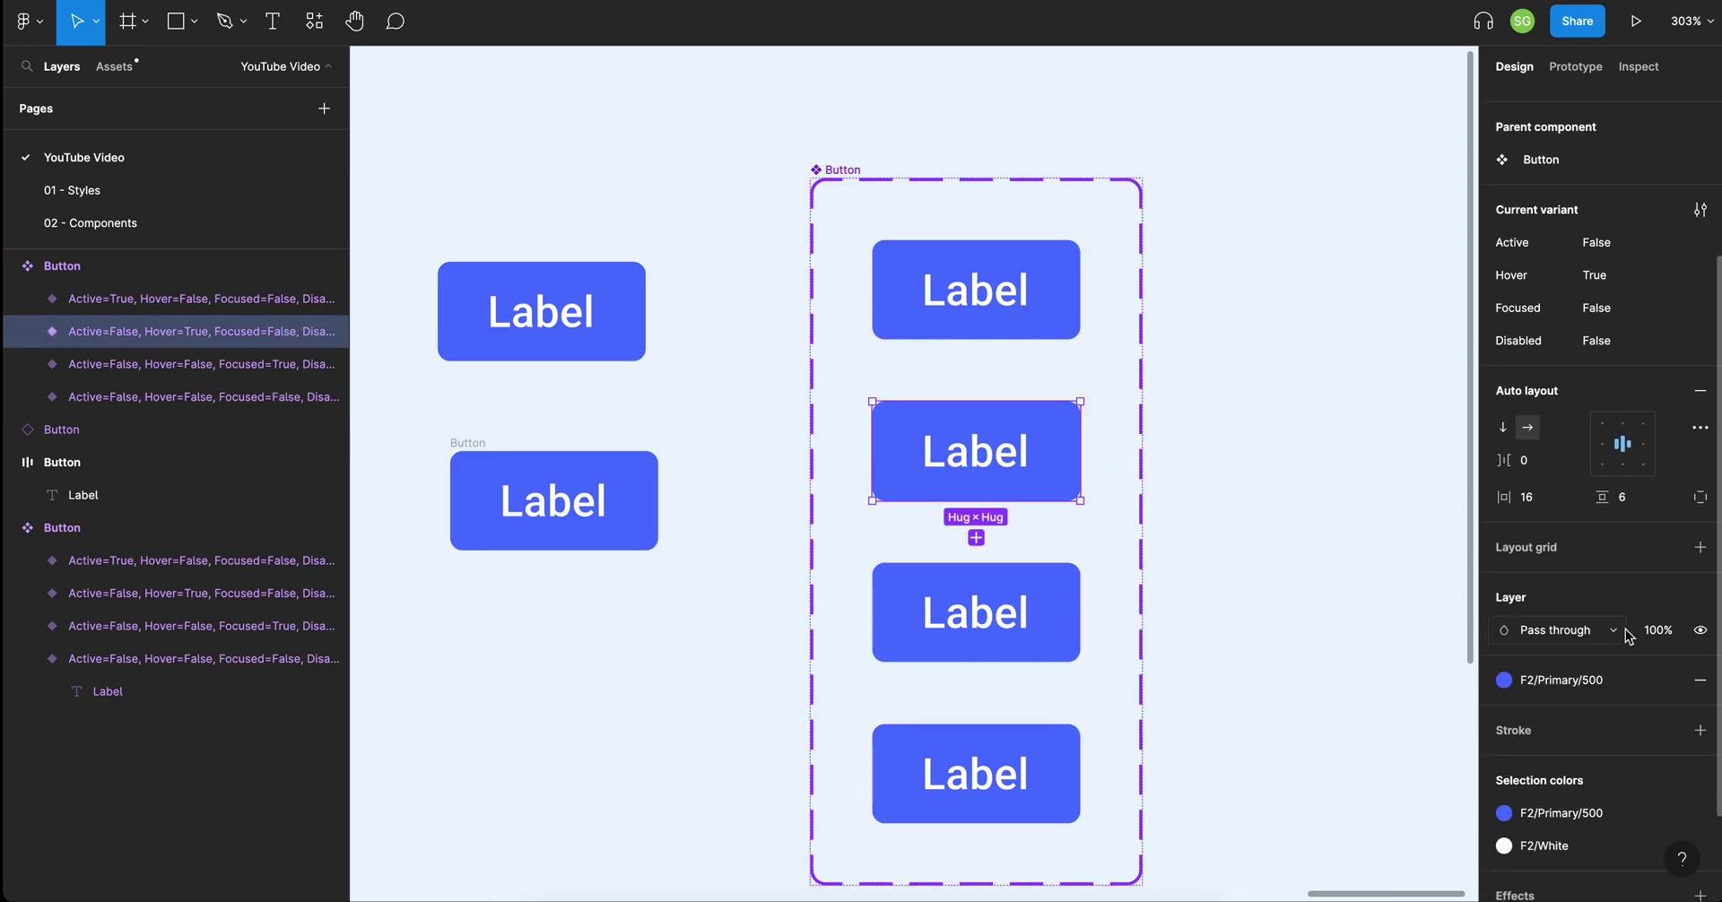
{"action": "left_click", "coordinate": [1595, 571]}
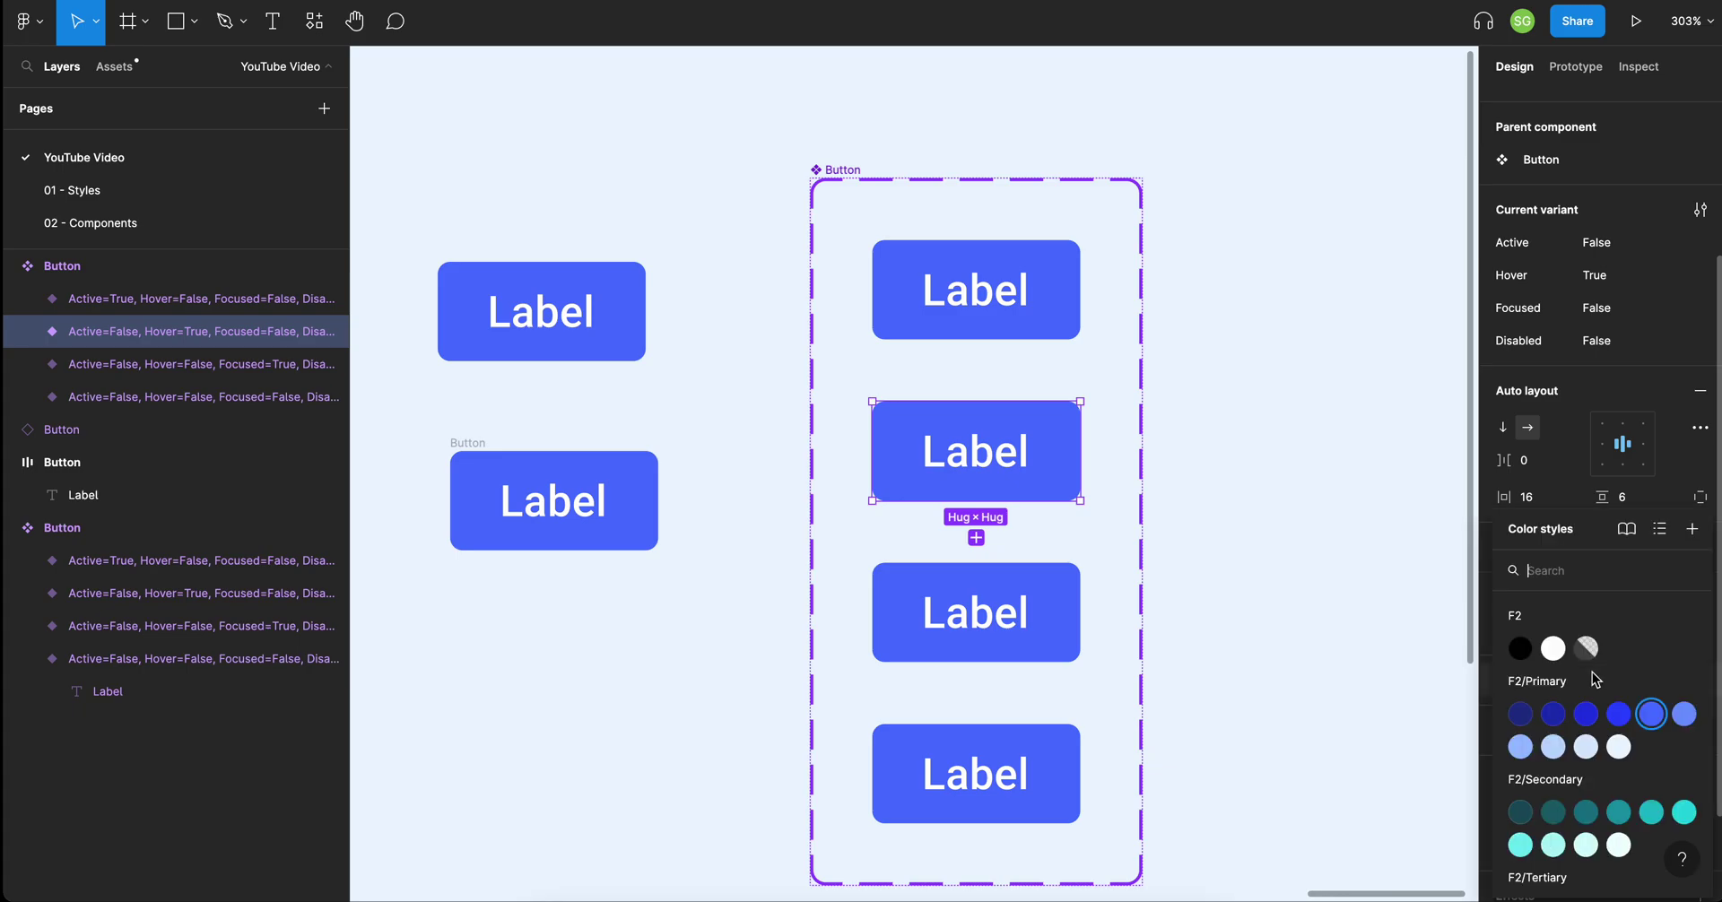
{"action": "left_click", "coordinate": [1685, 714]}
Change the Focused=True variant's fill to the F2/Primary/600 color style.
{"action": "left_click", "coordinate": [1018, 641]}
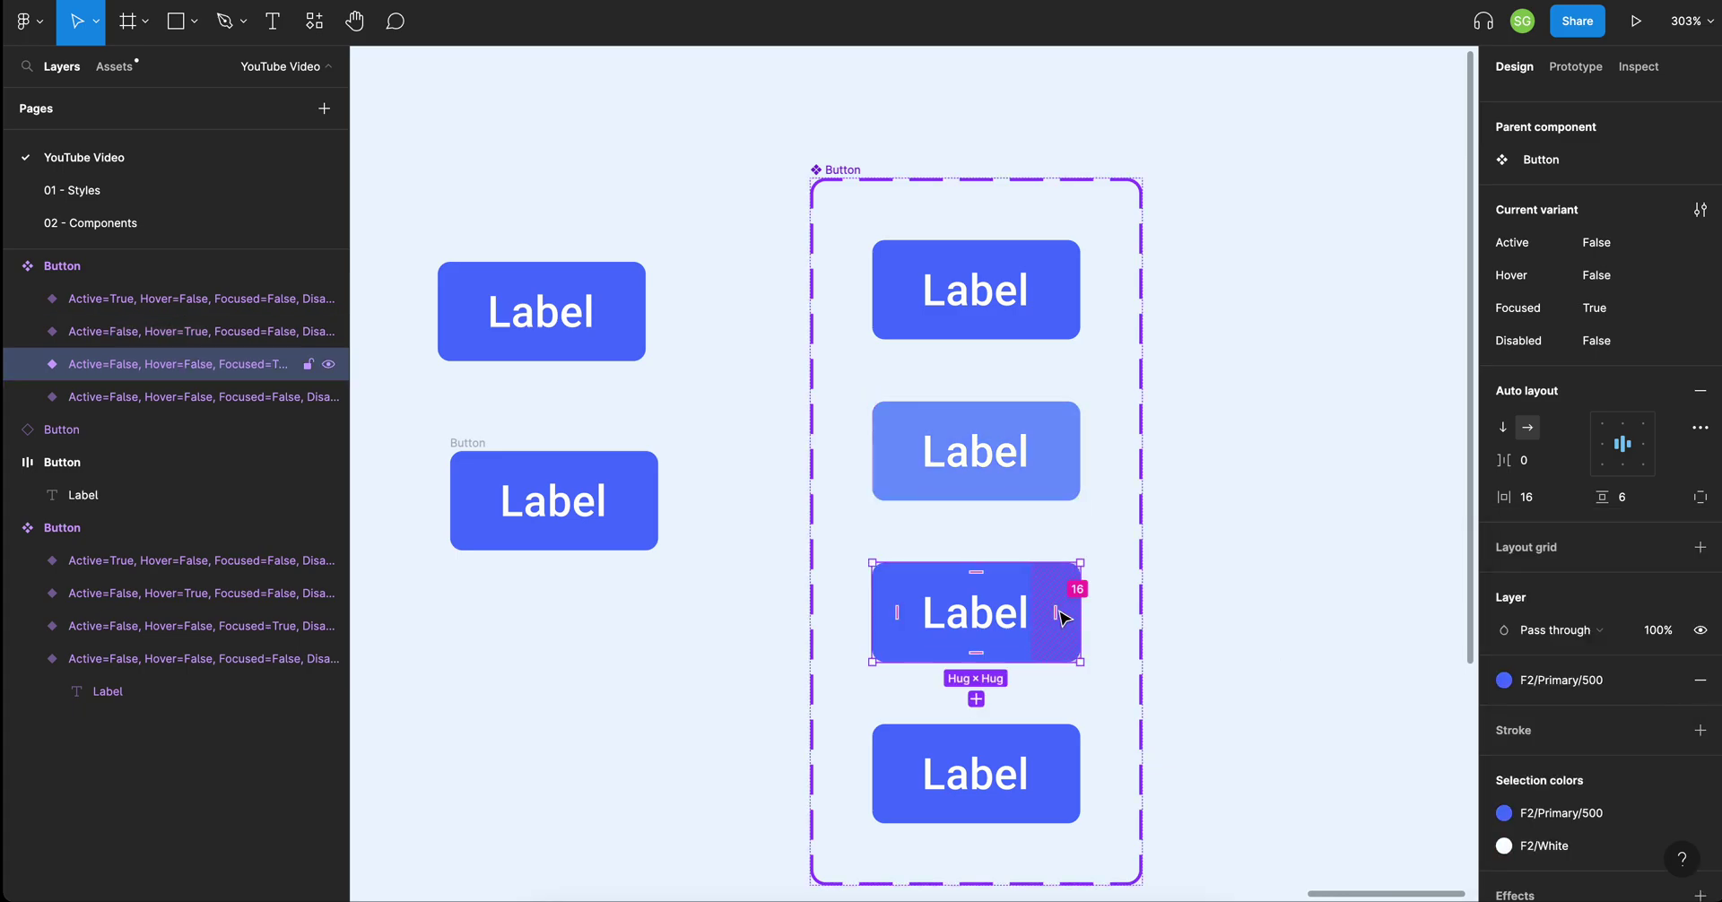
{"action": "left_click", "coordinate": [1261, 561]}
{"action": "left_click", "coordinate": [1065, 598]}
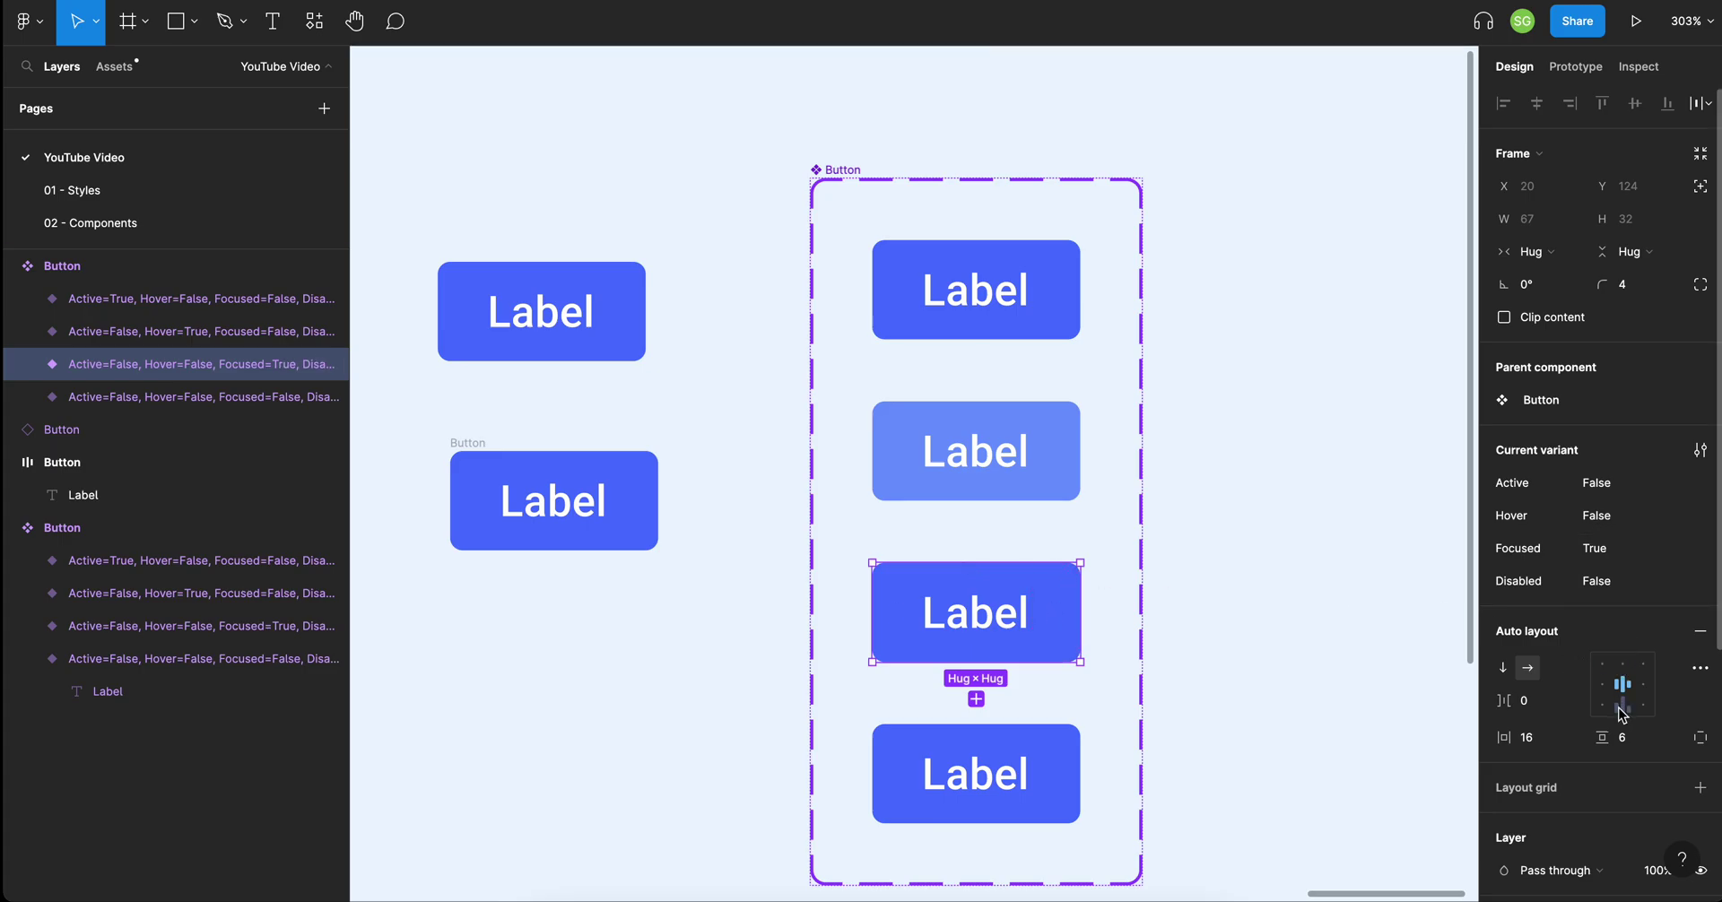
{"action": "scroll", "coordinate": [1615, 673], "scroll_direction": "down", "scroll_amount": 5}
{"action": "left_click", "coordinate": [1605, 622]}
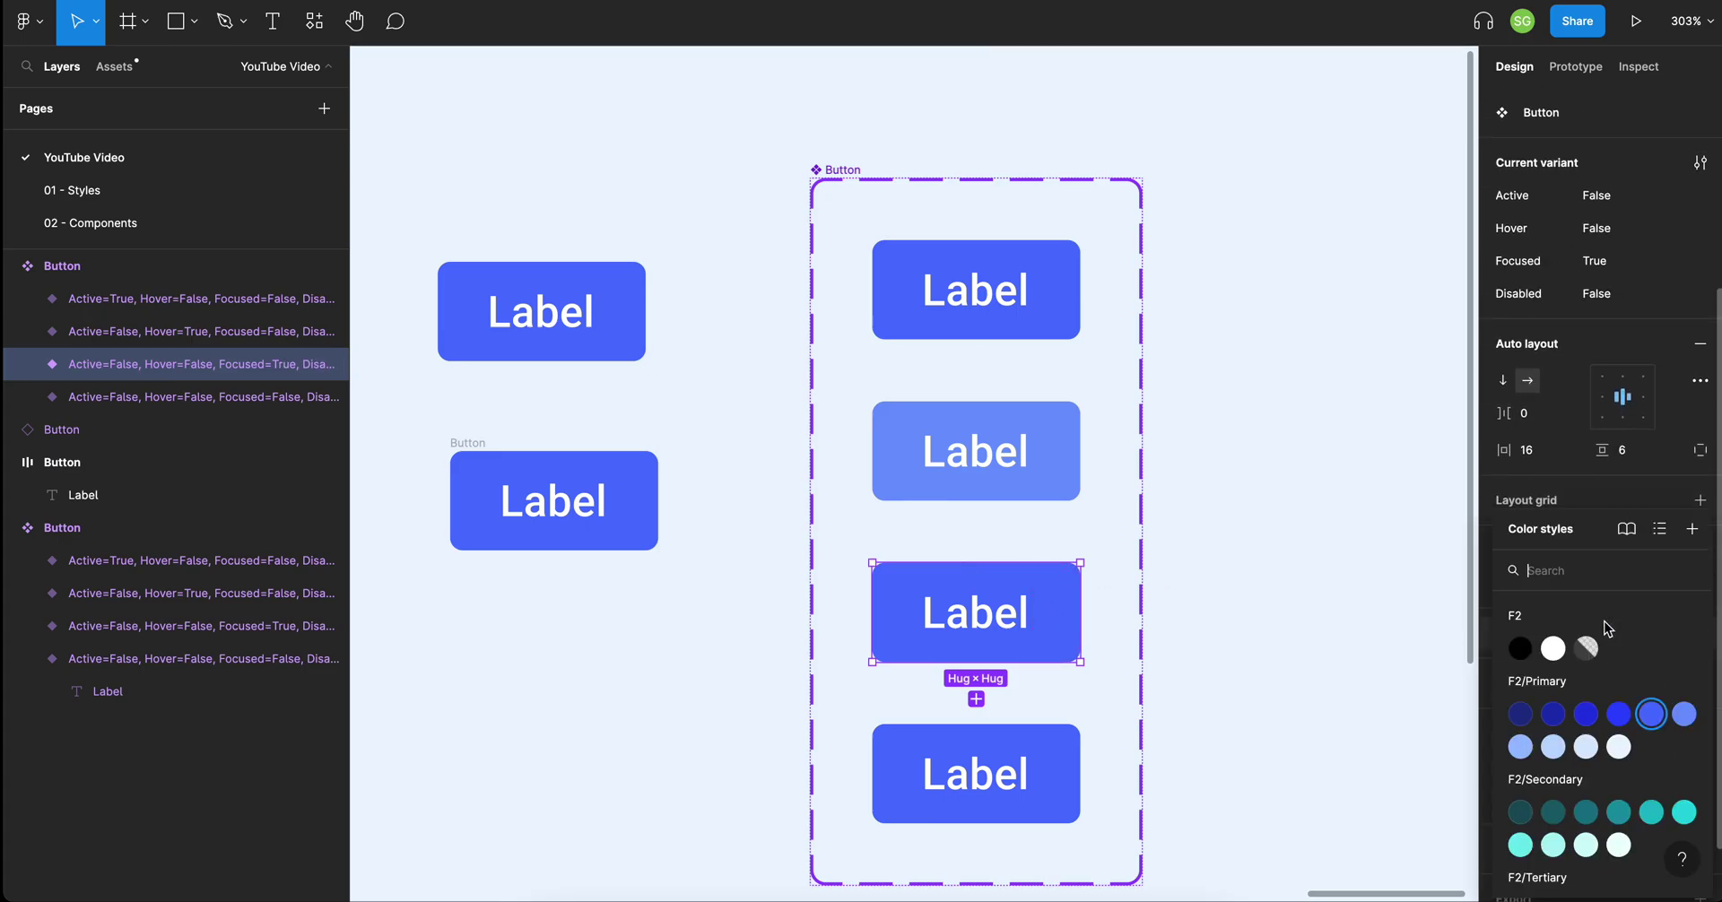
{"action": "left_click", "coordinate": [1618, 718]}
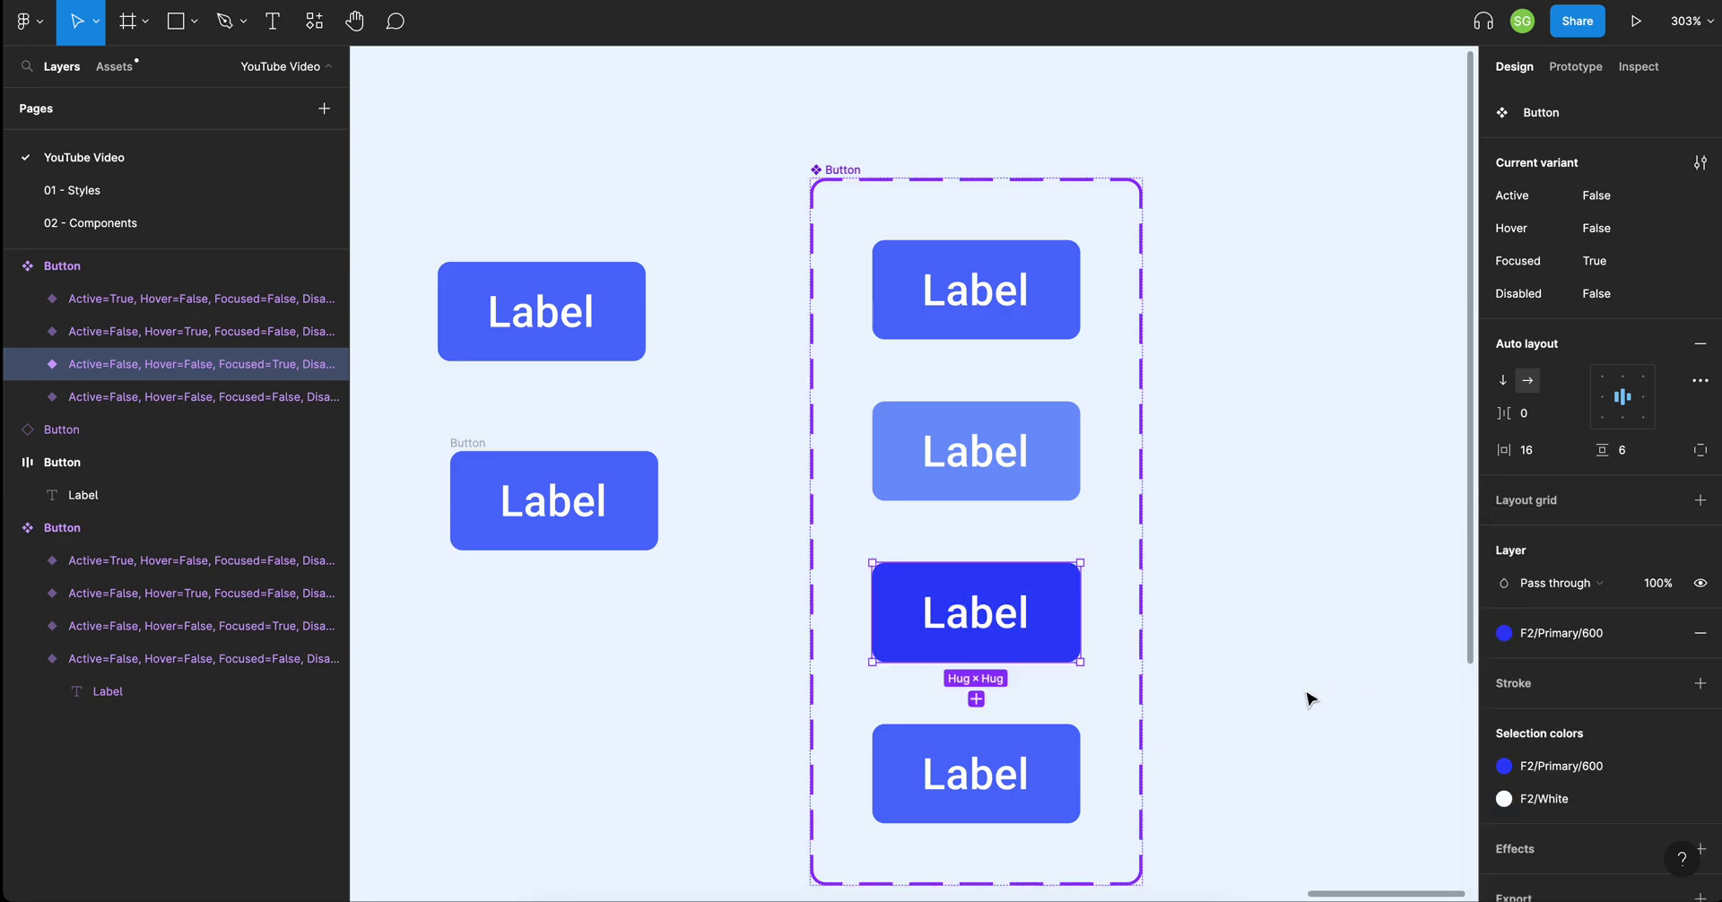
Change the Disabled=True variant's fill to the F2/Gray/300 color style.
{"action": "scroll", "coordinate": [1316, 698], "scroll_direction": "down", "scroll_amount": 3}
{"action": "left_click", "coordinate": [1007, 640]}
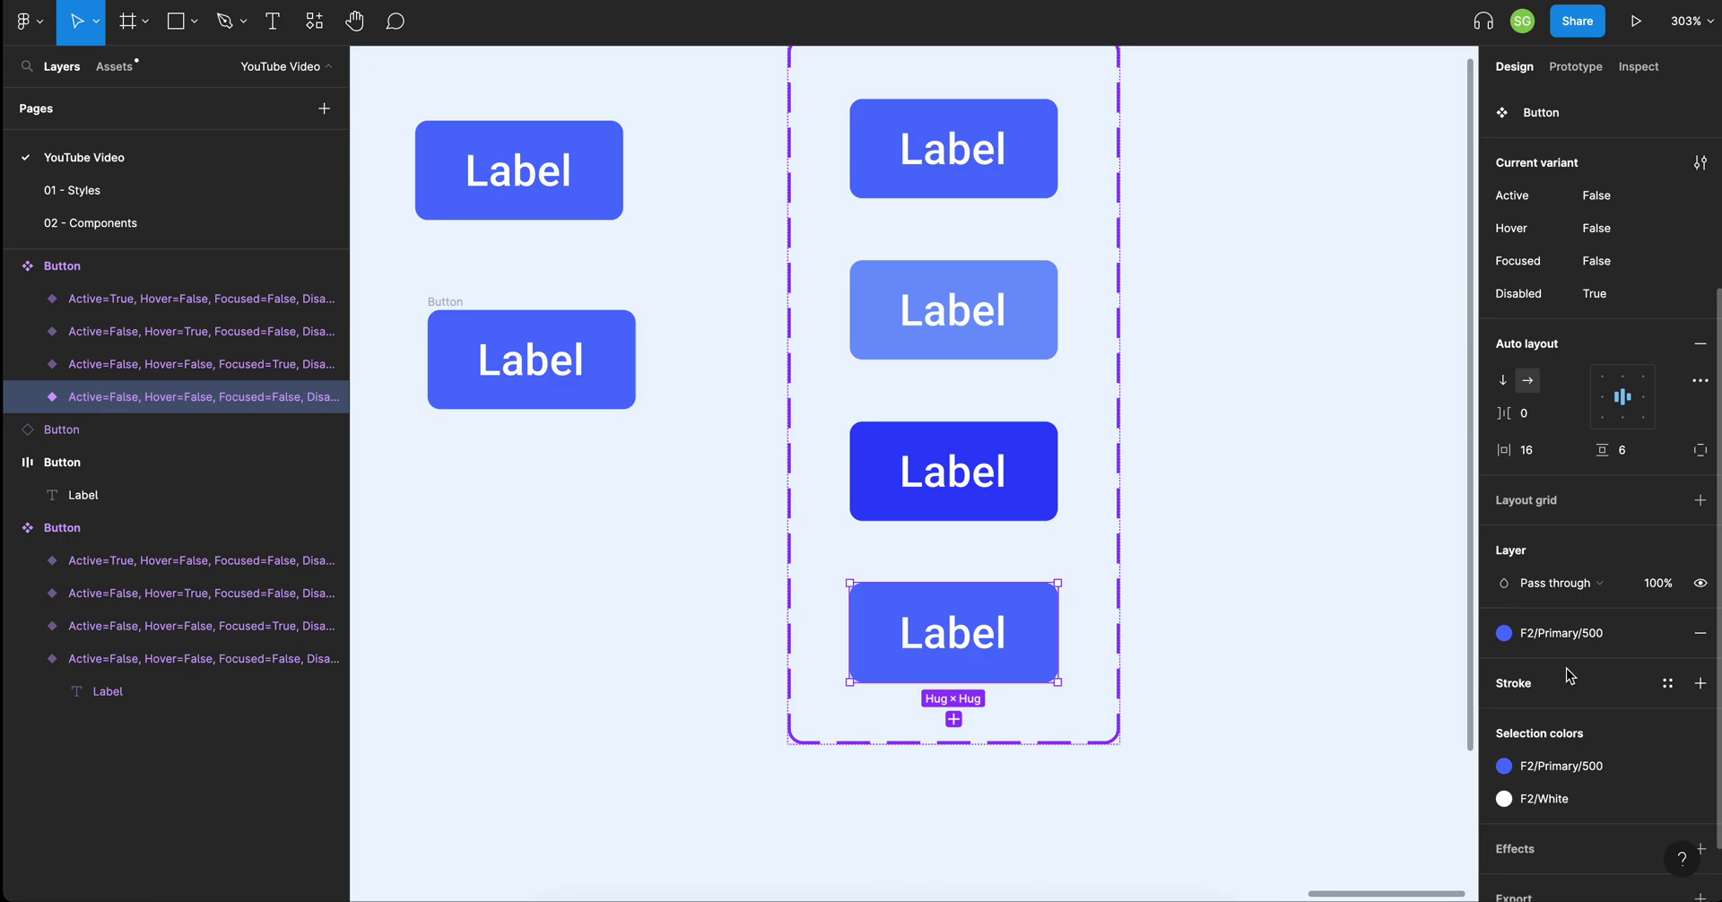
{"action": "left_click", "coordinate": [1568, 635]}
{"action": "scroll", "coordinate": [1587, 681], "scroll_direction": "down", "scroll_amount": 5}
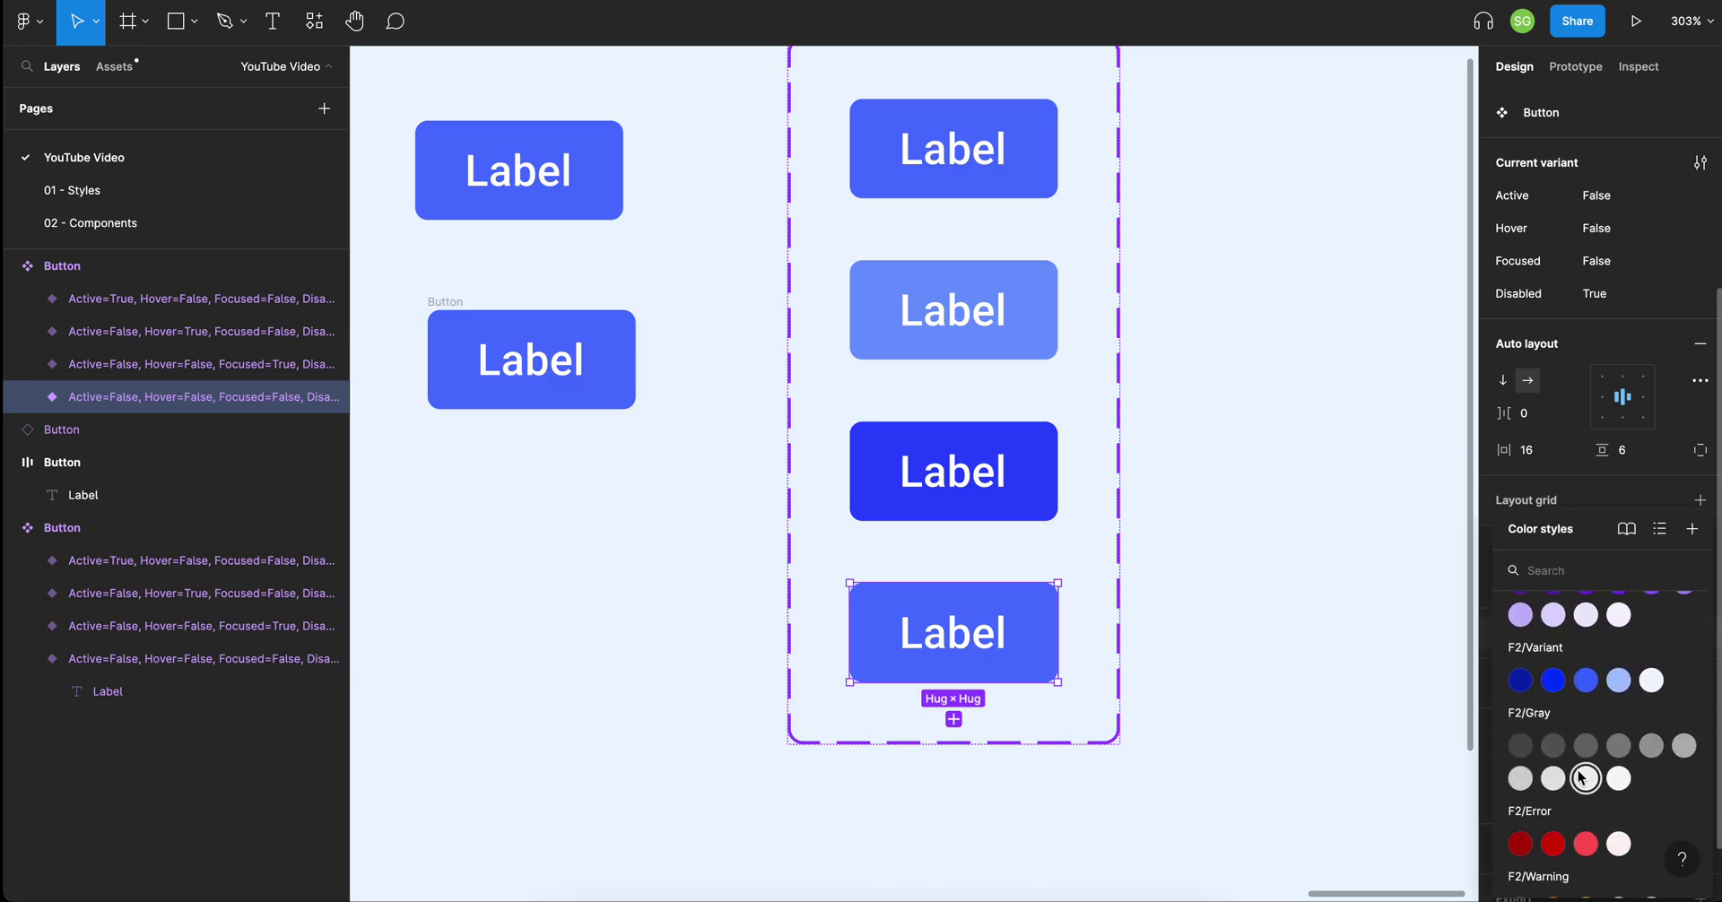
{"action": "left_click", "coordinate": [1522, 779]}
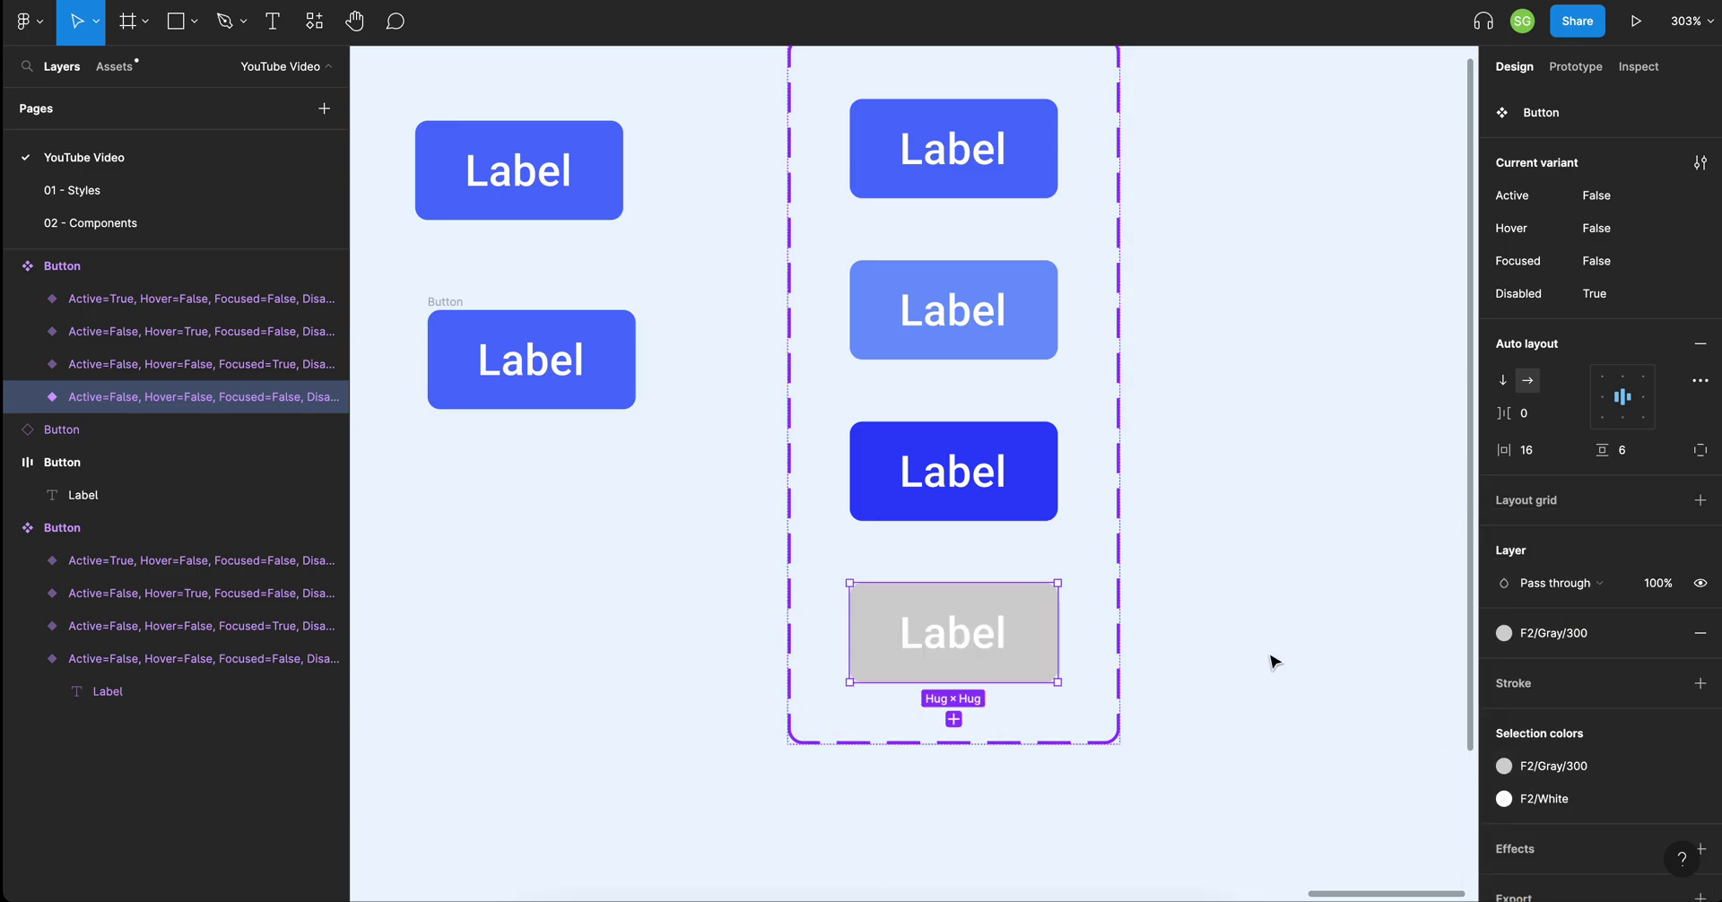
{"action": "scroll", "coordinate": [1274, 662], "scroll_direction": "up", "scroll_amount": 2}
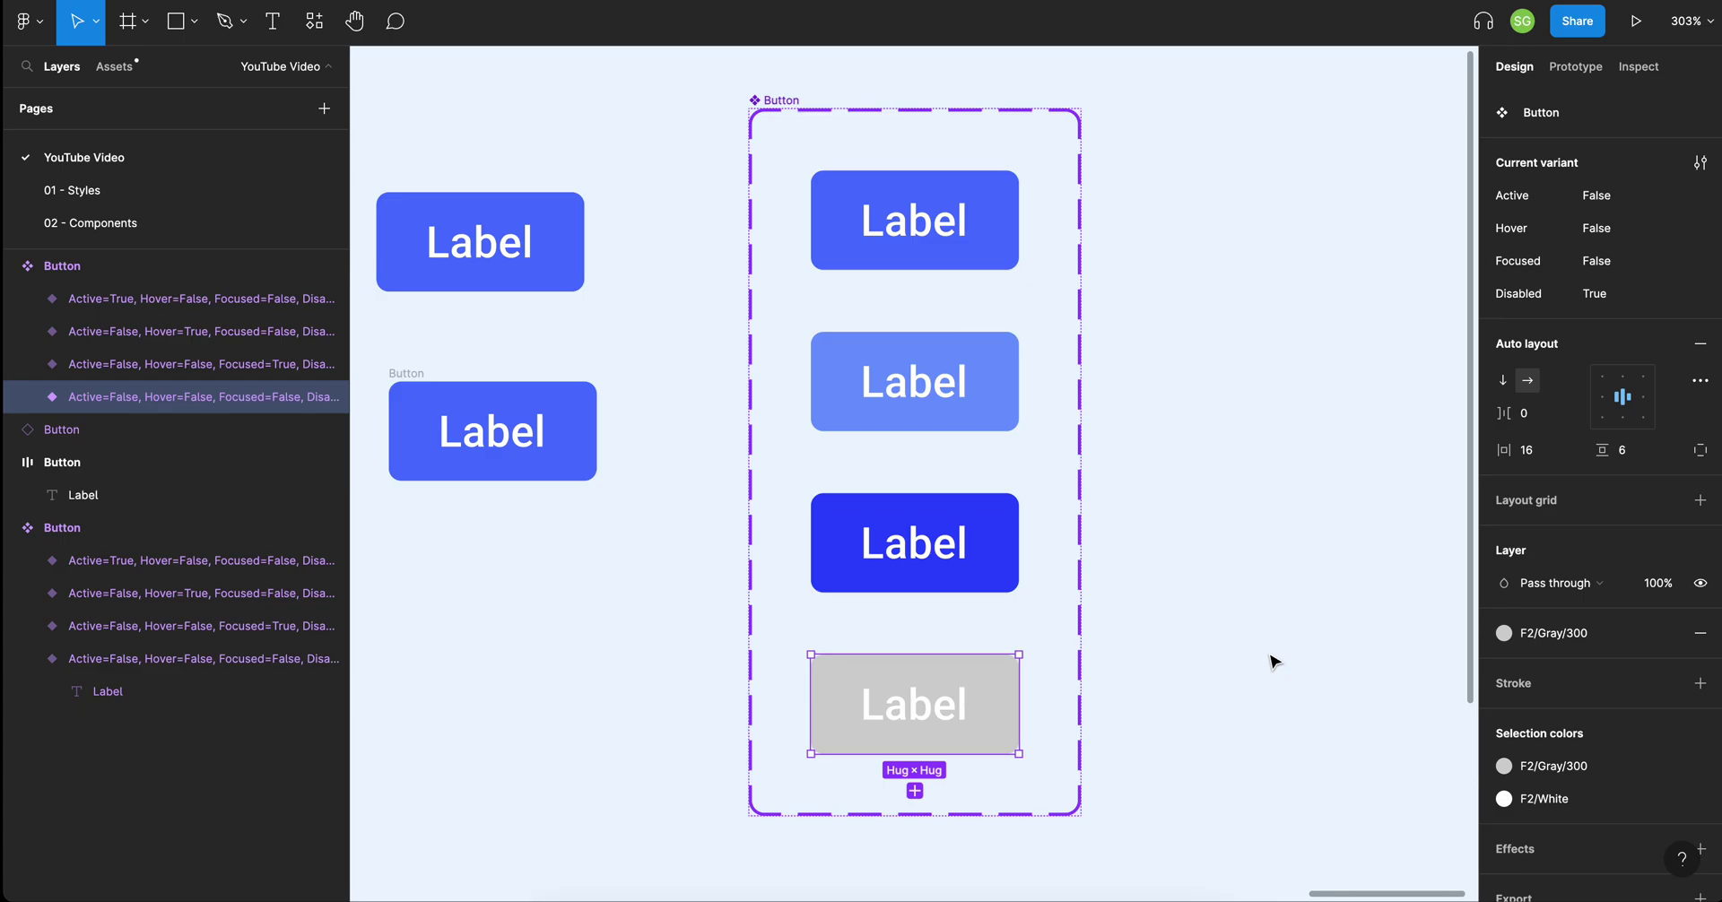
{"action": "left_click", "coordinate": [1172, 590]}
Select the matching Label text layers in all four variants of the new Button component set and expand every variant's layer.
{"action": "scroll", "coordinate": [1173, 590], "scroll_direction": "right", "scroll_amount": 4}
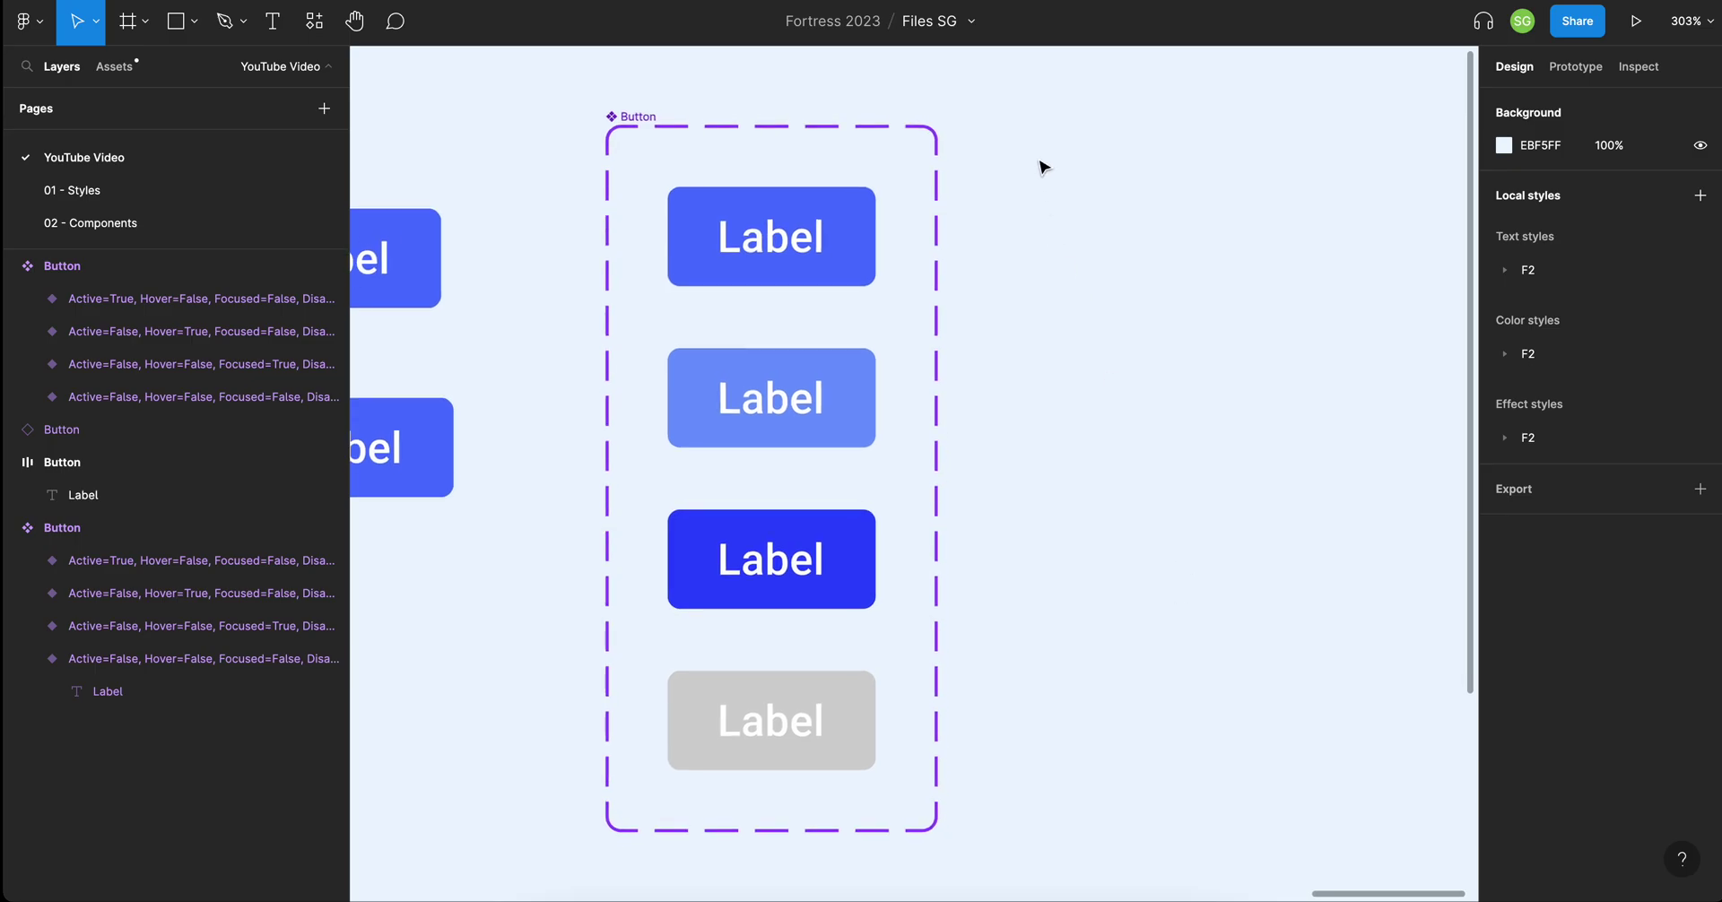
{"action": "double_click", "coordinate": [765, 250]}
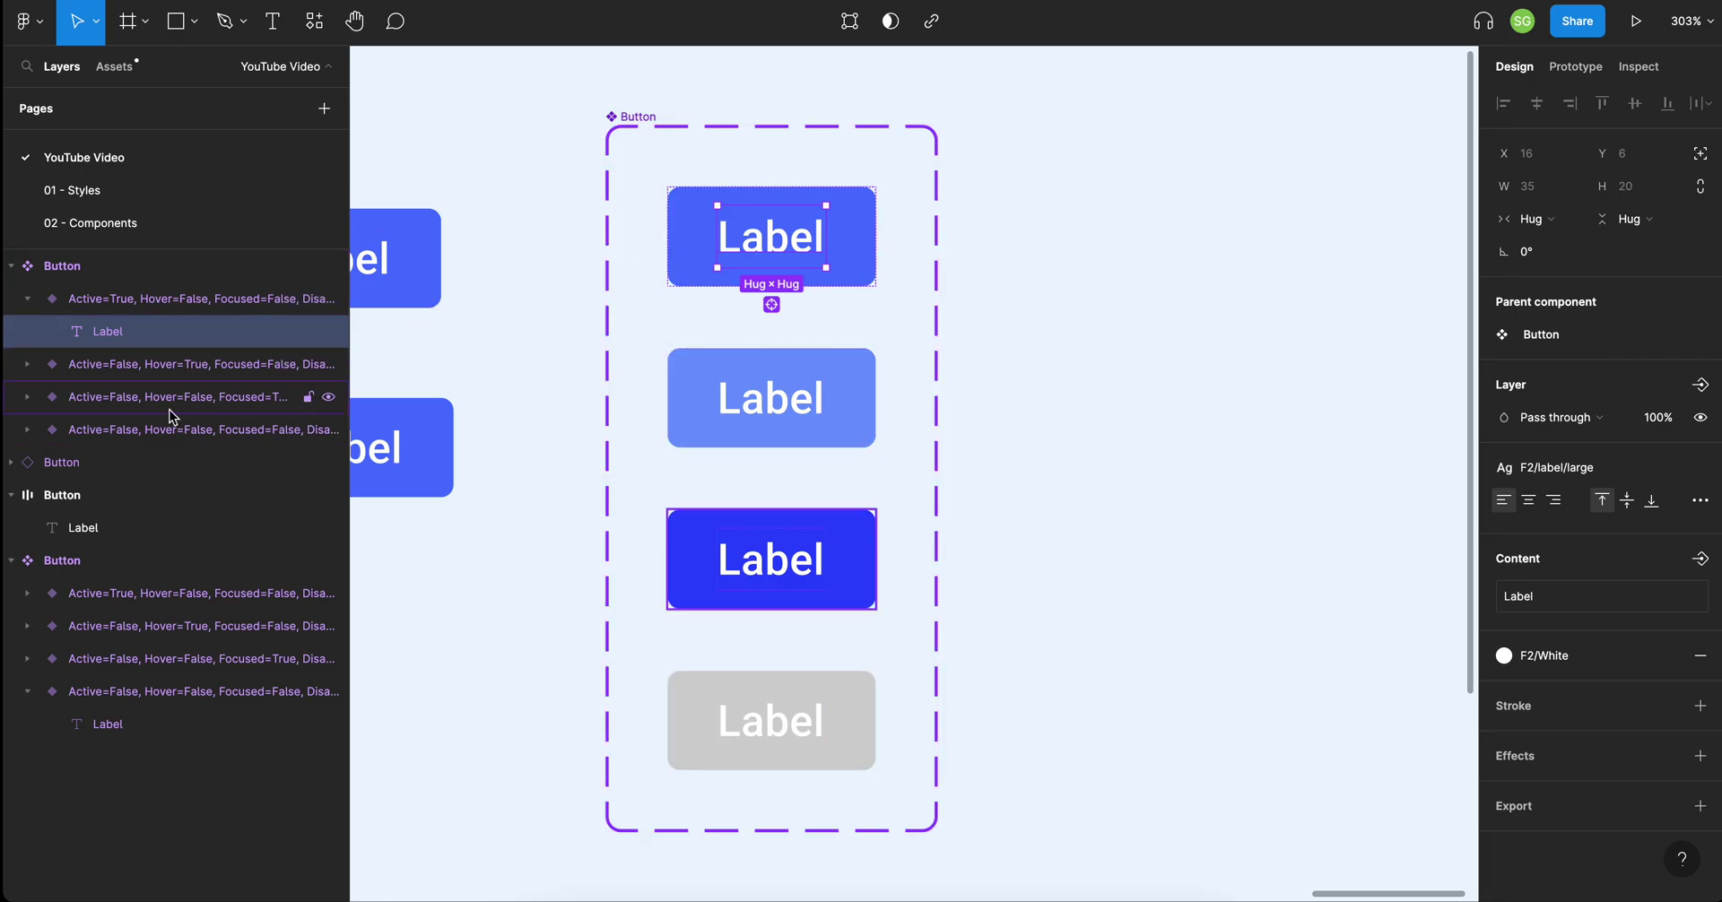
{"action": "scroll", "coordinate": [775, 312], "scroll_direction": "up", "scroll_amount": 5}
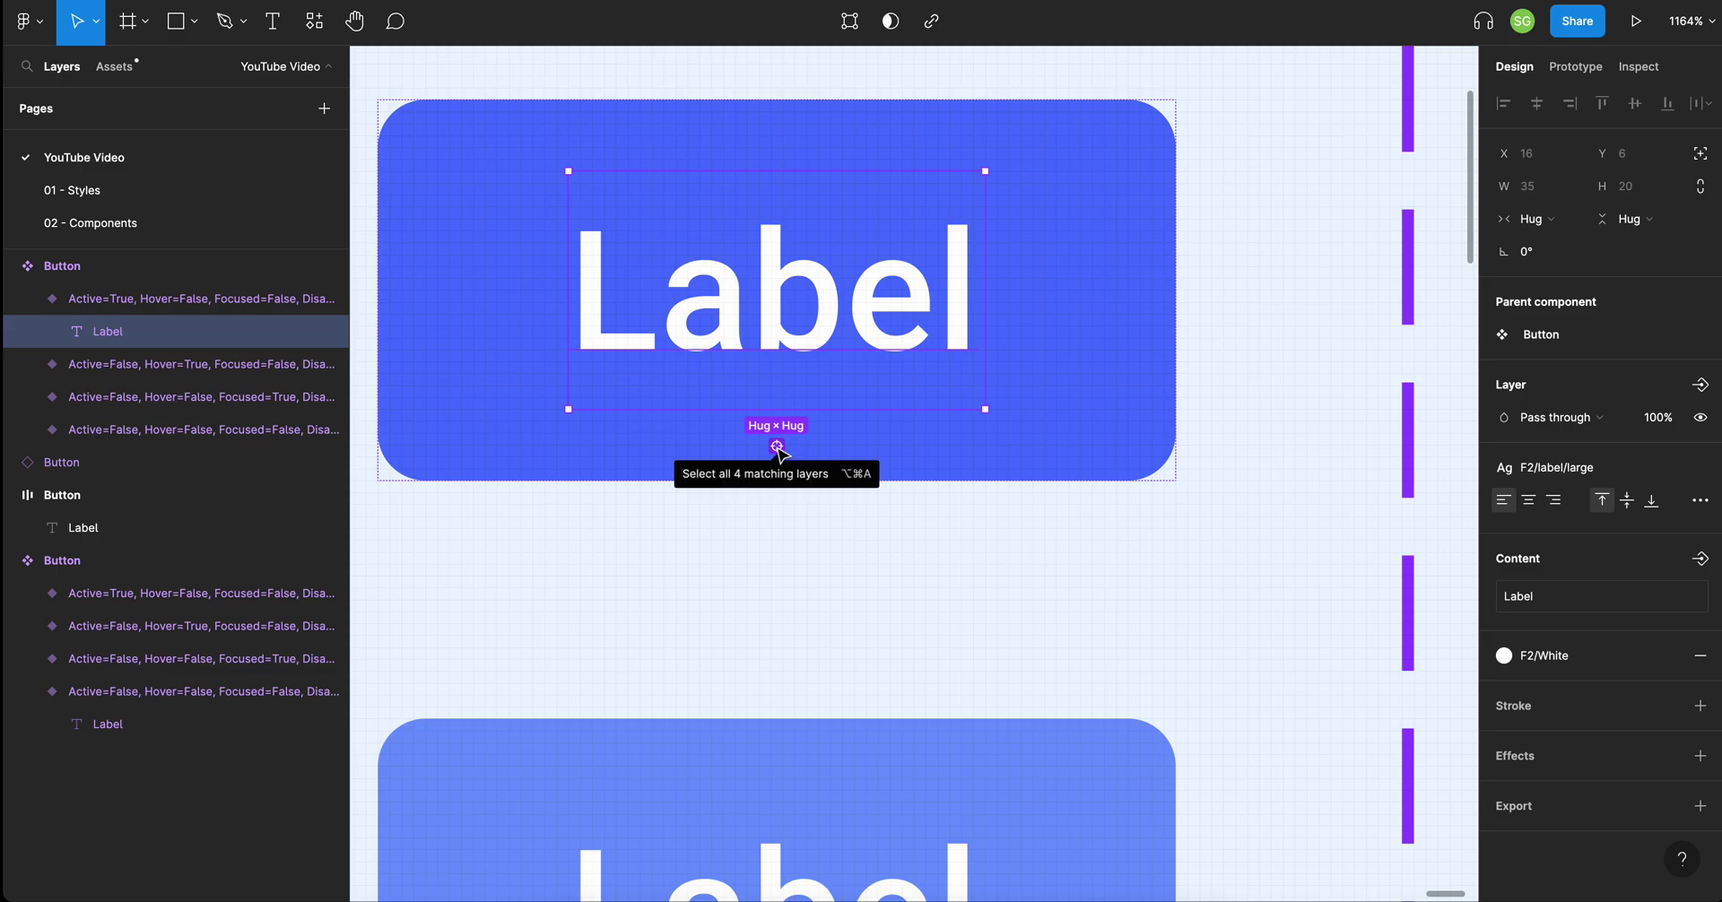
{"action": "scroll", "coordinate": [778, 450], "scroll_direction": "down", "scroll_amount": 5}
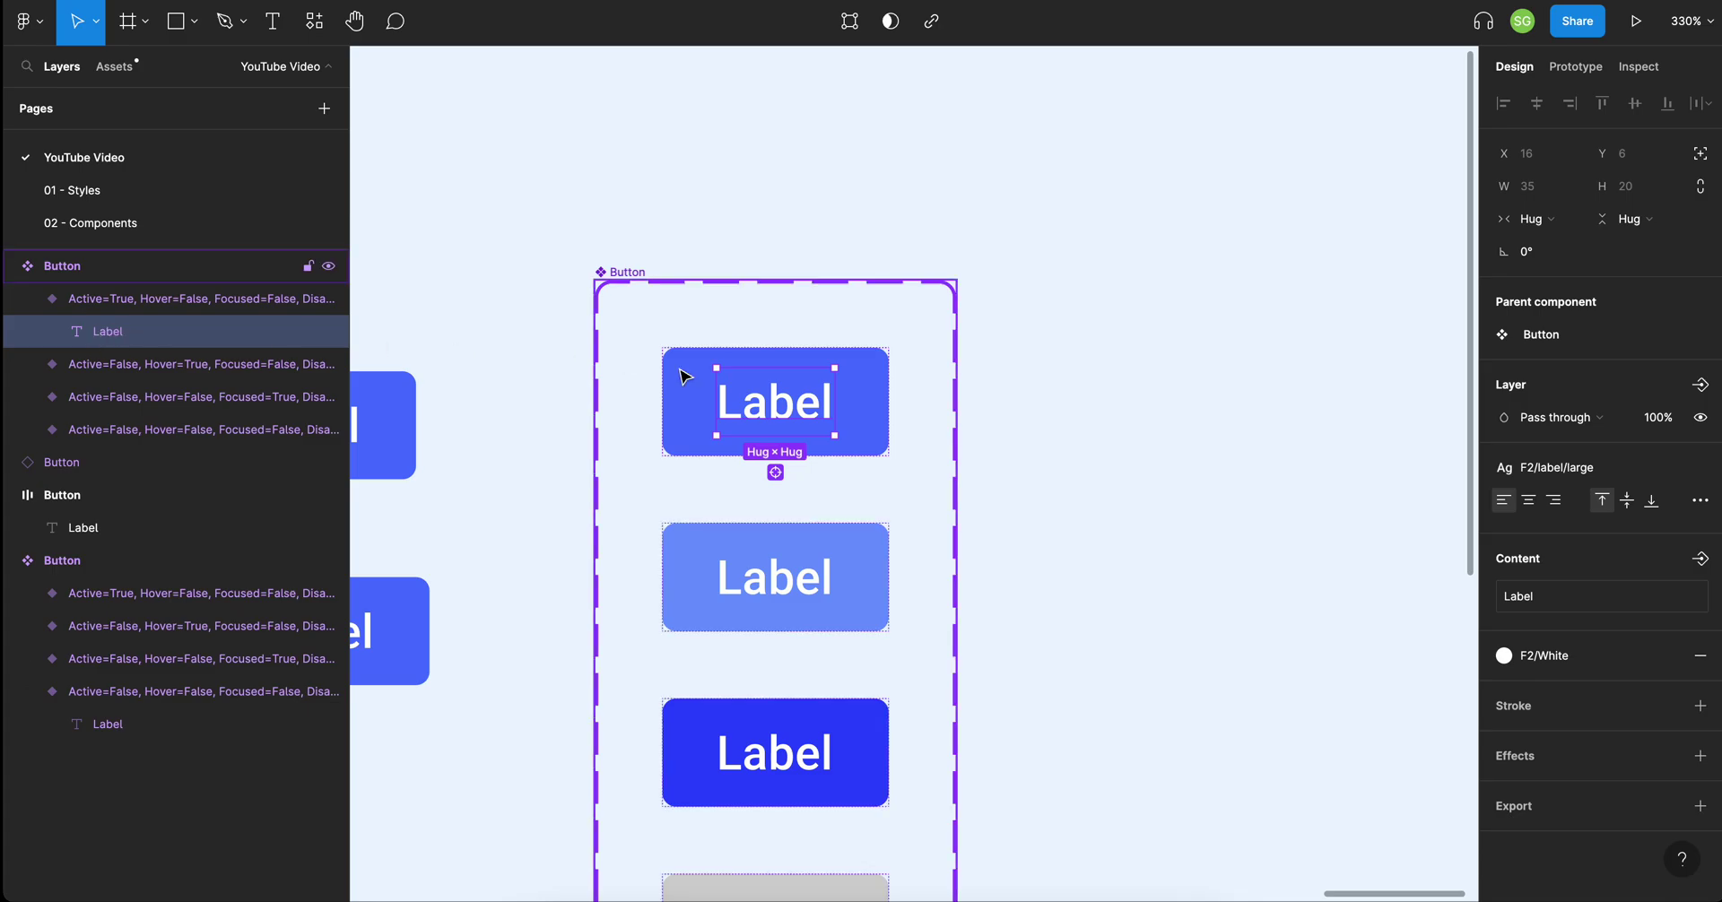
{"action": "scroll", "coordinate": [820, 437], "scroll_direction": "down", "scroll_amount": 2}
{"action": "scroll", "coordinate": [820, 437], "scroll_direction": "down", "scroll_amount": 3}
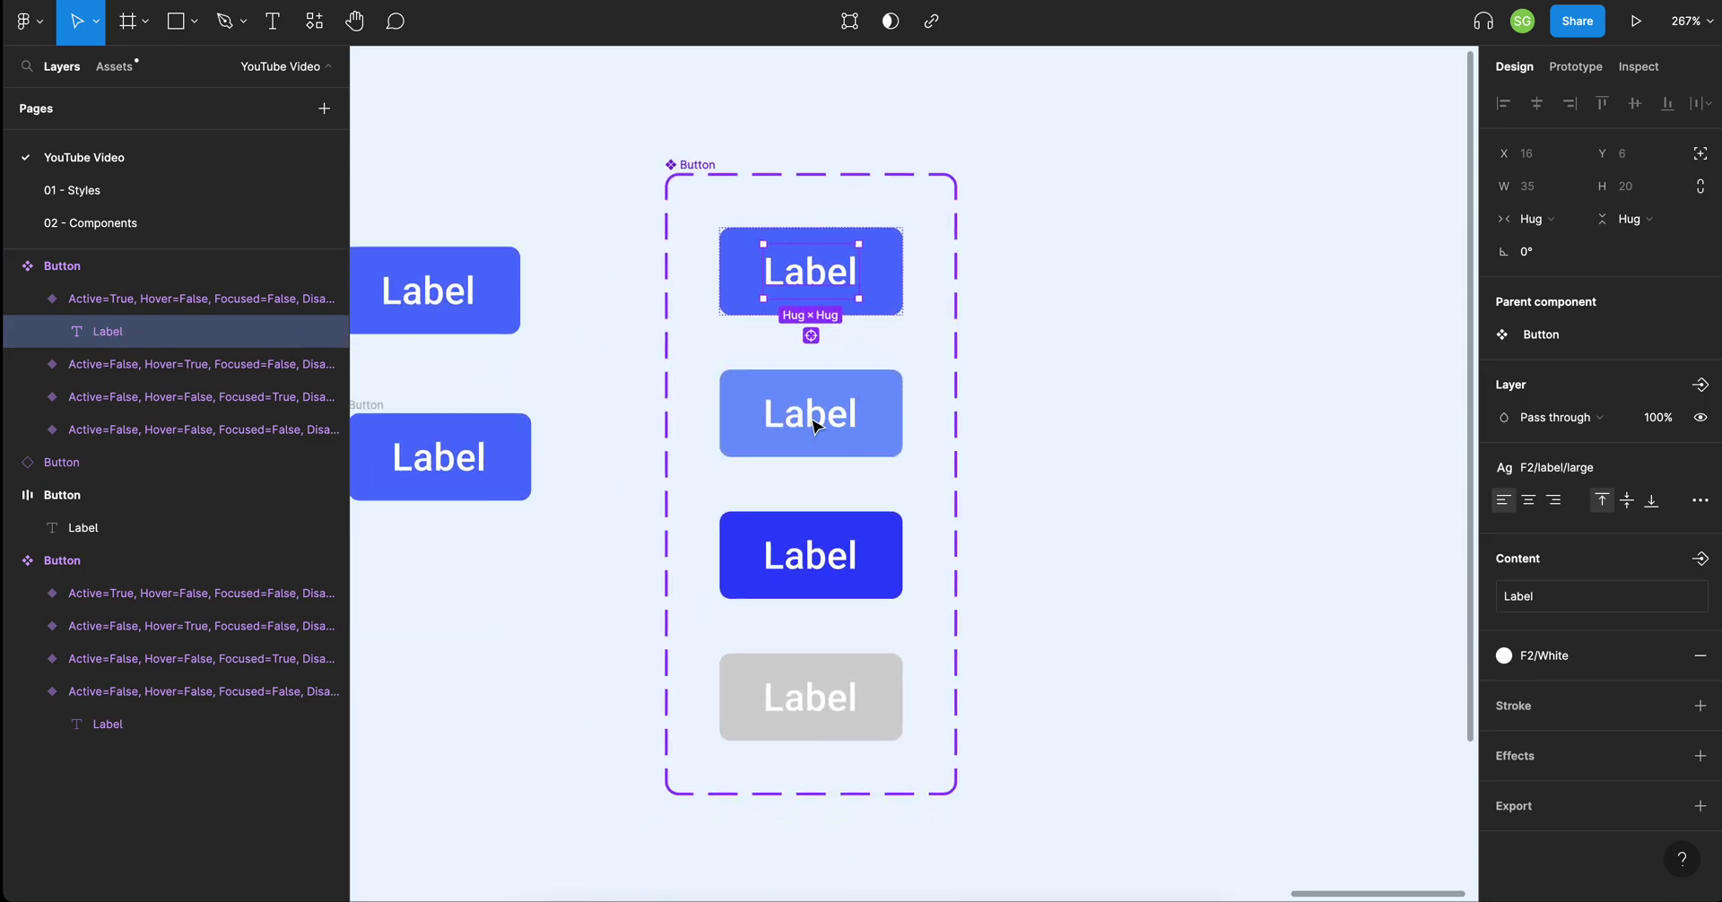
{"action": "left_click", "coordinate": [813, 338]}
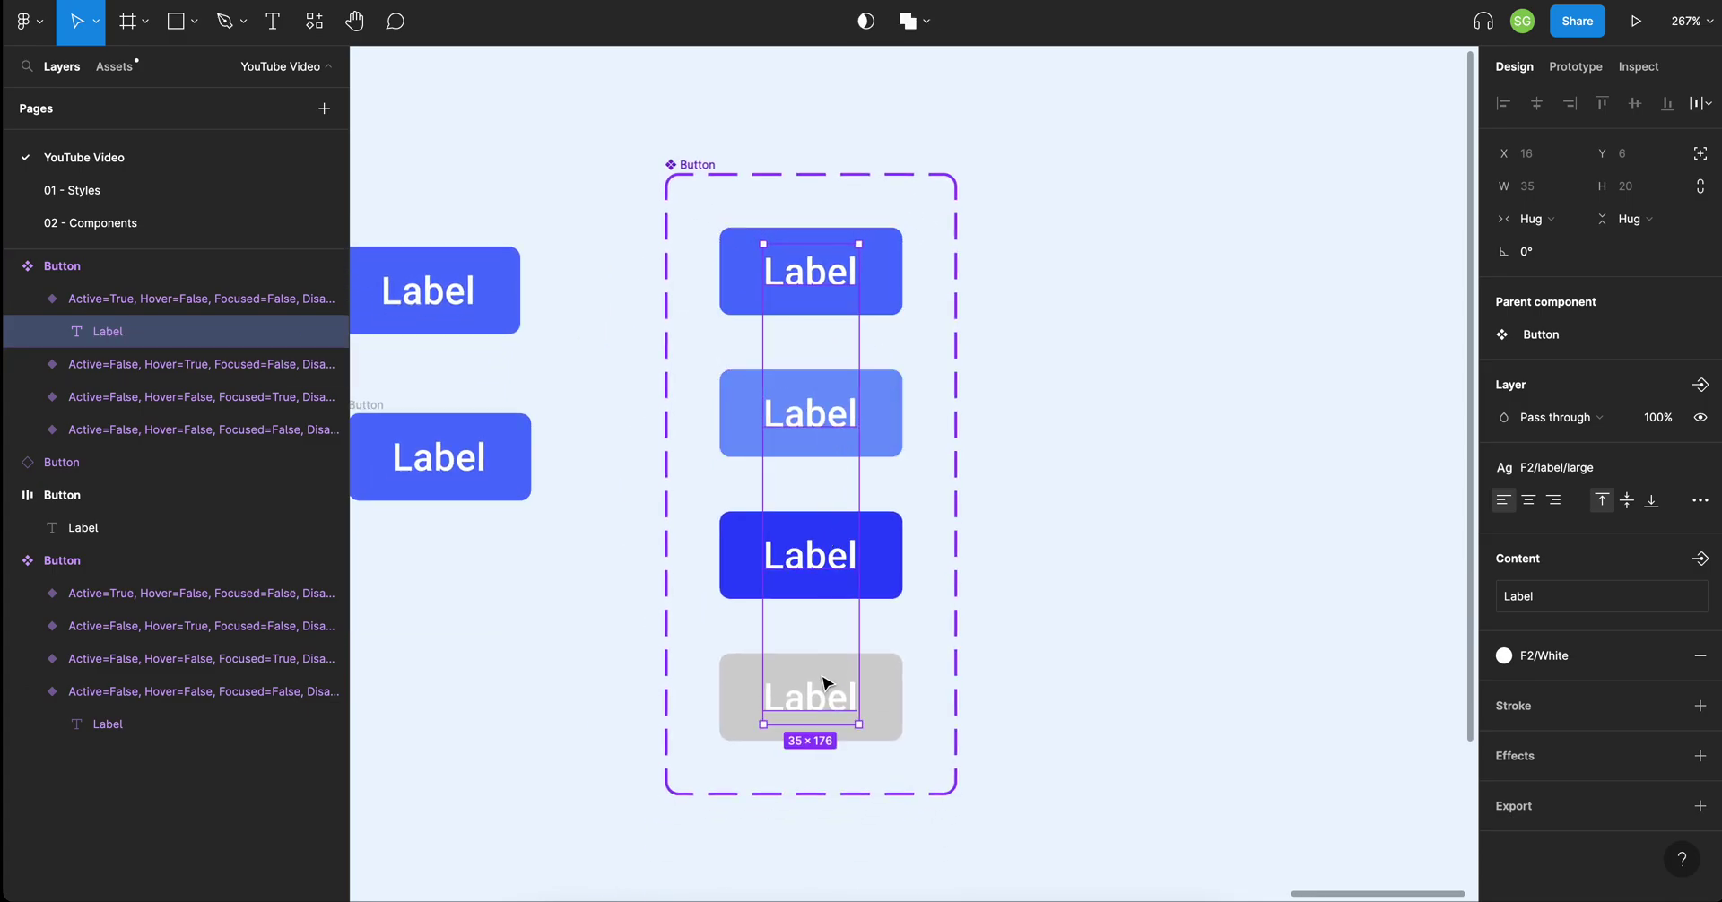
{"action": "left_click", "coordinate": [27, 364]}
{"action": "left_click", "coordinate": [27, 430]}
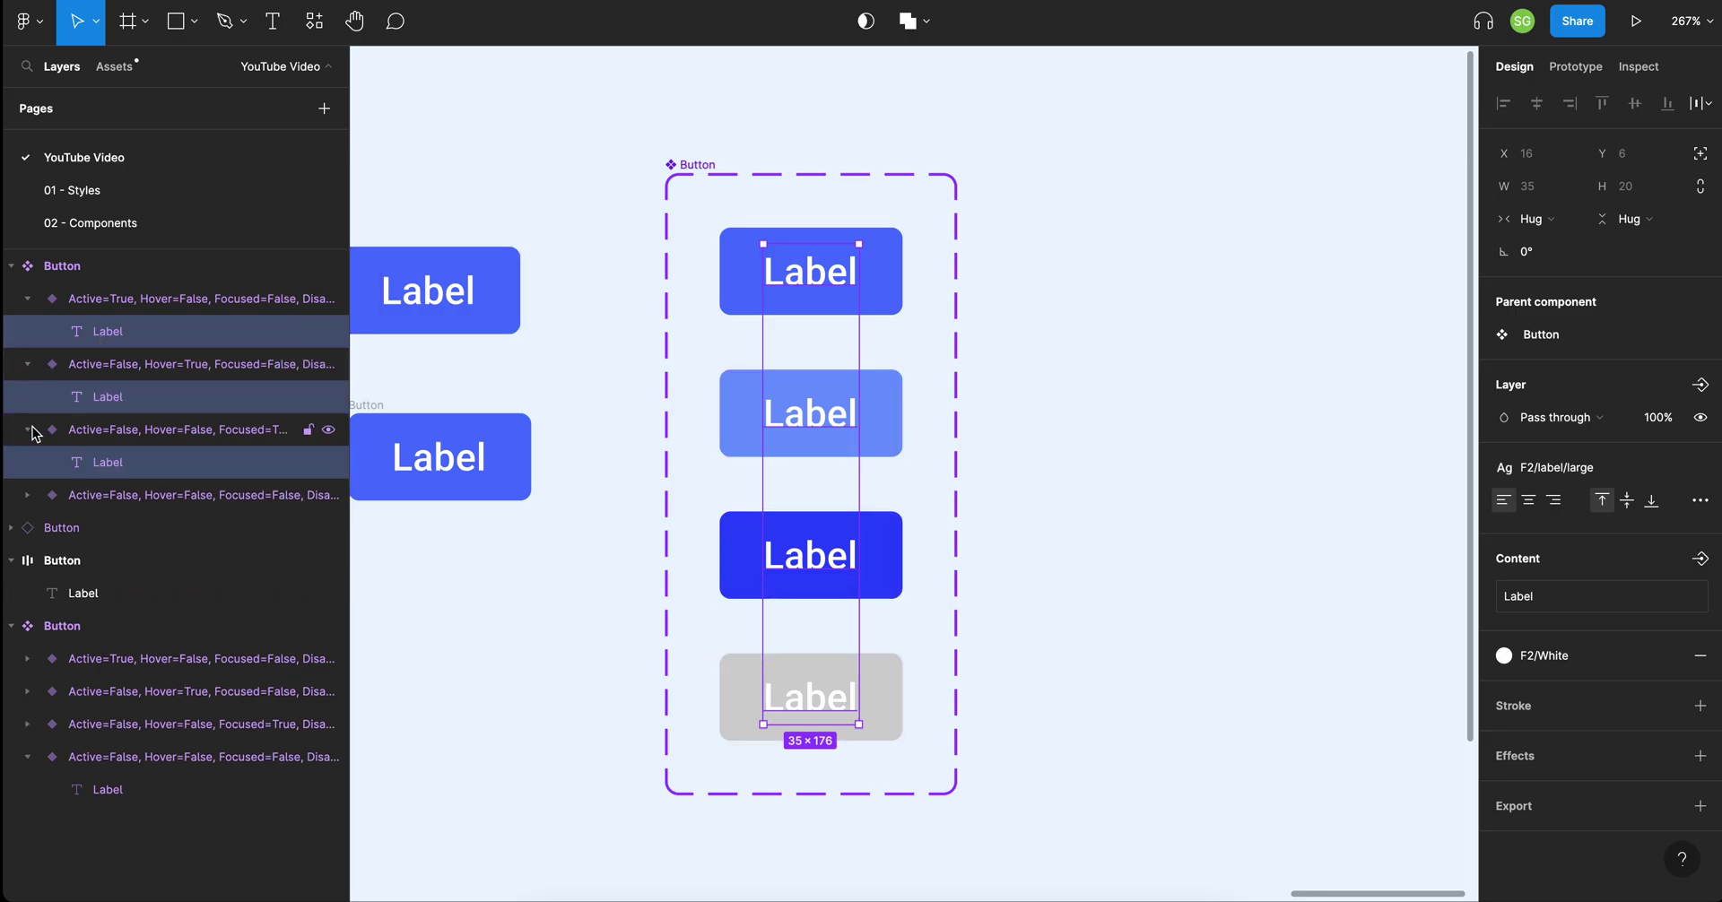
{"action": "left_click", "coordinate": [27, 495]}
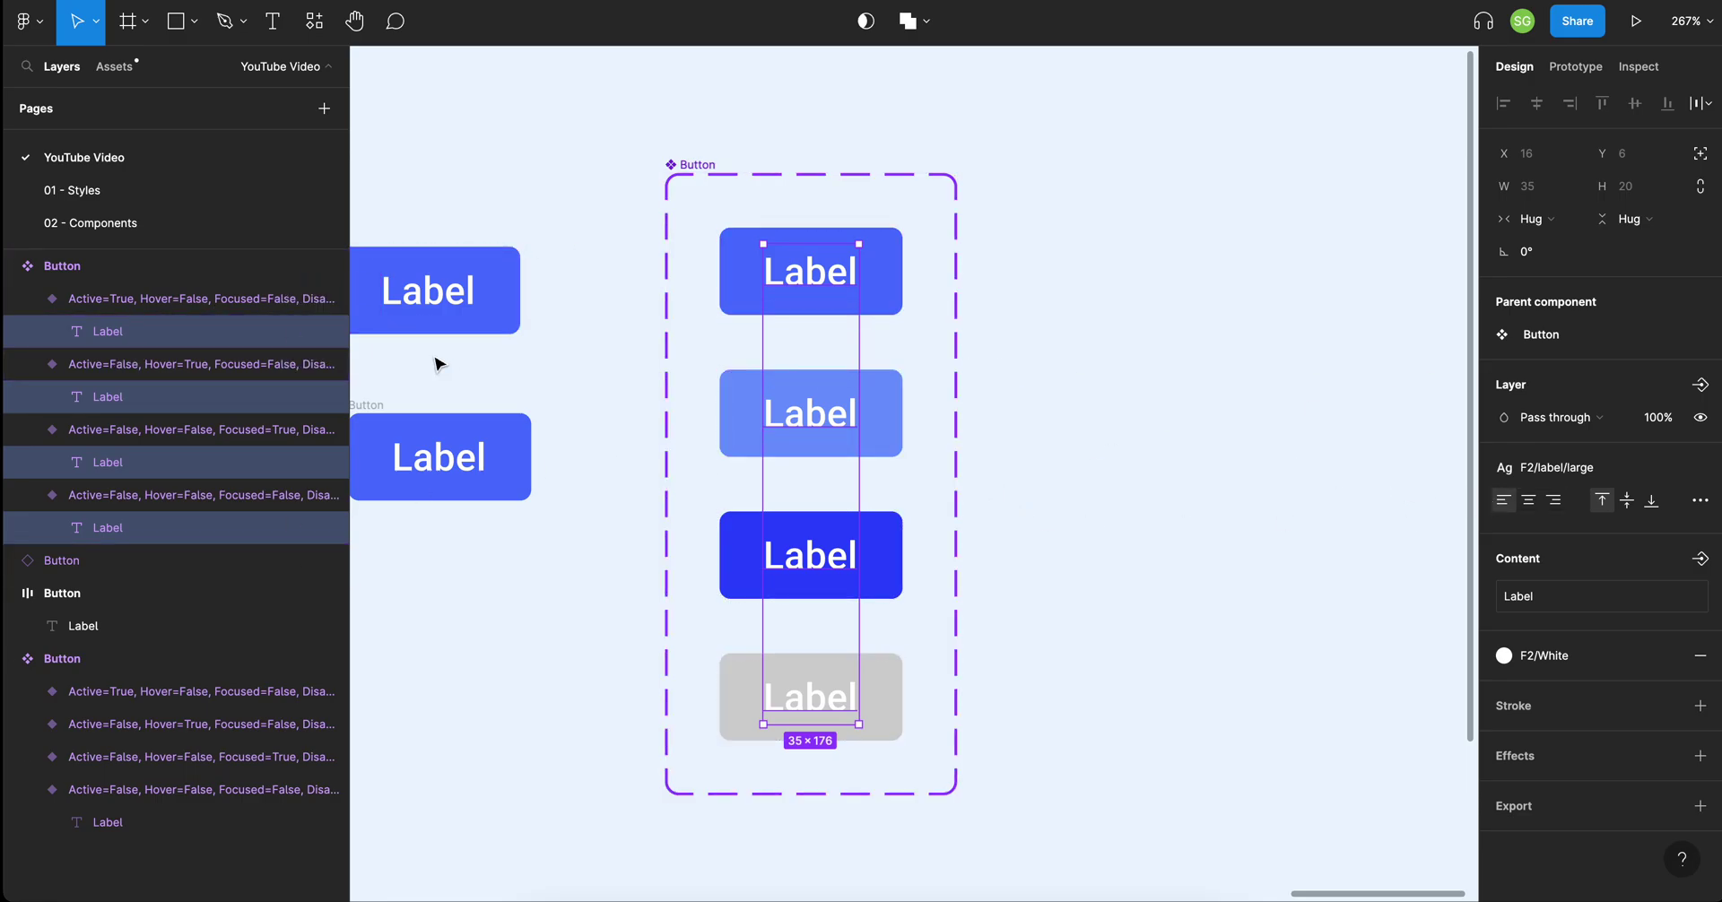
Batch-rename the four selected label layers to Text and rename them back to Label.
{"action": "key", "text": "ctrl+r"}
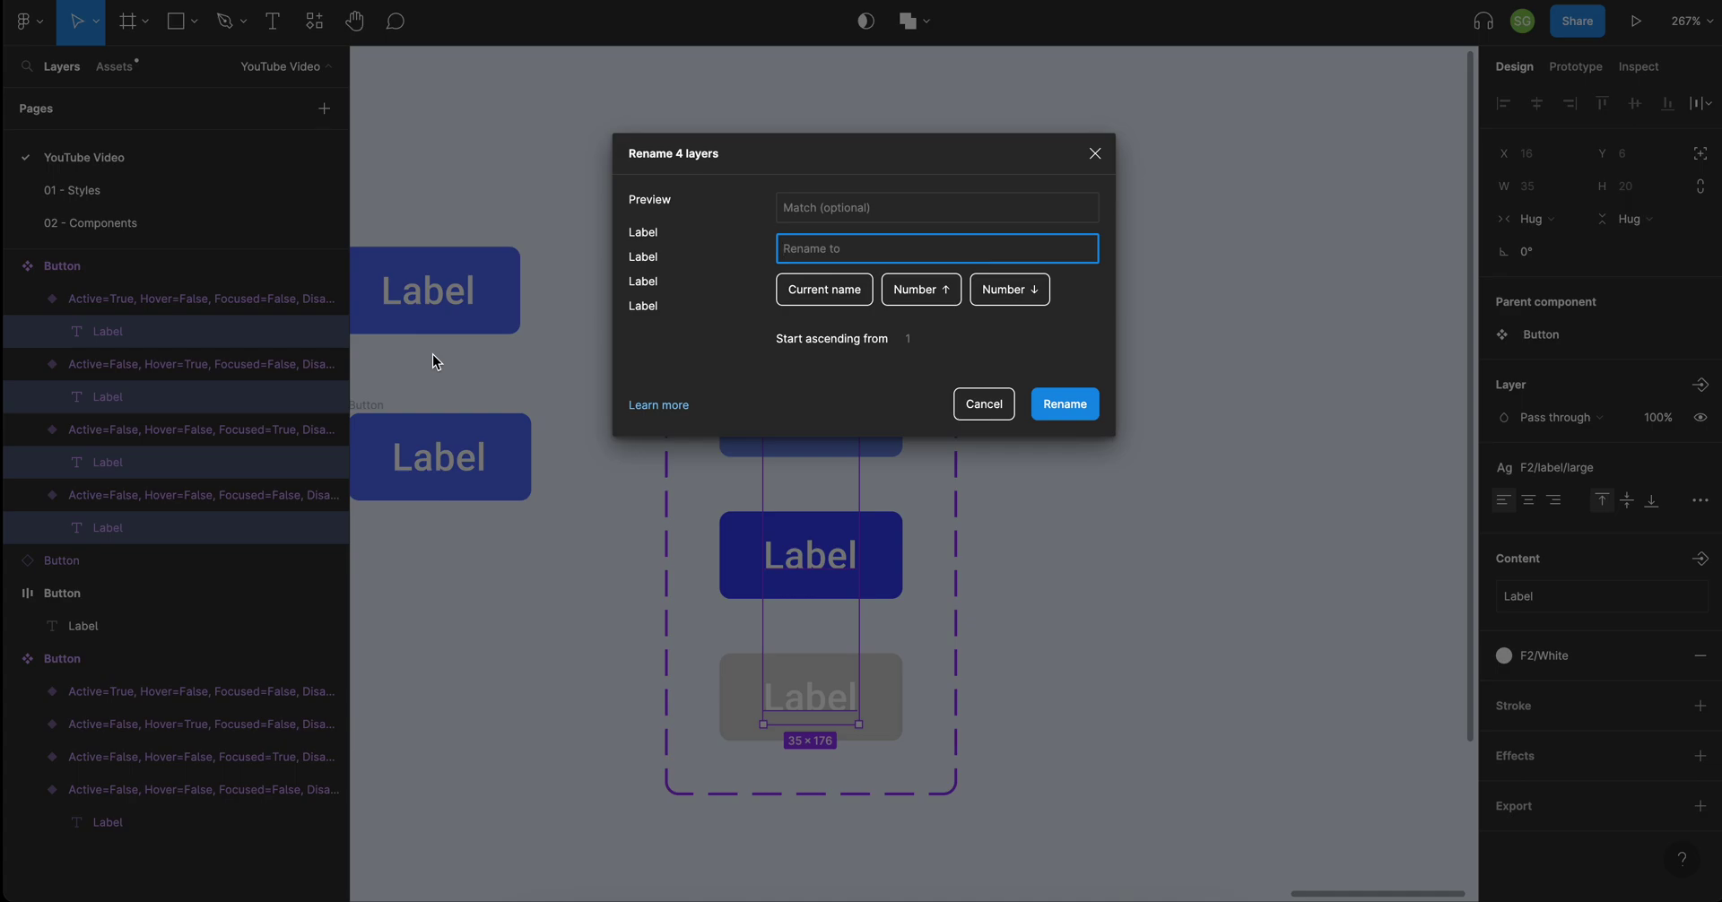
{"action": "type", "text": "Text"}
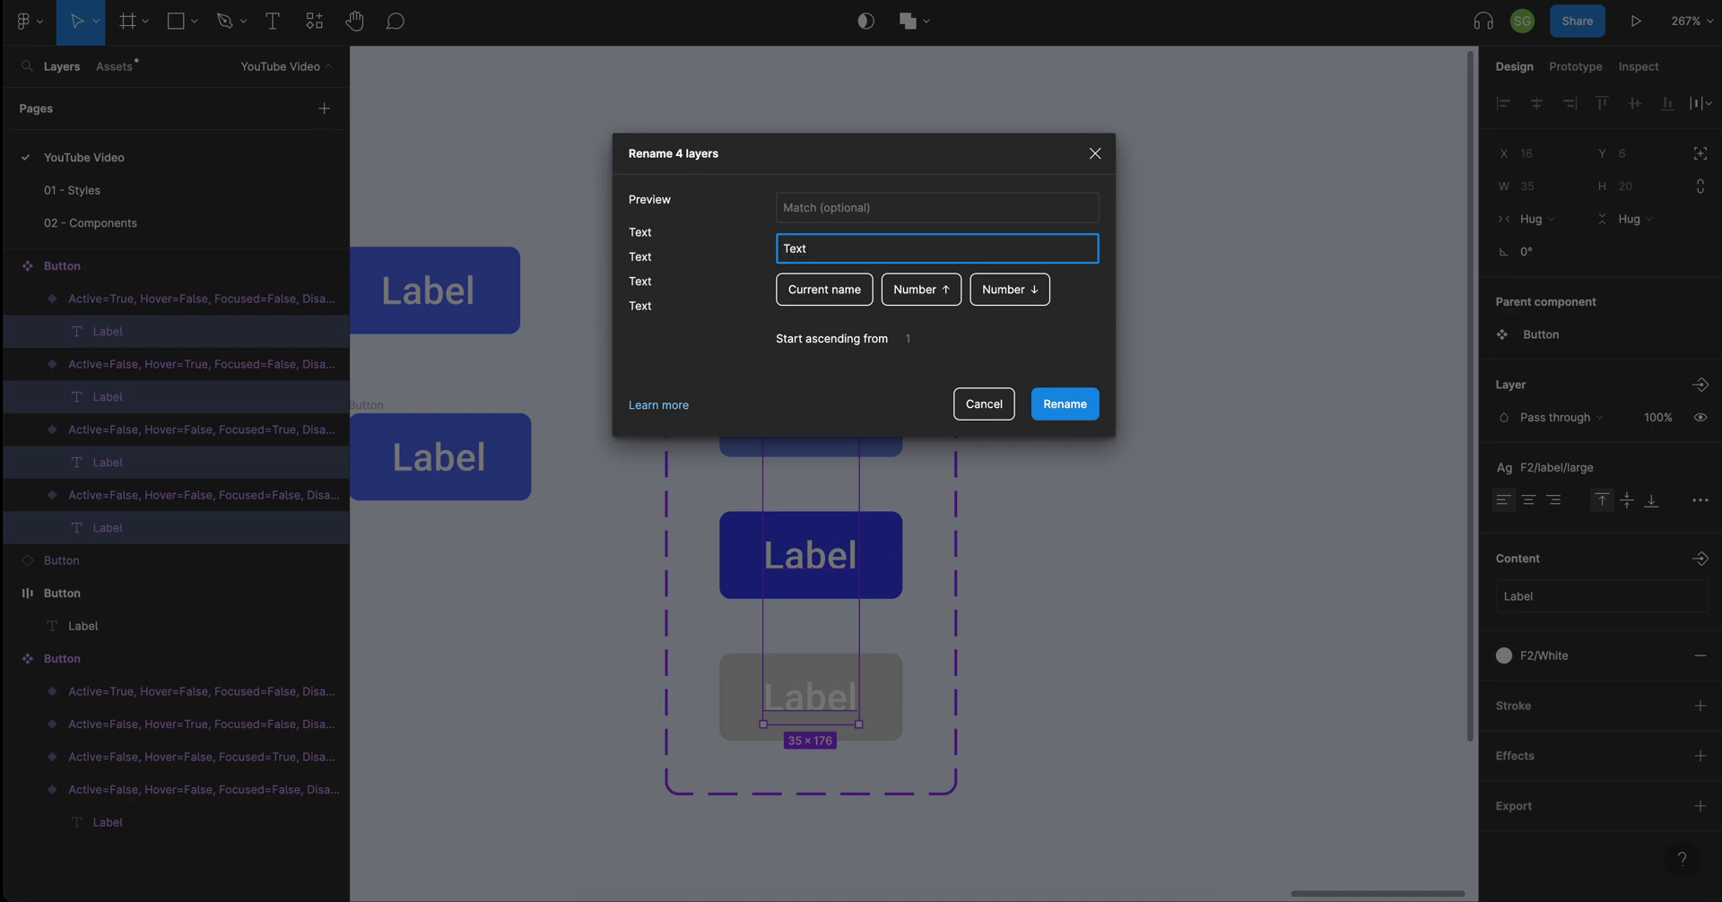
{"action": "key", "text": "Return"}
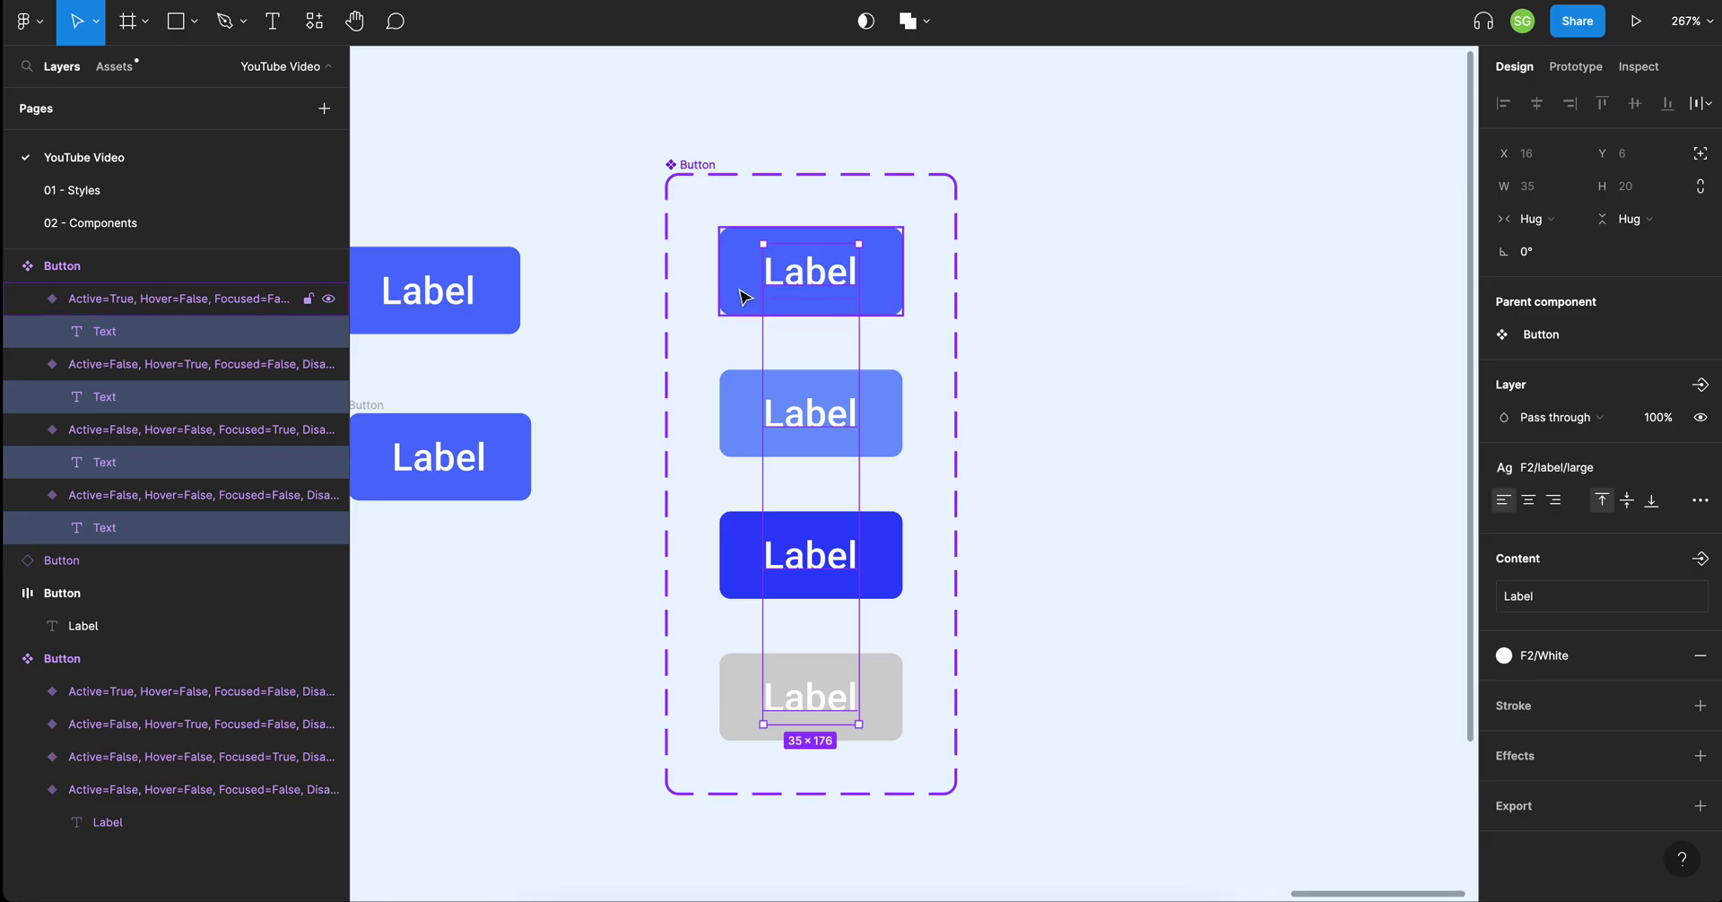
{"action": "key", "text": "ctrl+r"}
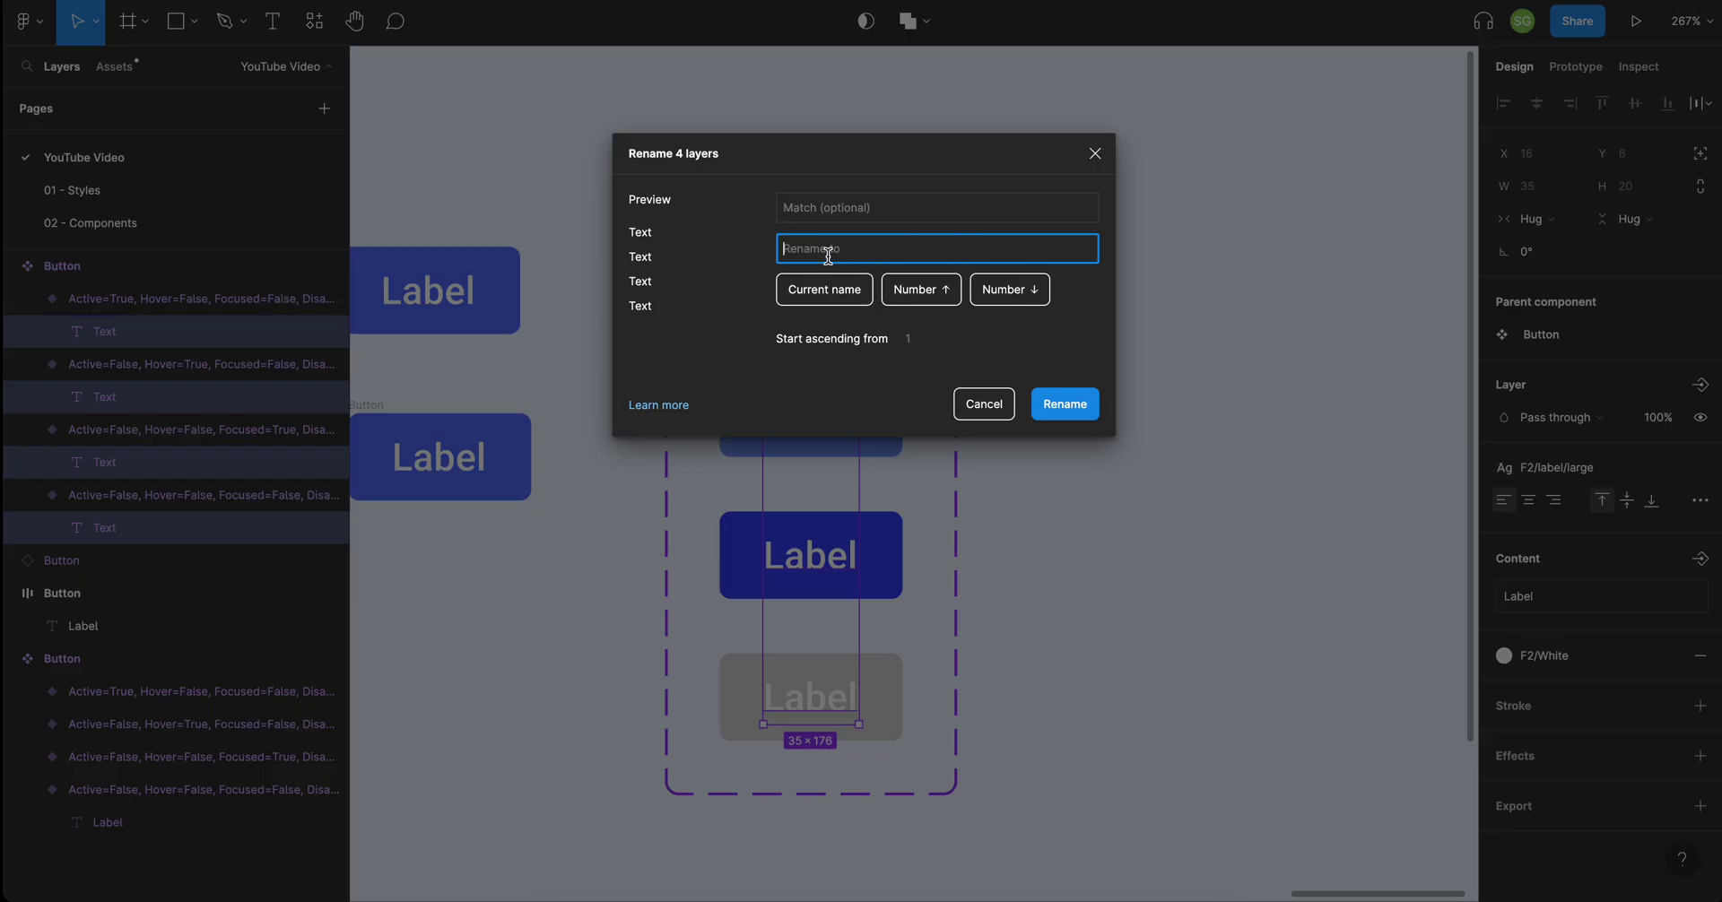
{"action": "type", "text": "Label"}
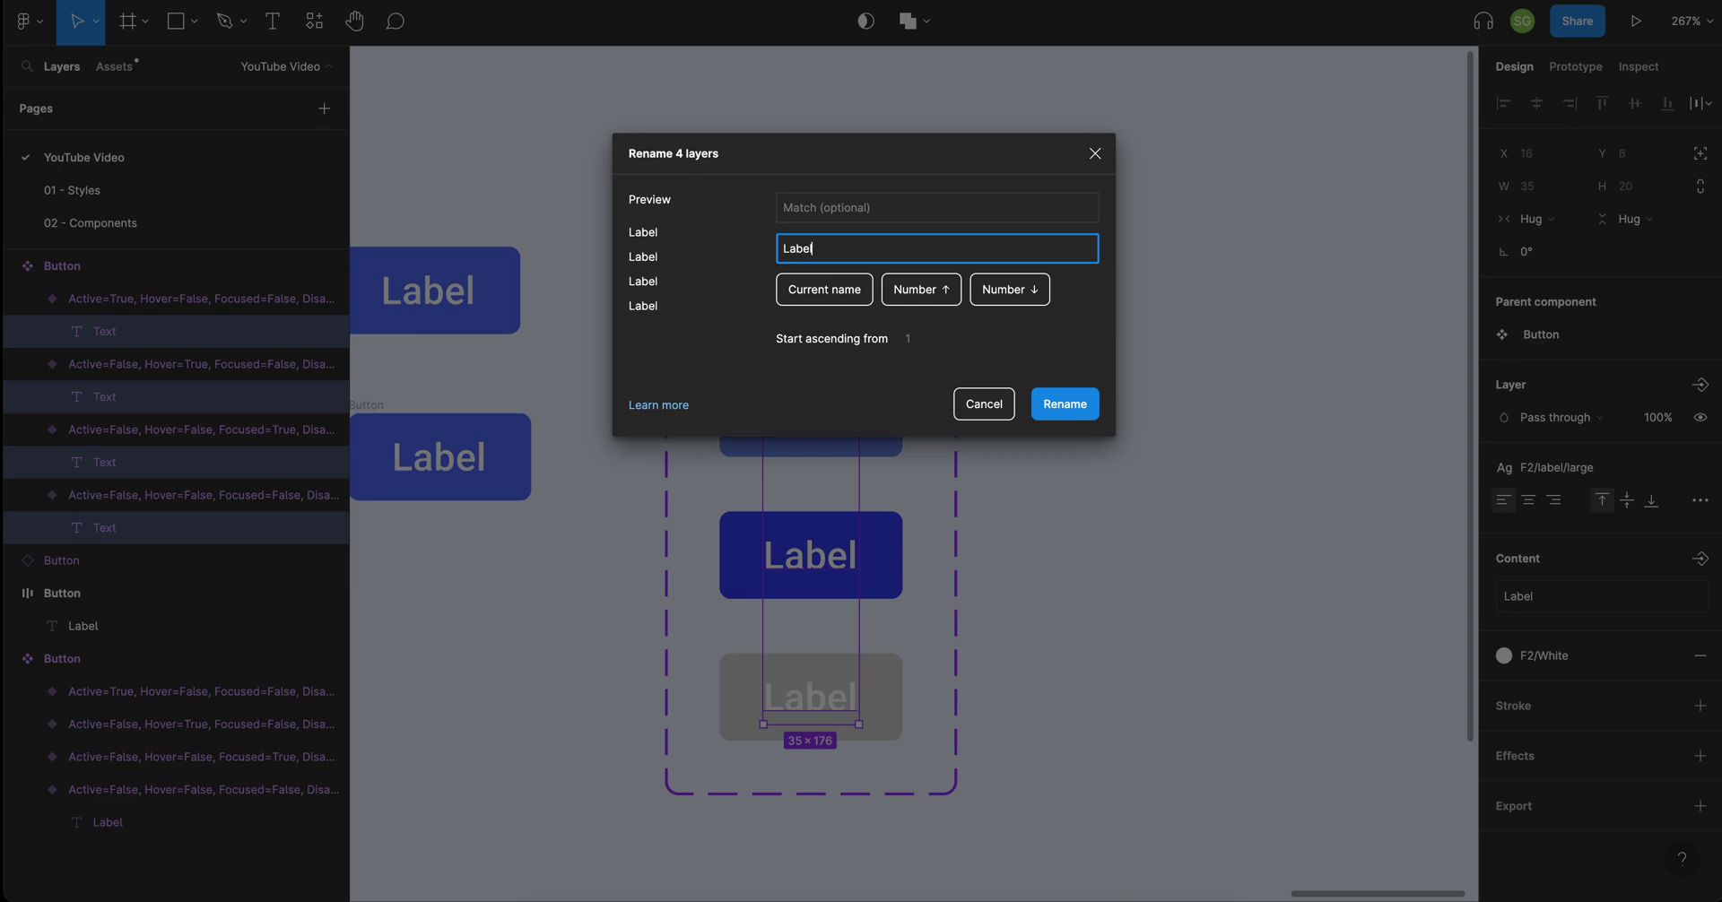
{"action": "key", "text": "Return"}
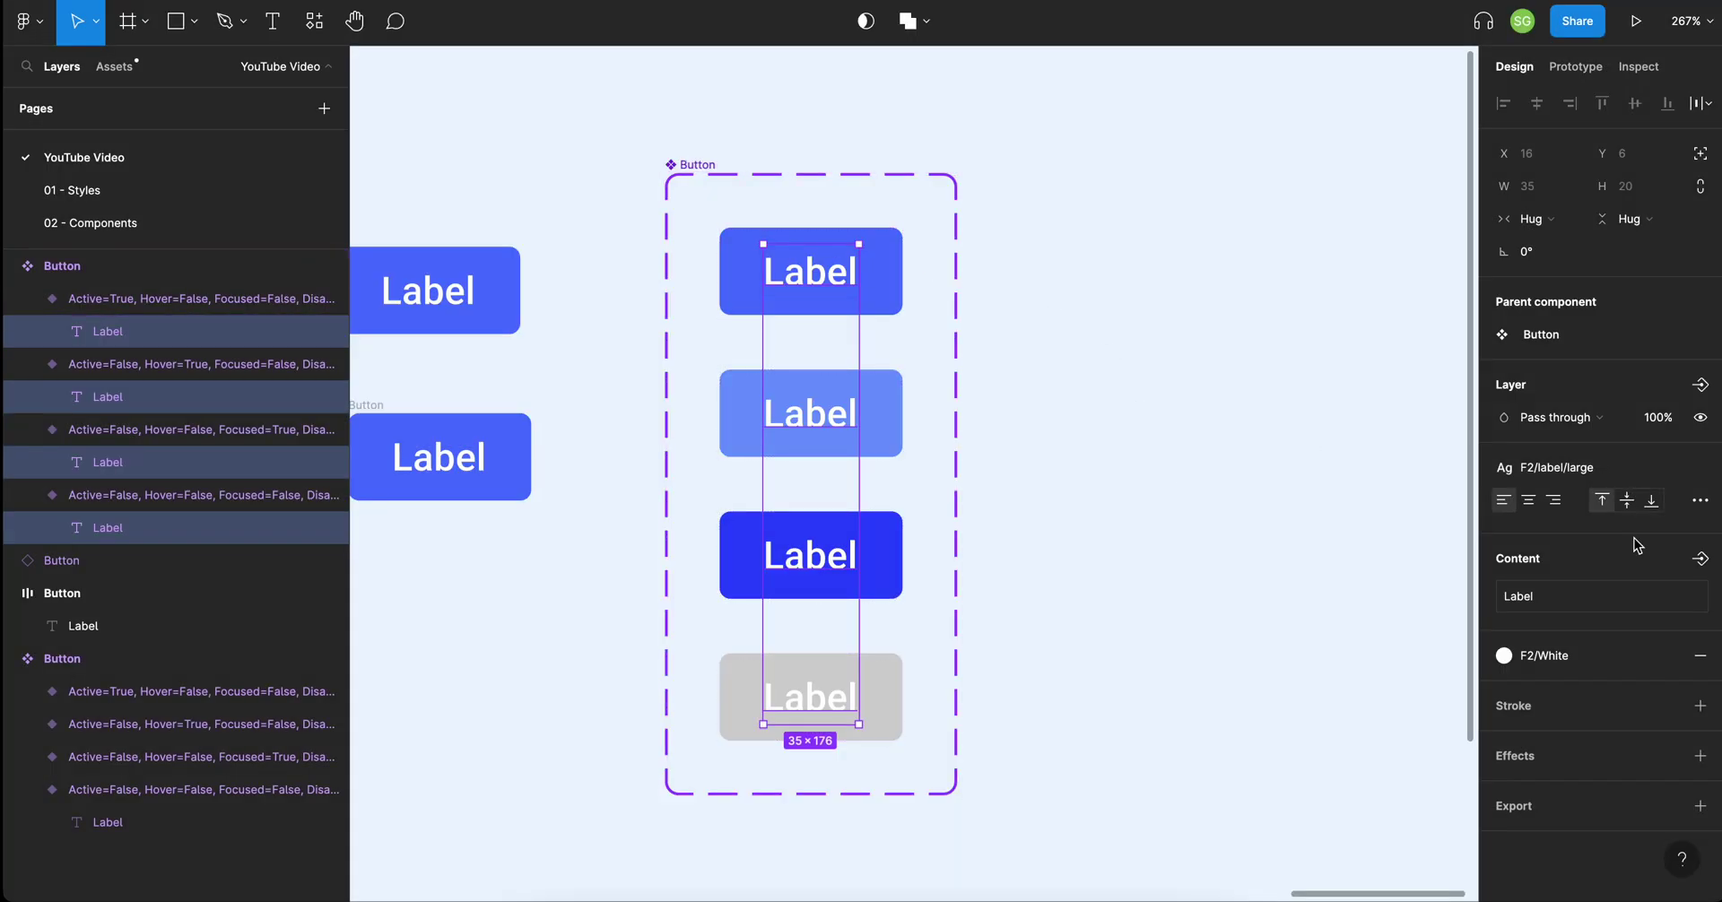
Create a text component property named Label text with the value Label for the four selected label layers.
{"action": "left_click", "coordinate": [1700, 558]}
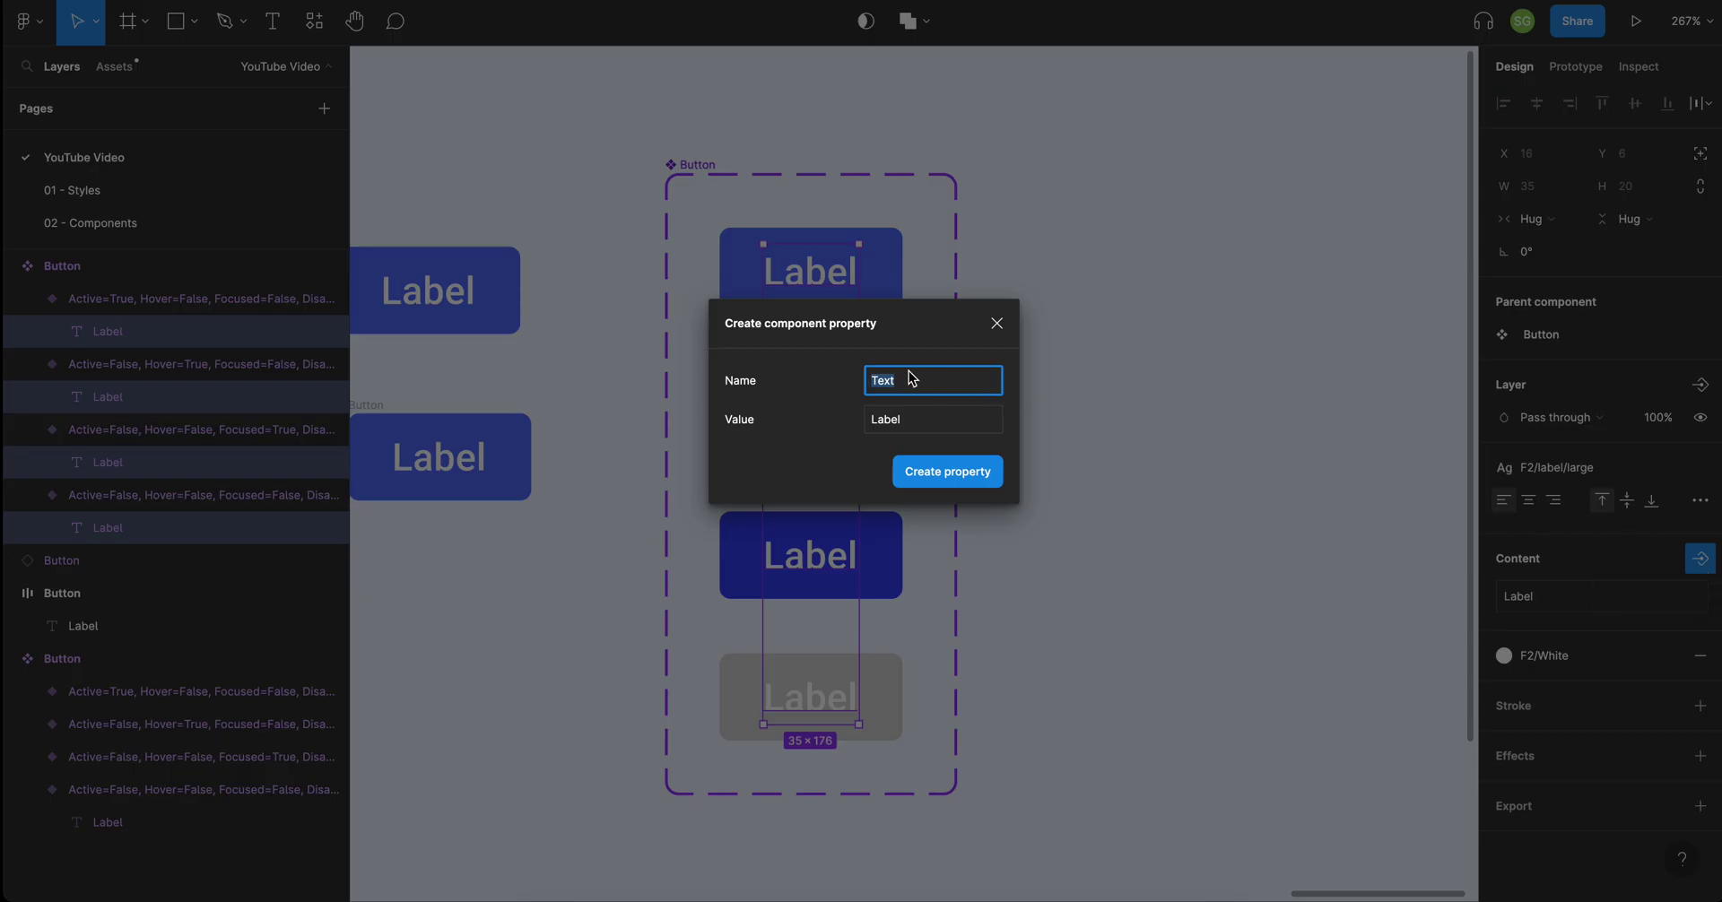
{"action": "type", "text": "La"}
{"action": "left_click", "coordinate": [973, 477]}
{"action": "left_click", "coordinate": [1038, 319]}
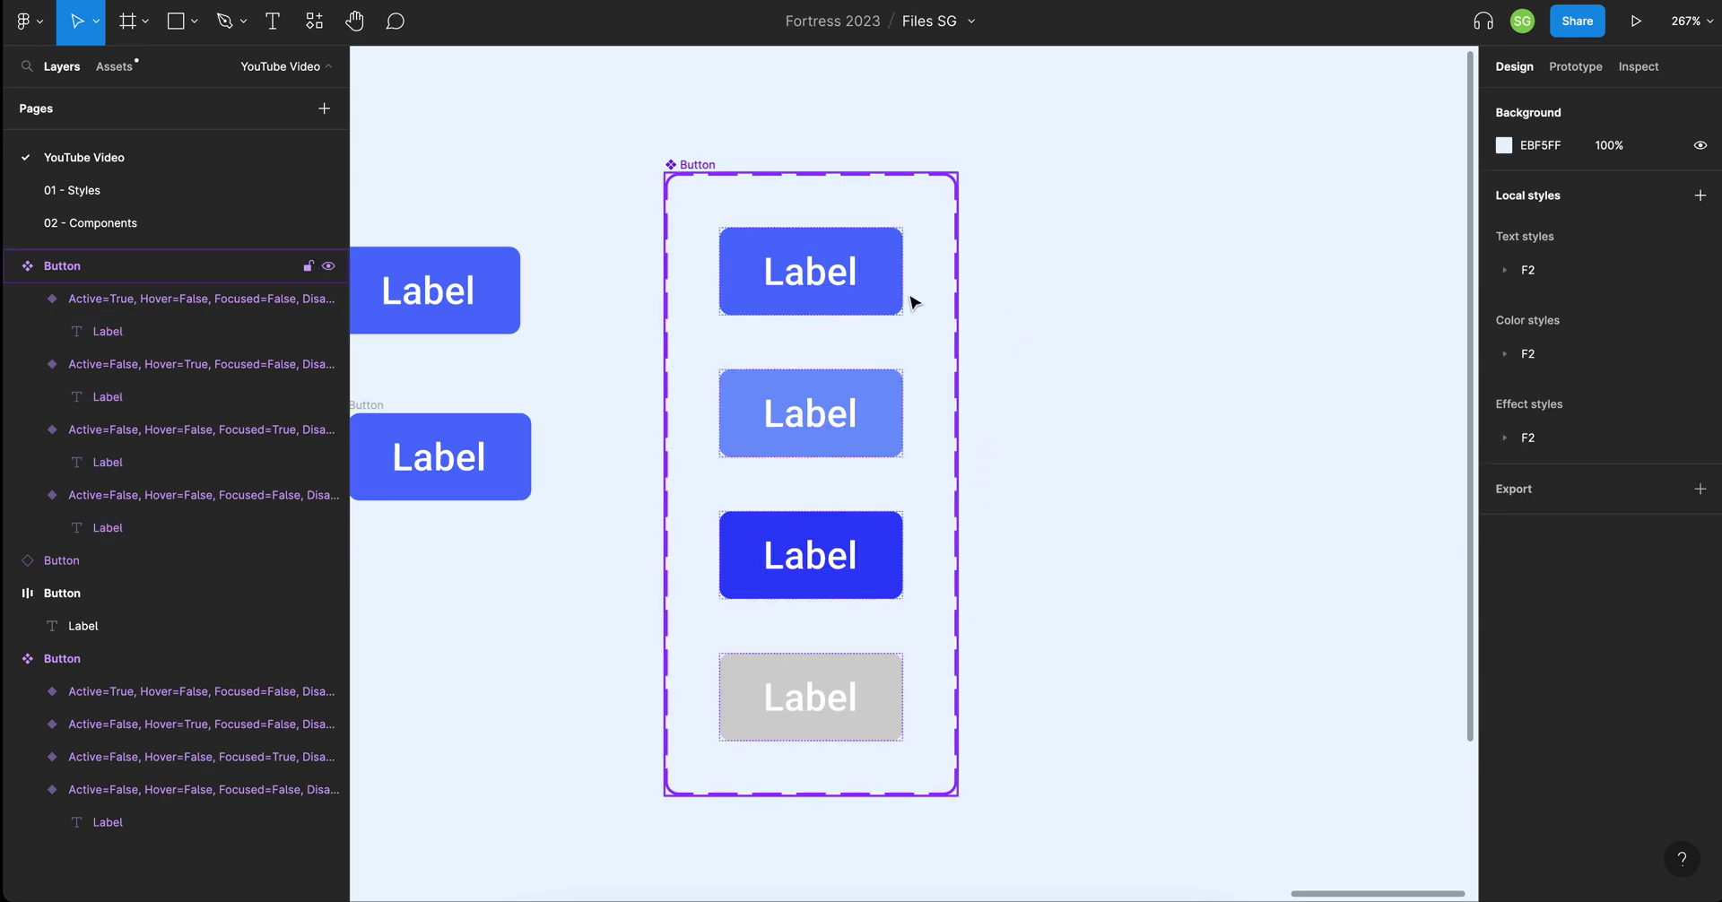
Place an instance of the Active=True variant beside the component set and switch it through Hover, Focused and Disabled back to Active.
{"action": "left_click", "coordinate": [869, 276]}
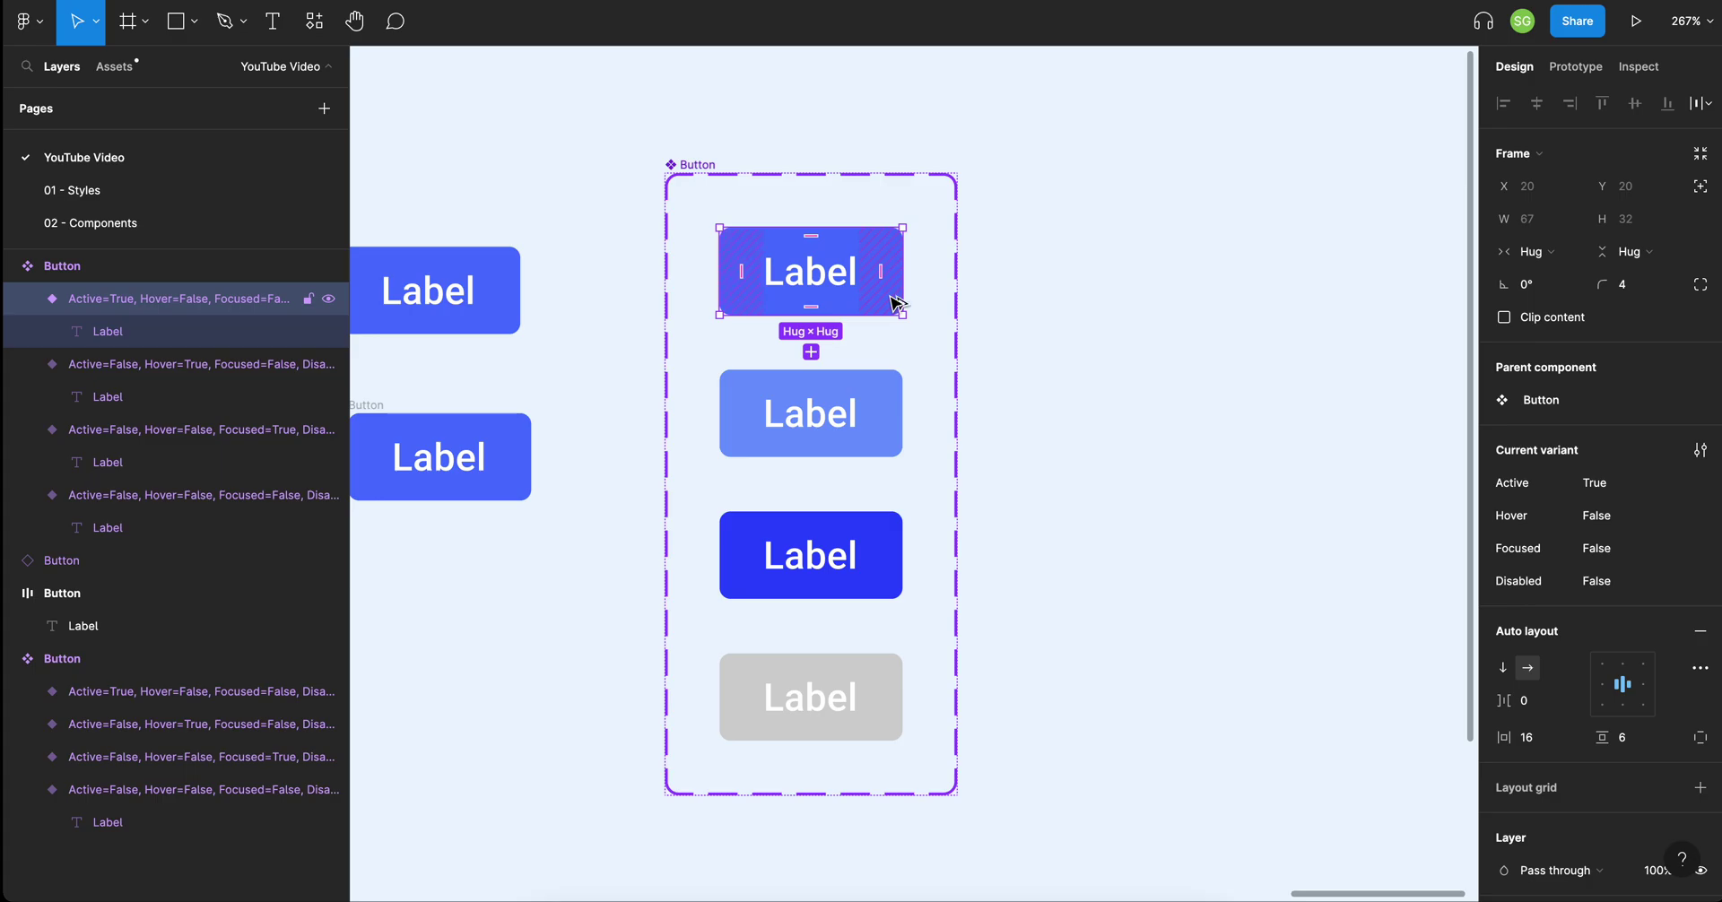
{"action": "left_click_drag", "start_coordinate": [896, 303], "coordinate": [1236, 306]}
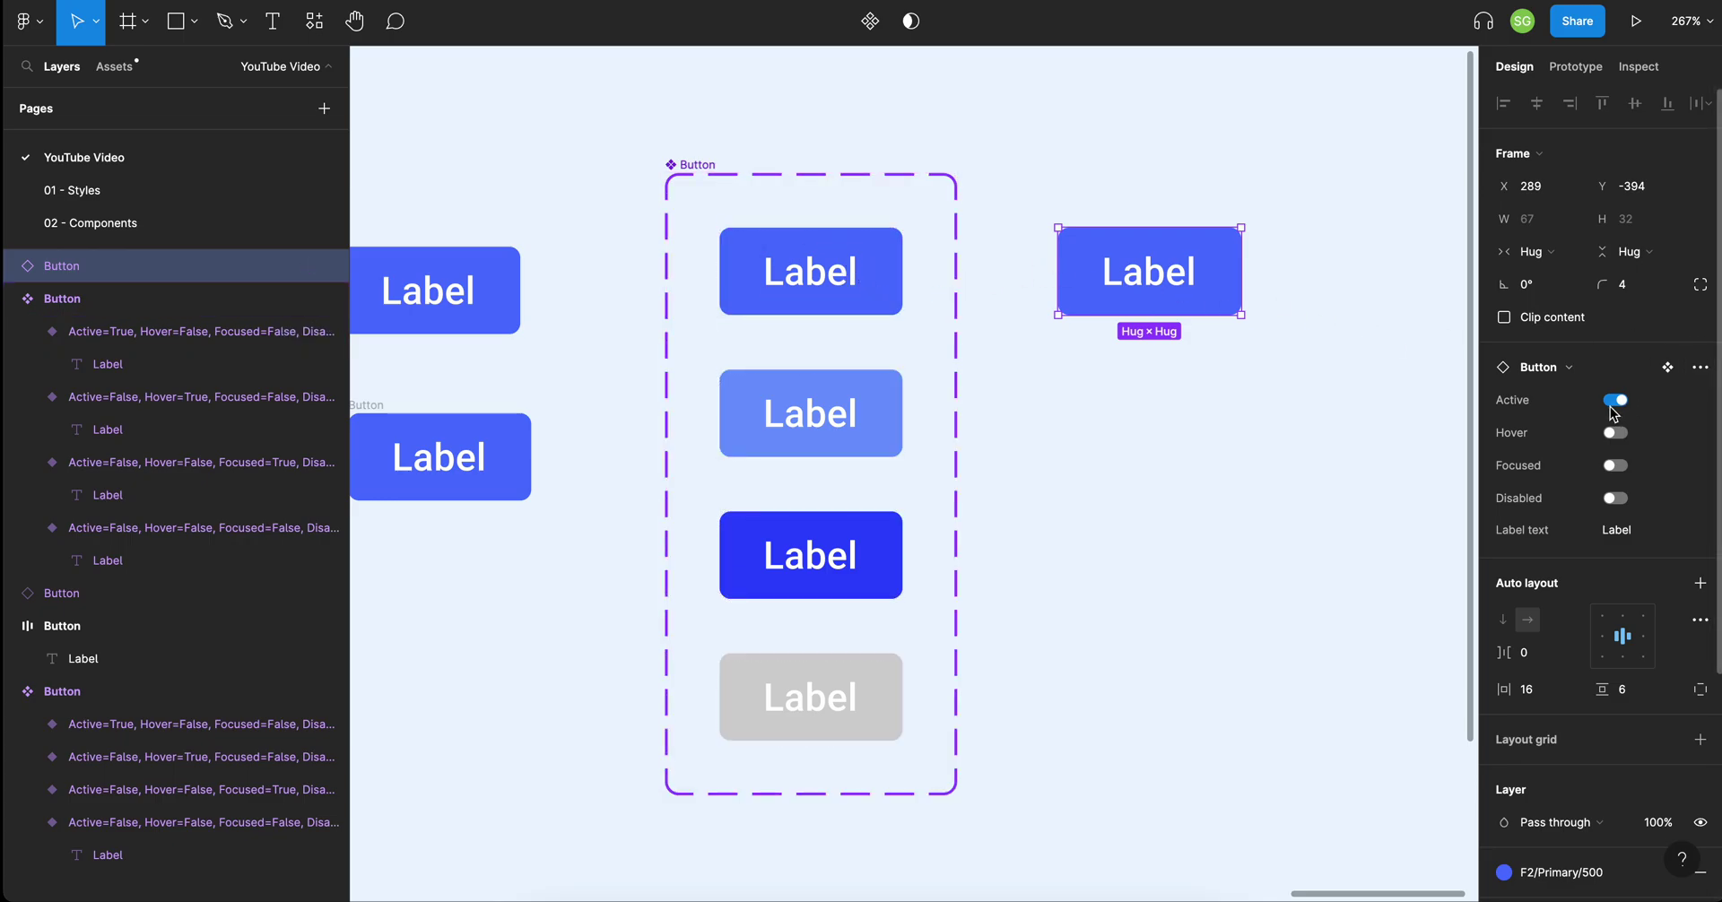
{"action": "left_click", "coordinate": [1617, 434]}
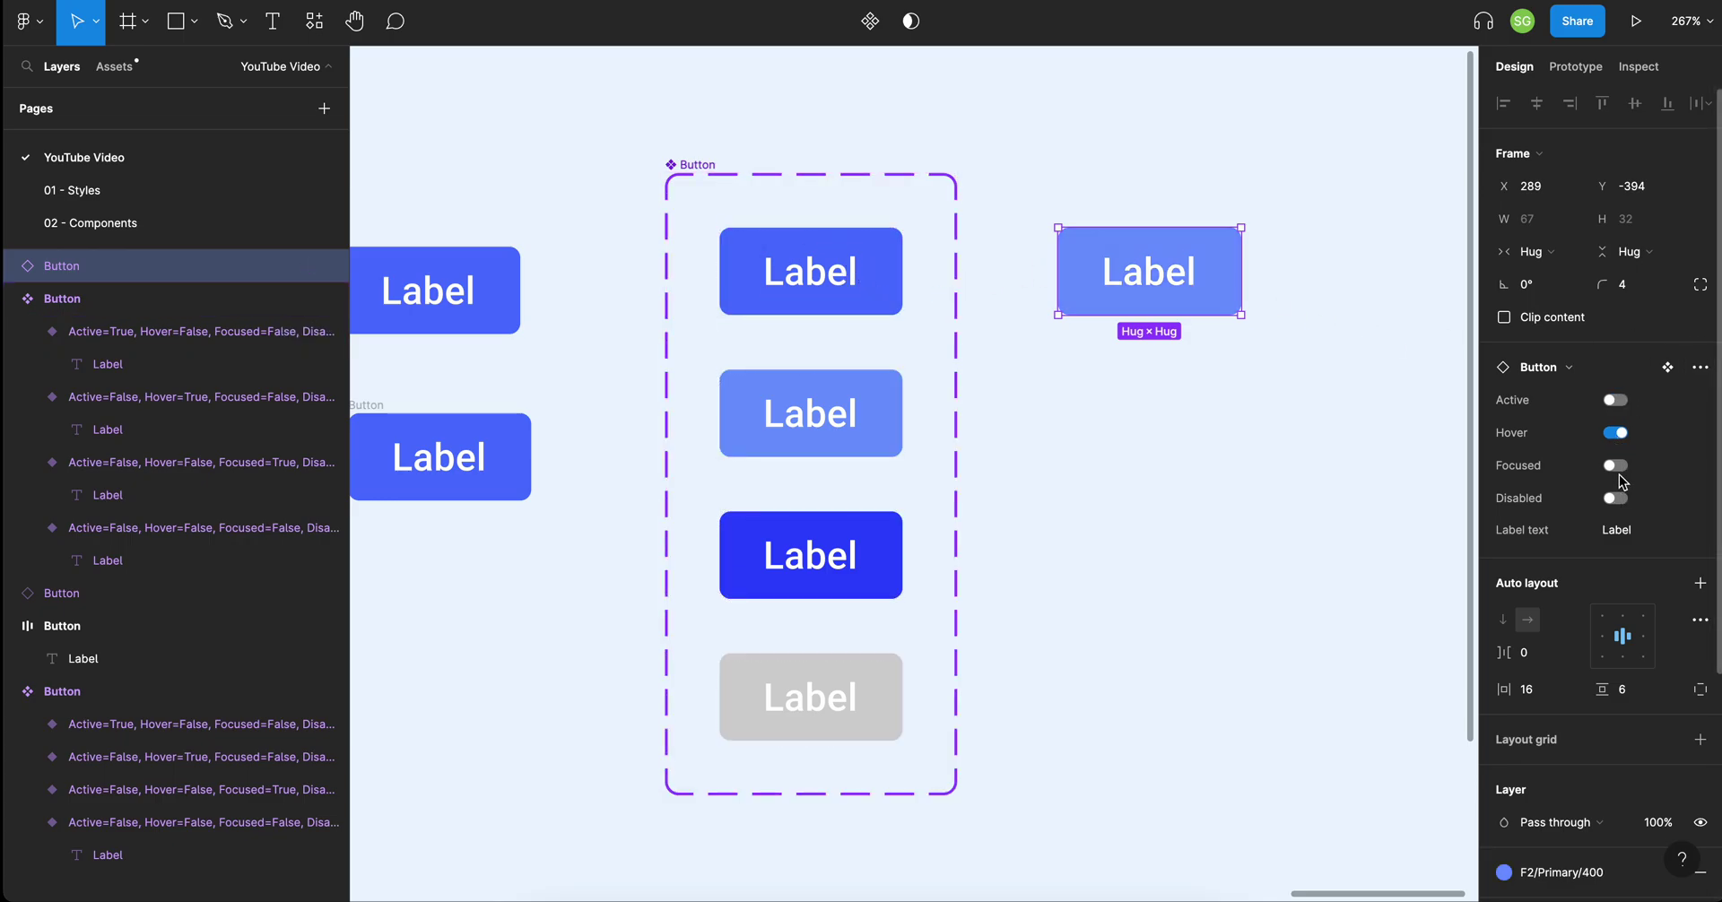
{"action": "left_click", "coordinate": [1626, 466]}
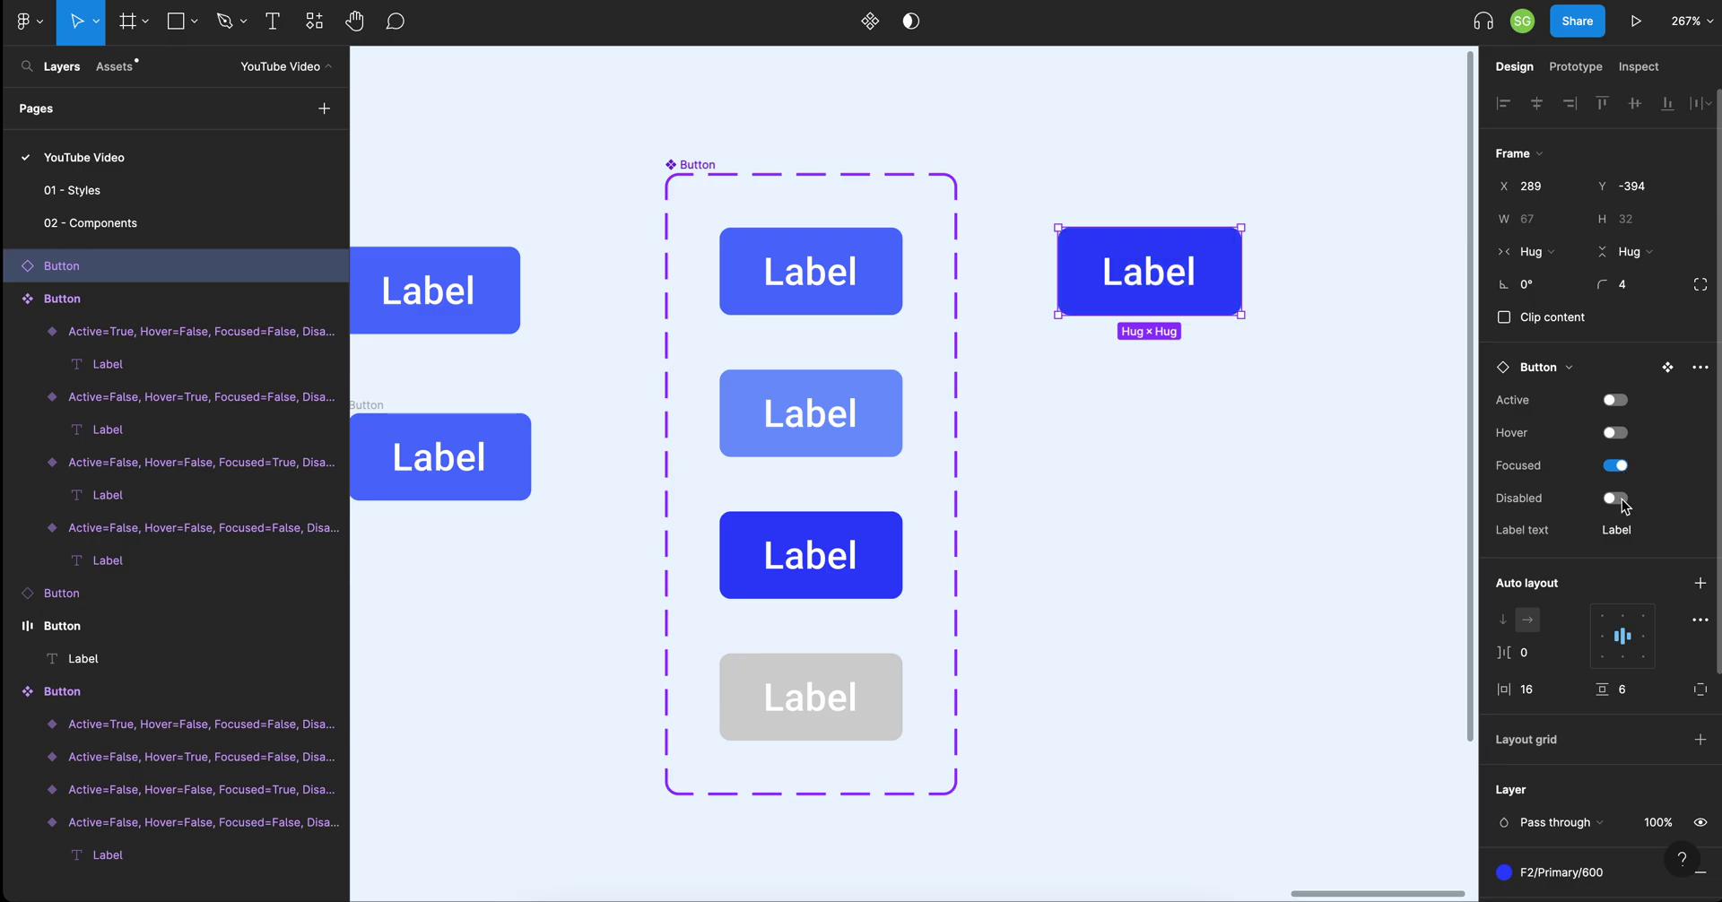
{"action": "left_click", "coordinate": [1622, 501]}
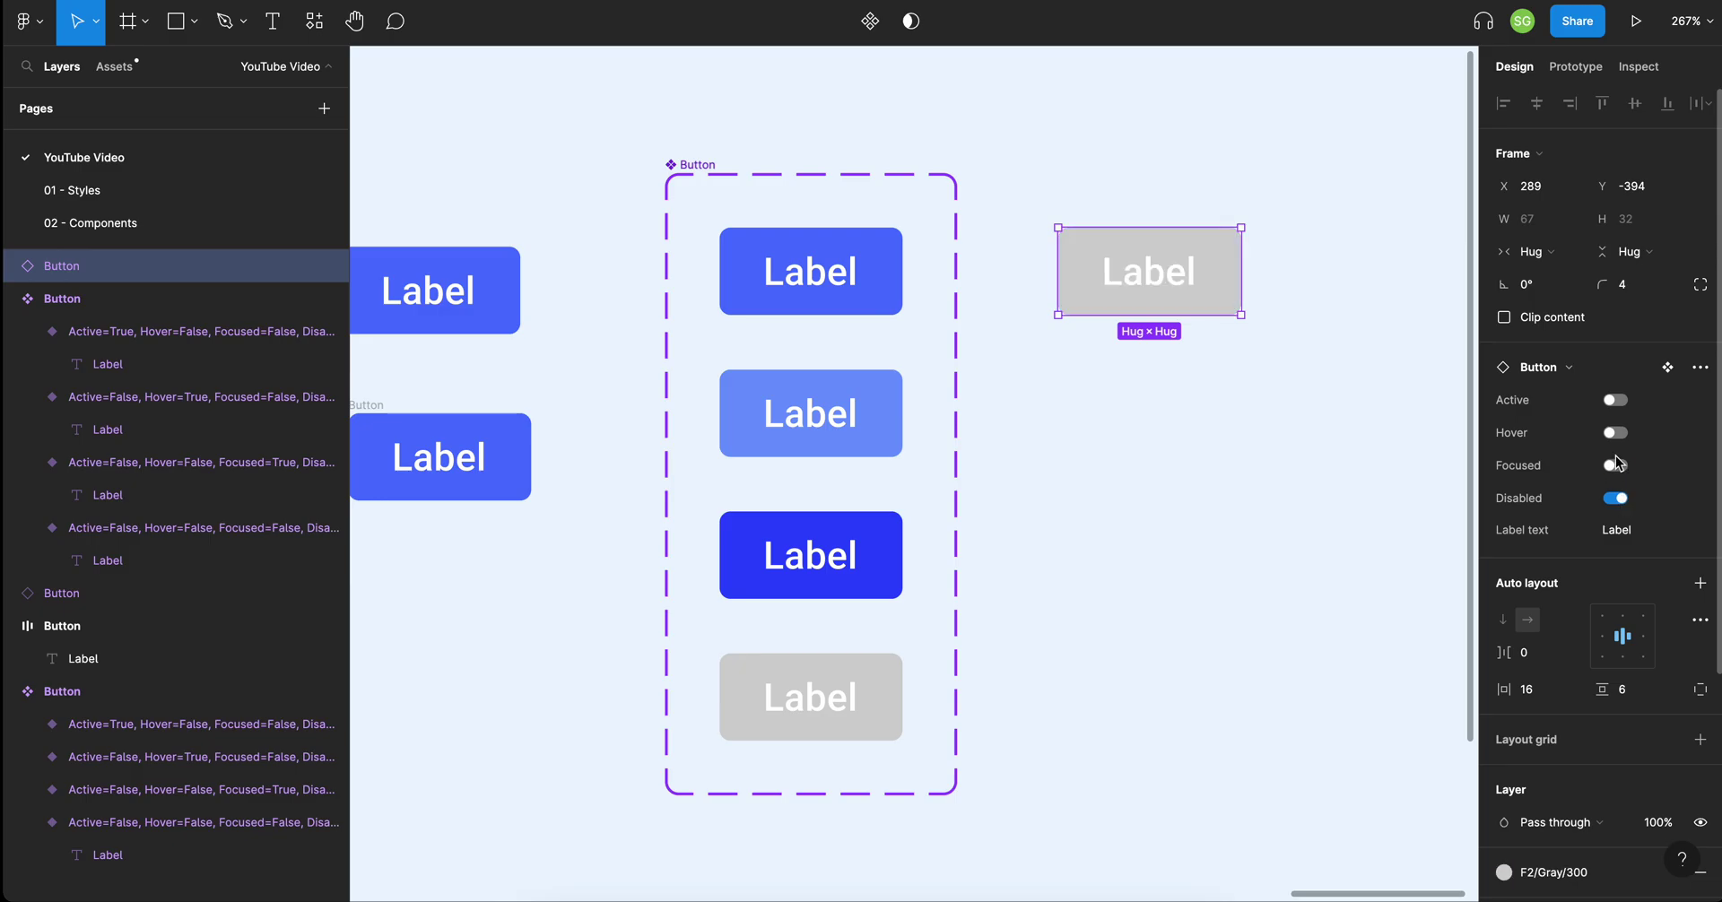
{"action": "left_click", "coordinate": [1624, 469]}
{"action": "left_click", "coordinate": [1617, 435]}
{"action": "left_click", "coordinate": [1623, 404]}
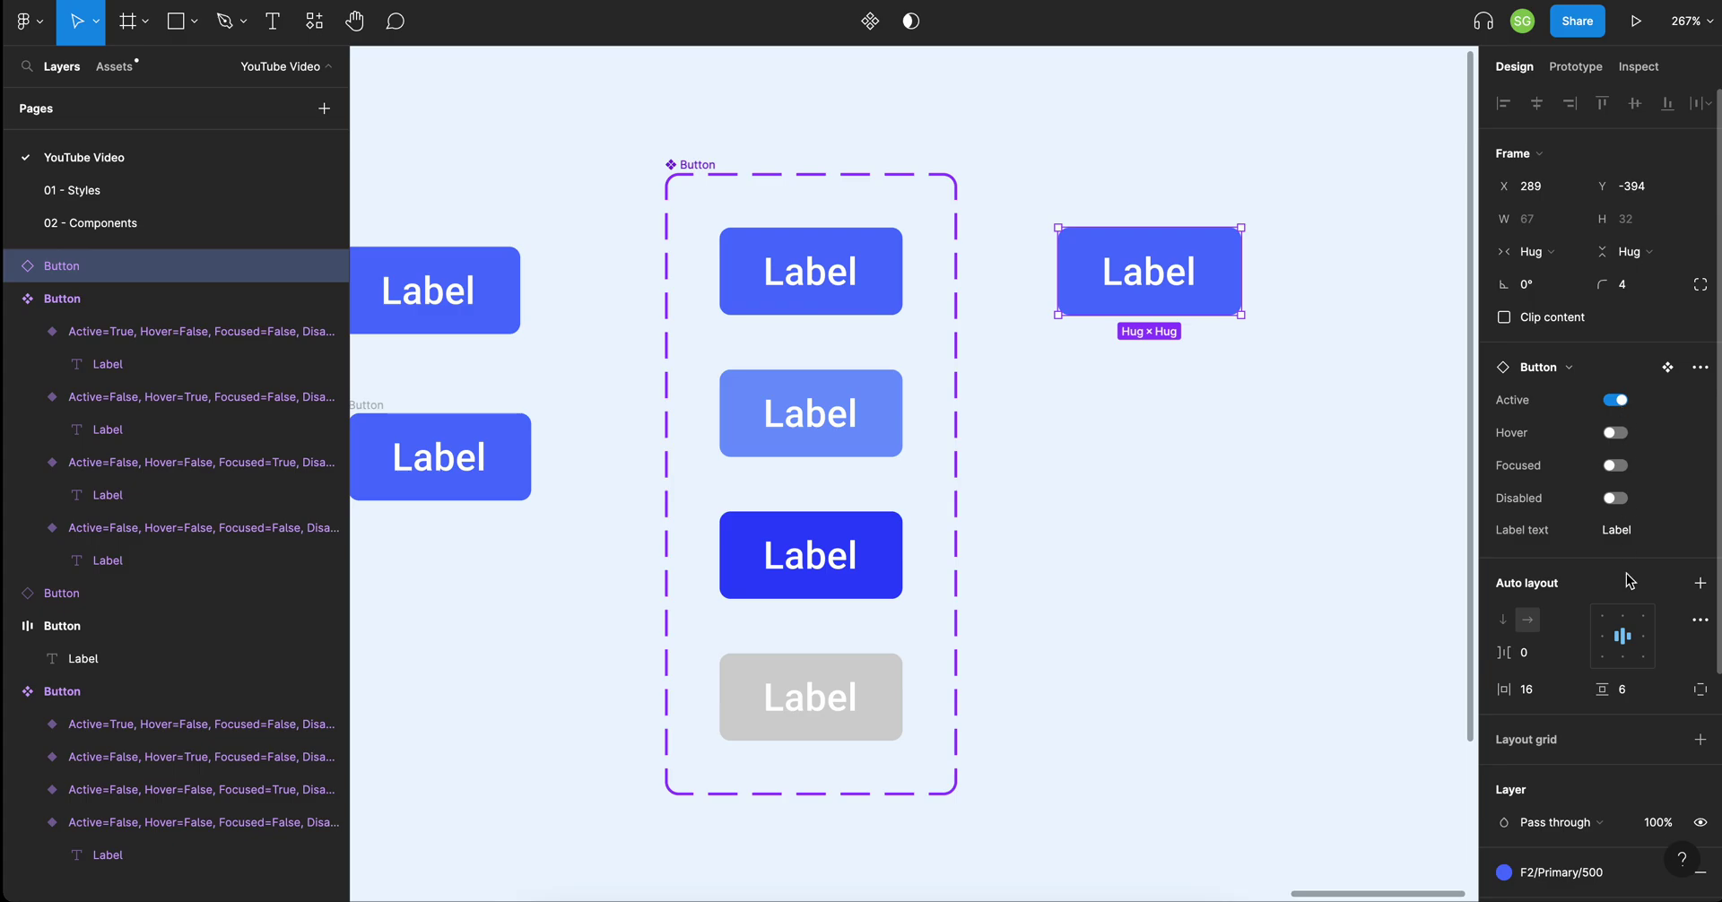
Set the instance's Label text property to a person's first name.
{"action": "left_click", "coordinate": [1628, 530]}
{"action": "type", "text": "Shaewn"}
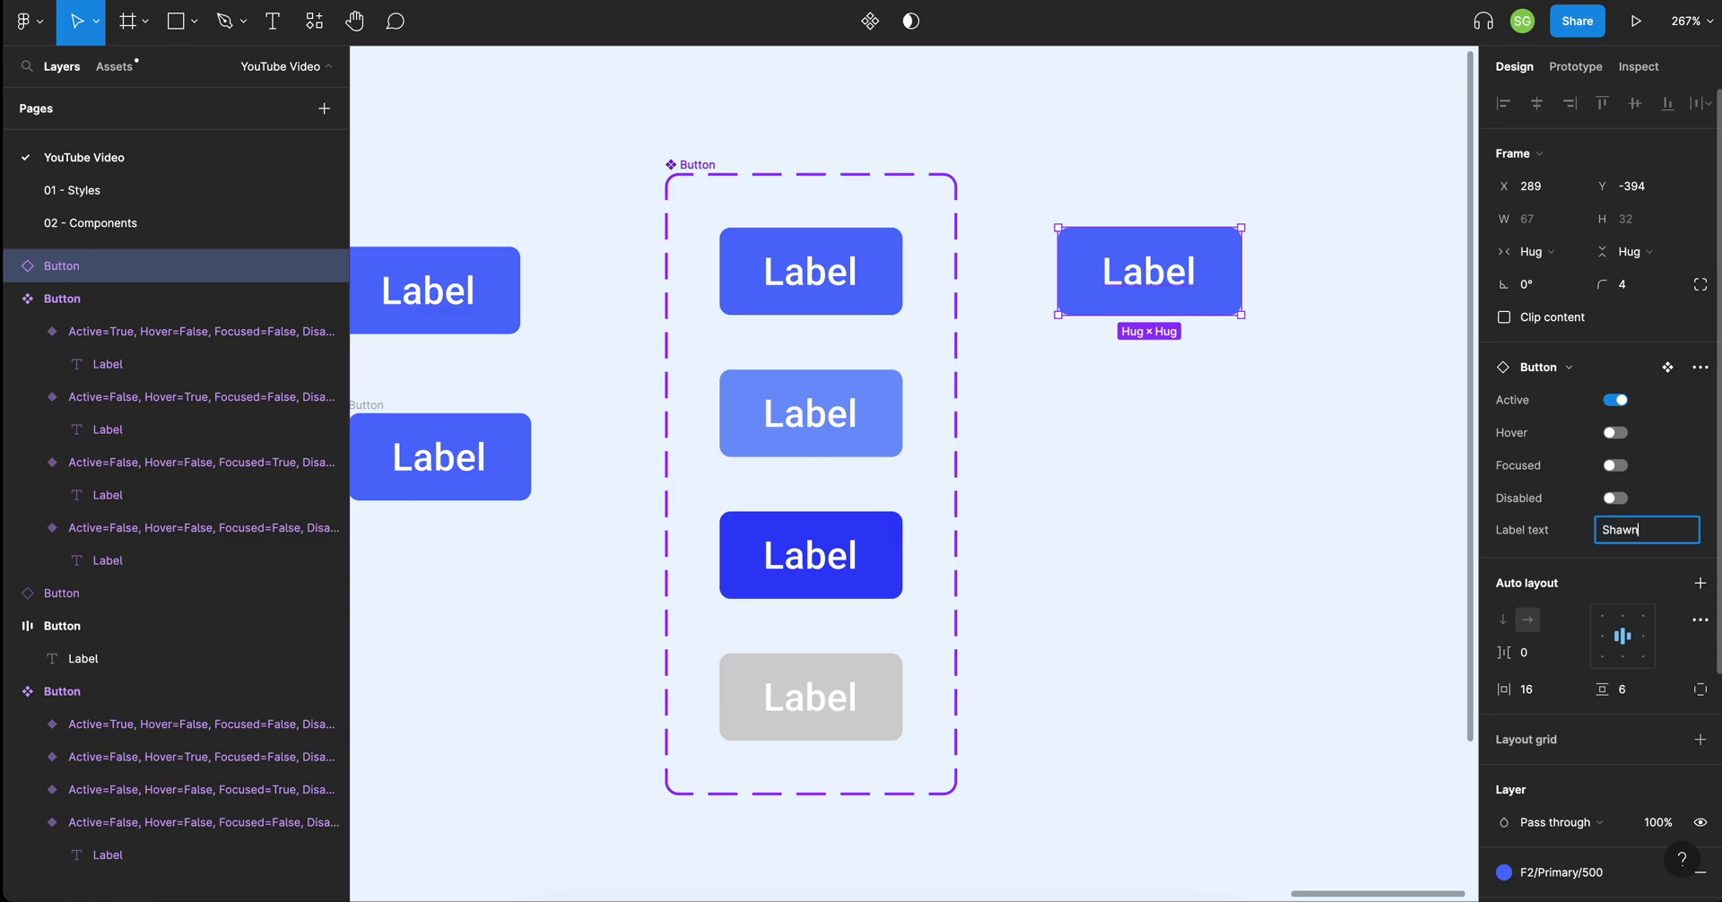
{"action": "key", "text": "Return"}
{"action": "left_click", "coordinate": [1319, 405]}
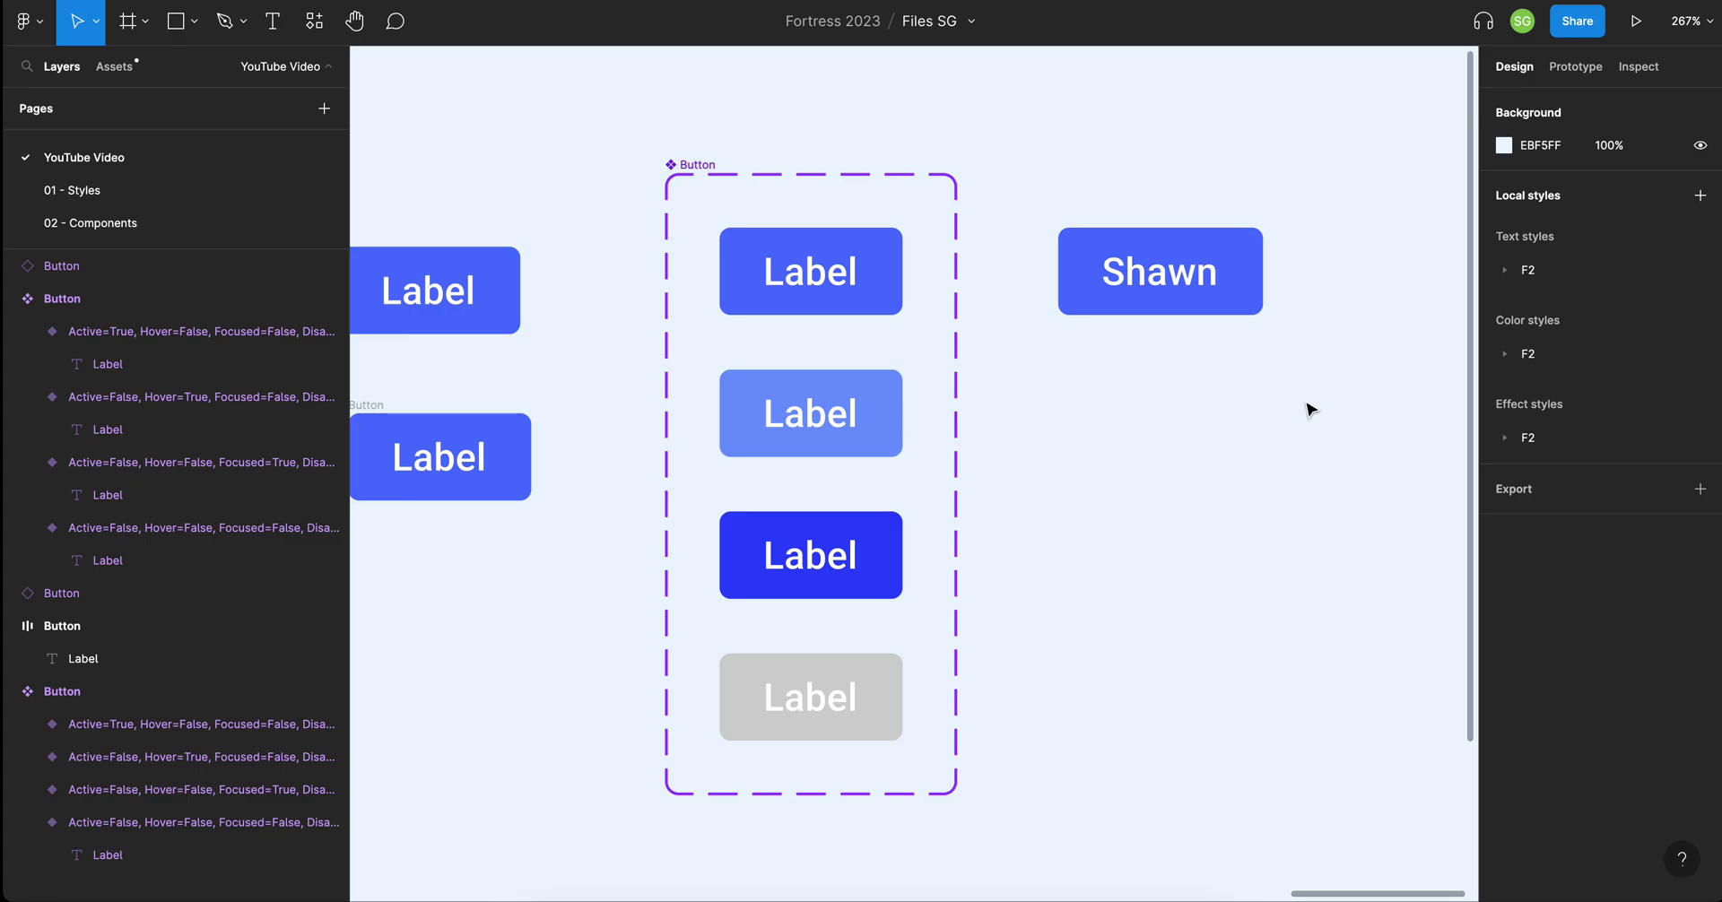
Delete the two old standalone buttons beside the component set.
{"action": "scroll", "coordinate": [1112, 380], "scroll_direction": "down", "scroll_amount": 3}
{"action": "scroll", "coordinate": [1111, 380], "scroll_direction": "up", "scroll_amount": 2}
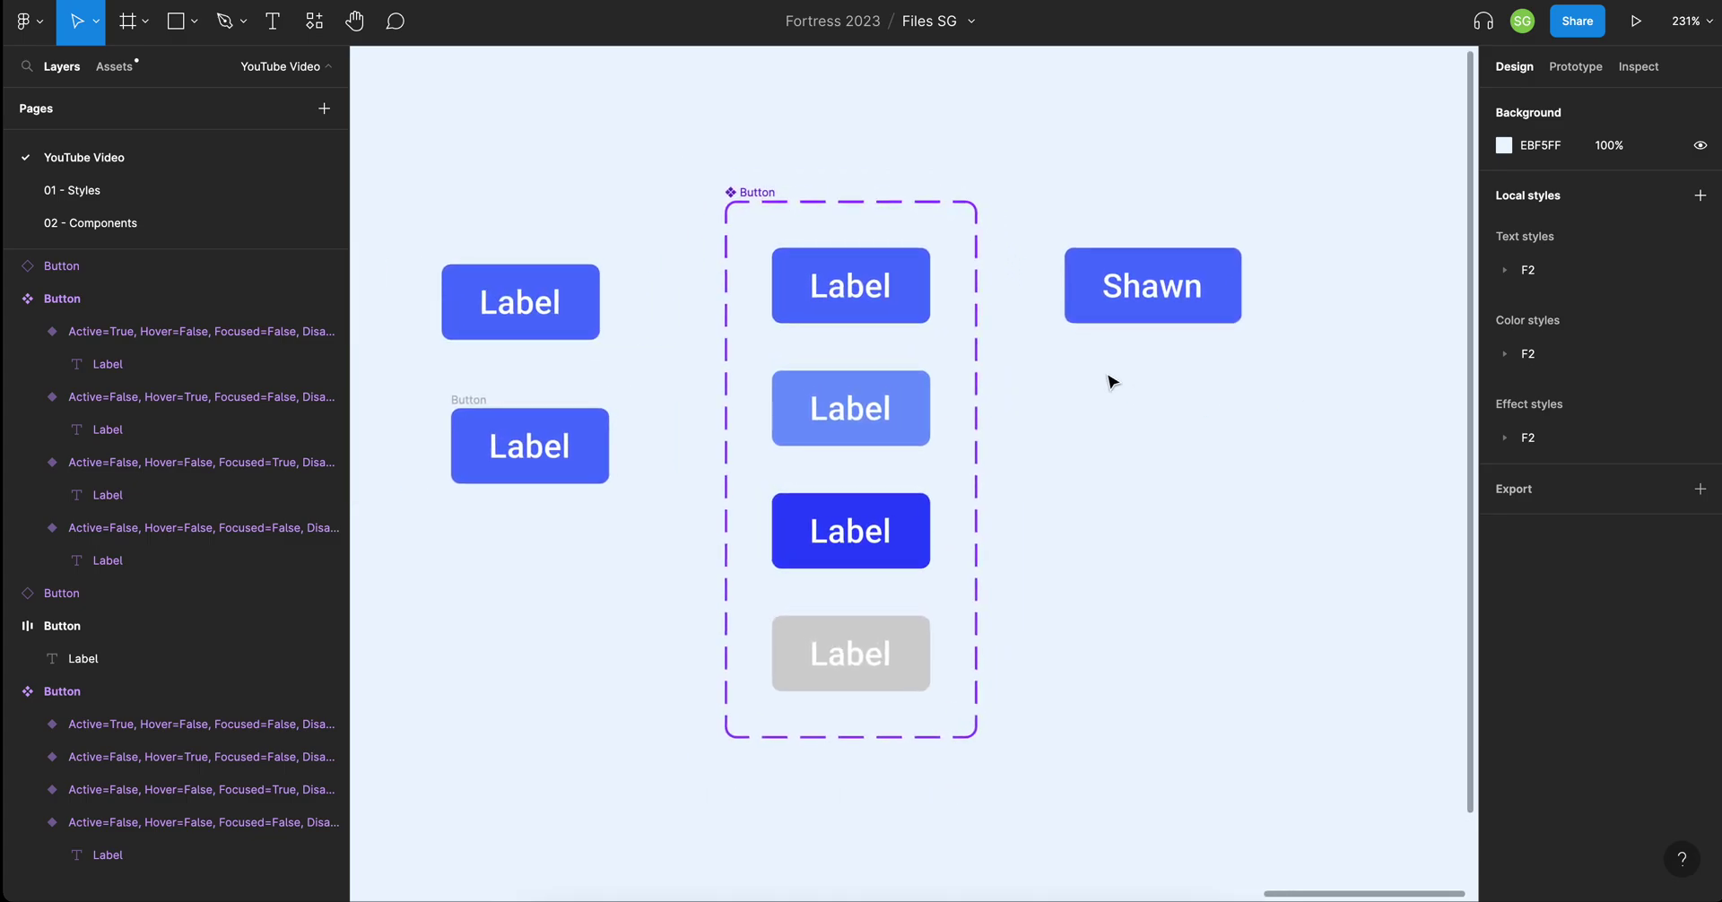
{"action": "left_click_drag", "start_coordinate": [411, 222], "coordinate": [711, 525]}
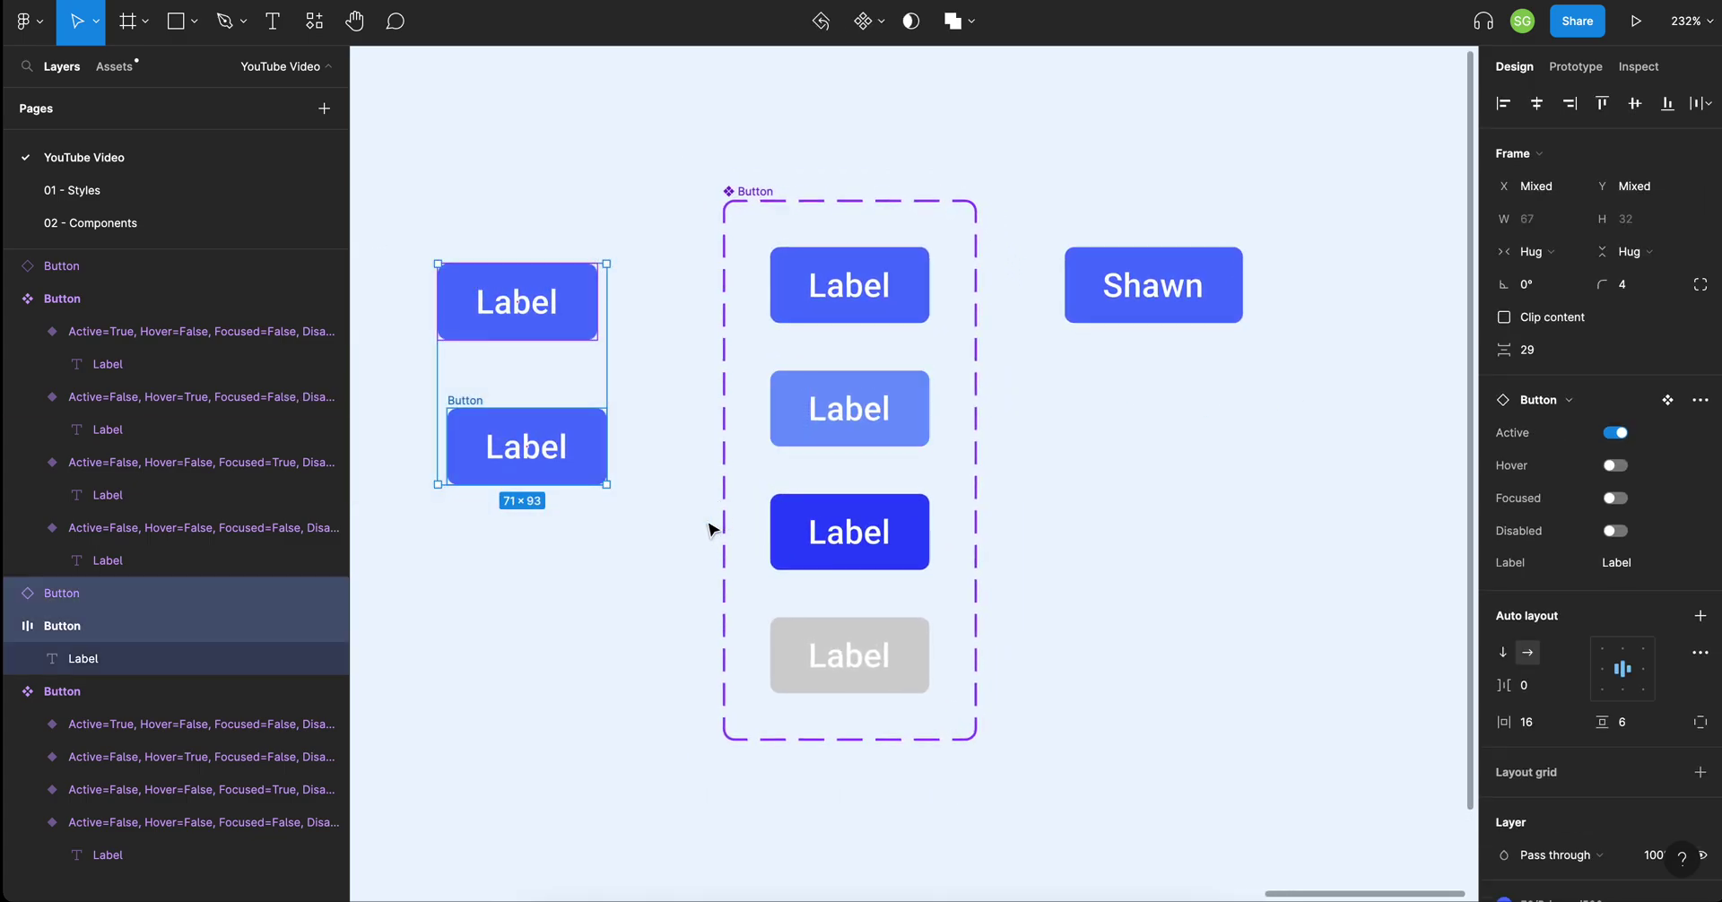
{"action": "key", "text": "Delete"}
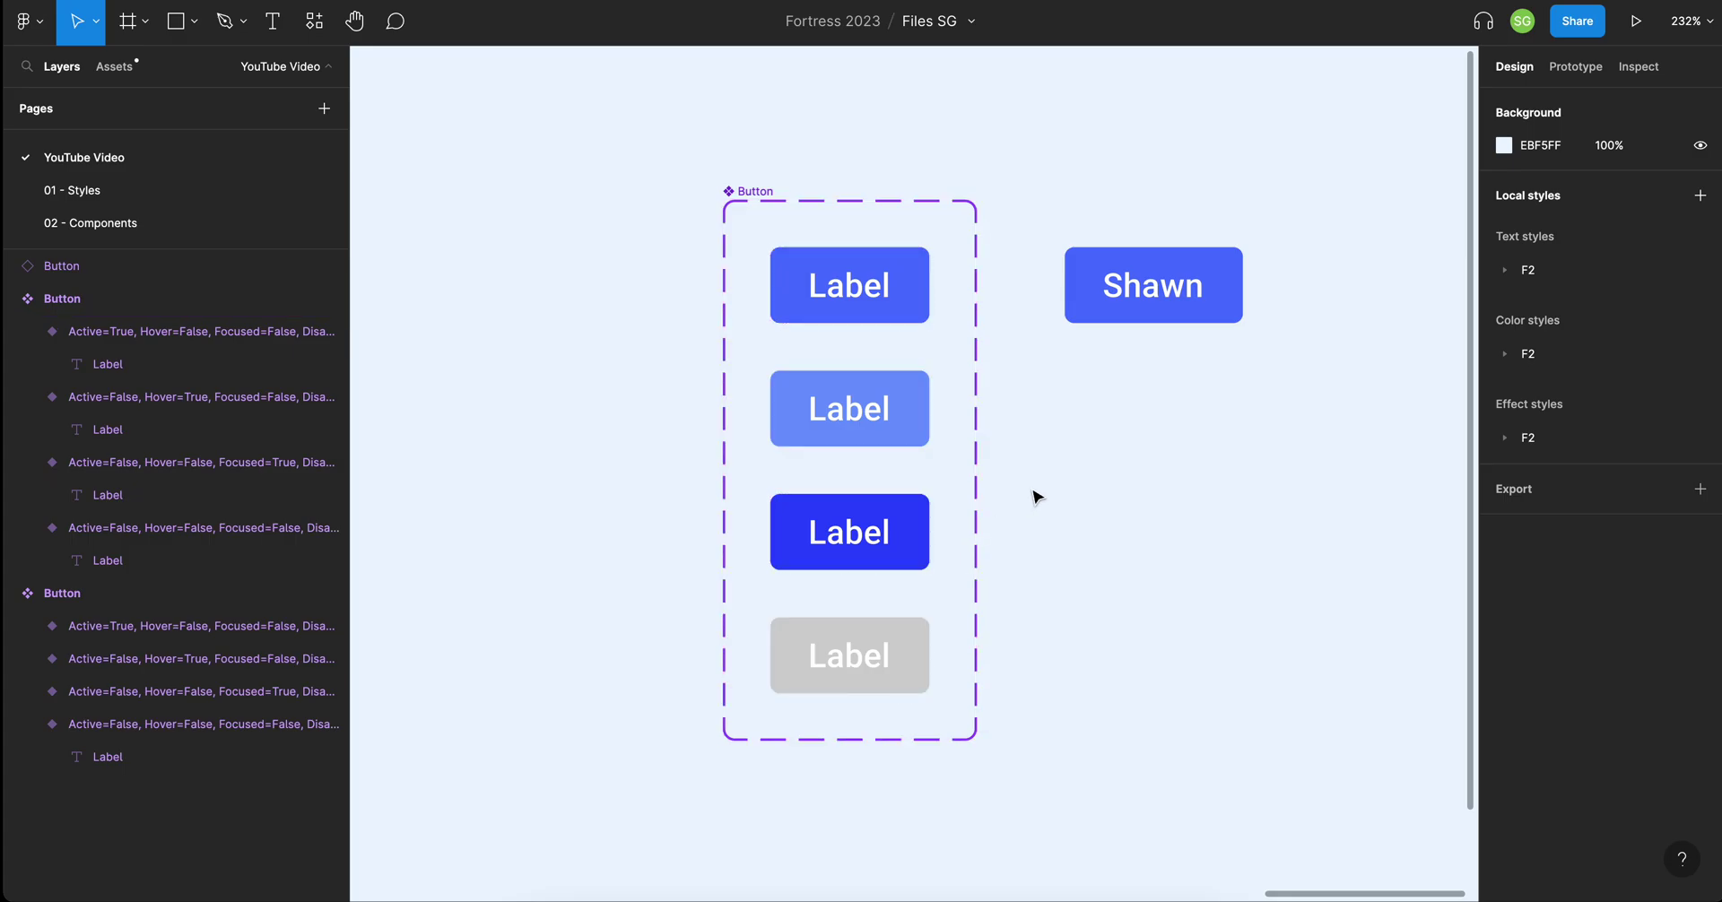
Delete the test button instance beside the component set.
{"action": "left_click", "coordinate": [882, 272]}
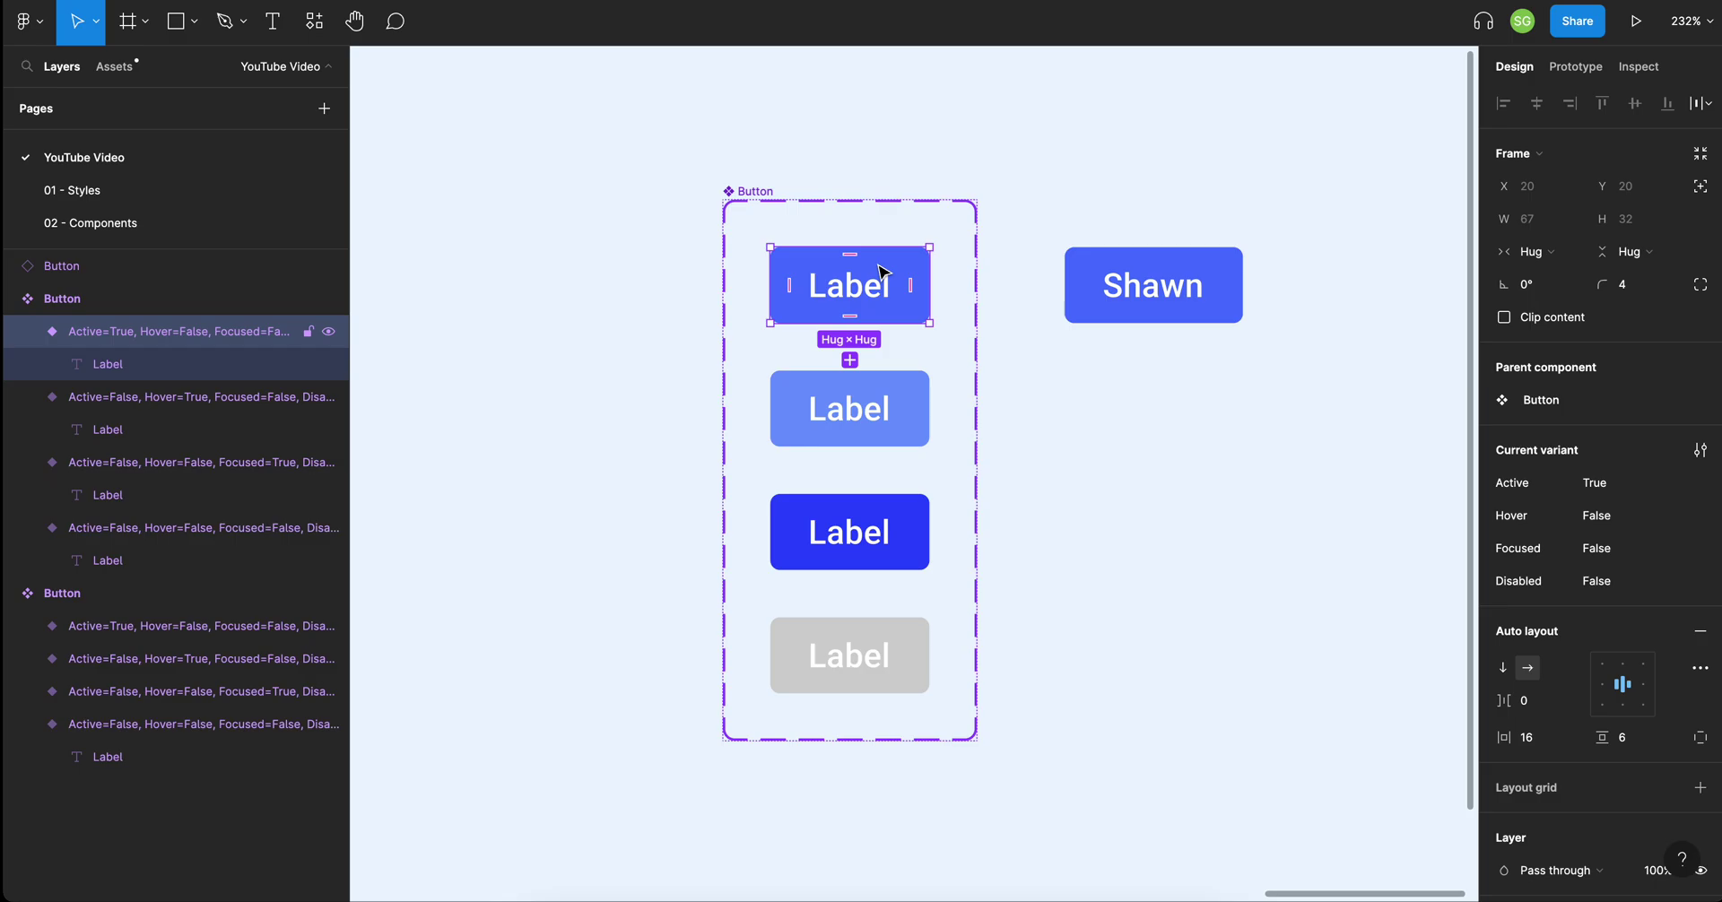
{"action": "left_click_drag", "start_coordinate": [1133, 285], "coordinate": [1274, 255]}
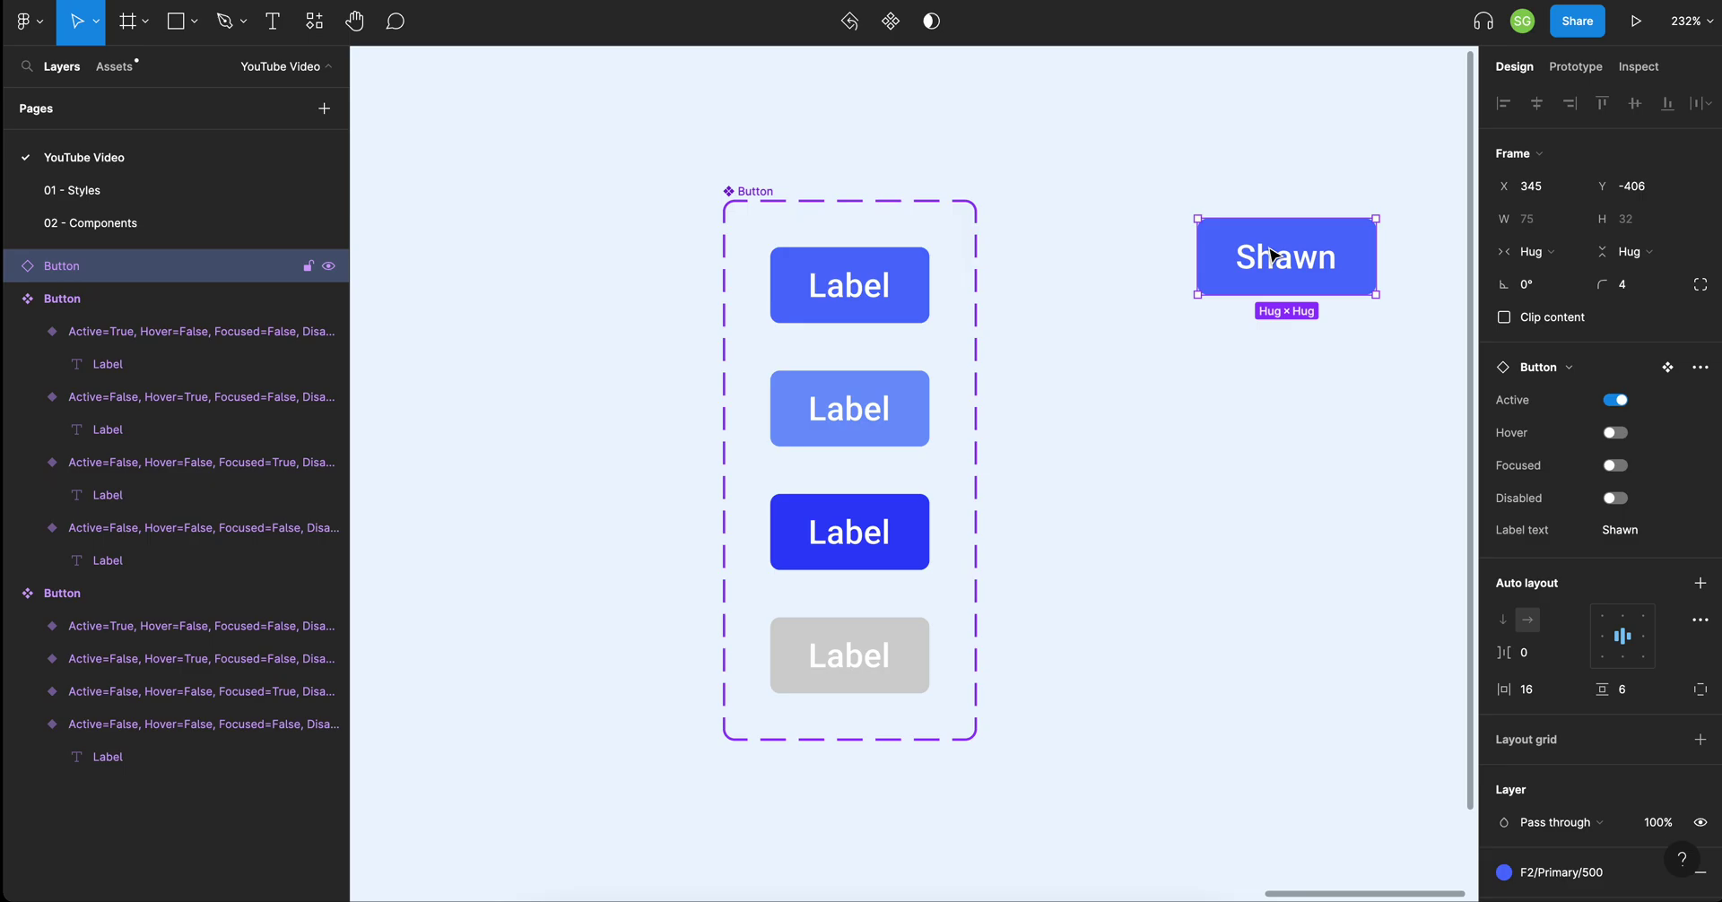
{"action": "key", "text": "Delete"}
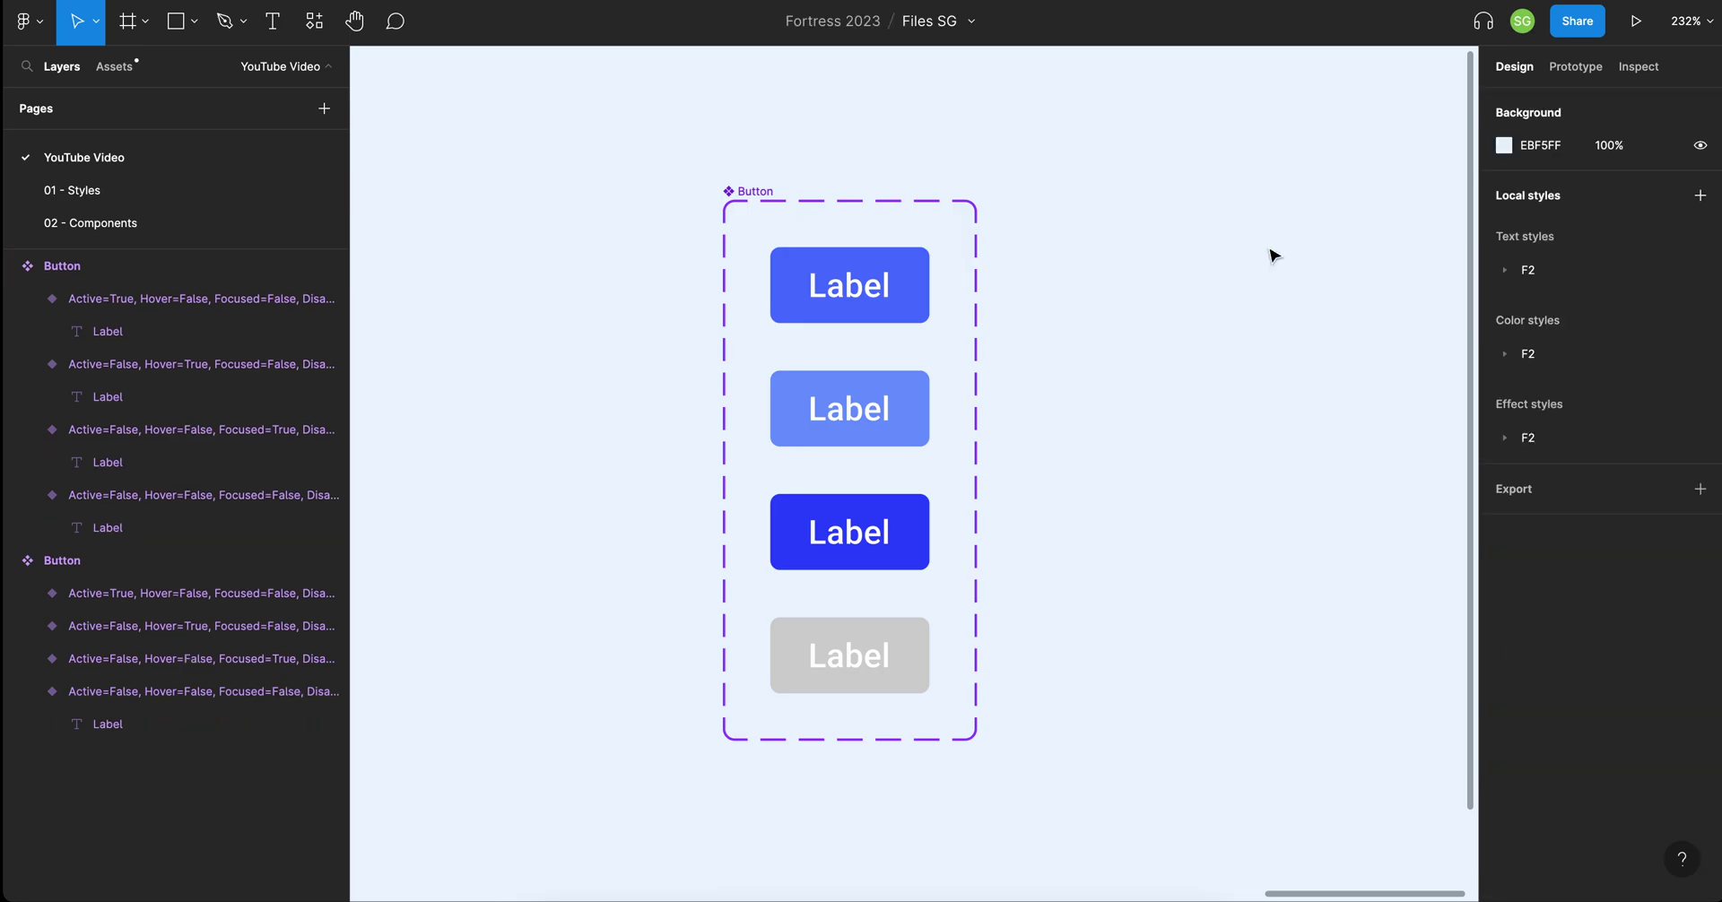
Remove the auto layout from the Button component set and widen its frame to 296.
{"action": "left_click", "coordinate": [763, 192]}
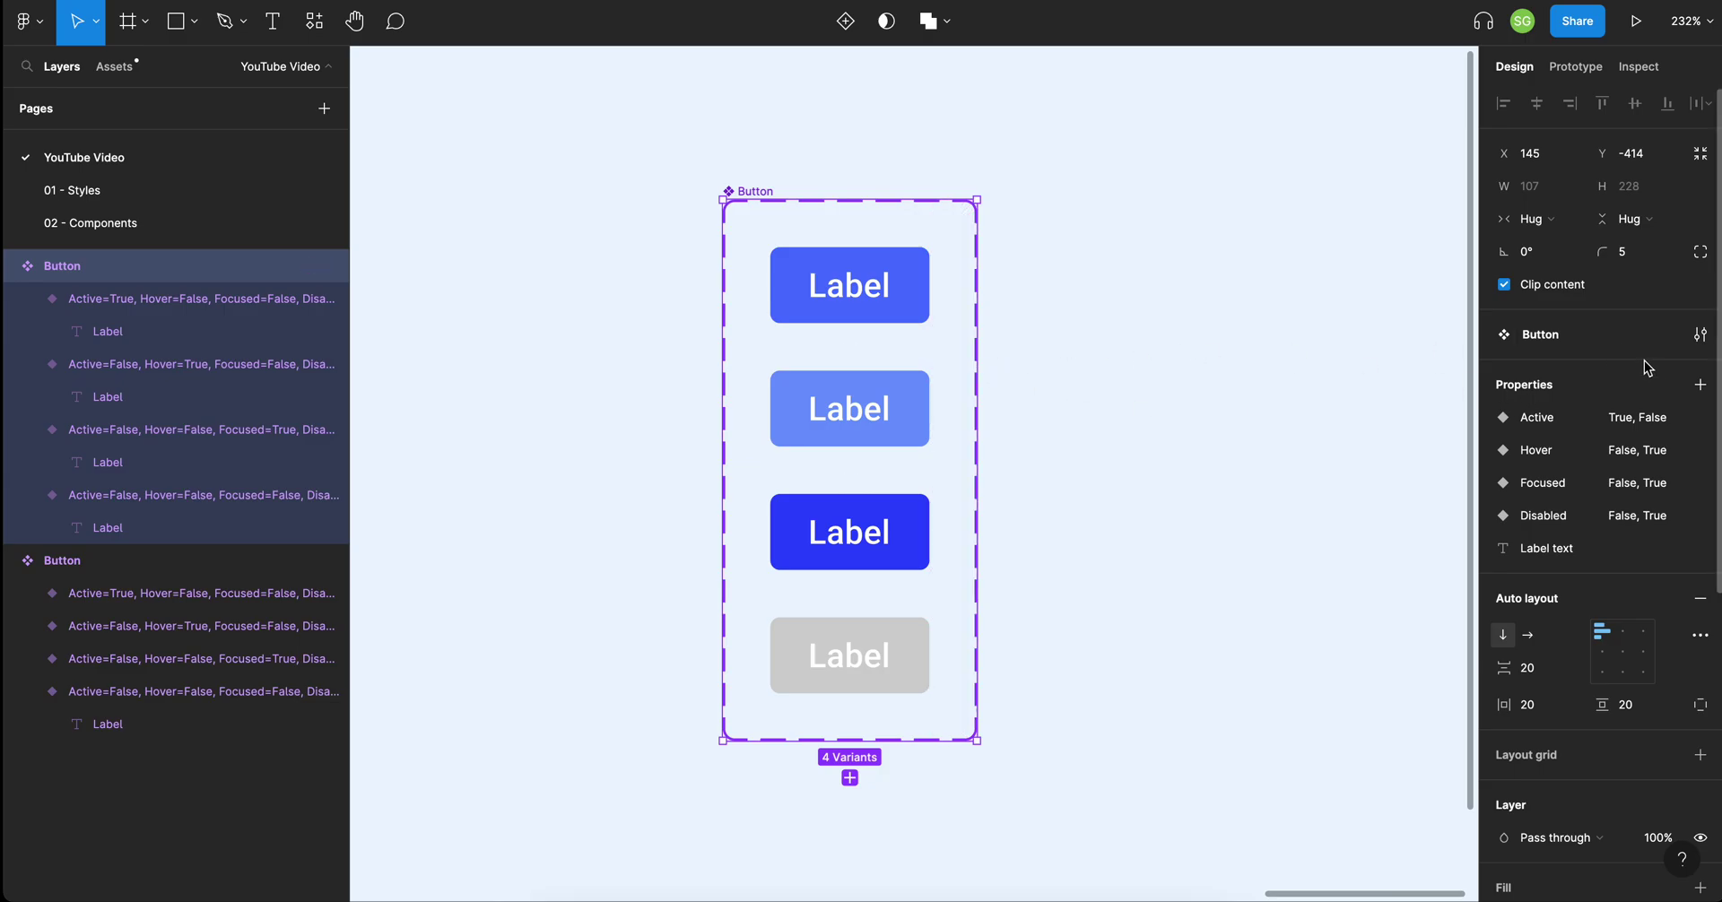
{"action": "left_click", "coordinate": [1705, 606]}
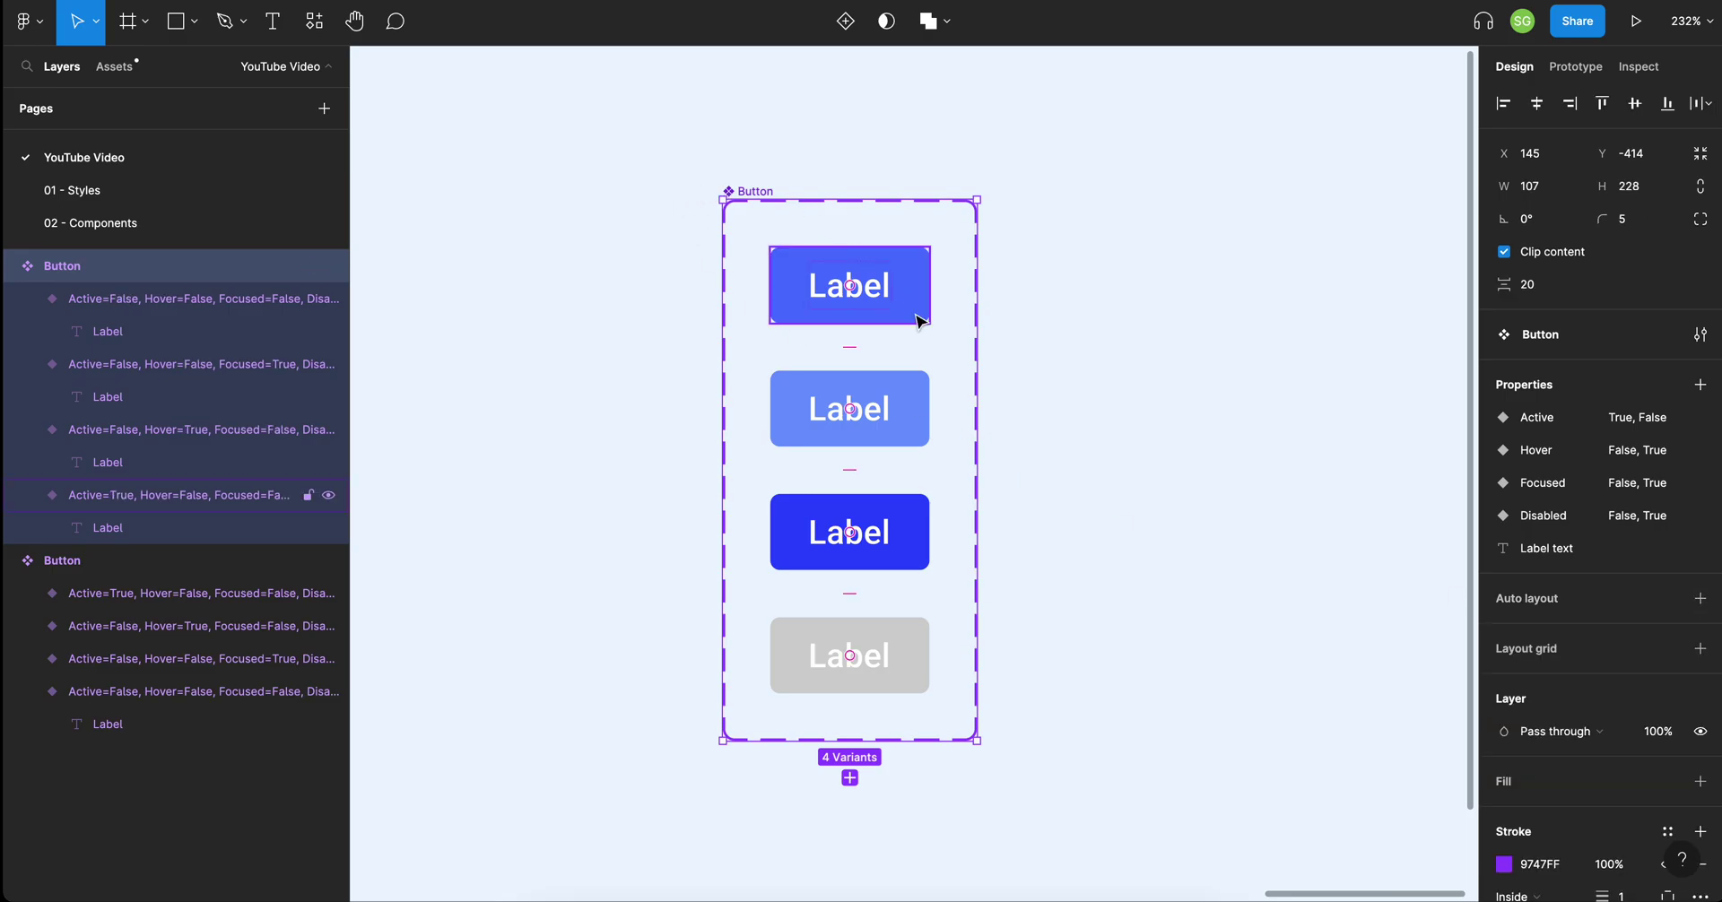
{"action": "left_click_drag", "start_coordinate": [982, 313], "coordinate": [1425, 353]}
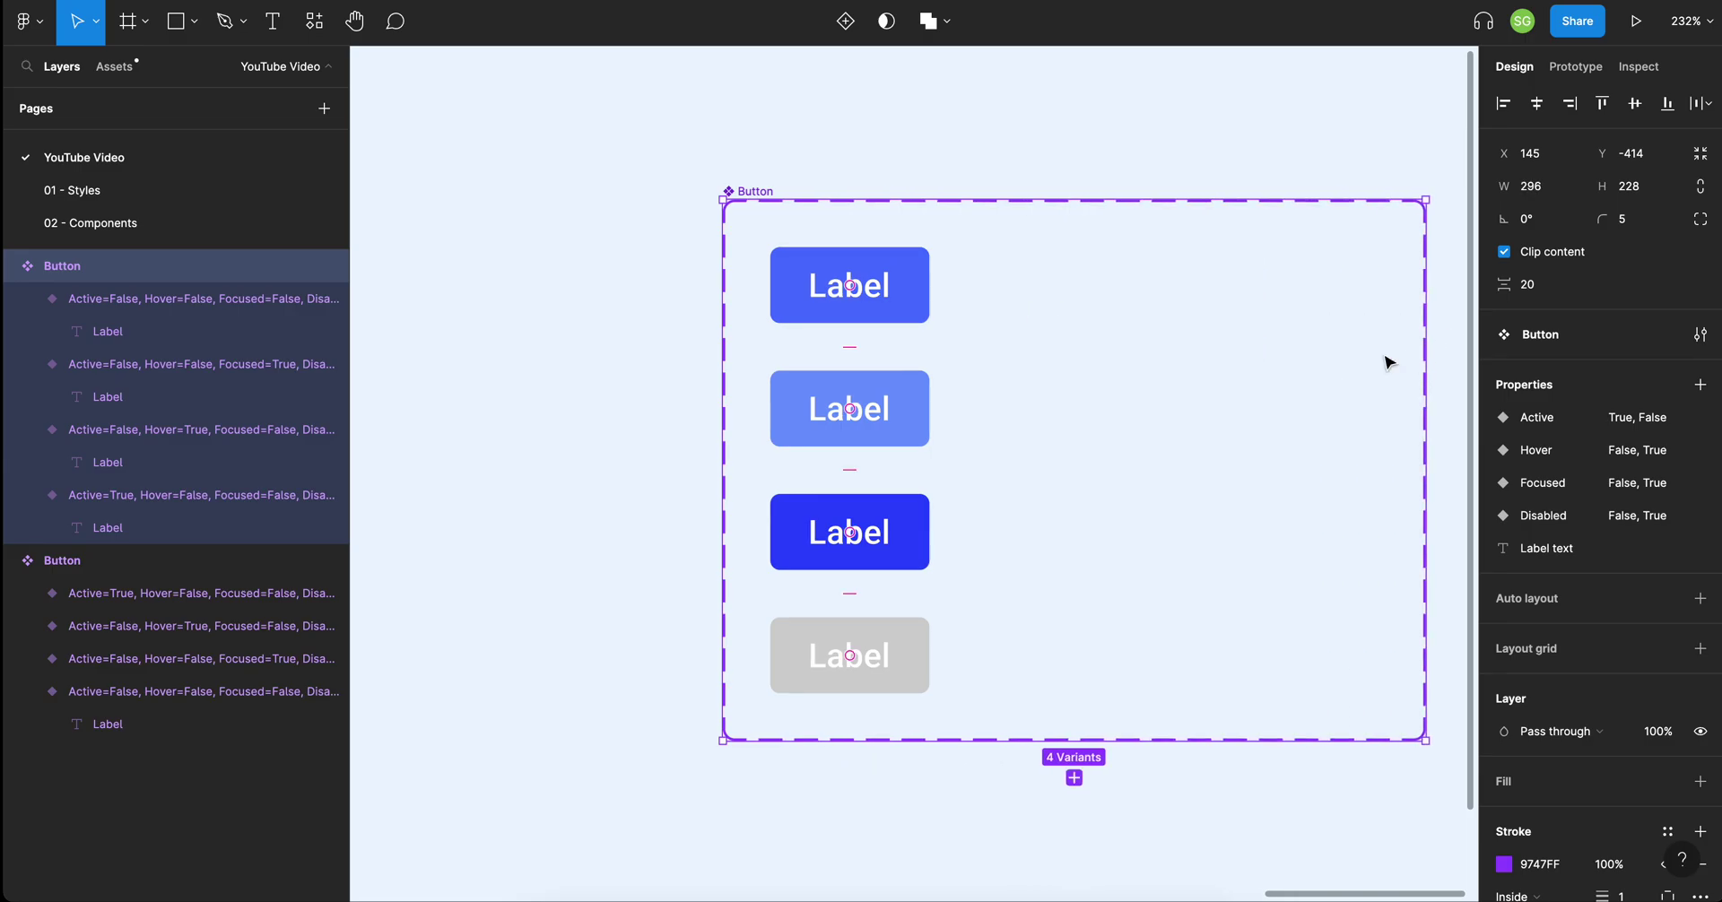
{"action": "scroll", "coordinate": [924, 401], "scroll_direction": "right", "scroll_amount": 5}
{"action": "left_click", "coordinate": [781, 148]}
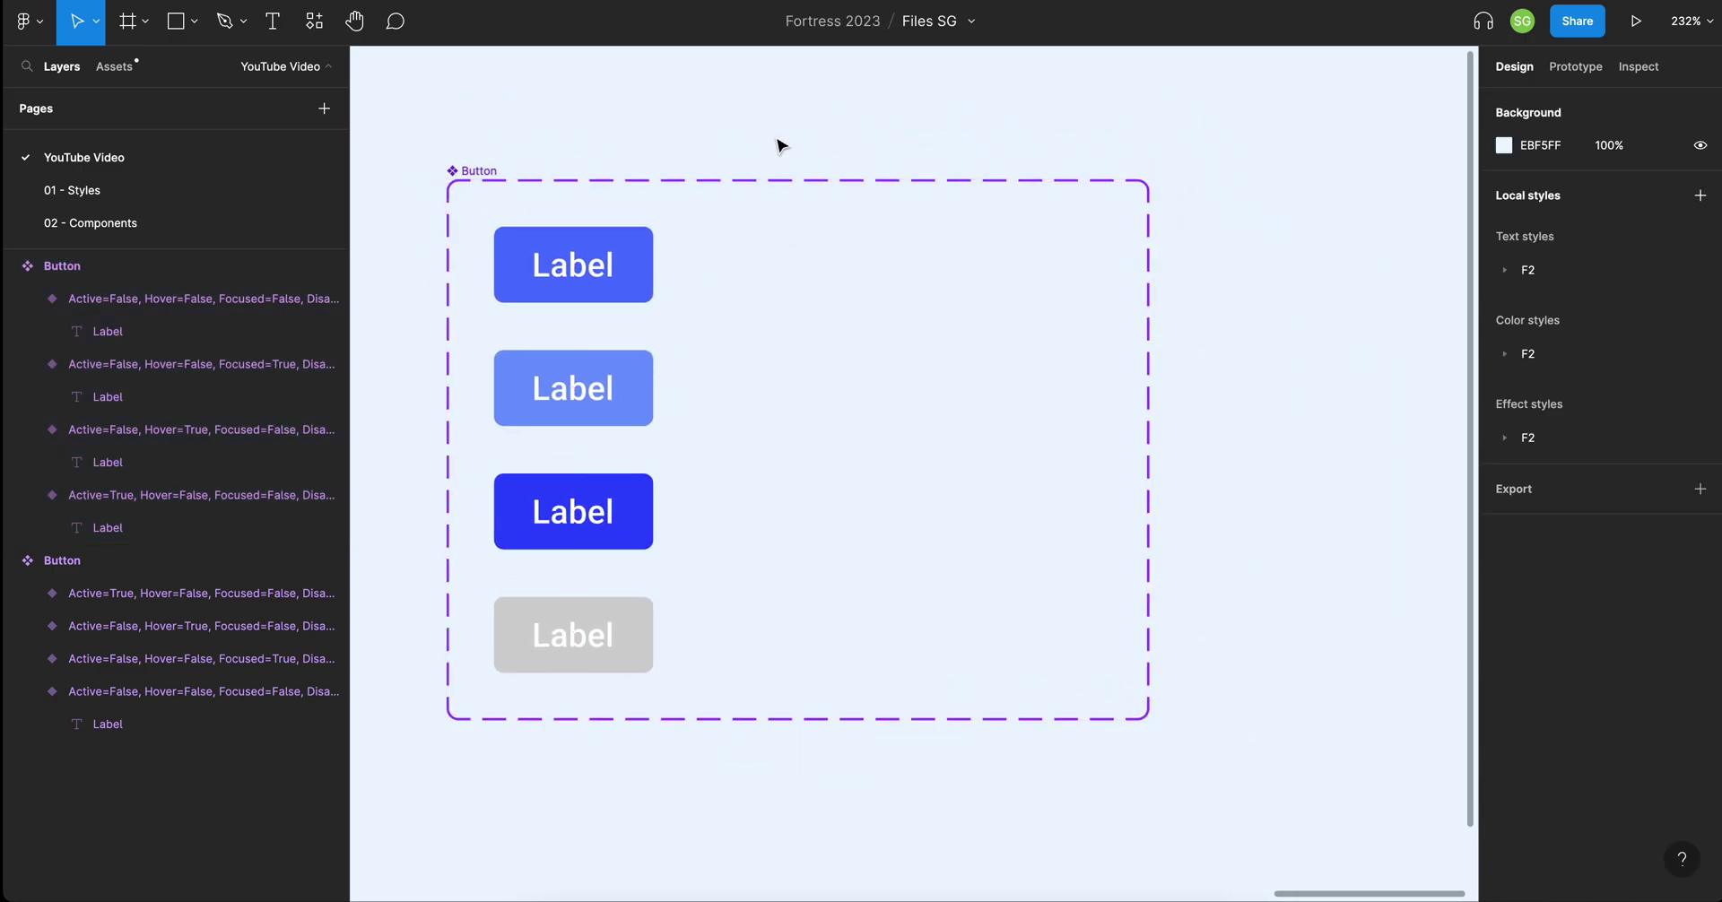
{"action": "left_click", "coordinate": [488, 171]}
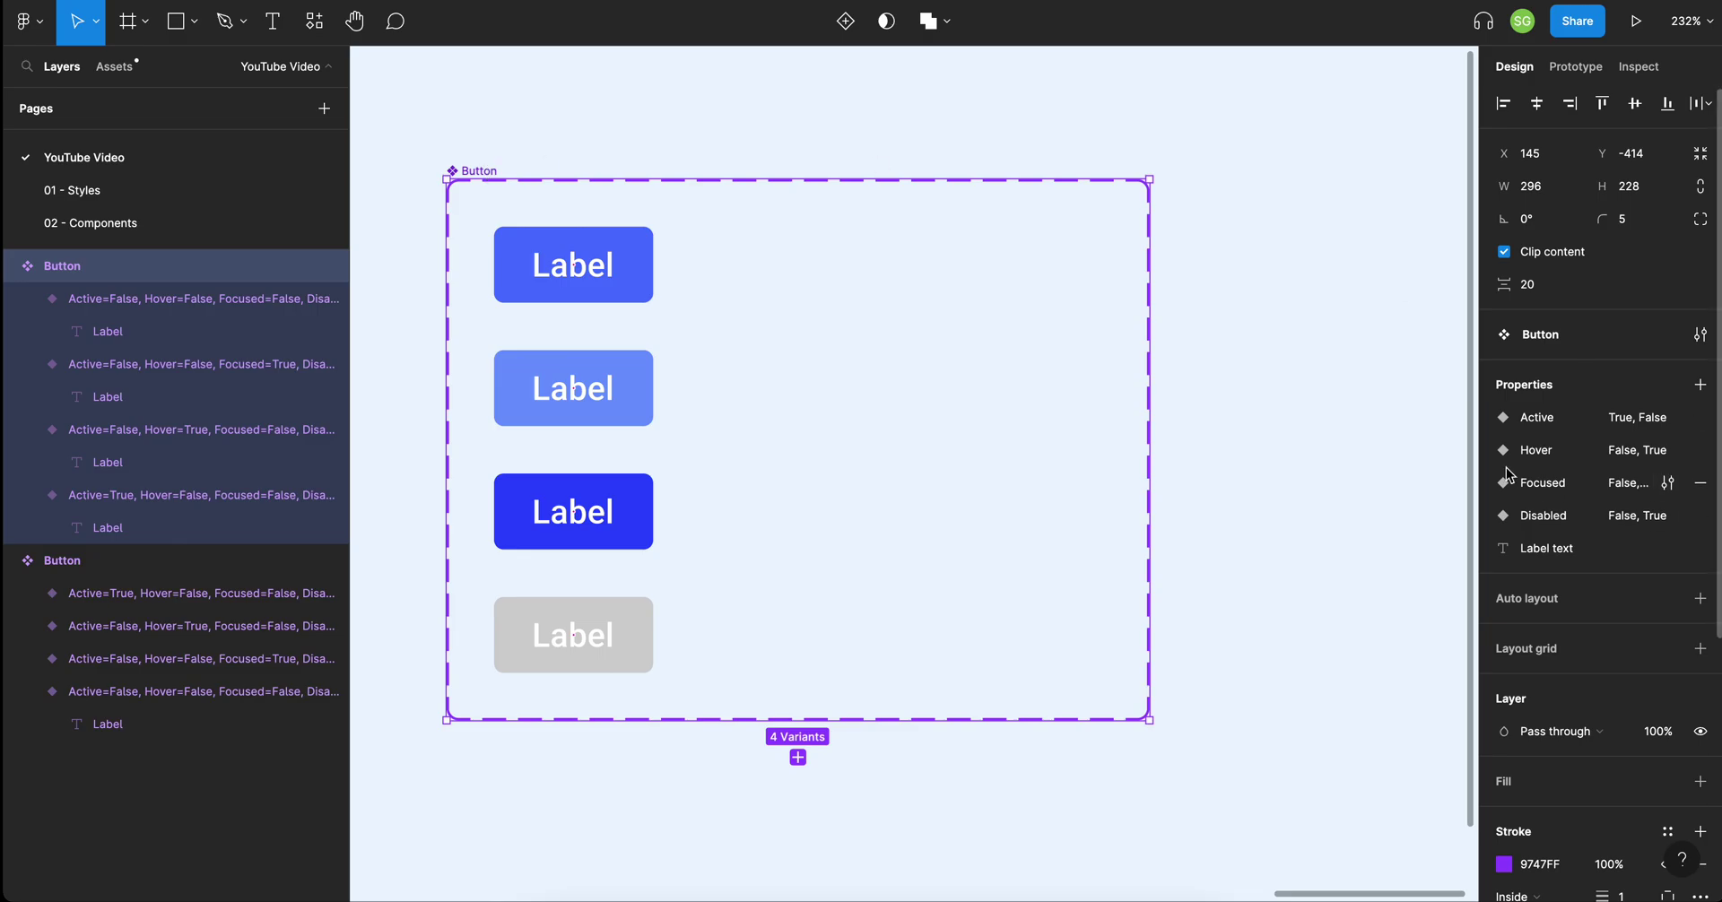
Add a variant property named Small 24px with the value False to the Button set and place it first among the properties.
{"action": "mouse_move", "coordinate": [570, 634]}
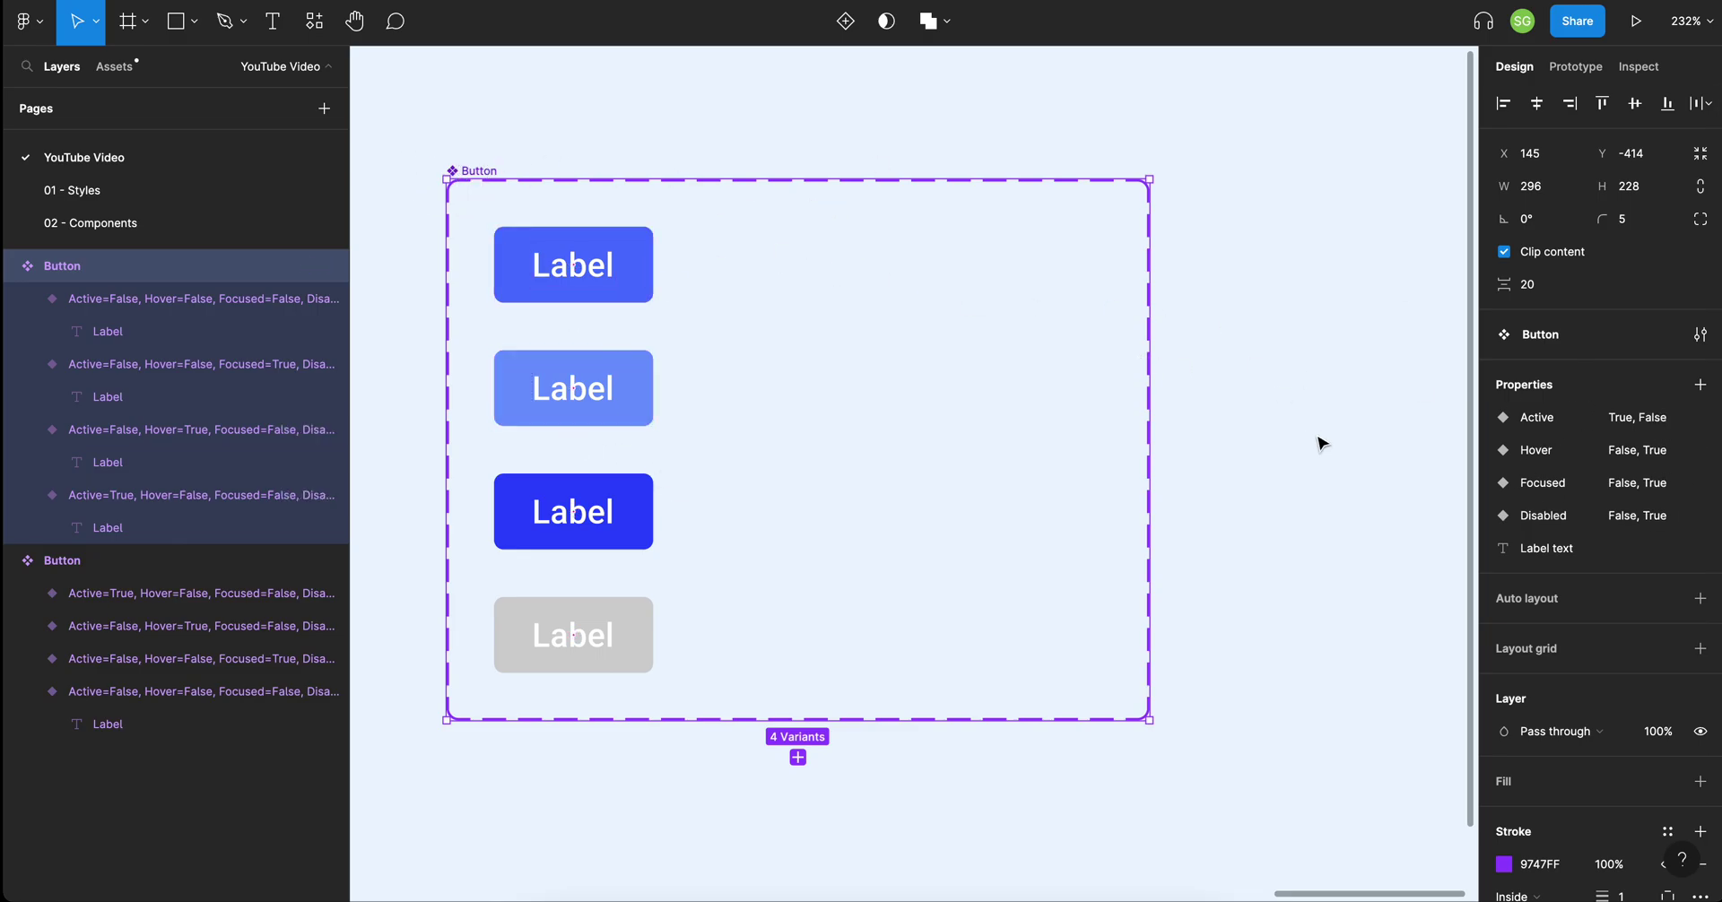
{"action": "left_click", "coordinate": [1701, 385]}
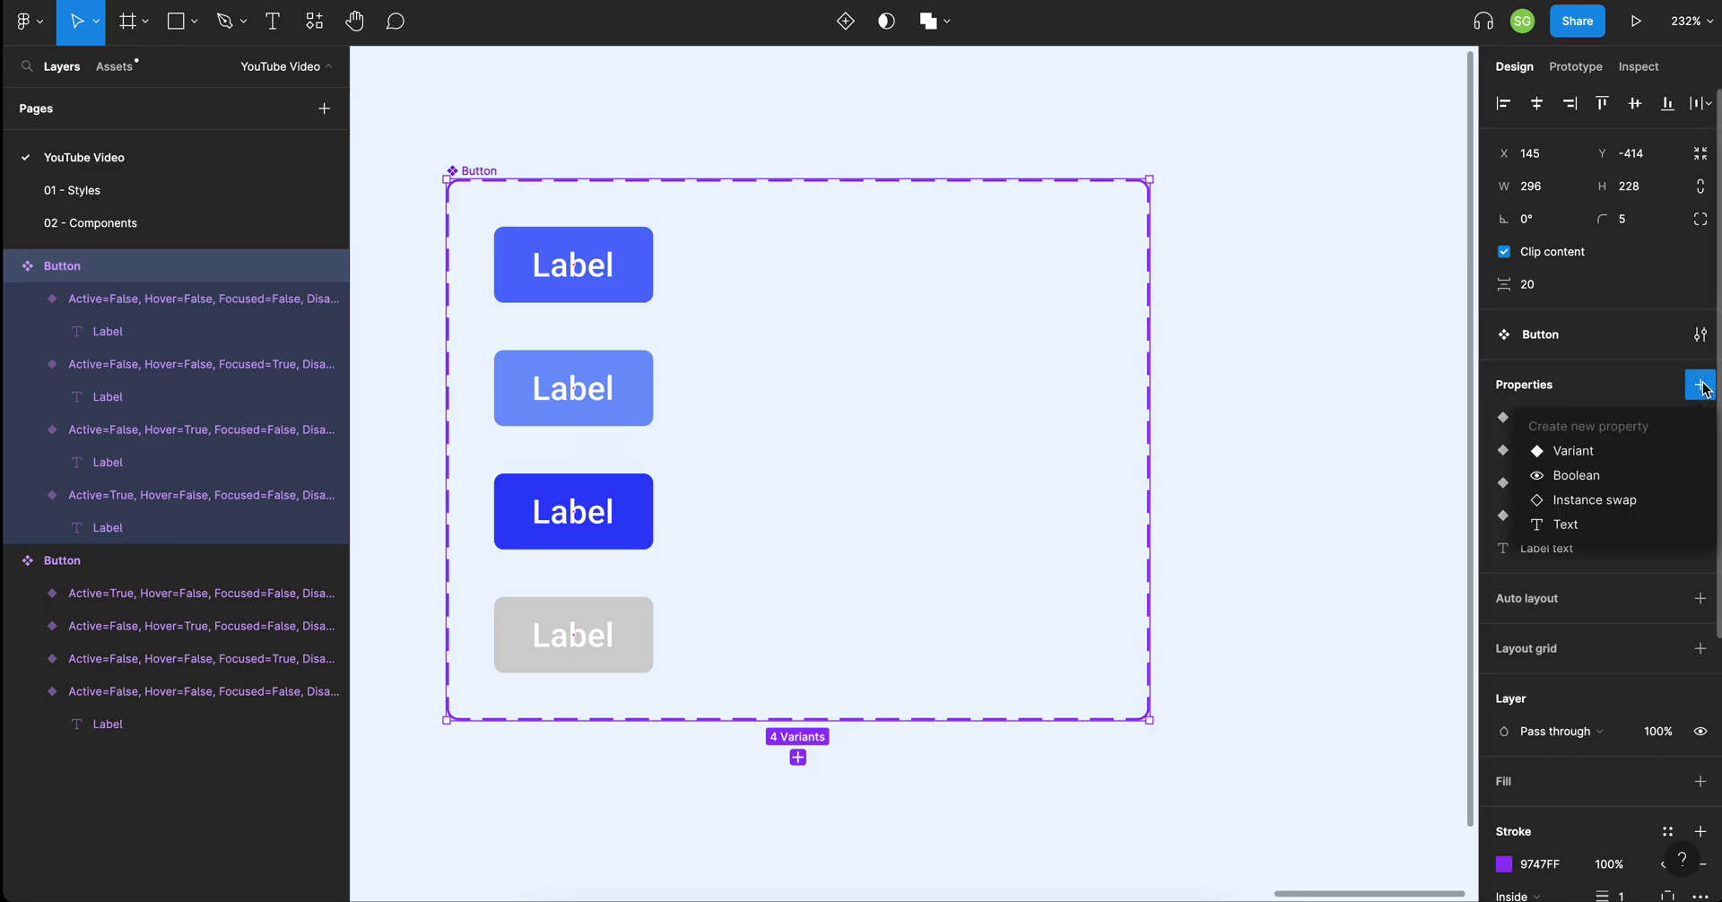
{"action": "left_click", "coordinate": [1613, 454]}
{"action": "type", "text": "Small"}
{"action": "key", "text": "BackSpace"}
{"action": "key", "text": "BackSpace"}
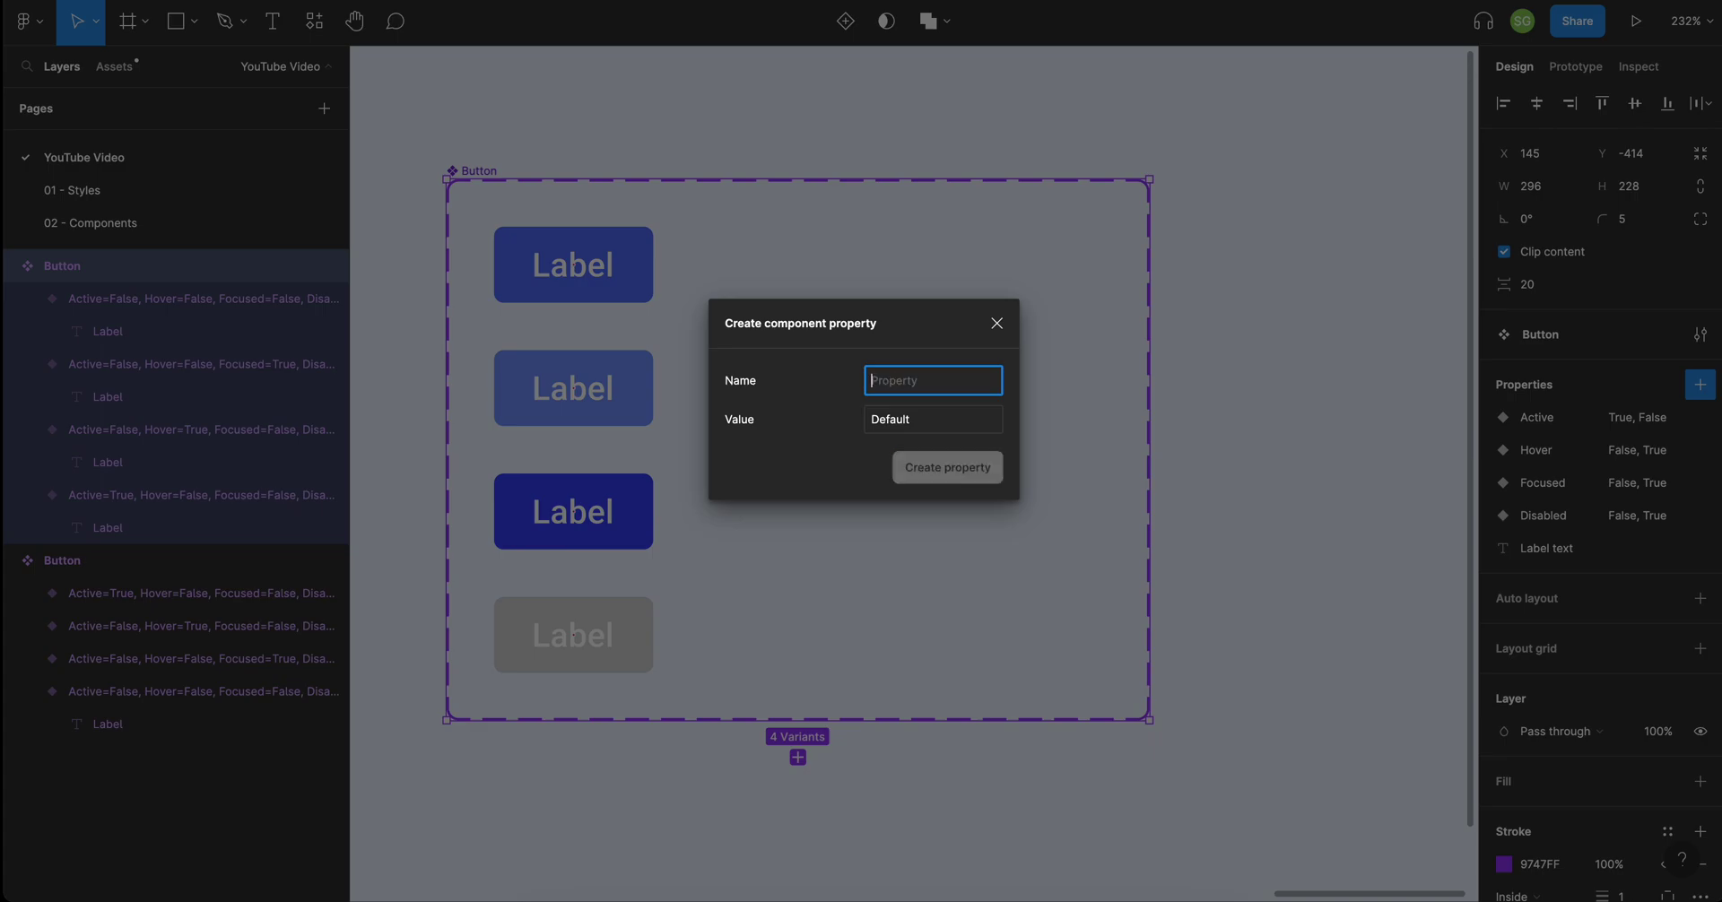
{"action": "type", "text": "24px"}
{"action": "left_click", "coordinate": [877, 380]}
{"action": "type", "text": "Small"}
{"action": "left_click", "coordinate": [903, 423]}
{"action": "double_click", "coordinate": [903, 423]}
{"action": "type", "text": "False"}
{"action": "key", "text": "Return"}
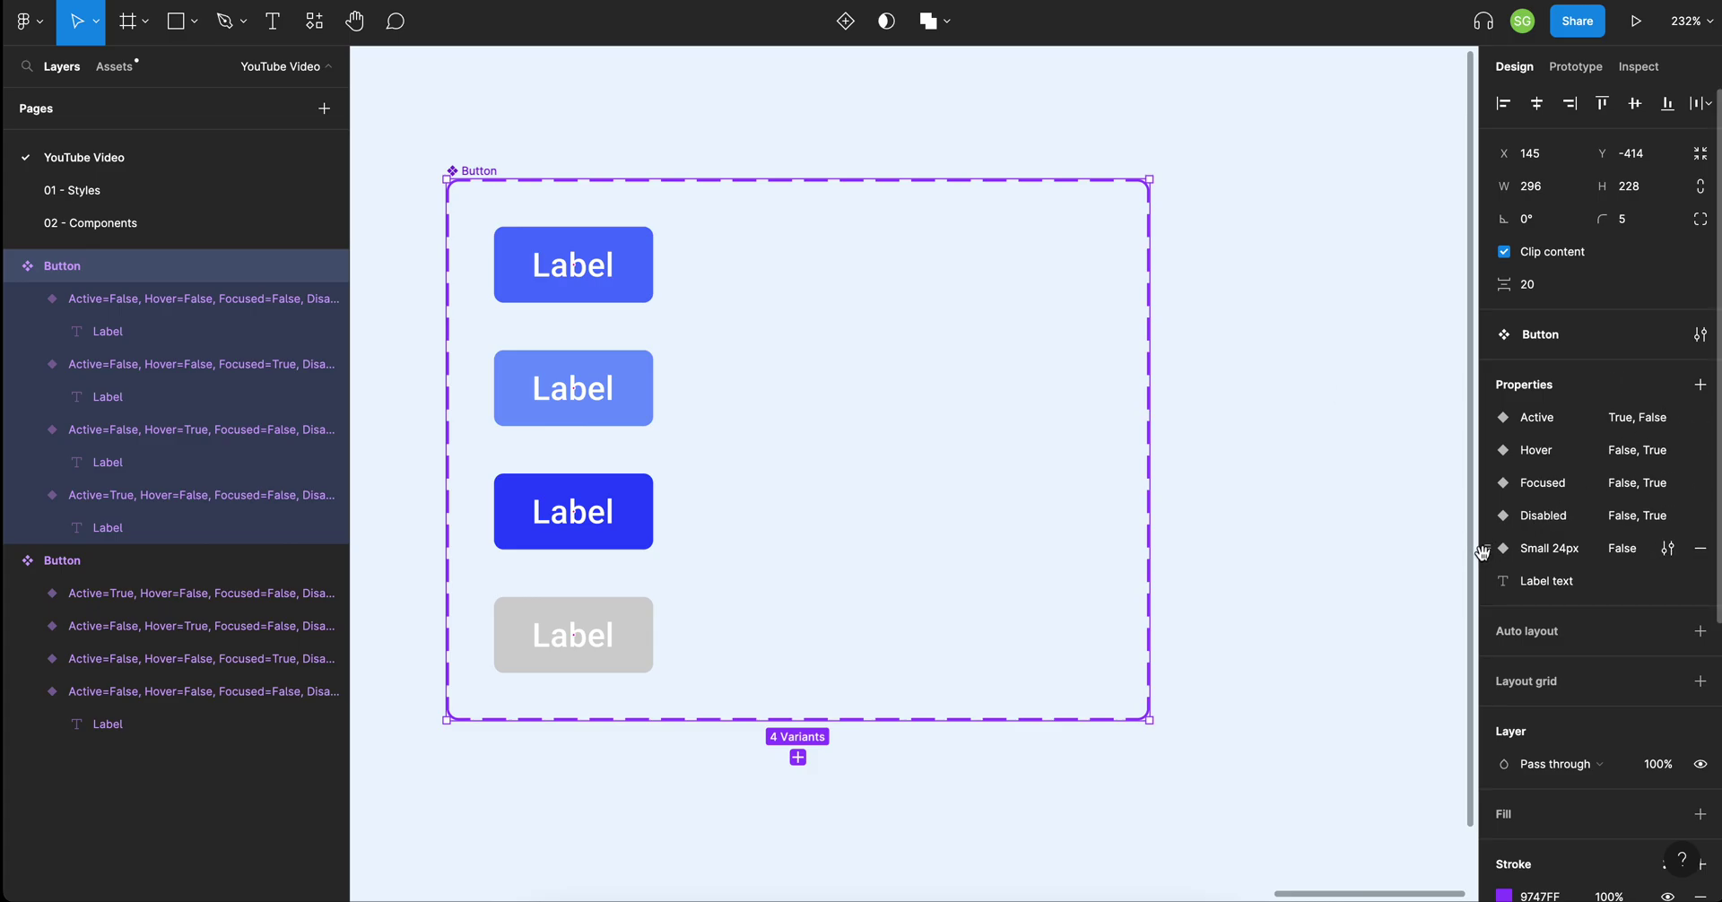
{"action": "left_click_drag", "start_coordinate": [1486, 551], "coordinate": [1492, 411]}
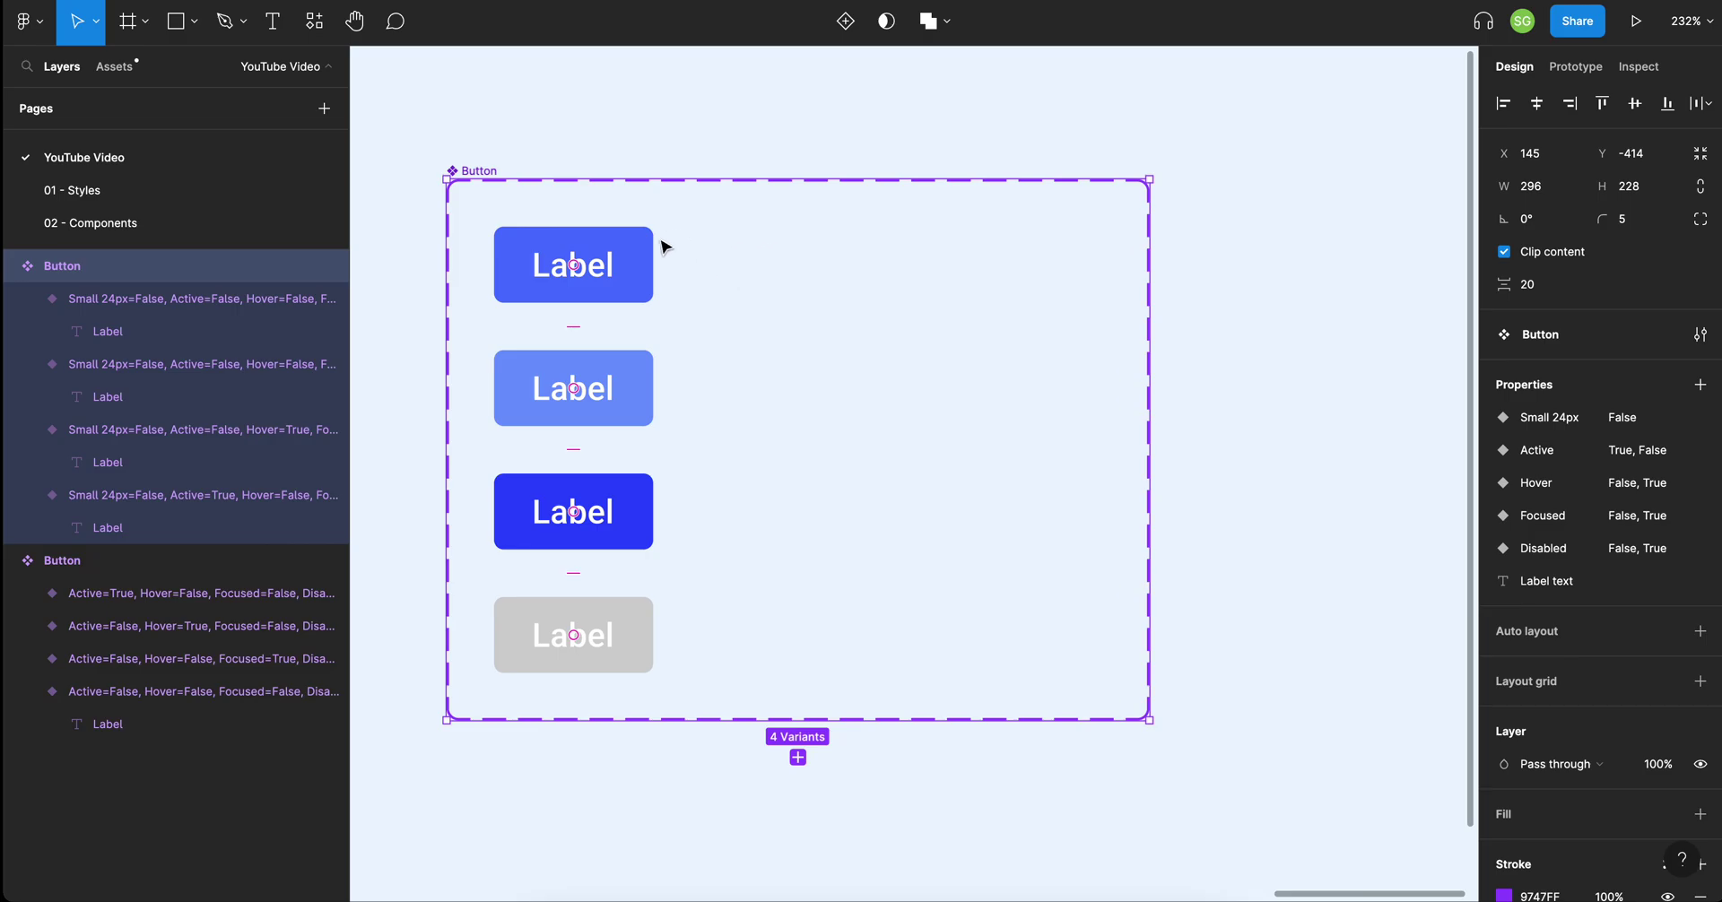
Duplicate all four button variants and place the copies as a second column beside the originals at X 132.
{"action": "left_click", "coordinate": [633, 269]}
{"action": "left_click_drag", "start_coordinate": [698, 686], "coordinate": [613, 588]}
{"action": "left_click", "coordinate": [613, 587]}
{"action": "left_click", "coordinate": [614, 248]}
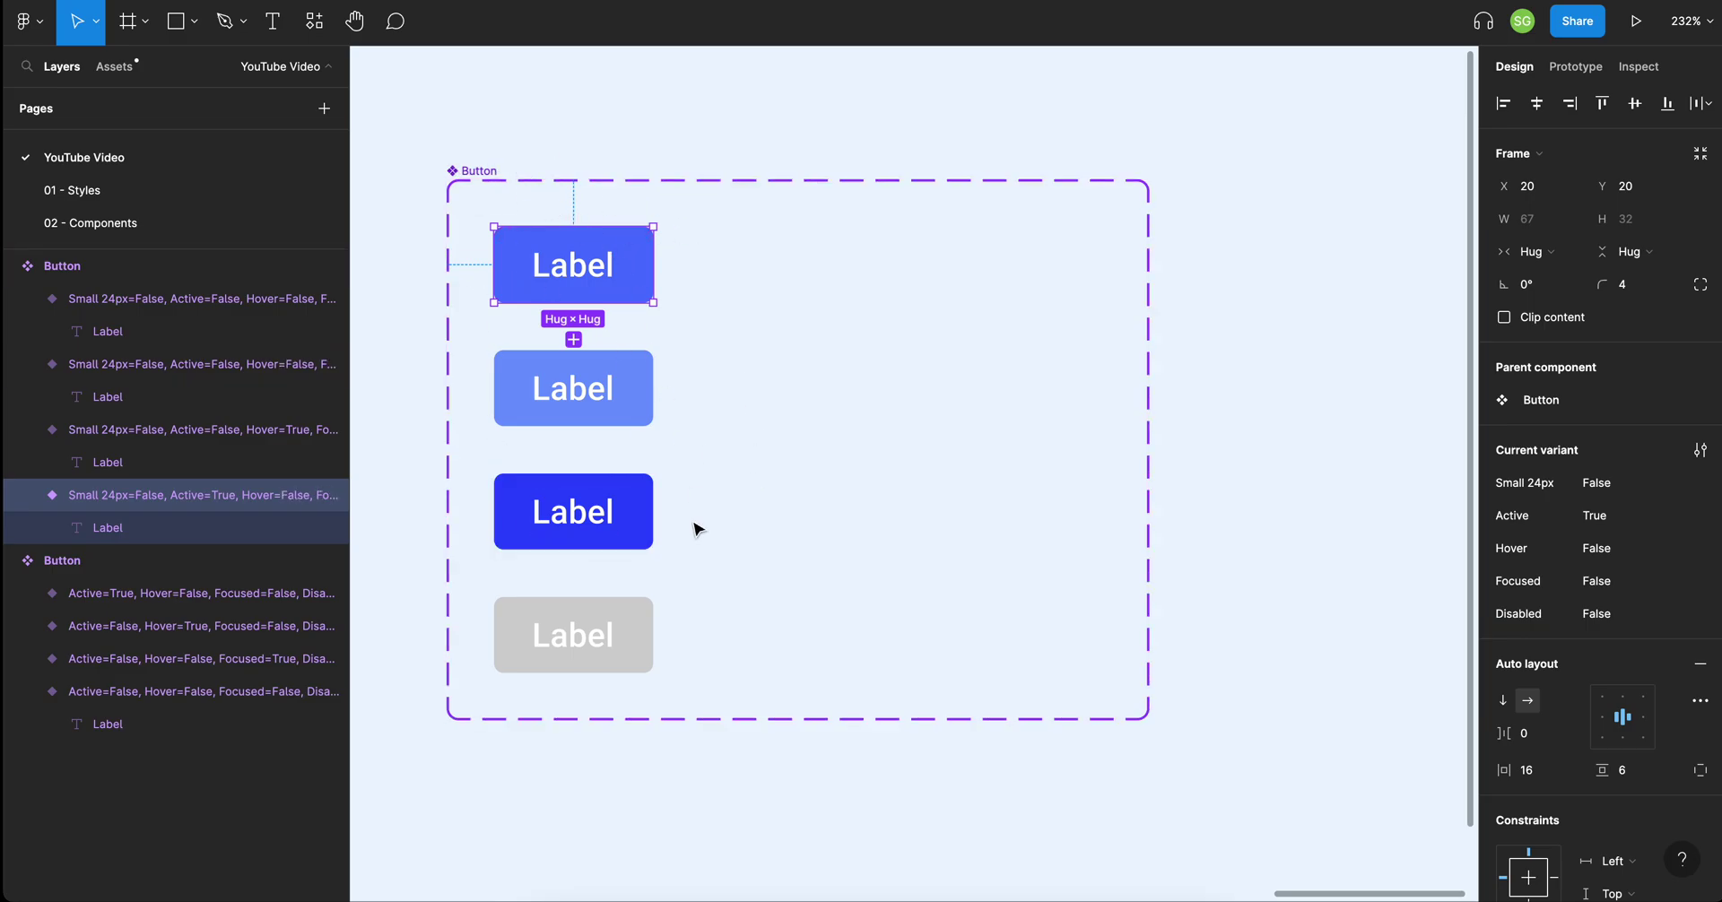
{"action": "left_click_drag", "start_coordinate": [676, 677], "coordinate": [570, 640]}
{"action": "left_click_drag", "start_coordinate": [473, 339], "coordinate": [477, 220]}
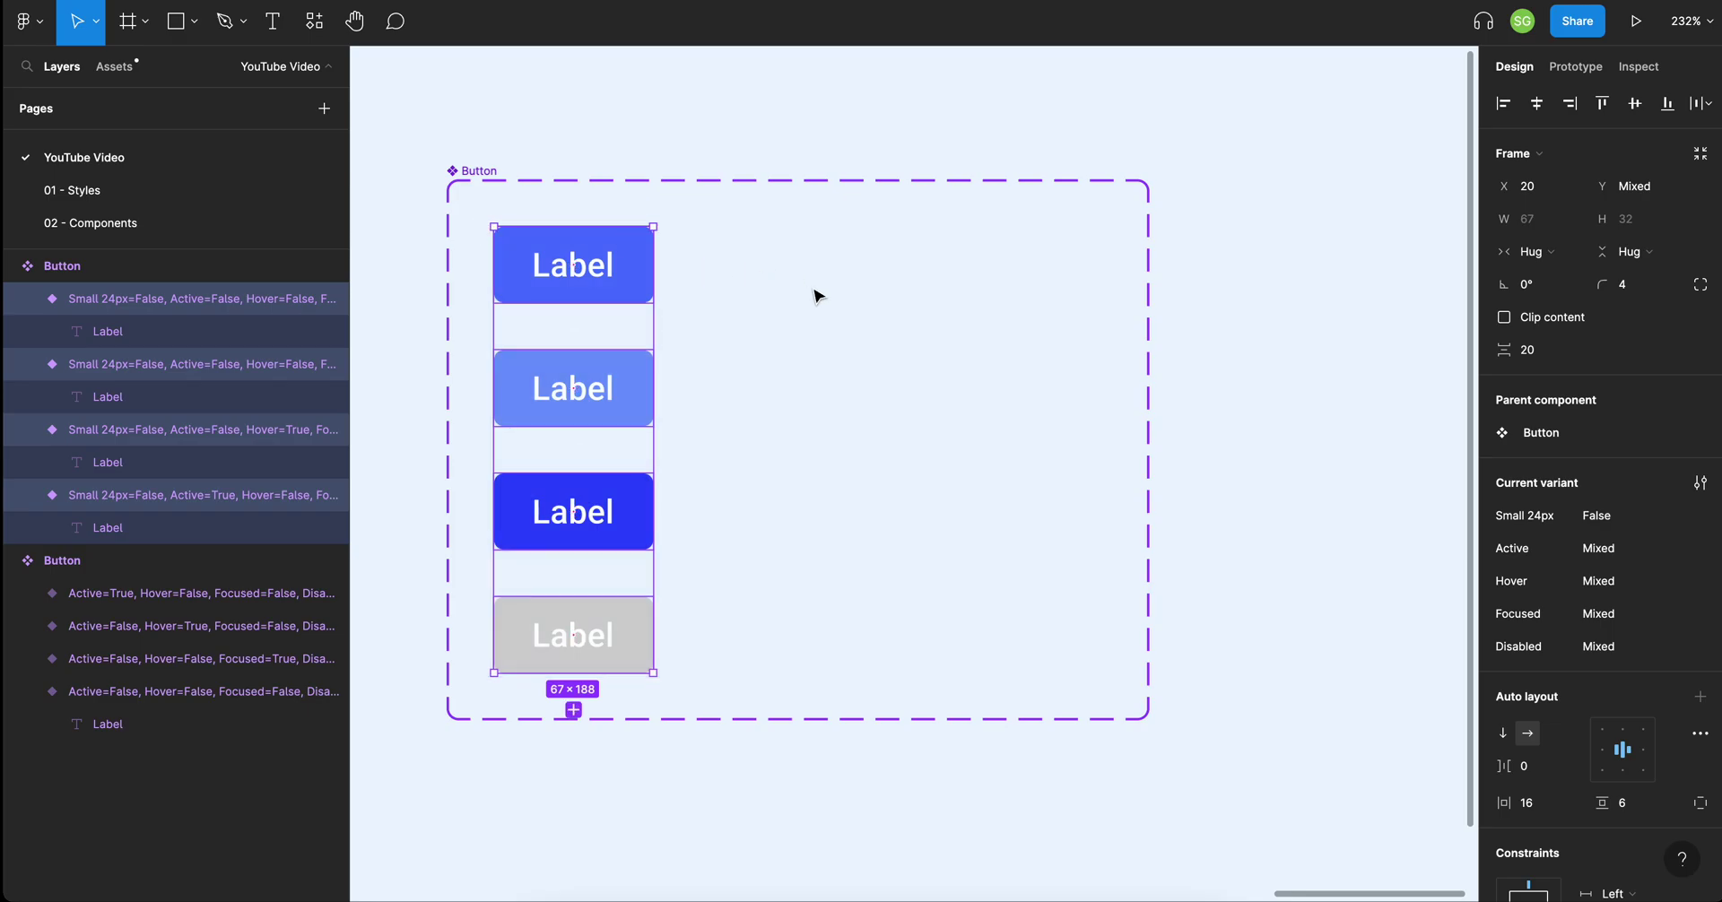
{"action": "key", "text": "ctrl+d"}
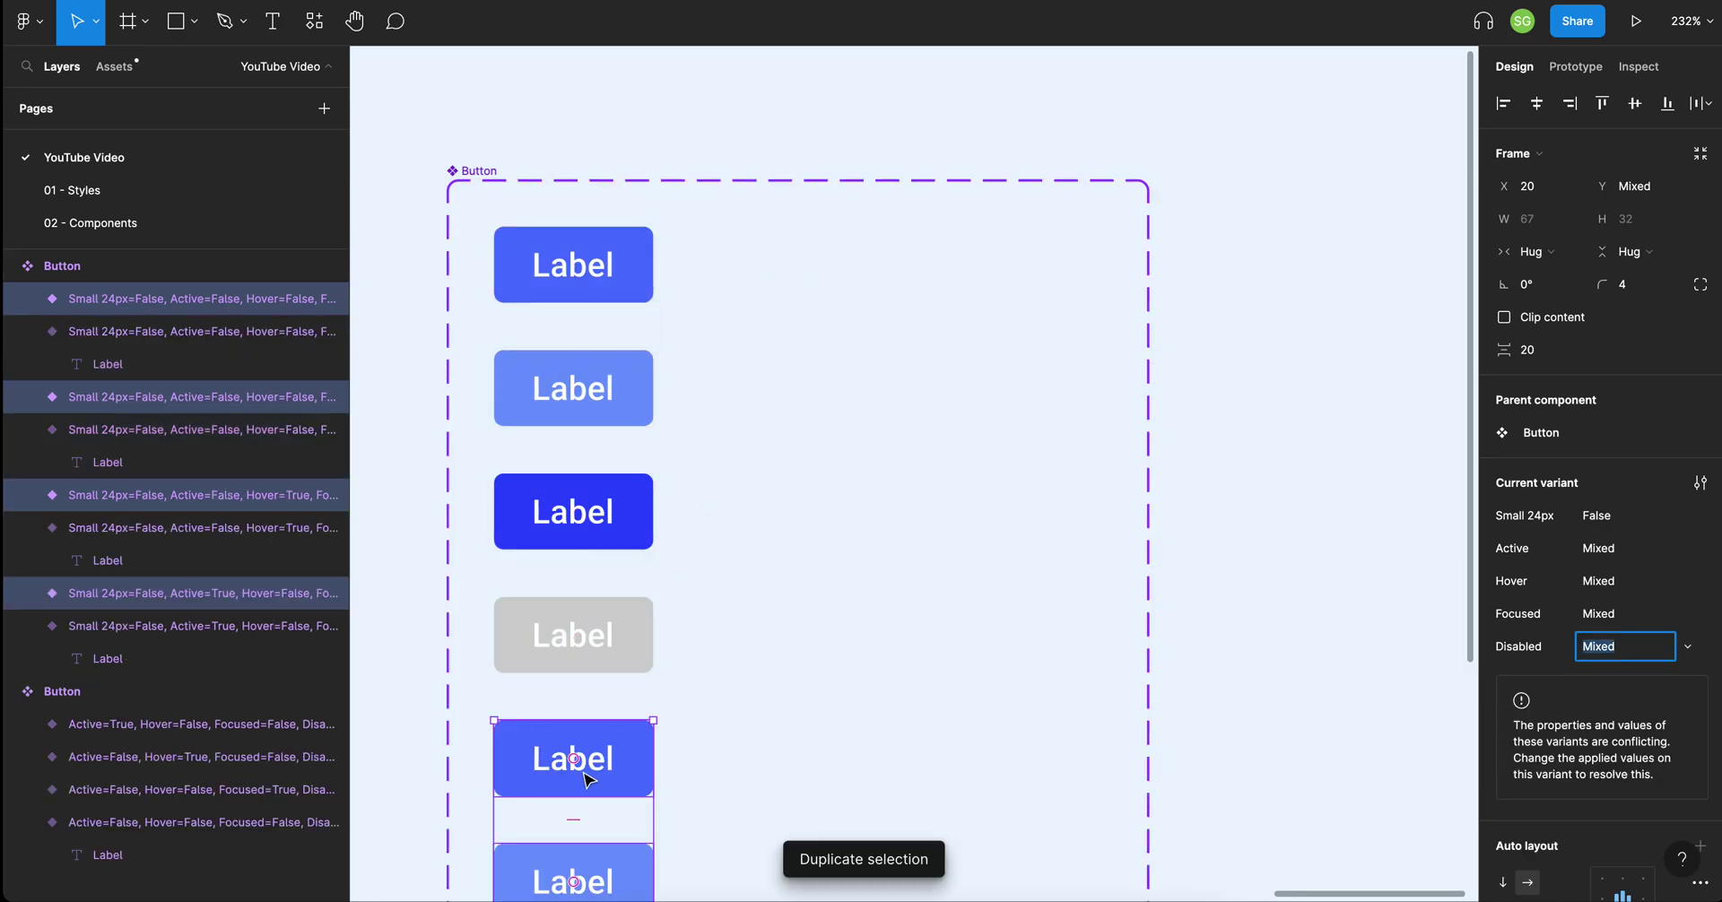
{"action": "left_click_drag", "start_coordinate": [592, 774], "coordinate": [861, 275]}
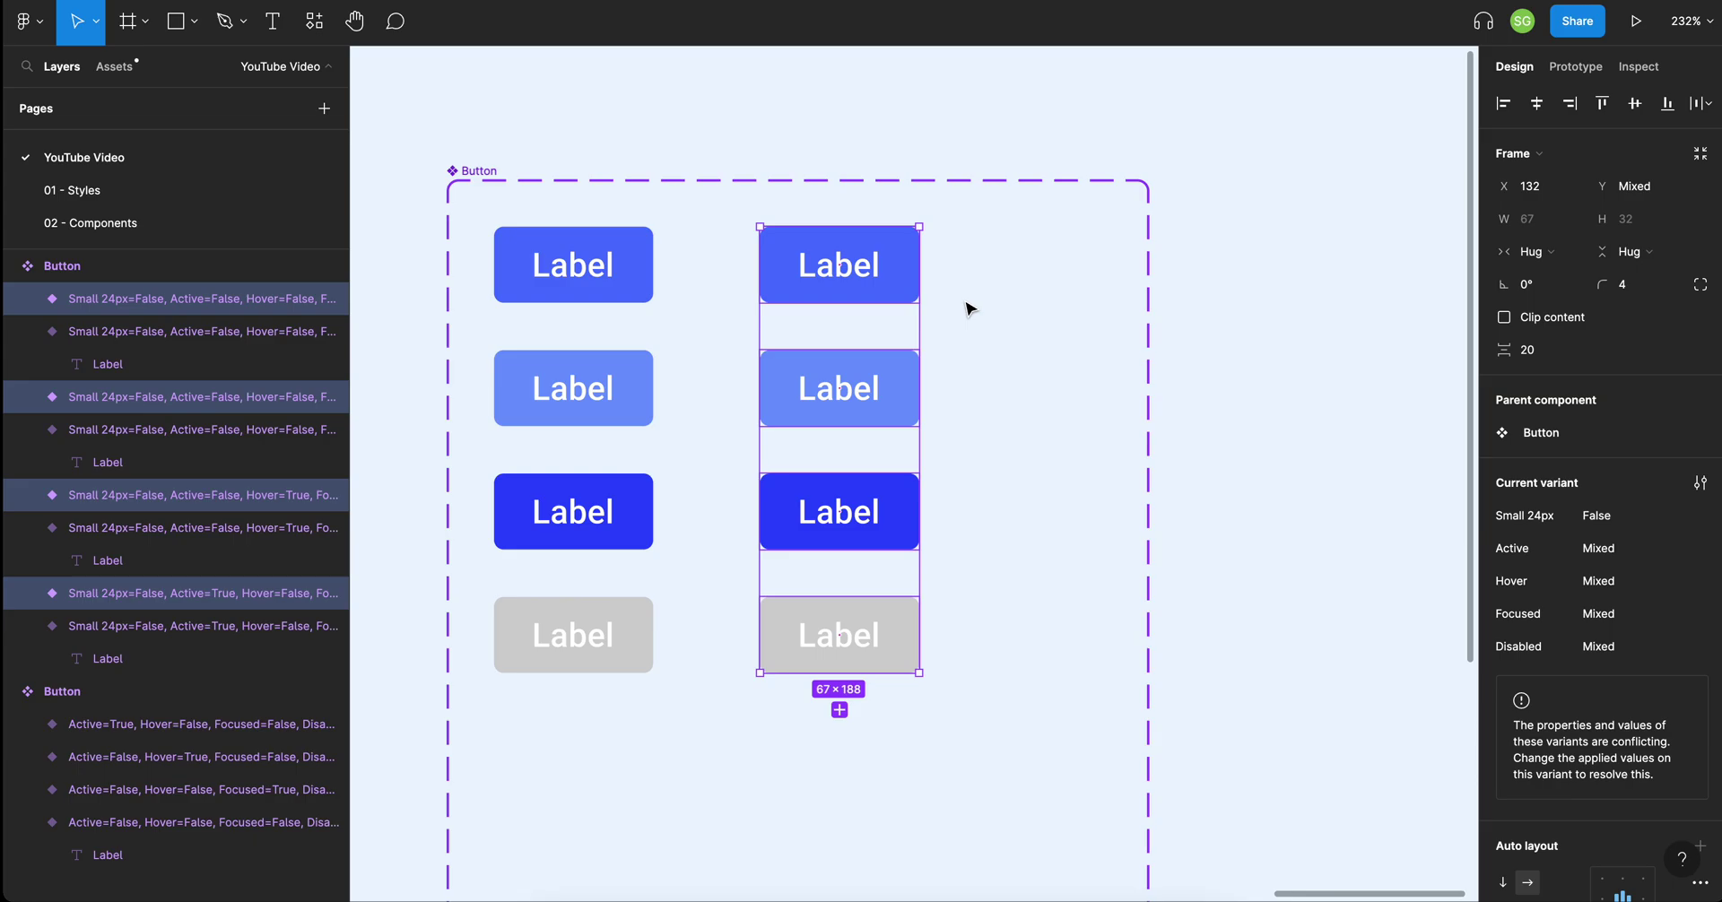
Set the Small 24px property of the four duplicated variants to True.
{"action": "left_click", "coordinate": [1624, 520]}
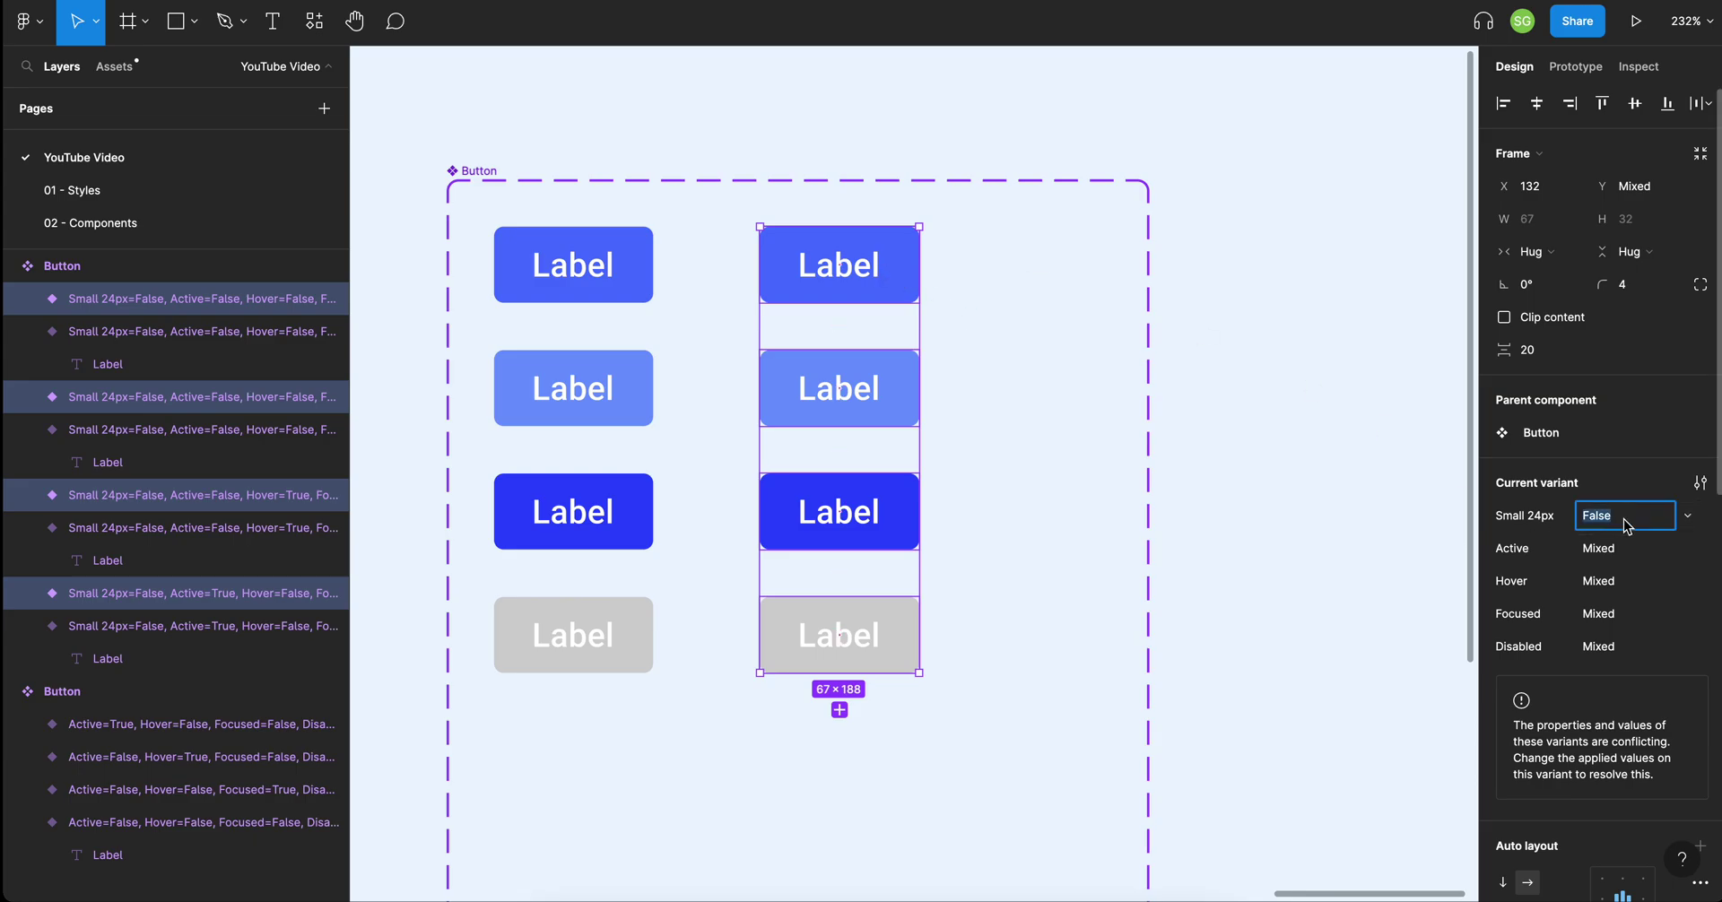
{"action": "type", "text": "True"}
{"action": "key", "text": "Return"}
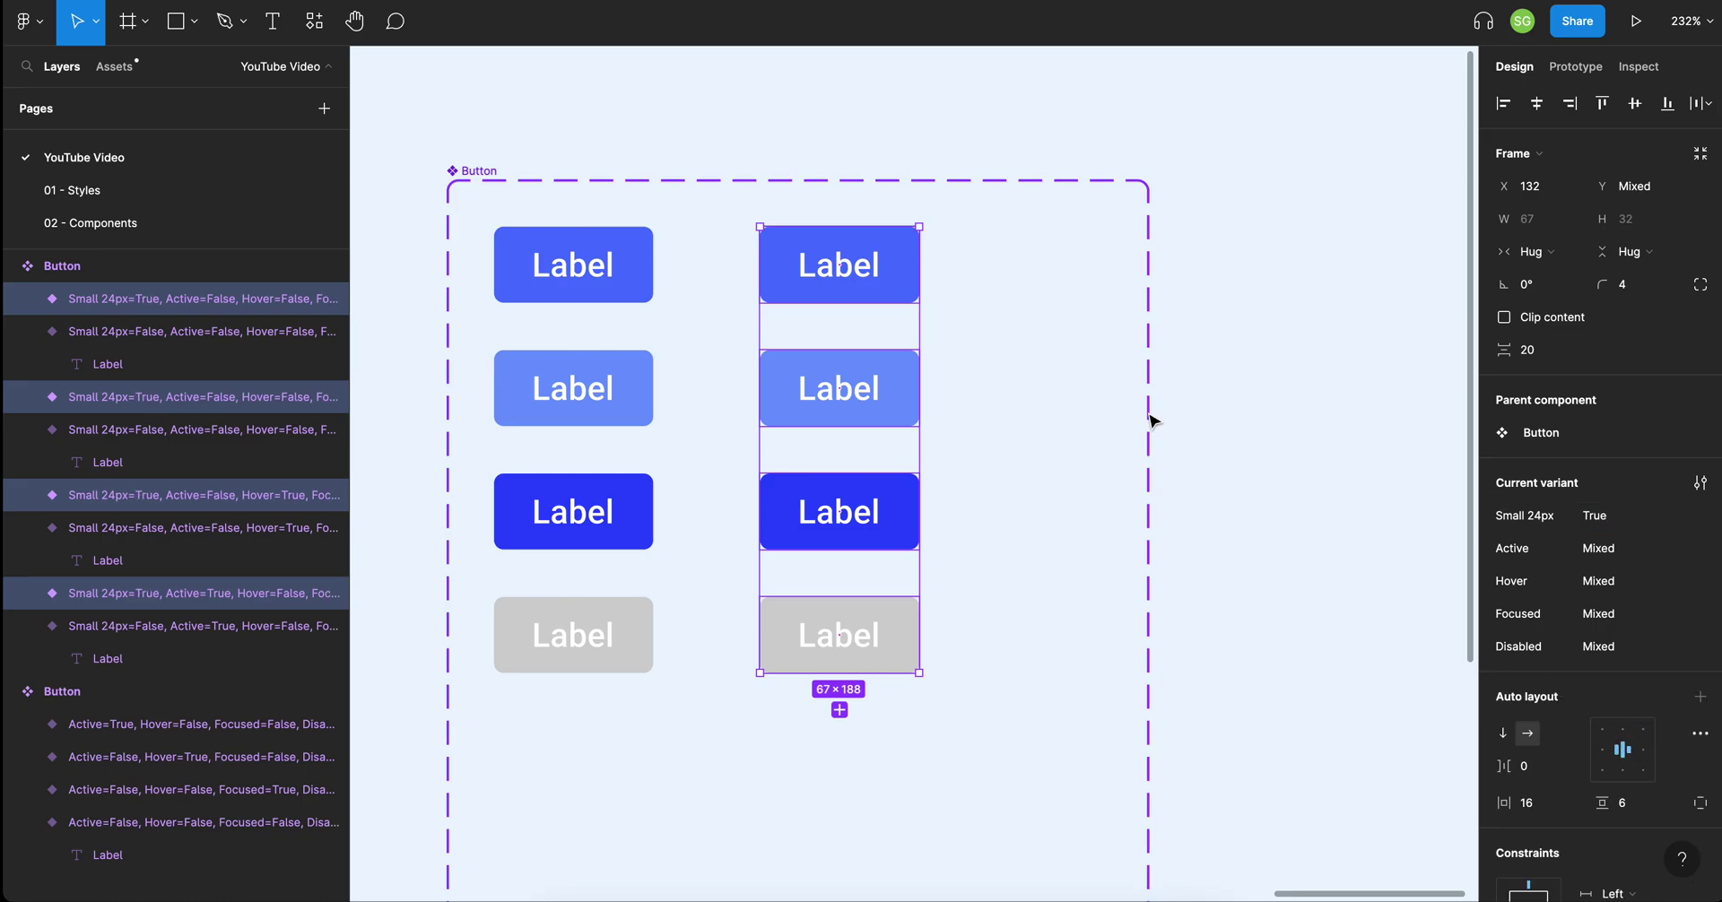
{"action": "left_click", "coordinate": [643, 268]}
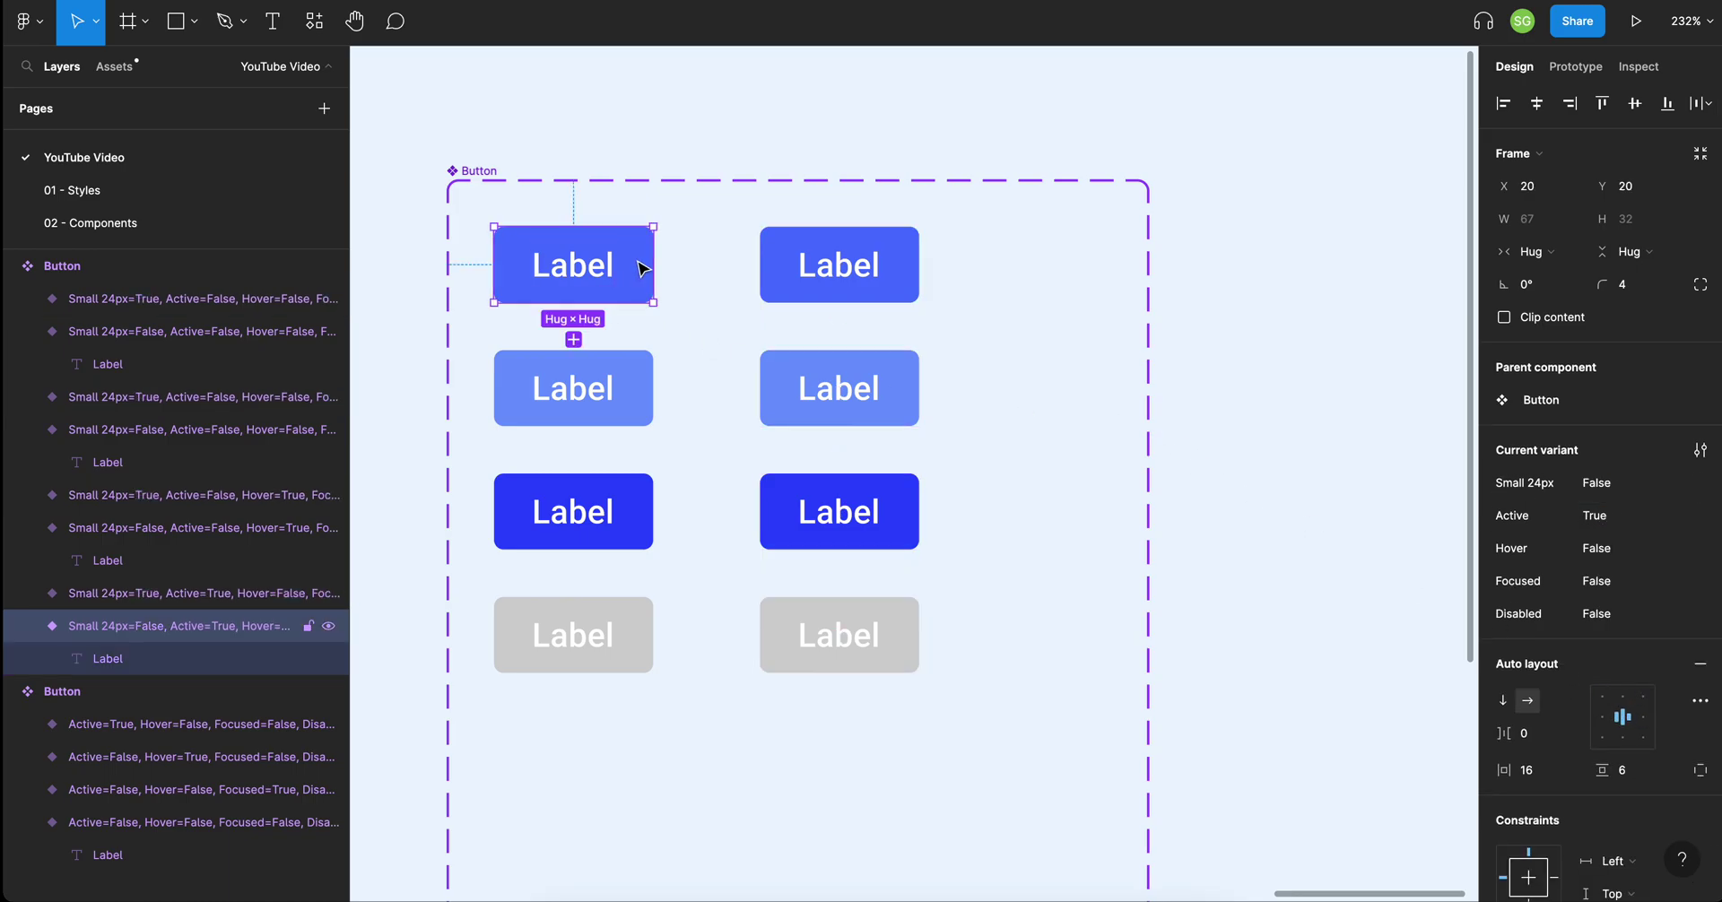
{"action": "left_click", "coordinate": [898, 273]}
{"action": "left_click", "coordinate": [625, 286]}
{"action": "left_click", "coordinate": [579, 394]}
{"action": "left_click", "coordinate": [621, 510]}
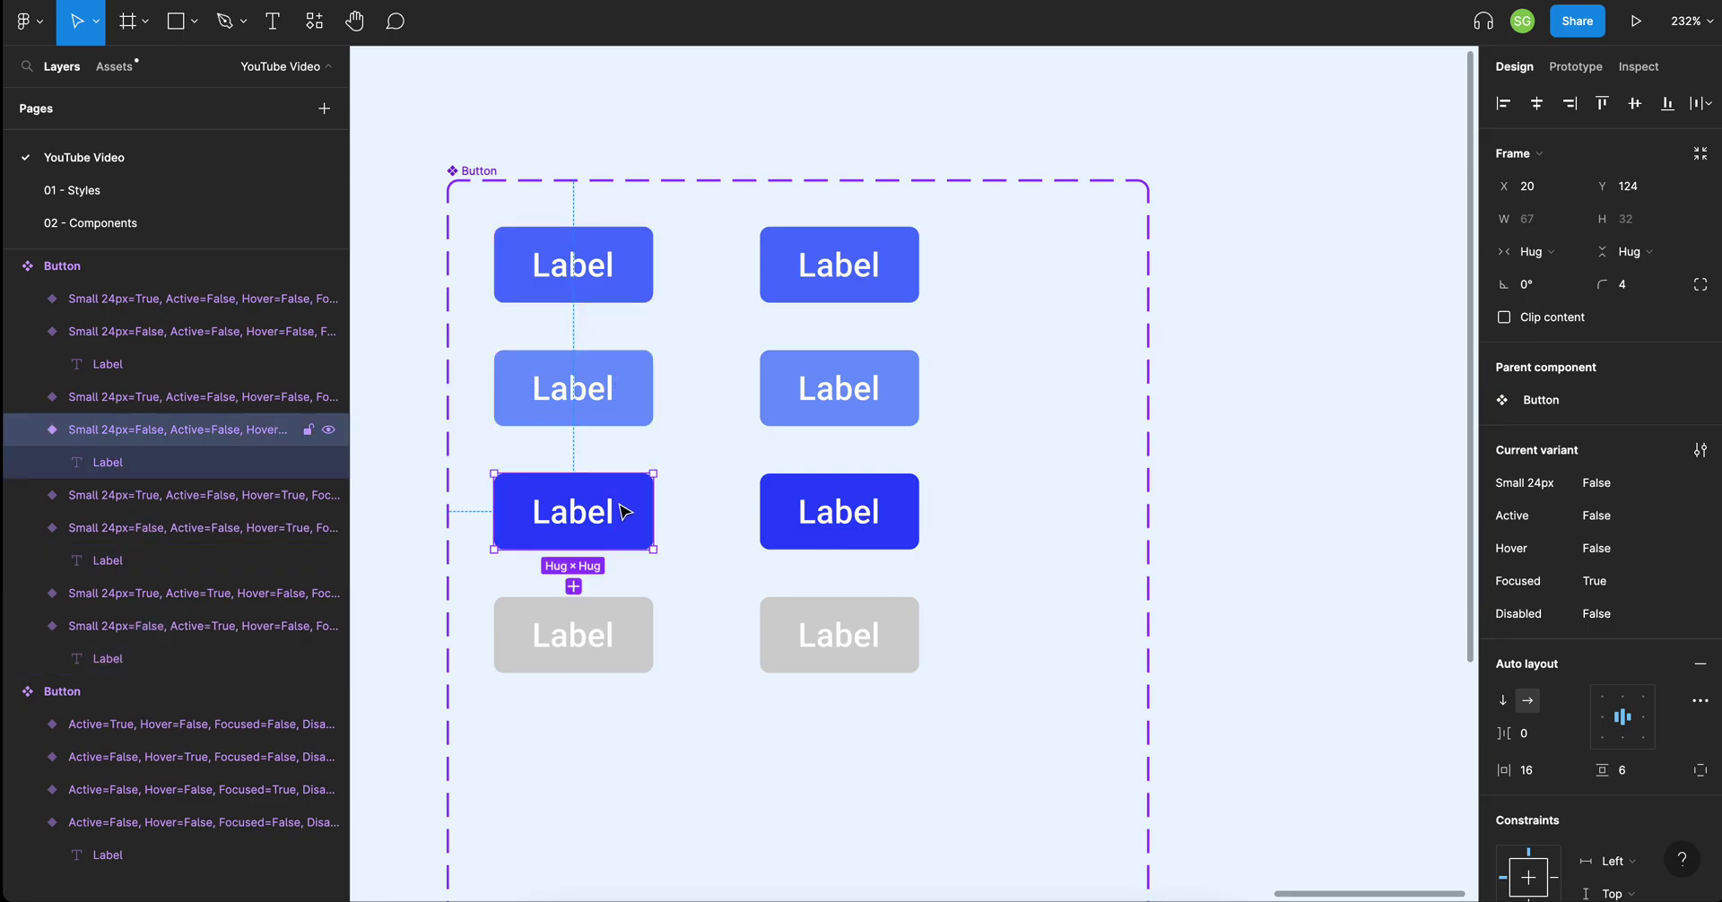
Set the vertical padding of the four Small 24px=True variants to 2.
{"action": "left_click", "coordinate": [861, 299]}
{"action": "left_click", "coordinate": [901, 381], "text": "shift"}
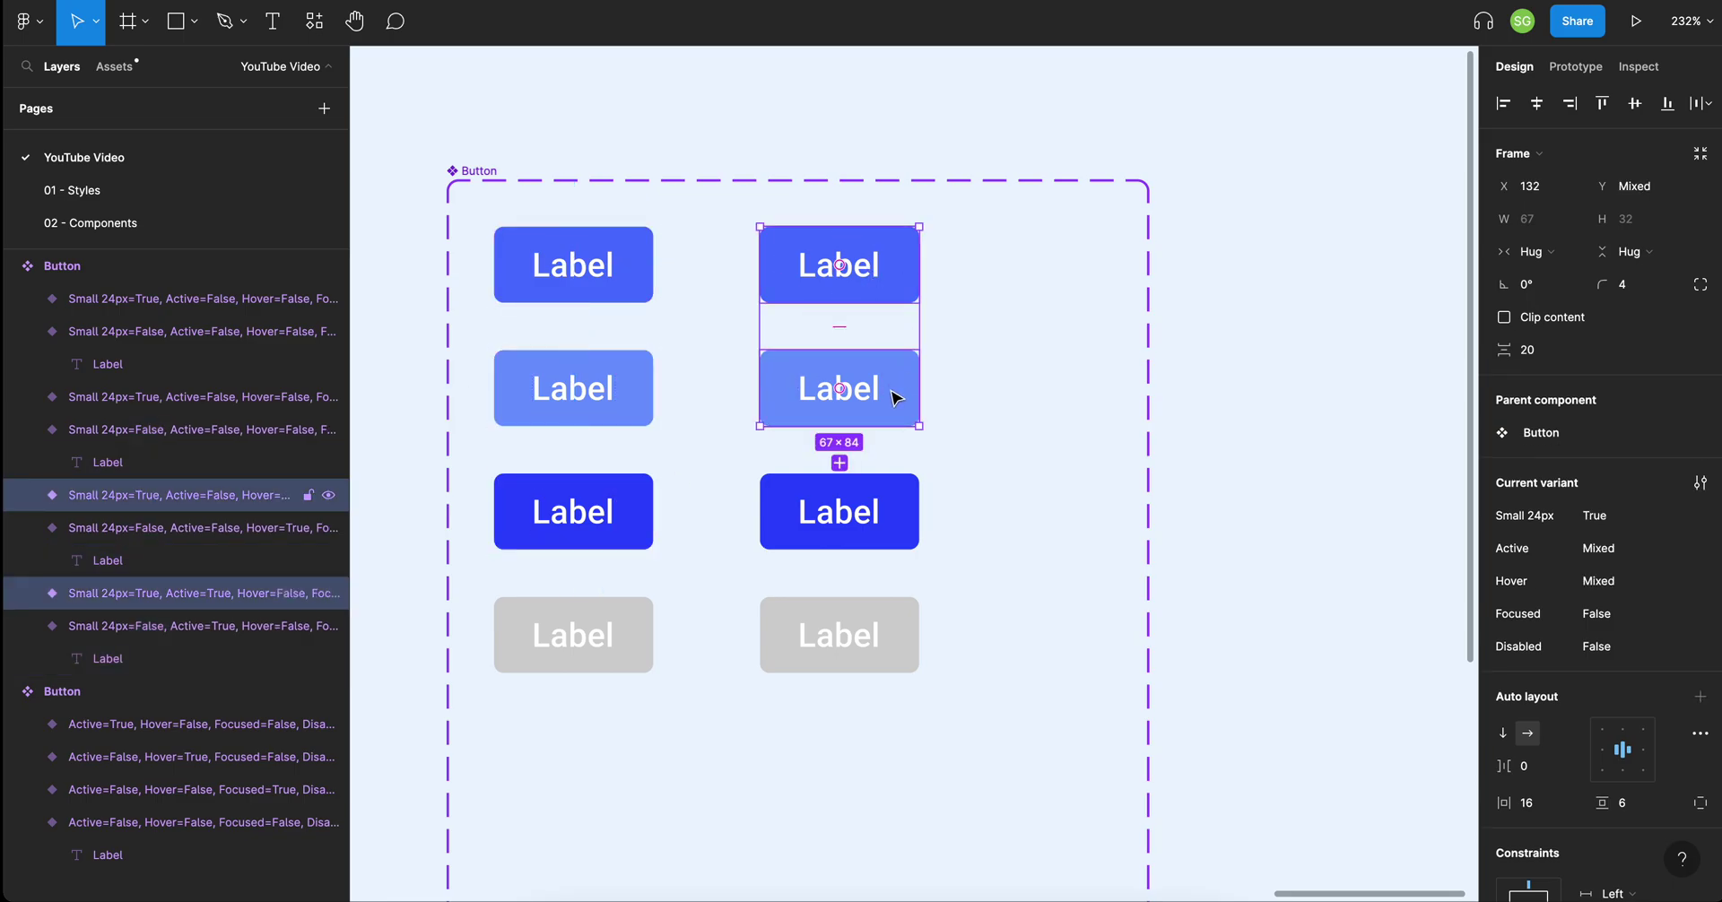
{"action": "left_click", "coordinate": [904, 503], "text": "shift"}
{"action": "left_click", "coordinate": [894, 615], "text": "shift"}
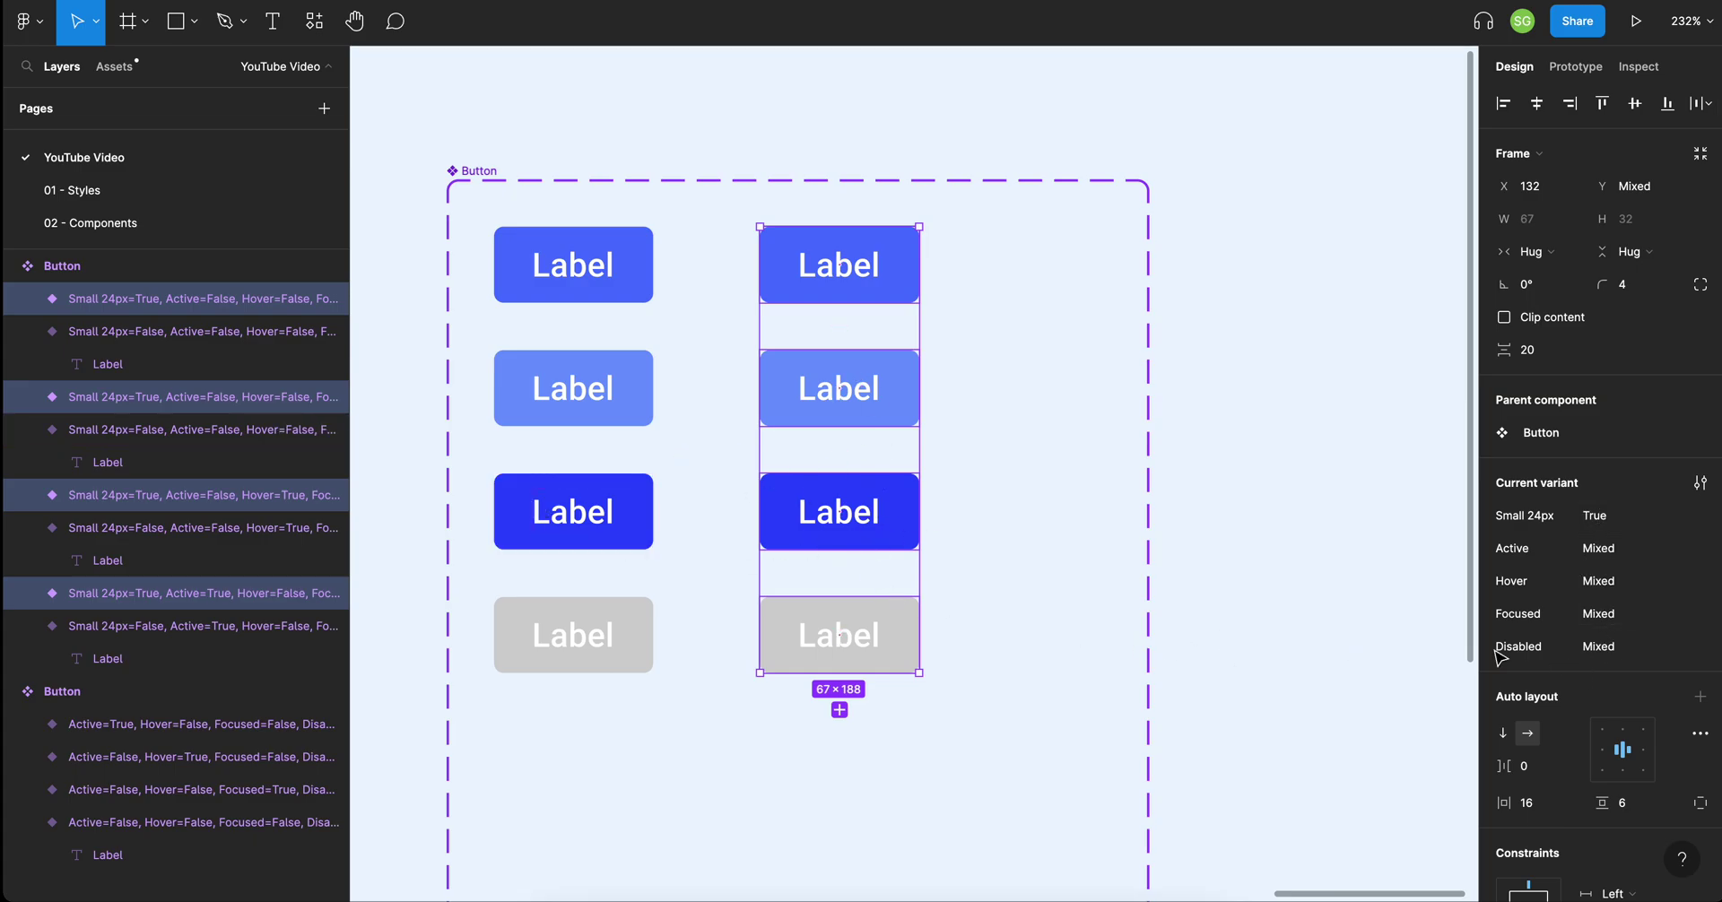
{"action": "scroll", "coordinate": [1658, 749], "scroll_direction": "down", "scroll_amount": 2}
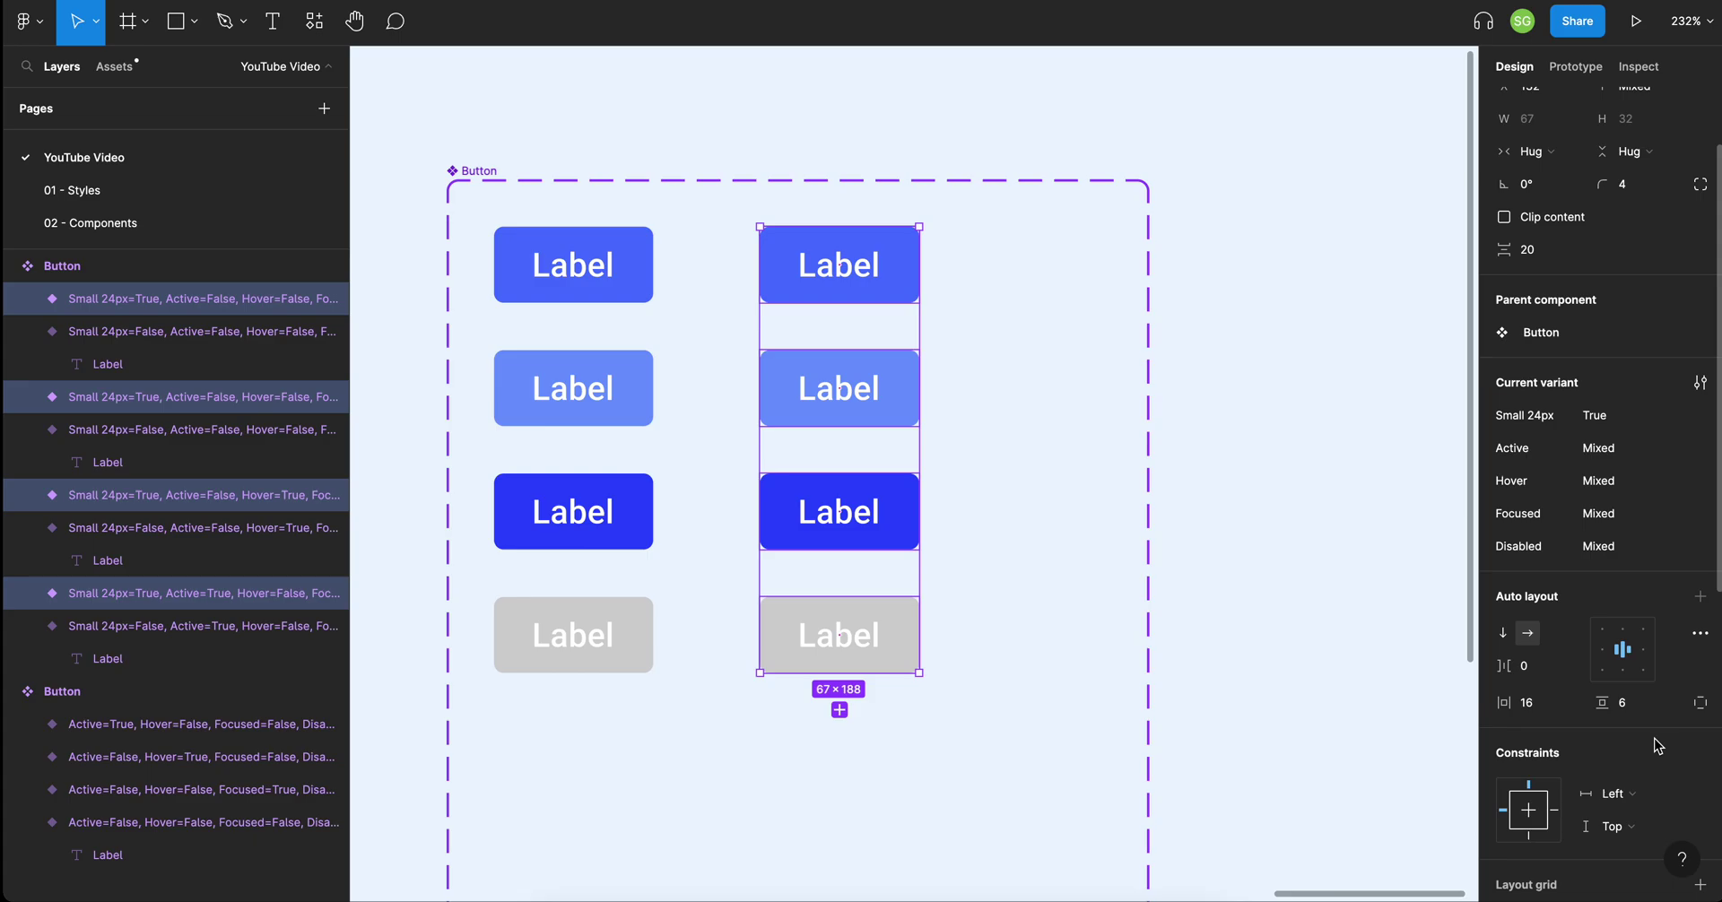
{"action": "scroll", "coordinate": [1658, 746], "scroll_direction": "up", "scroll_amount": 2}
{"action": "left_click", "coordinate": [1624, 786]}
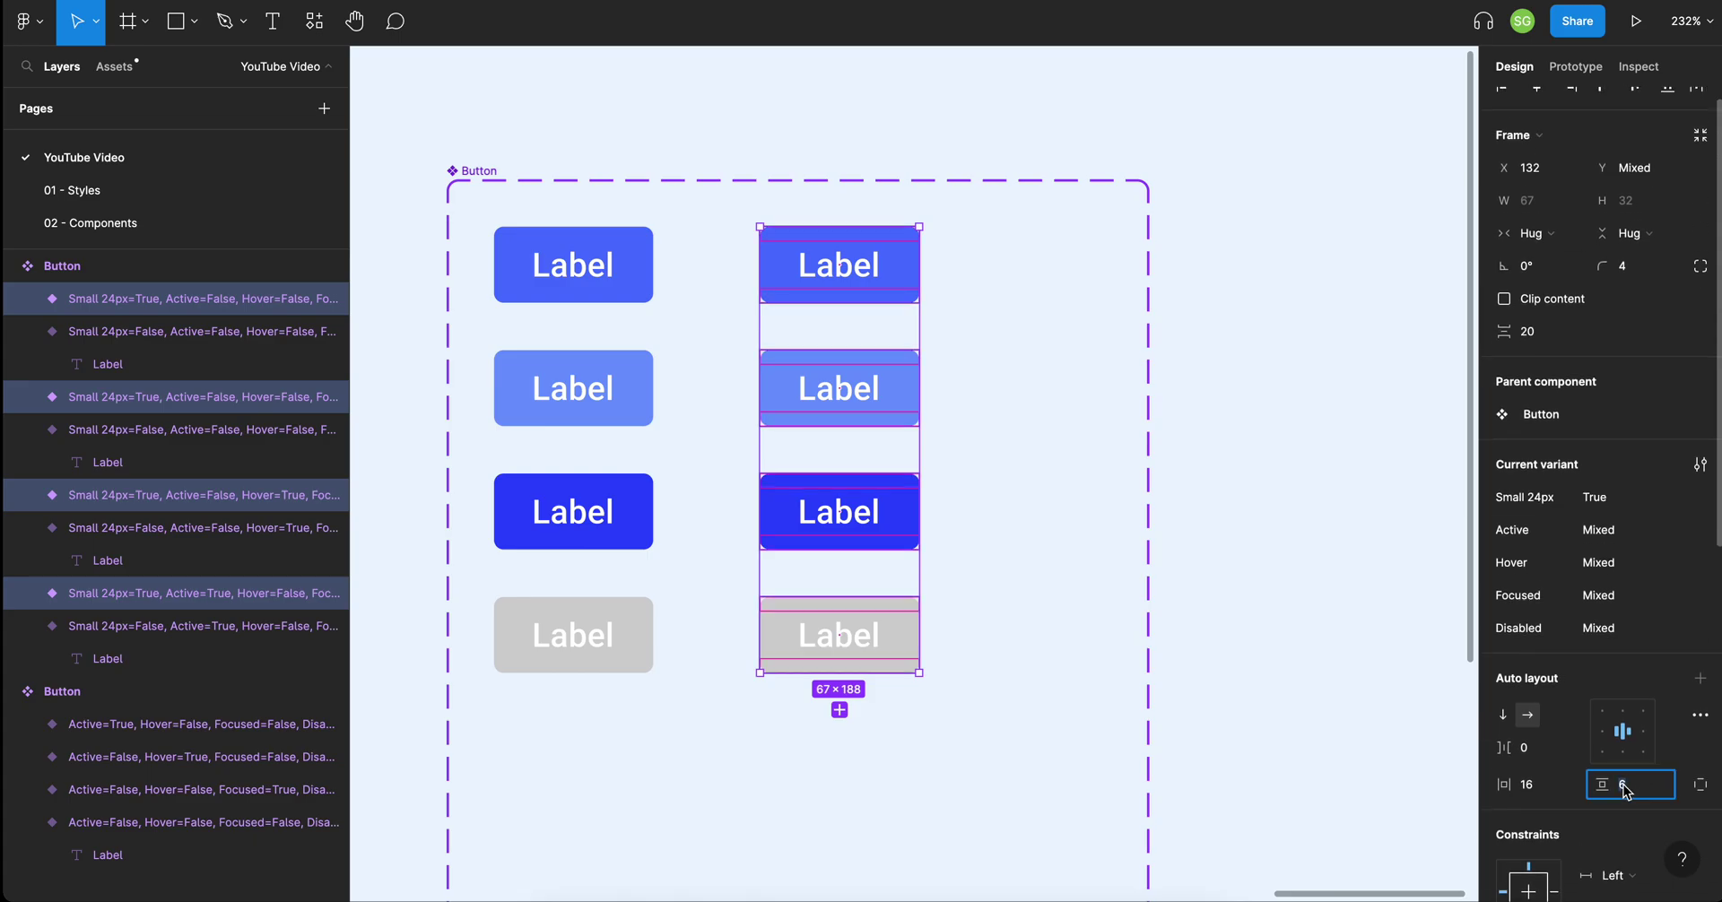
{"action": "scroll", "coordinate": [1629, 789], "scroll_direction": "up", "scroll_amount": 1}
{"action": "scroll", "coordinate": [1661, 791], "scroll_direction": "down", "scroll_amount": 1}
{"action": "scroll", "coordinate": [1663, 791], "scroll_direction": "down", "scroll_amount": 1}
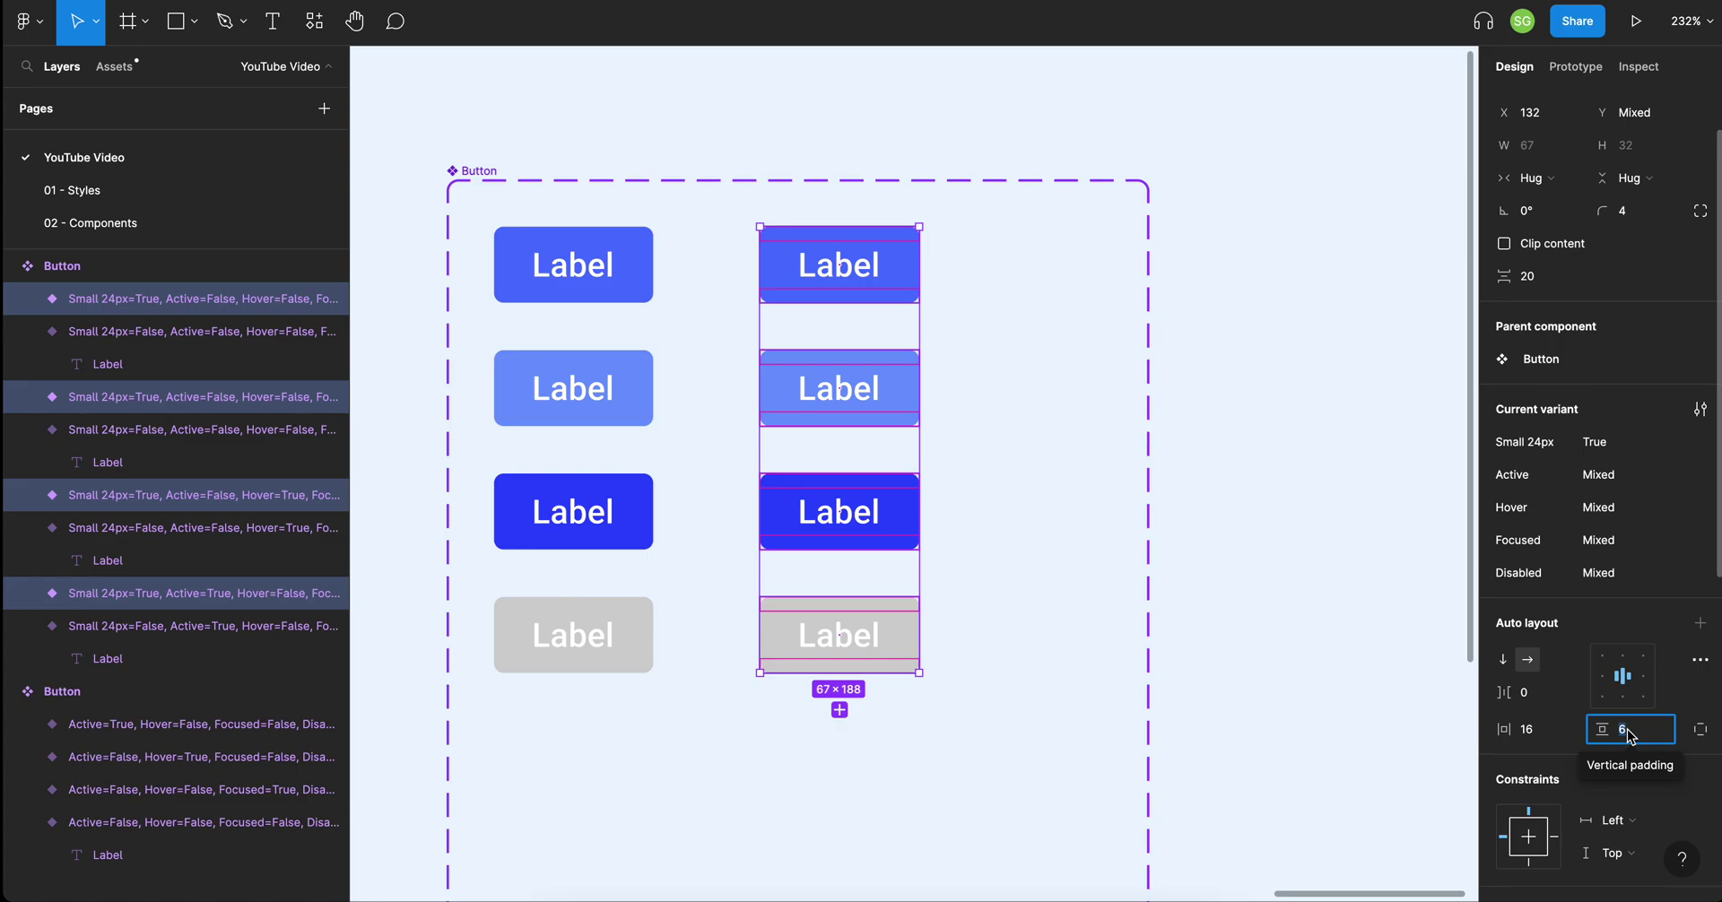
{"action": "type", "text": "2"}
{"action": "key", "text": "Return"}
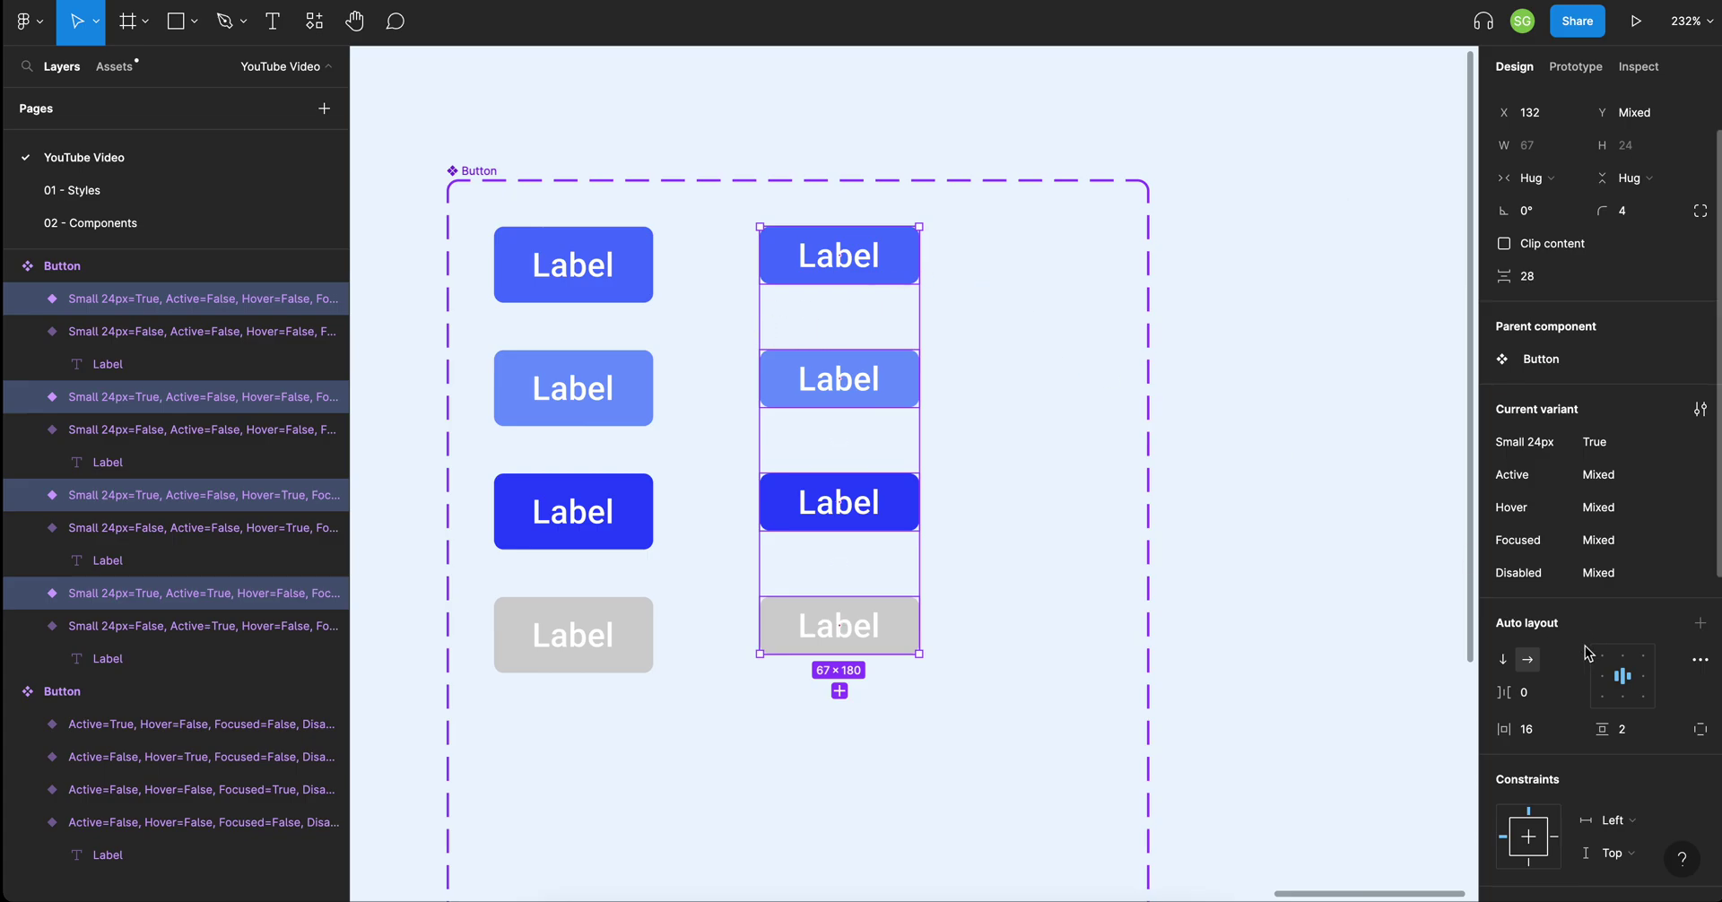
Set the horizontal padding of the four Small 24px=True variants to 12.
{"action": "left_click", "coordinate": [1541, 734]}
{"action": "type", "text": "12"}
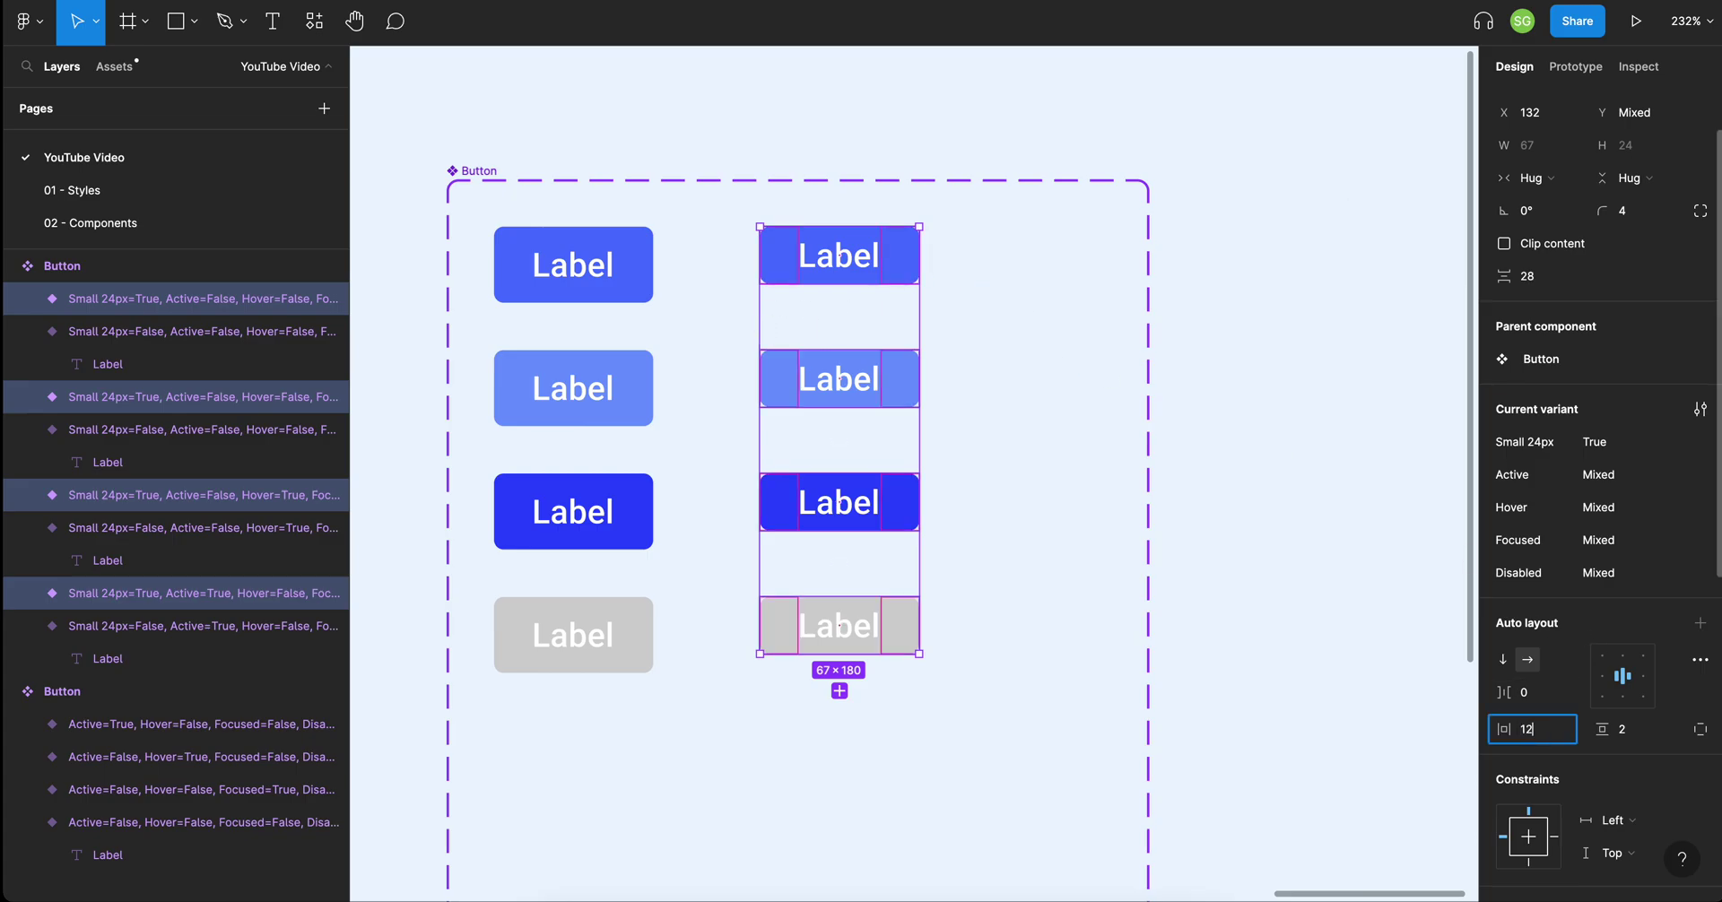
{"action": "key", "text": "Return"}
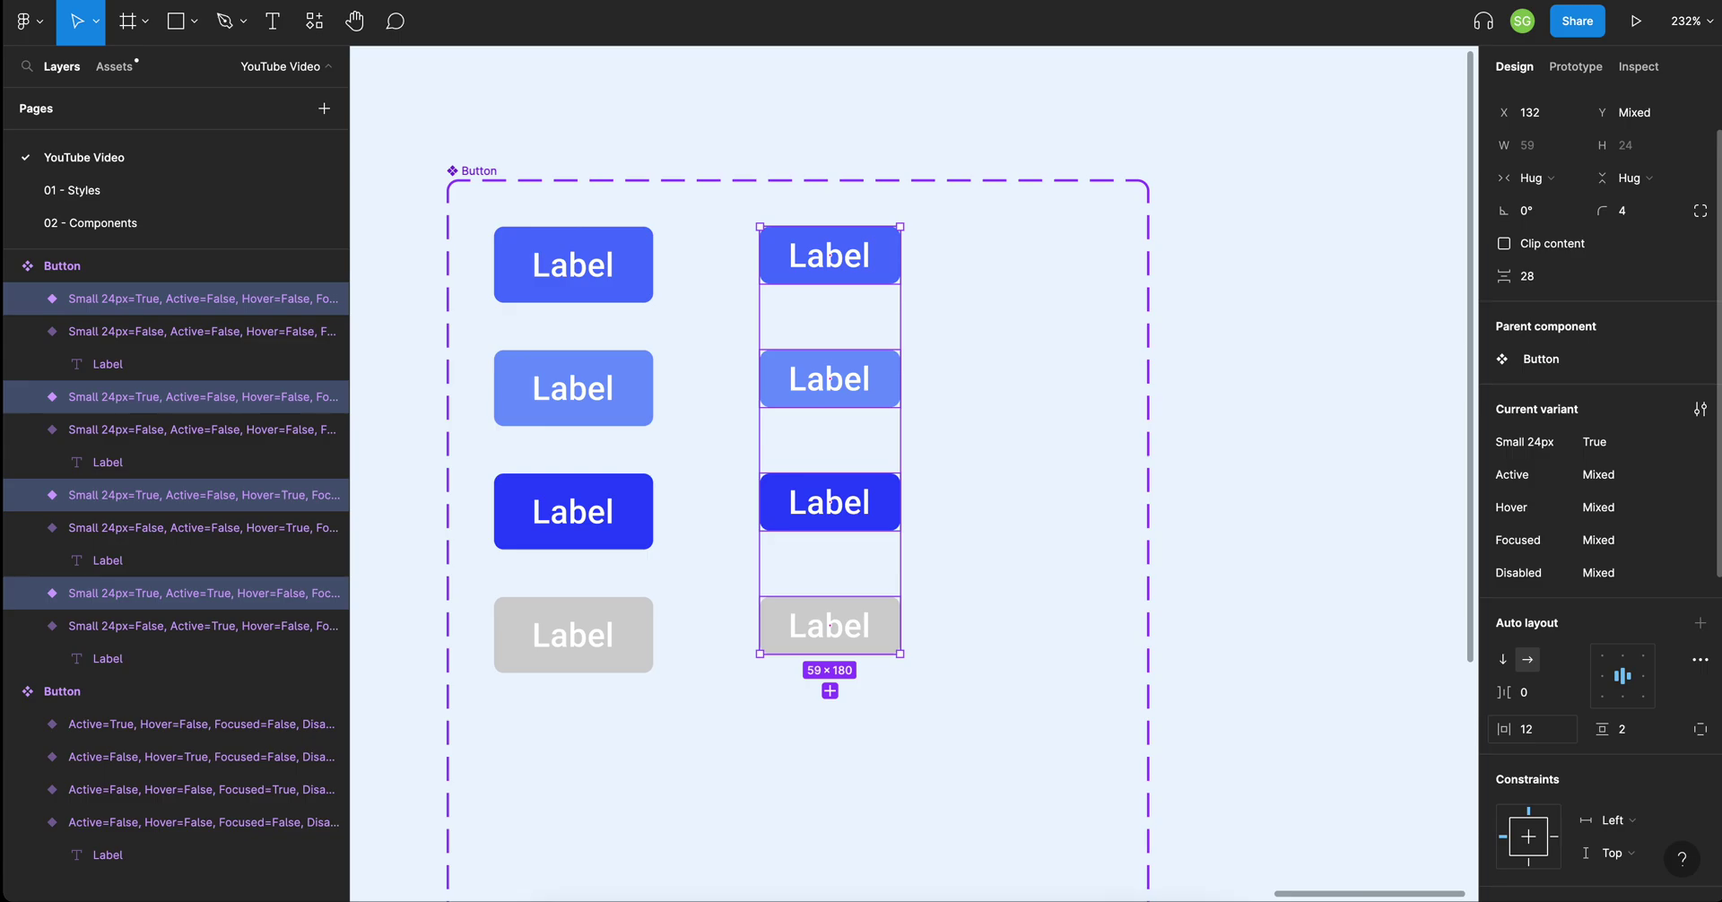
Try a horizontal padding of 8 on the four small variants and undo it.
{"action": "left_click", "coordinate": [1527, 734]}
{"action": "type", "text": "8"}
{"action": "key", "text": "Return"}
{"action": "key", "text": "super+z"}
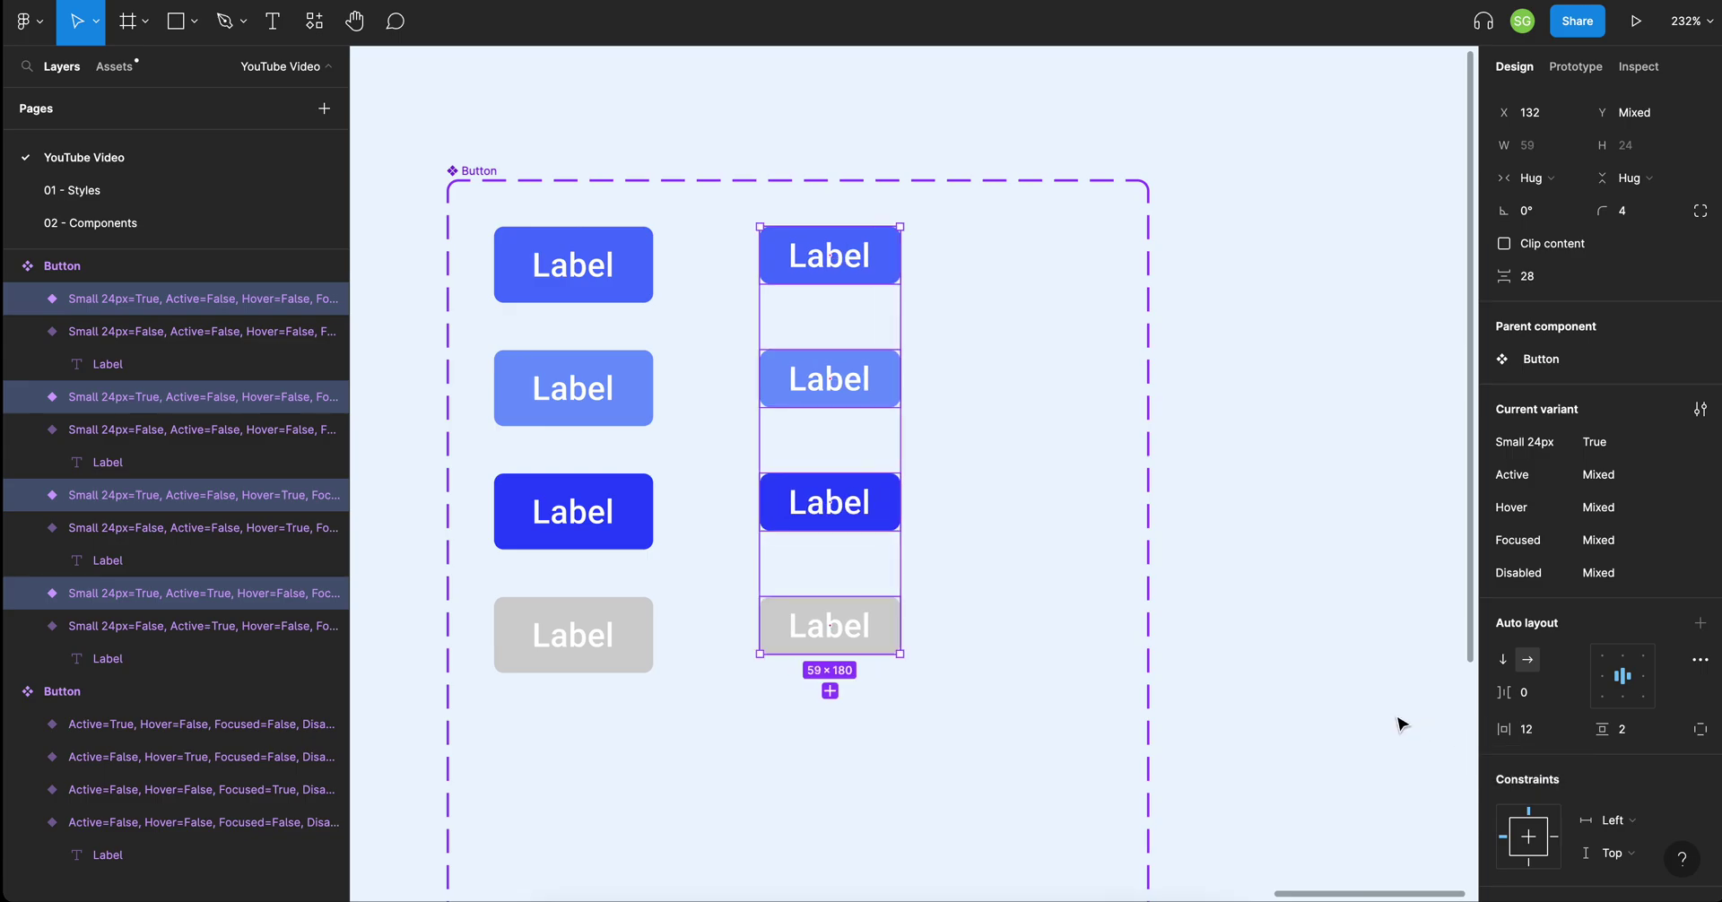
Place an instance of the small active button outside the component set at about X 505, Y -404.
{"action": "left_click", "coordinate": [1295, 534]}
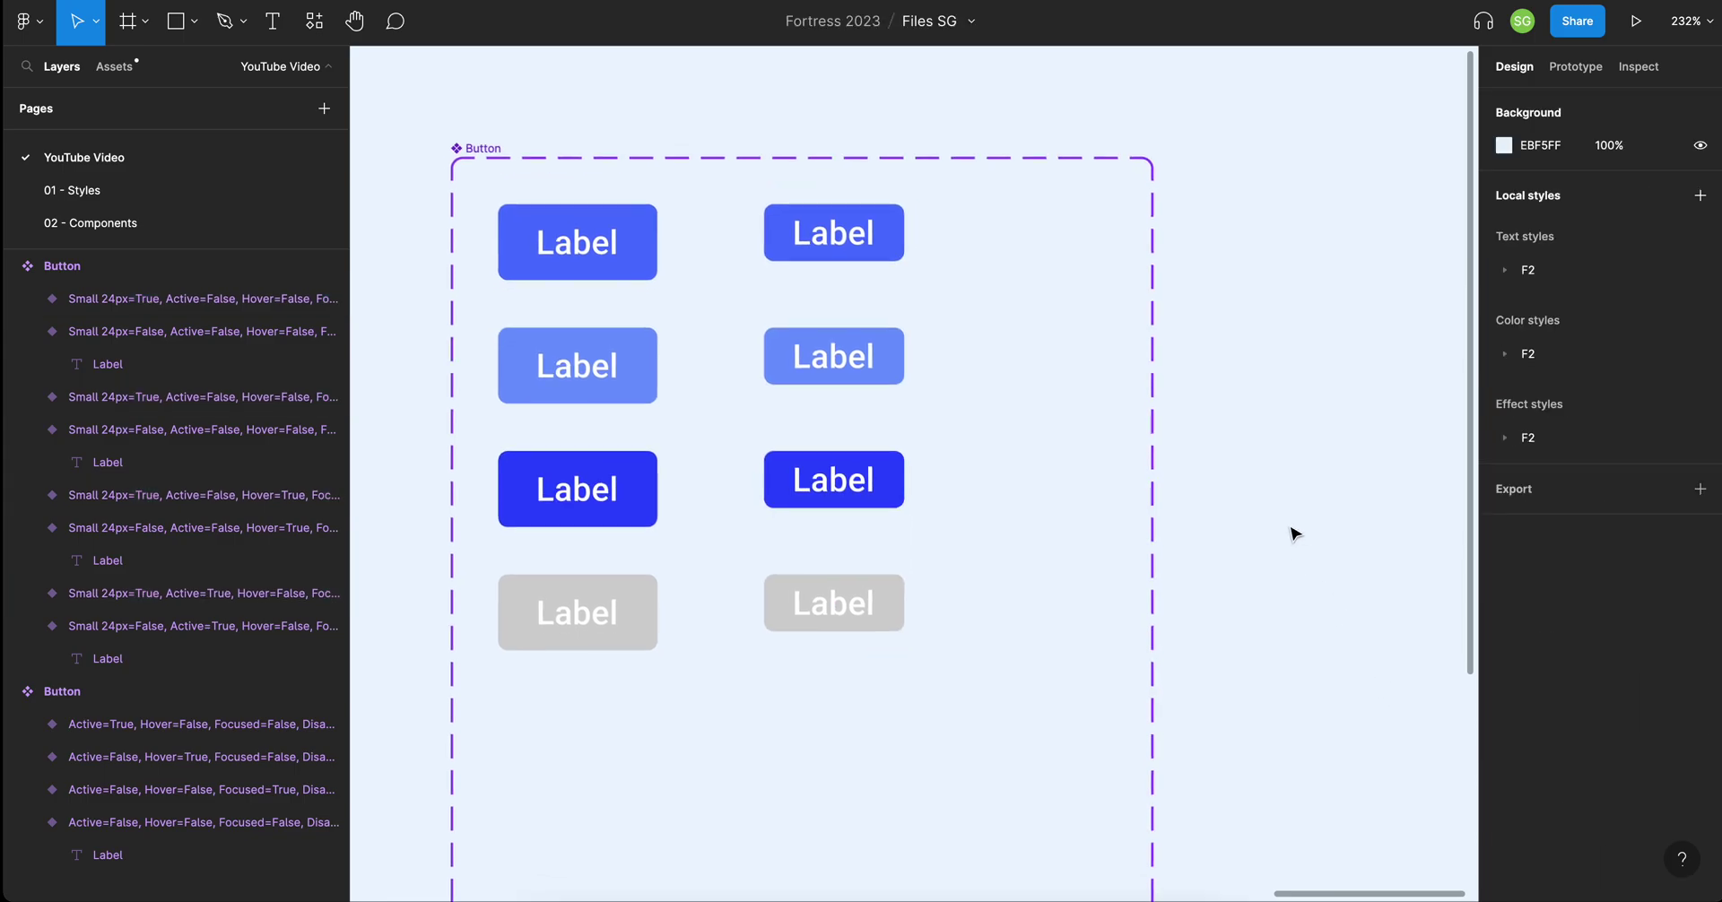
{"action": "scroll", "coordinate": [1293, 535], "scroll_direction": "right", "scroll_amount": 2}
{"action": "left_click", "coordinate": [751, 416]}
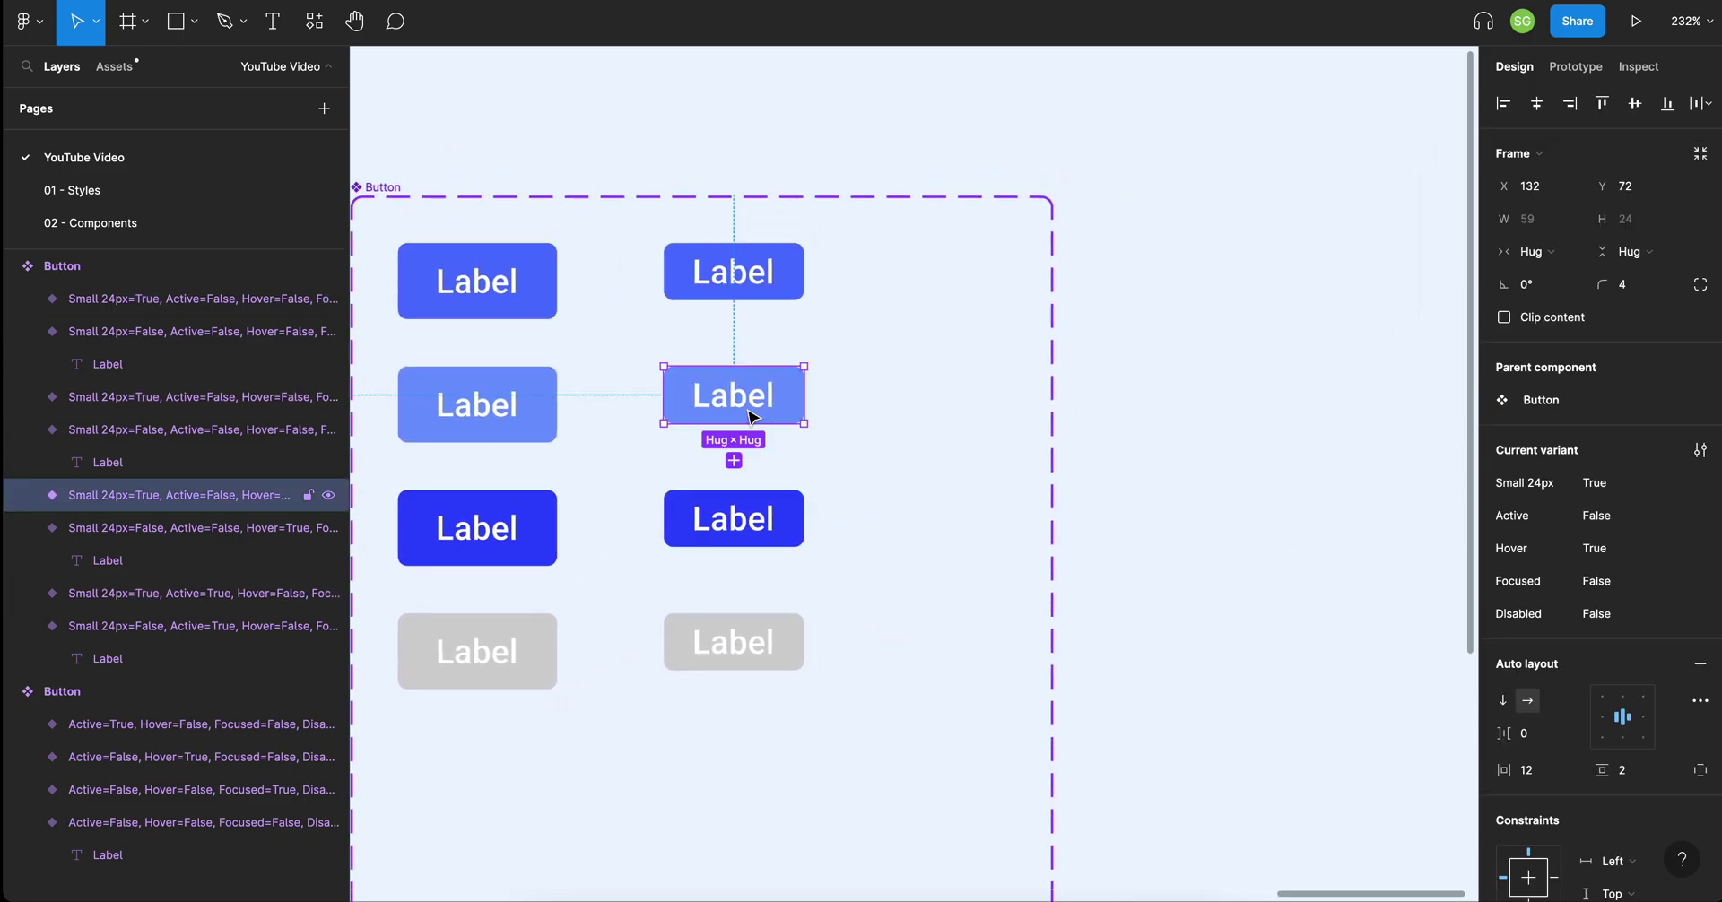
{"action": "left_click", "coordinate": [783, 290]}
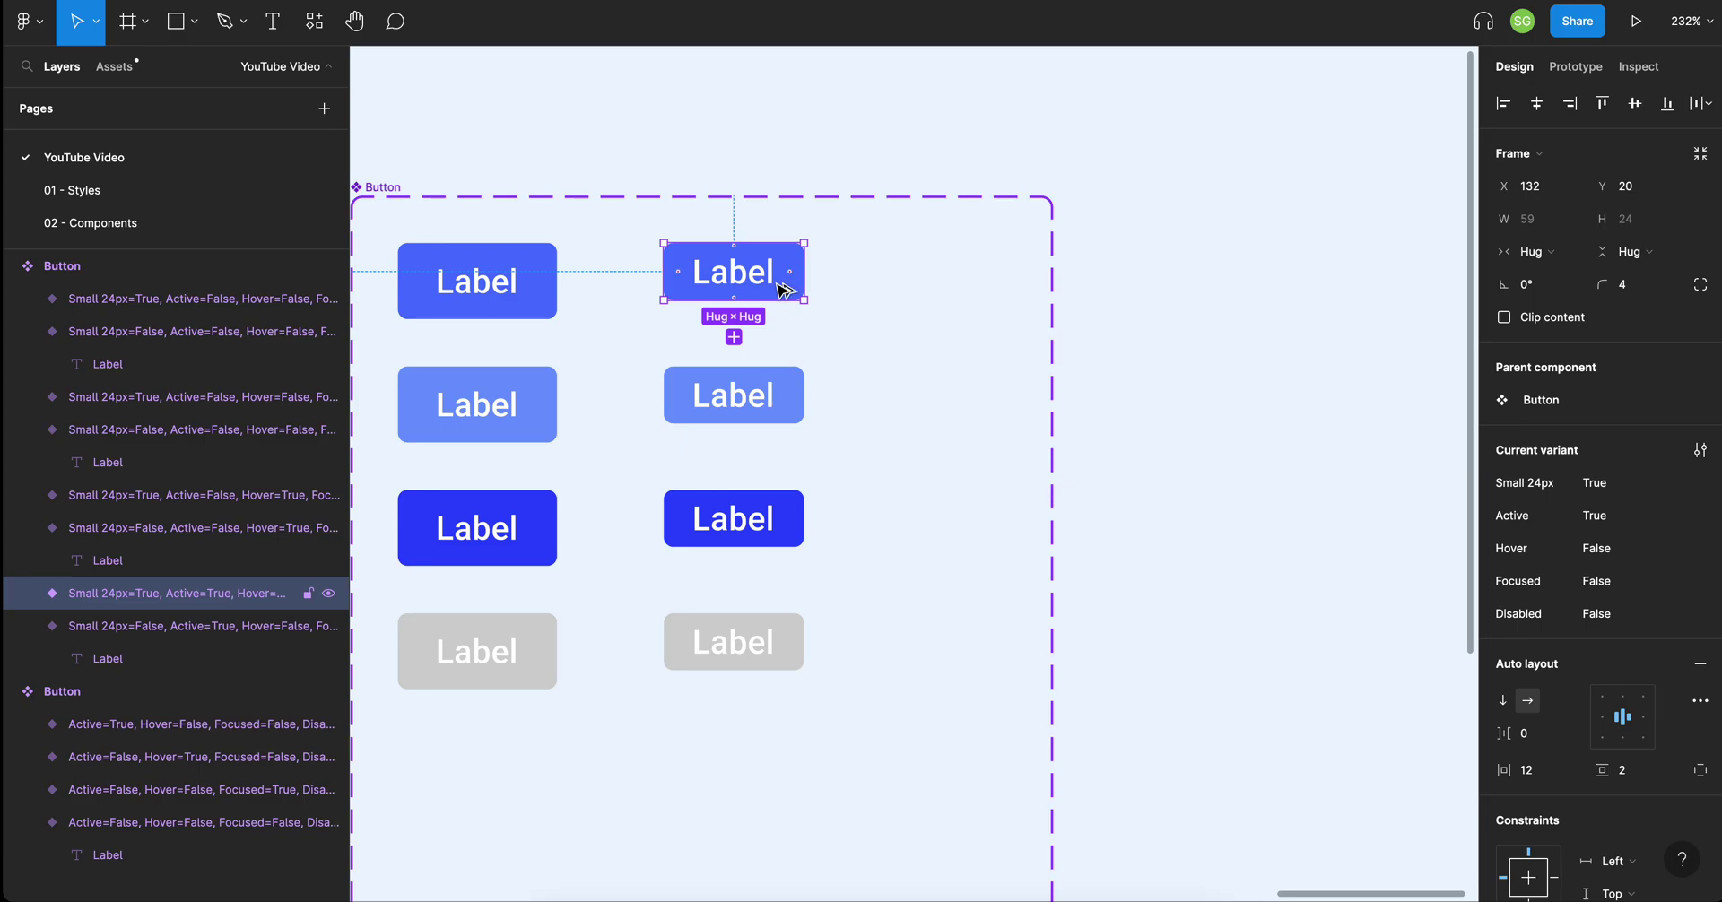
{"action": "left_click_drag", "start_coordinate": [784, 290], "coordinate": [1326, 266]}
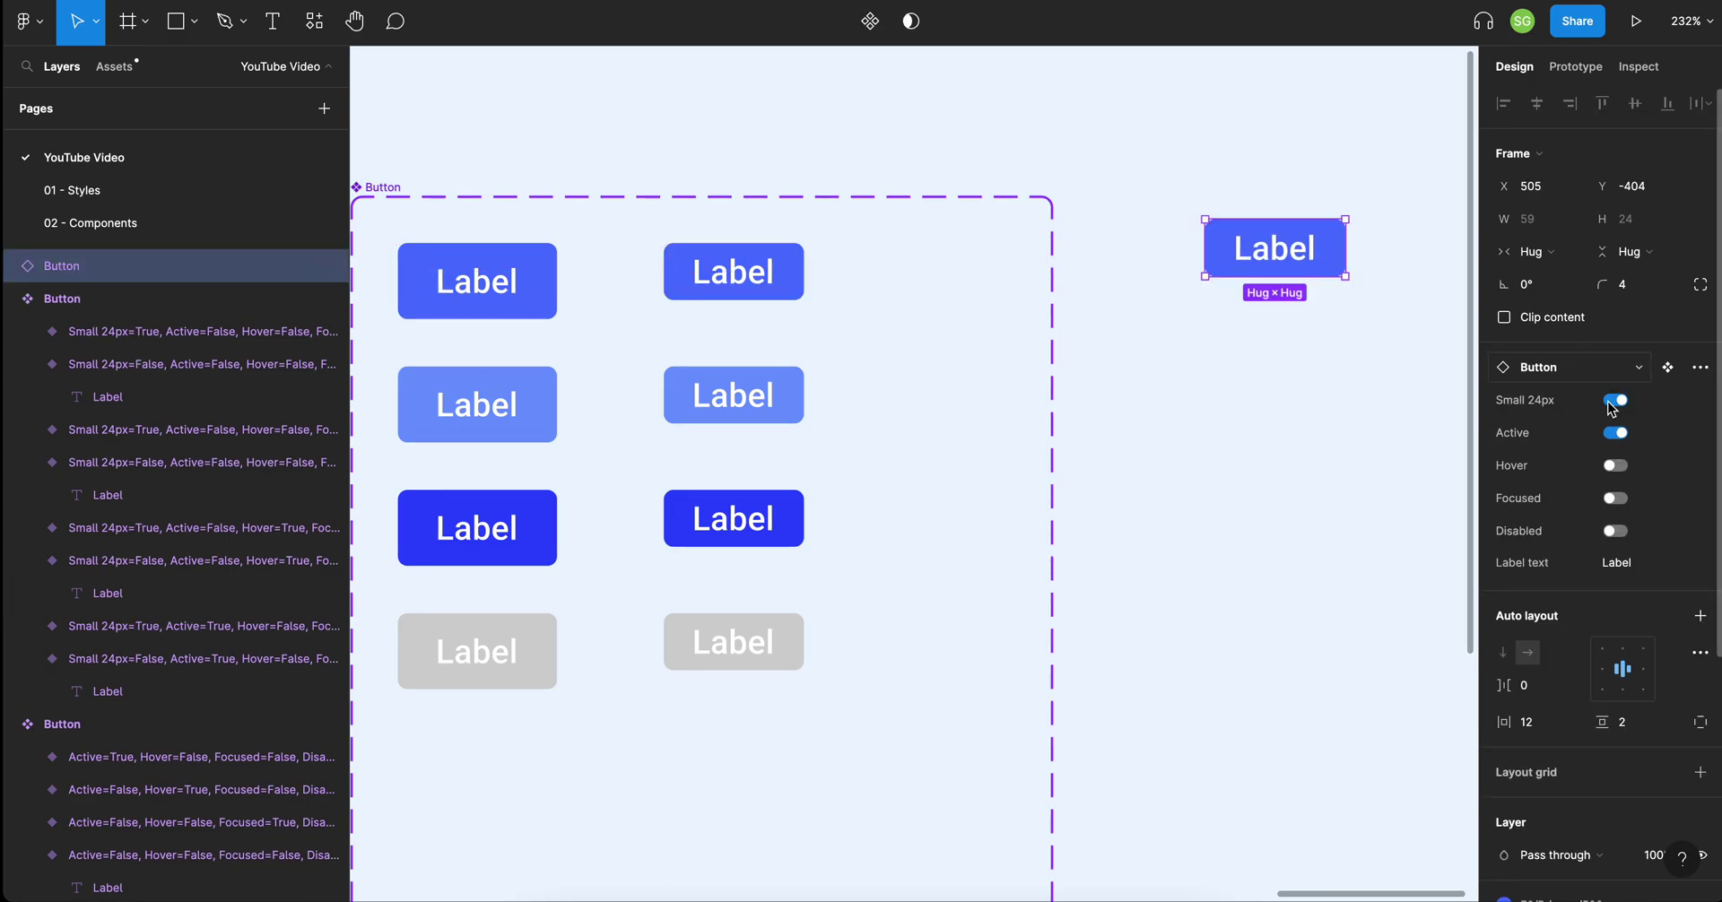
Test the instance by turning Small 24px off, switching it to Focused, and turning Small 24px back on.
{"action": "left_click", "coordinate": [1614, 401]}
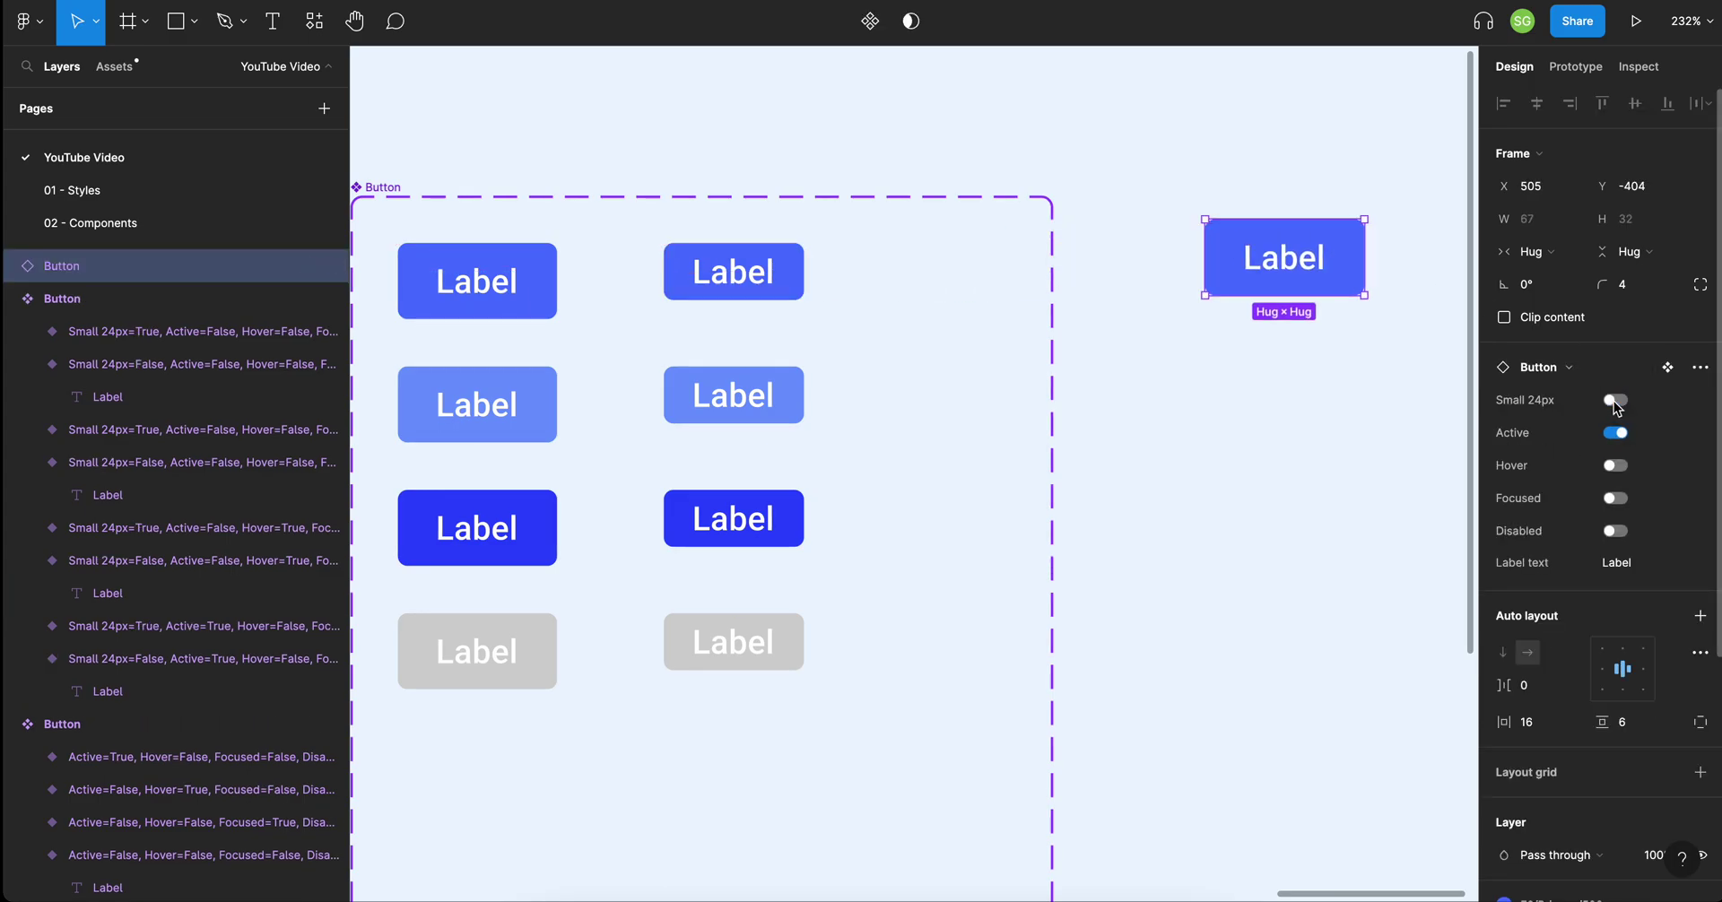
{"action": "left_click", "coordinate": [1620, 498]}
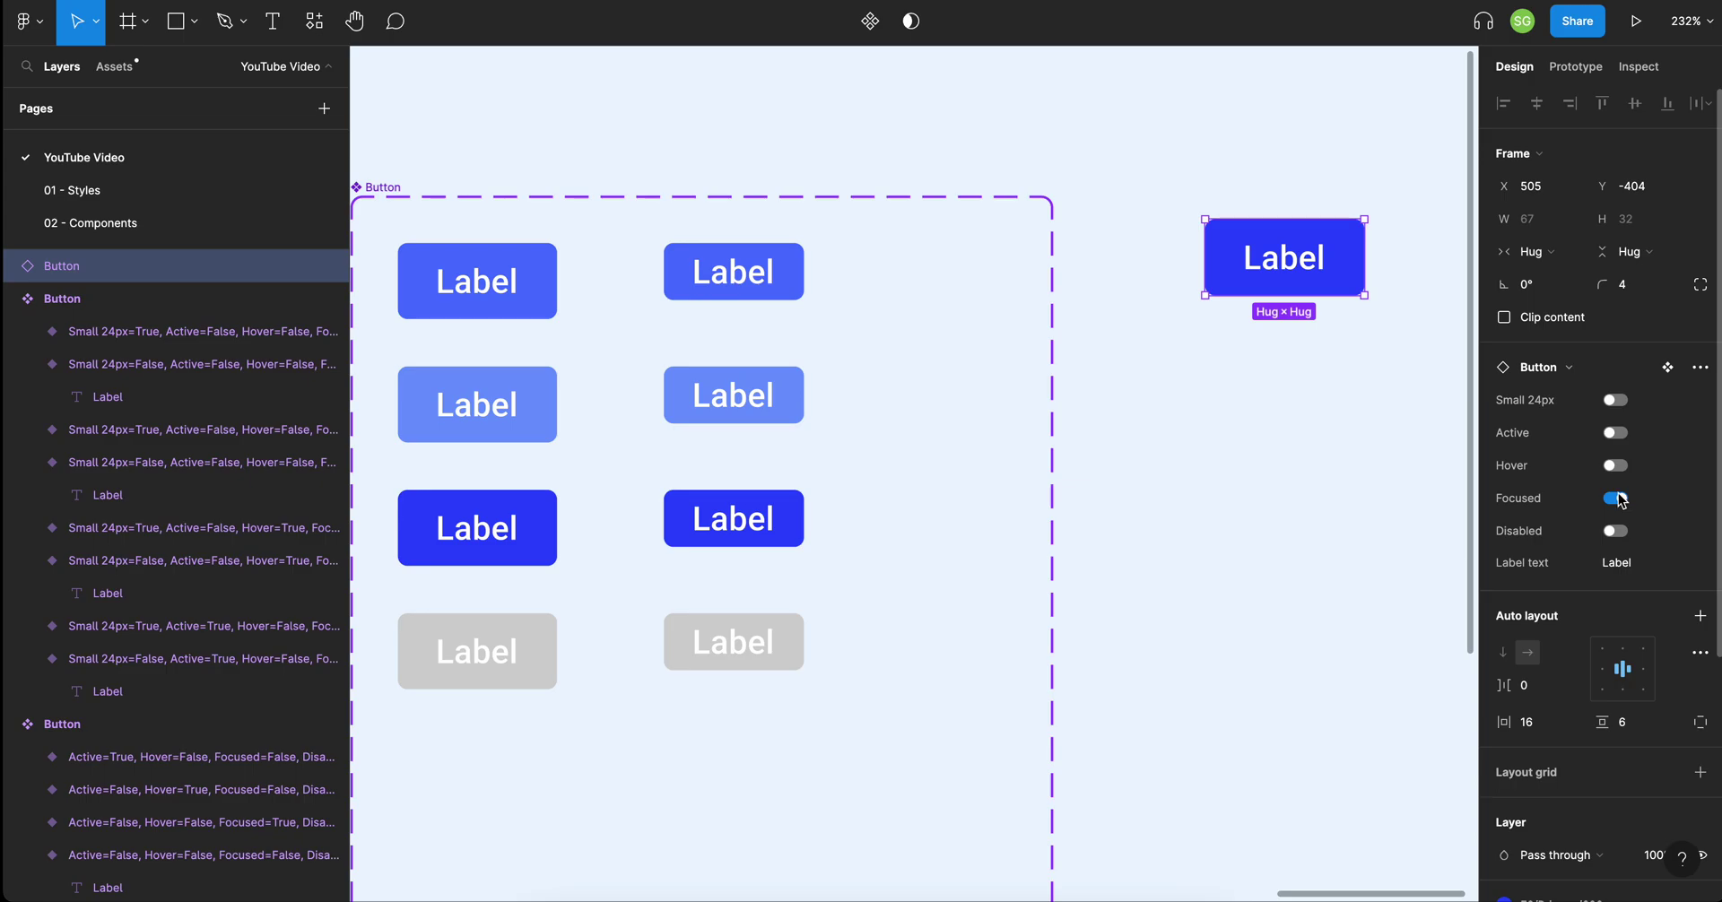
{"action": "left_click", "coordinate": [1625, 402]}
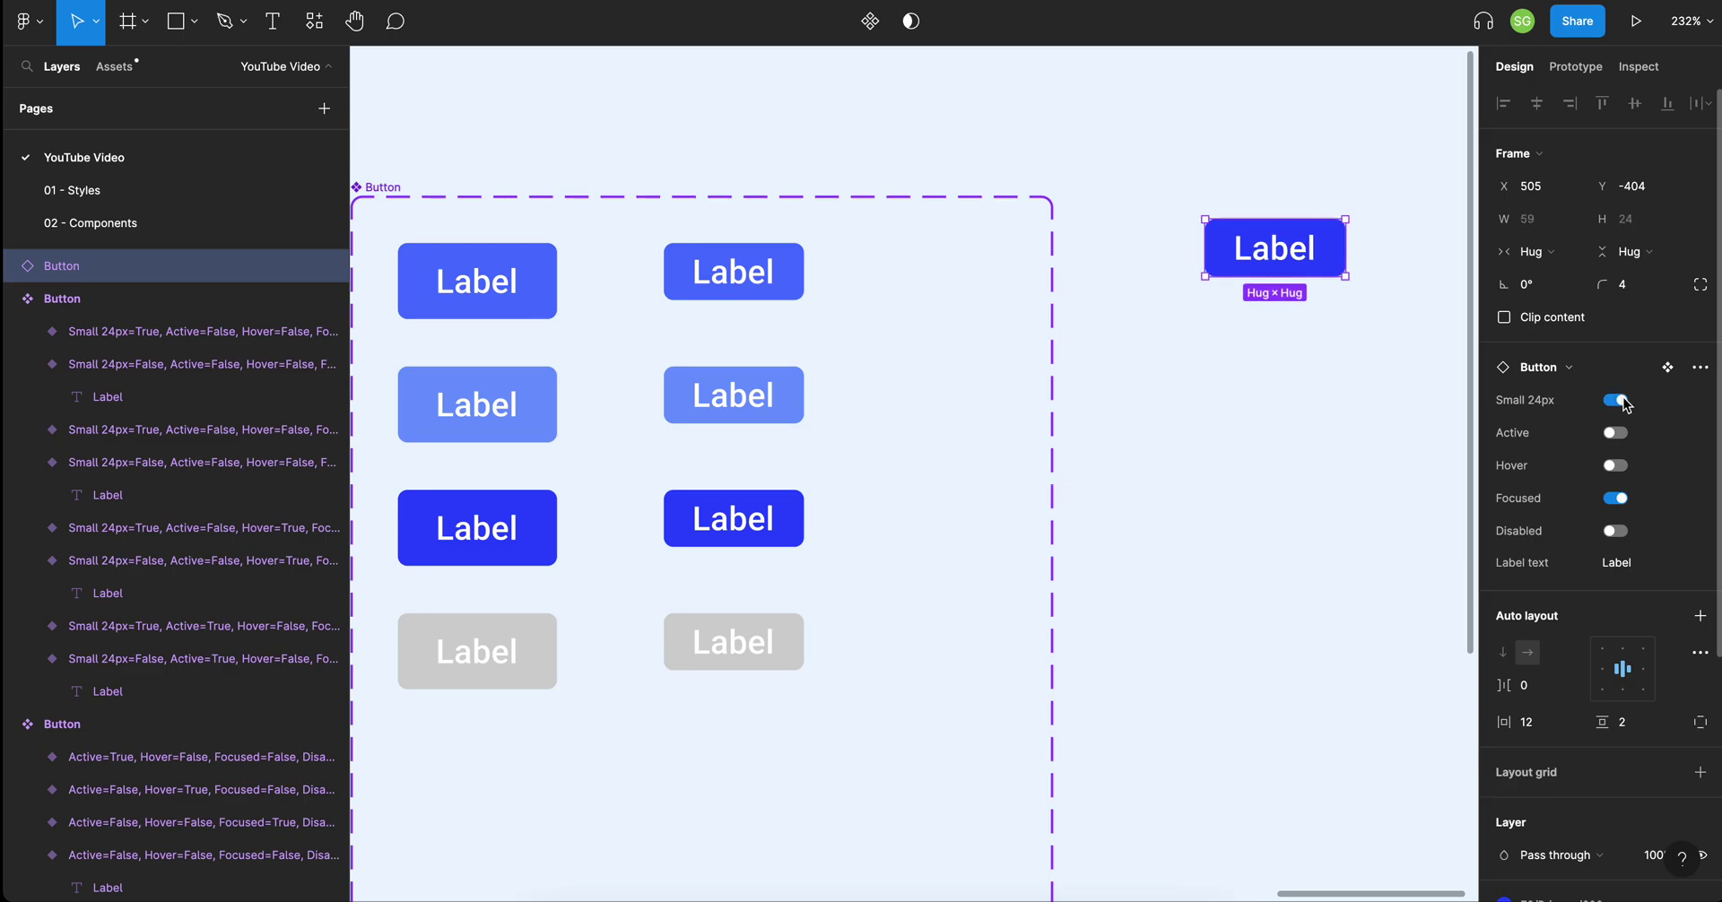
Test the small instance's state toggles by switching through Active, Hover, Focused and Disabled.
{"action": "scroll", "coordinate": [1372, 396], "scroll_direction": "down", "scroll_amount": 5}
{"action": "scroll", "coordinate": [1373, 396], "scroll_direction": "up", "scroll_amount": 3}
{"action": "scroll", "coordinate": [1374, 399], "scroll_direction": "right", "scroll_amount": 2}
{"action": "scroll", "coordinate": [1372, 400], "scroll_direction": "up", "scroll_amount": 3}
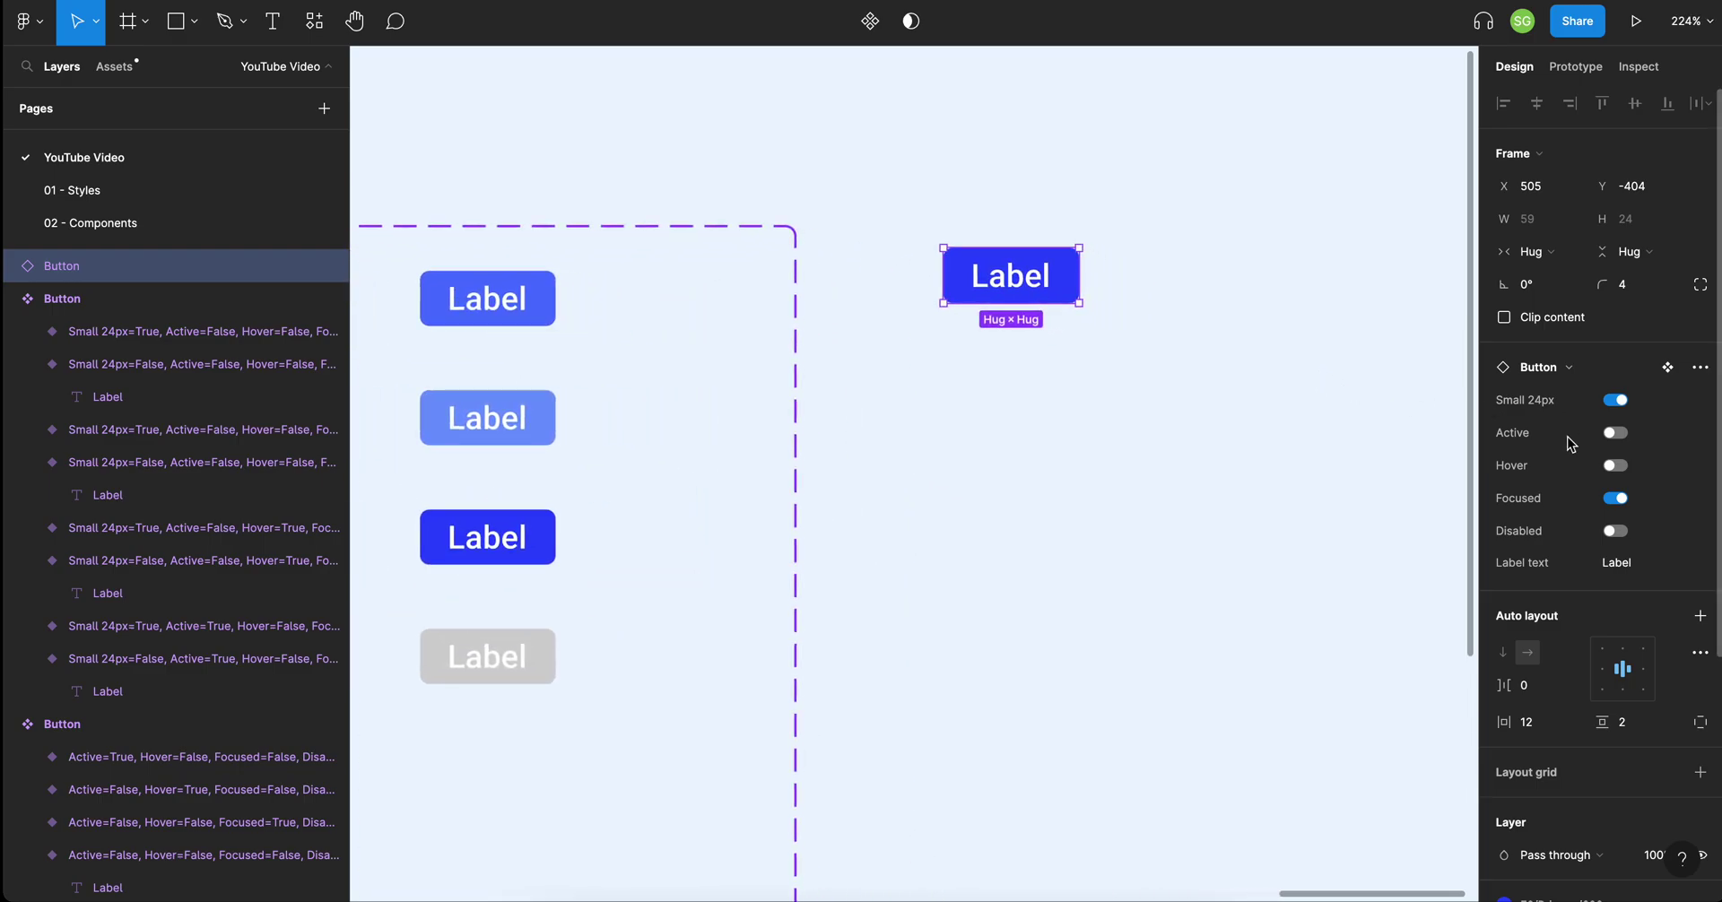
{"action": "left_click", "coordinate": [1631, 438]}
{"action": "left_click", "coordinate": [1616, 466]}
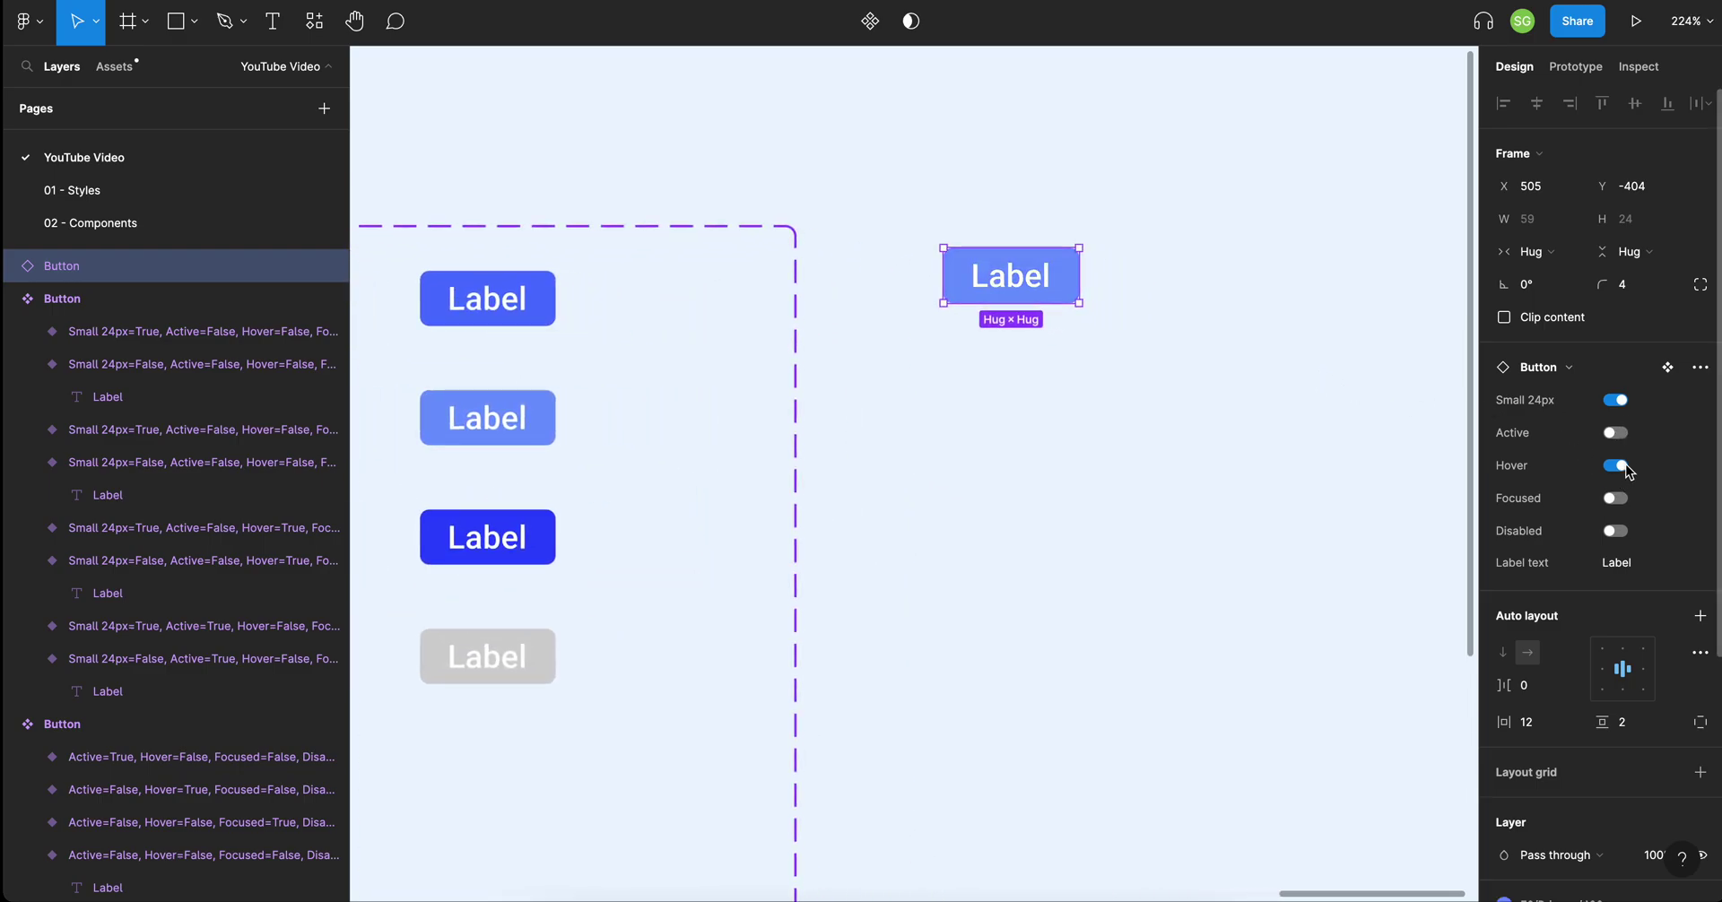
{"action": "left_click", "coordinate": [1619, 436]}
{"action": "left_click", "coordinate": [1624, 500]}
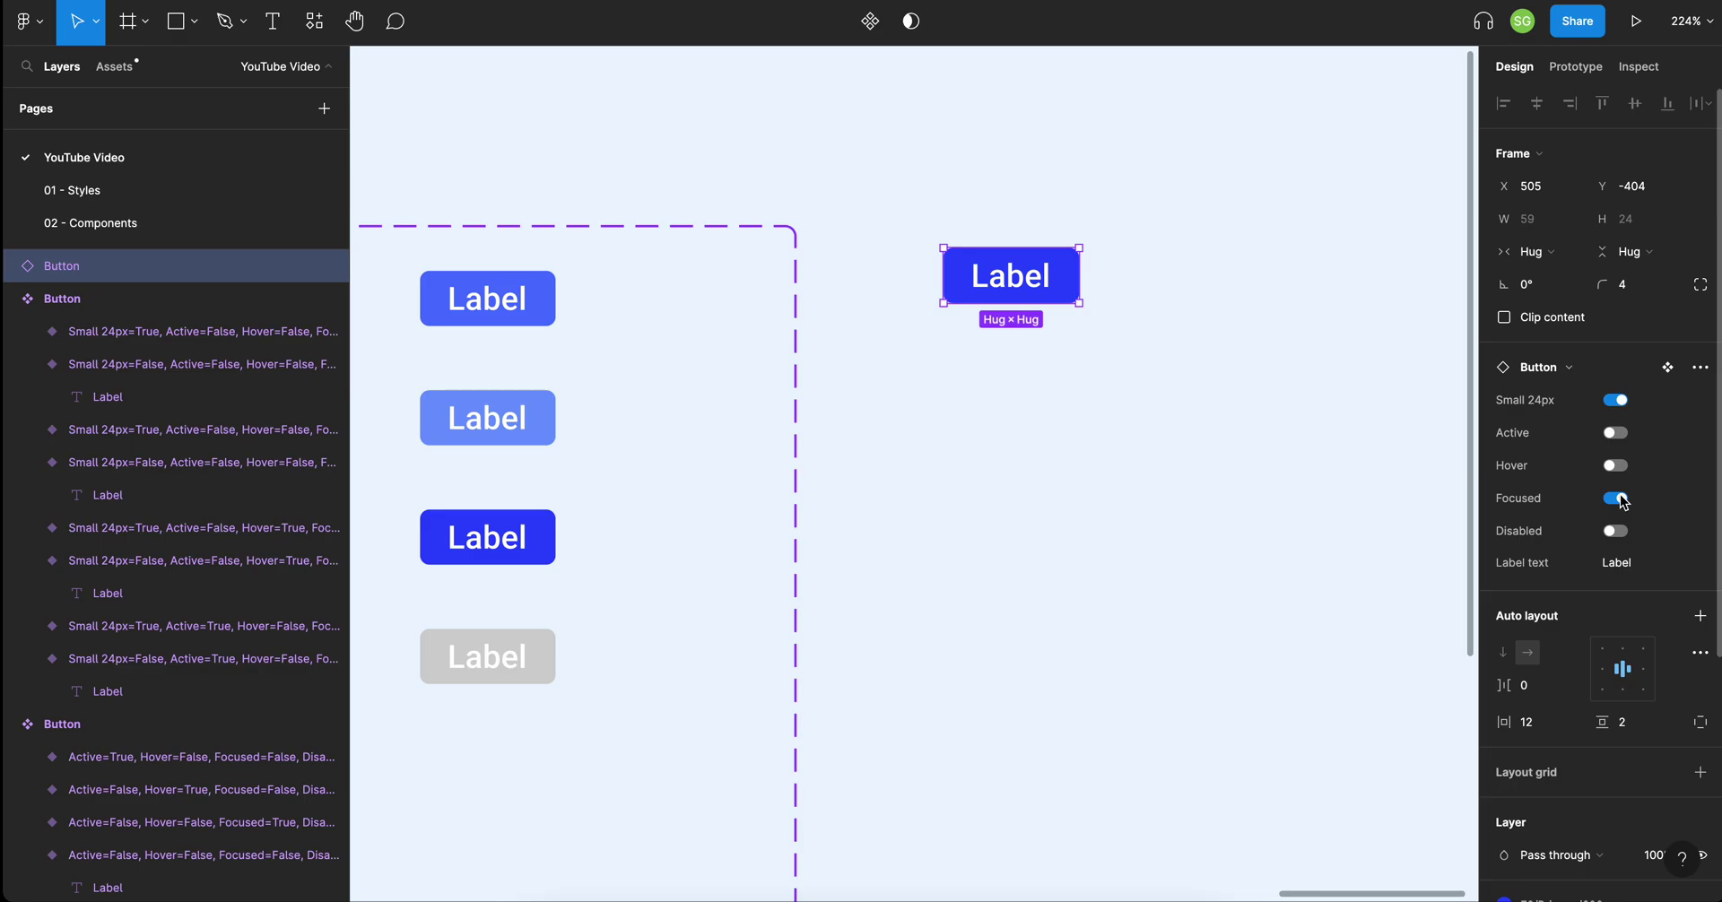
{"action": "left_click", "coordinate": [1617, 531]}
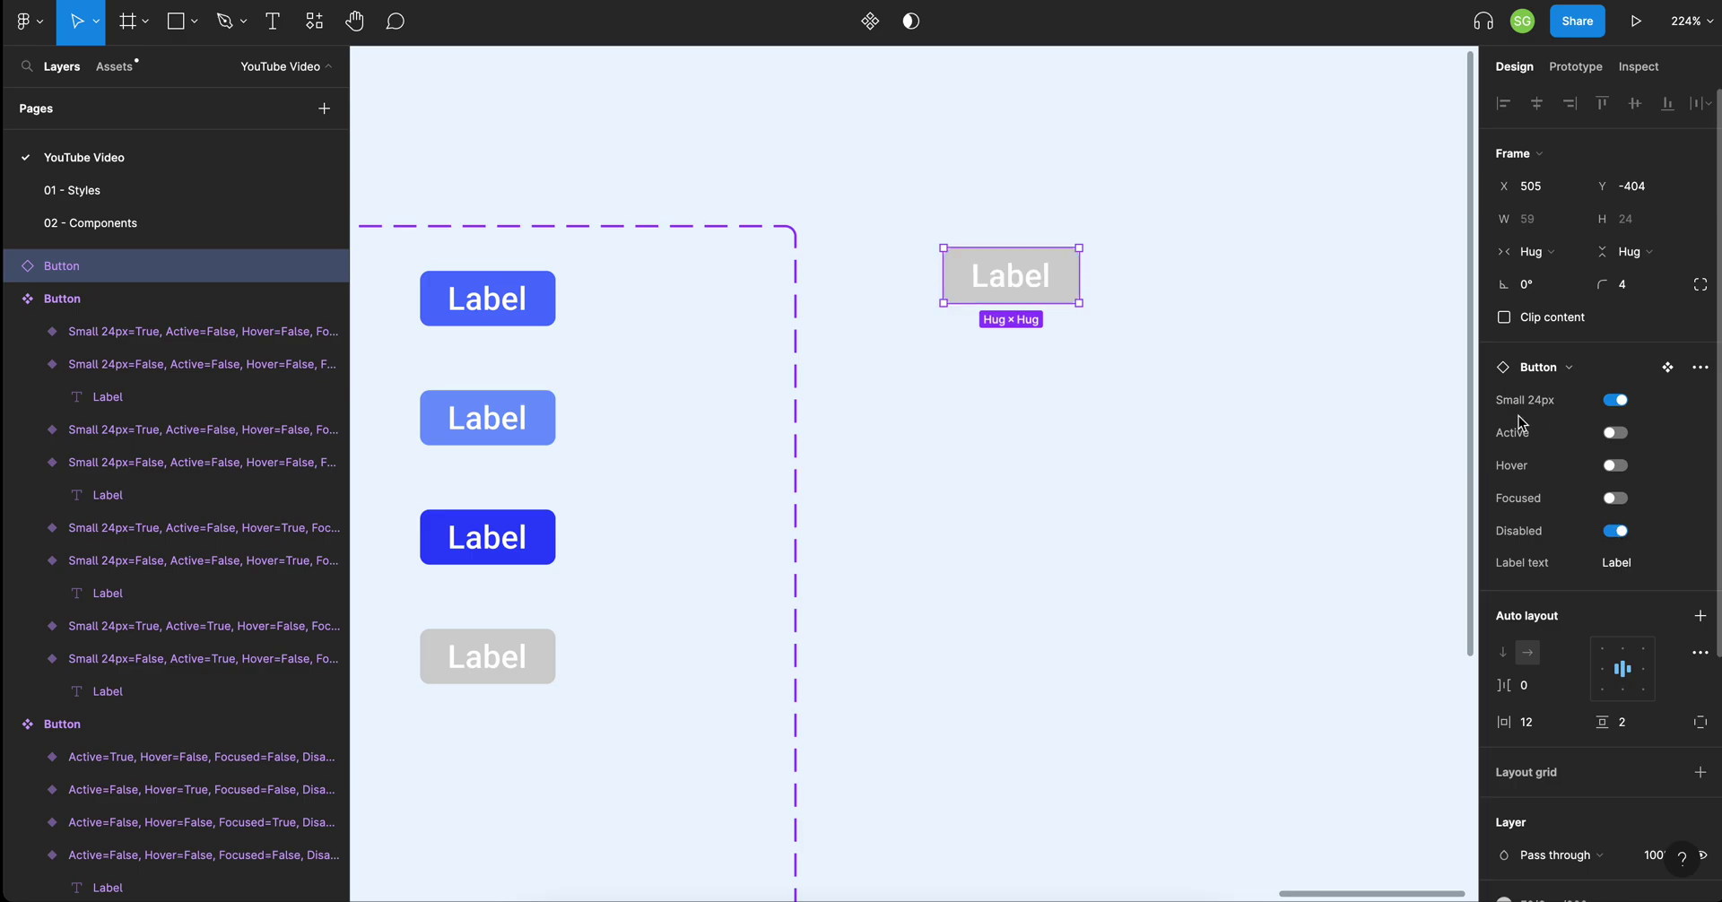
Test Small 24px off and on in the Disabled state, then switch the instance to Active with Small 24px off.
{"action": "left_click", "coordinate": [1615, 400]}
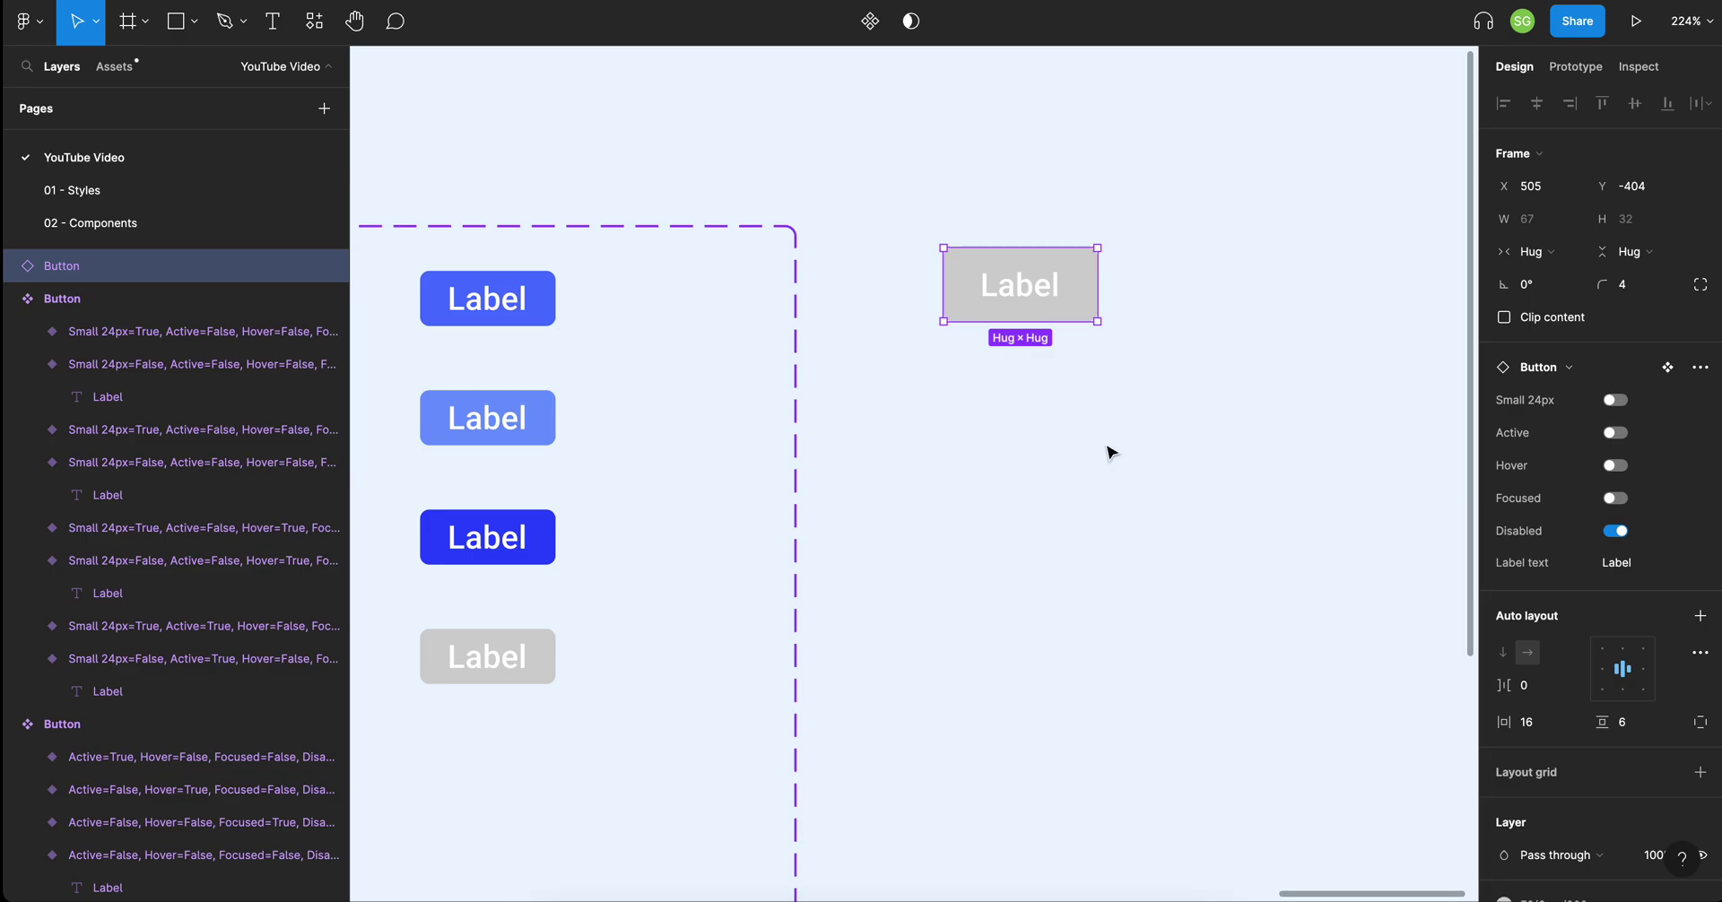
{"action": "left_click", "coordinate": [1616, 401]}
{"action": "left_click", "coordinate": [1615, 433]}
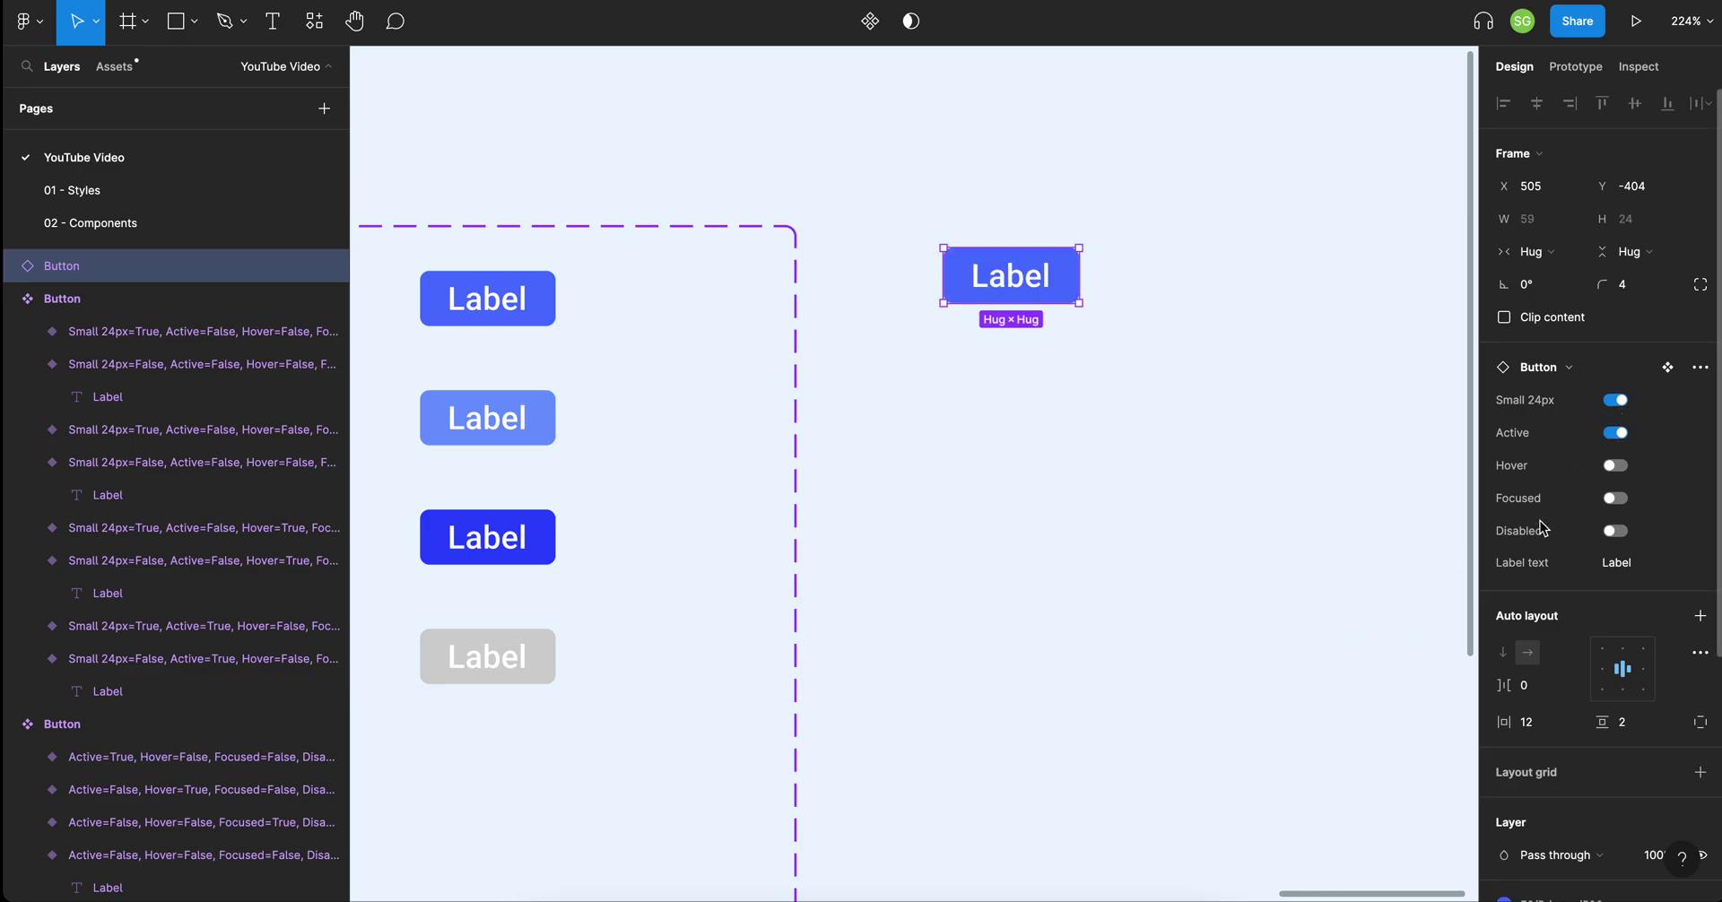
{"action": "left_click", "coordinate": [1615, 401]}
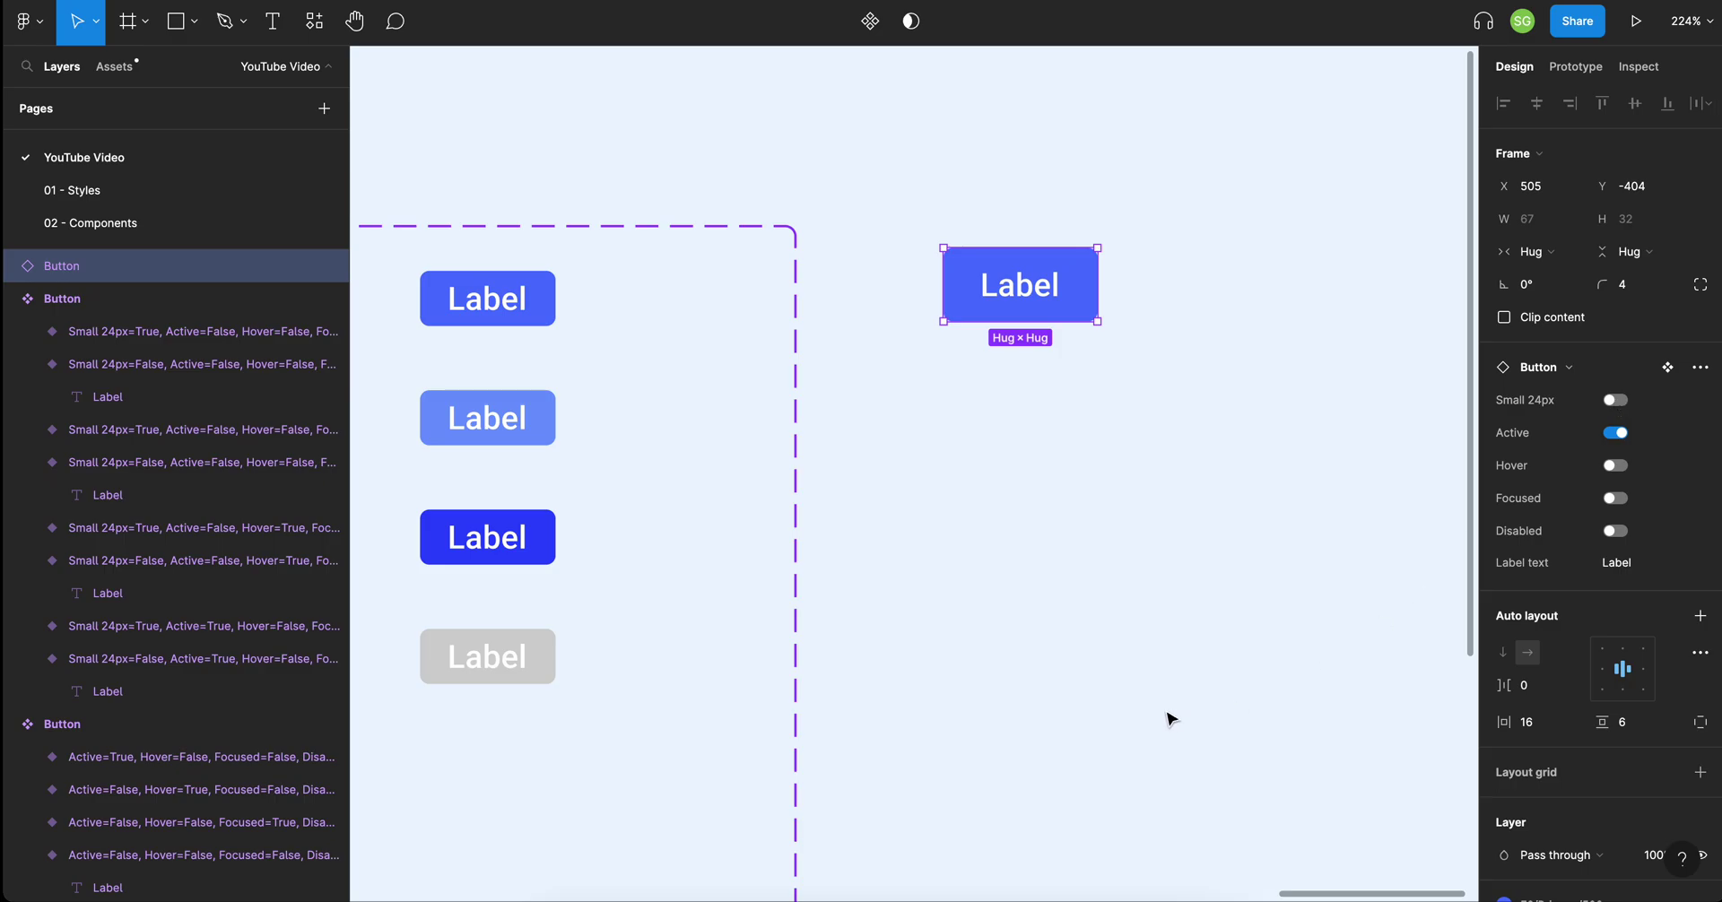
{"action": "key", "text": "super+shift+5"}
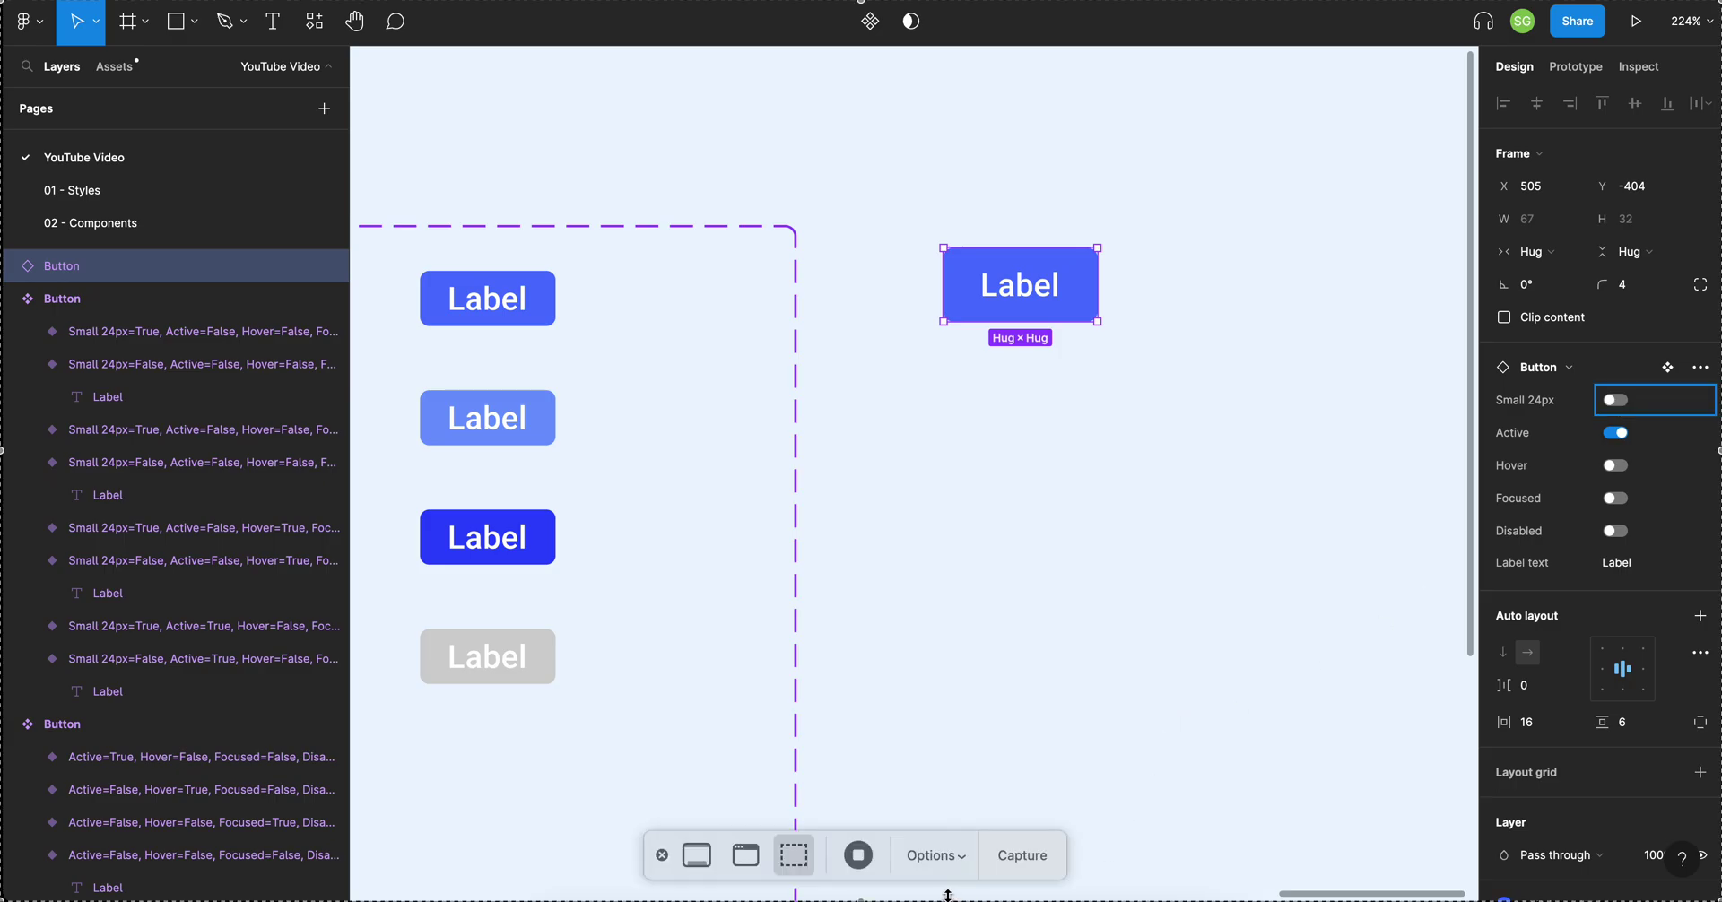